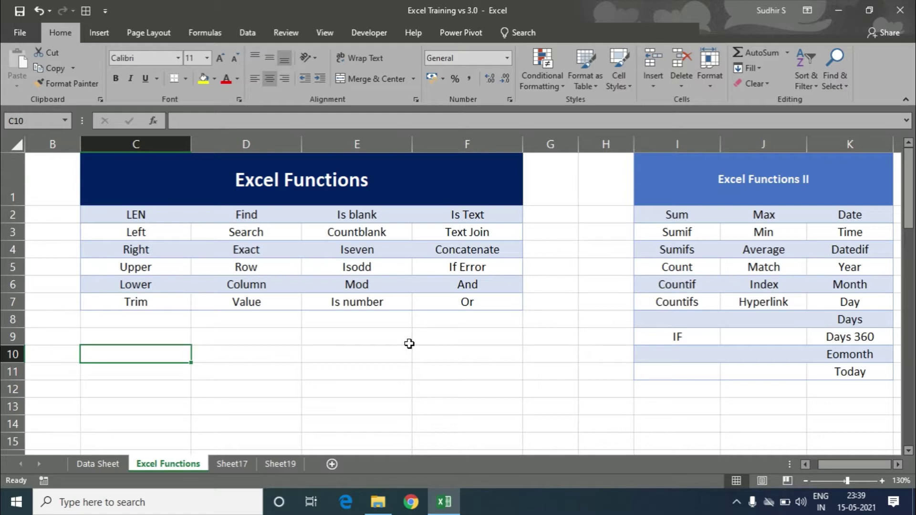
Step: Add the heading "Length" in cell E17, in the same row as the Name heading
{"action": "scroll", "coordinate": [409, 343], "scroll_direction": "down", "scroll_amount": 1}
{"action": "scroll", "coordinate": [408, 338], "scroll_direction": "up", "scroll_amount": 1}
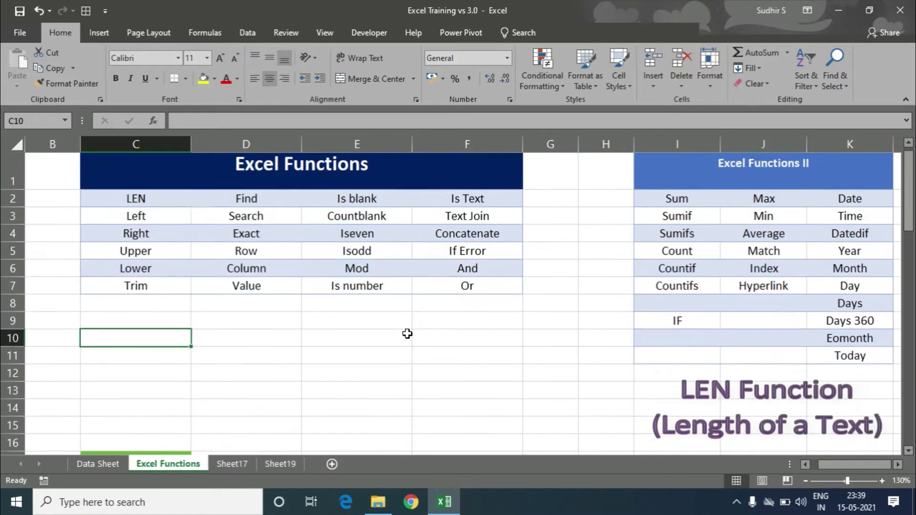
{"action": "scroll", "coordinate": [407, 334], "scroll_direction": "down", "scroll_amount": 4}
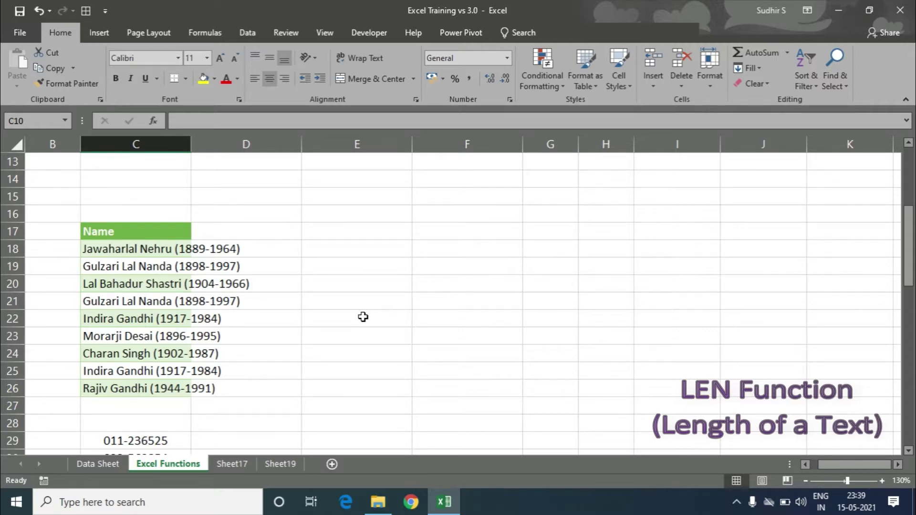
{"action": "scroll", "coordinate": [363, 318], "scroll_direction": "down", "scroll_amount": 1}
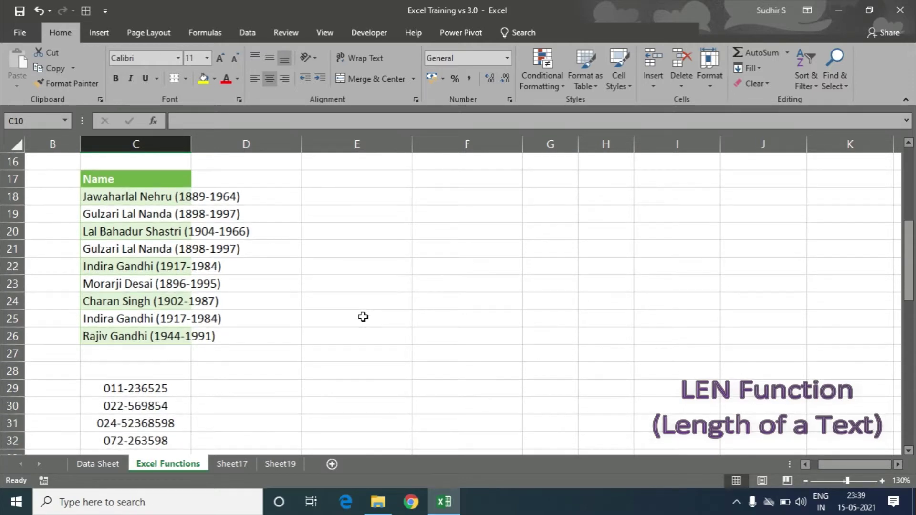
{"action": "left_click", "coordinate": [343, 201]}
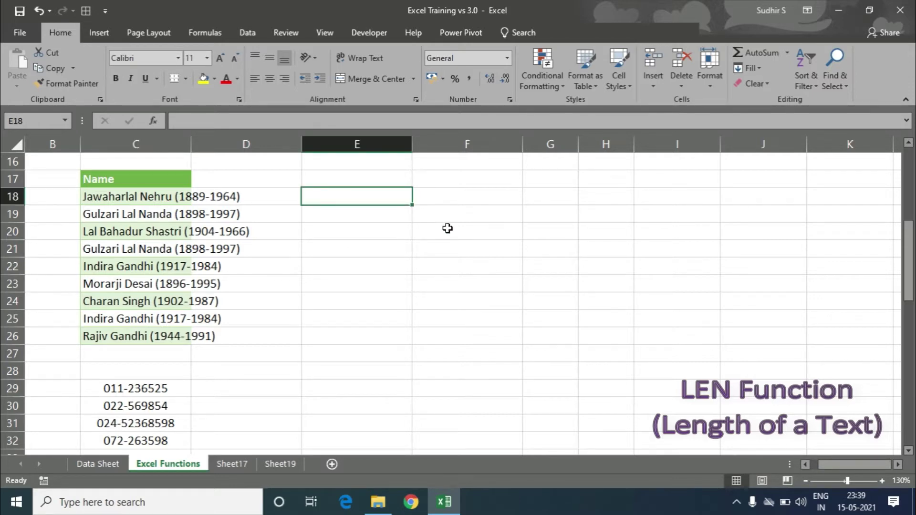
{"action": "key", "text": "Up"}
{"action": "type", "text": "Length"}
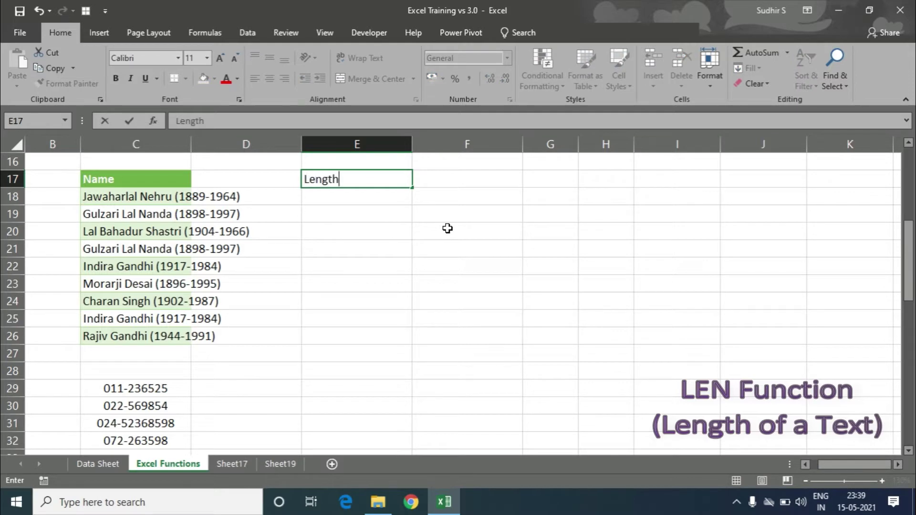
{"action": "key", "text": "Return"}
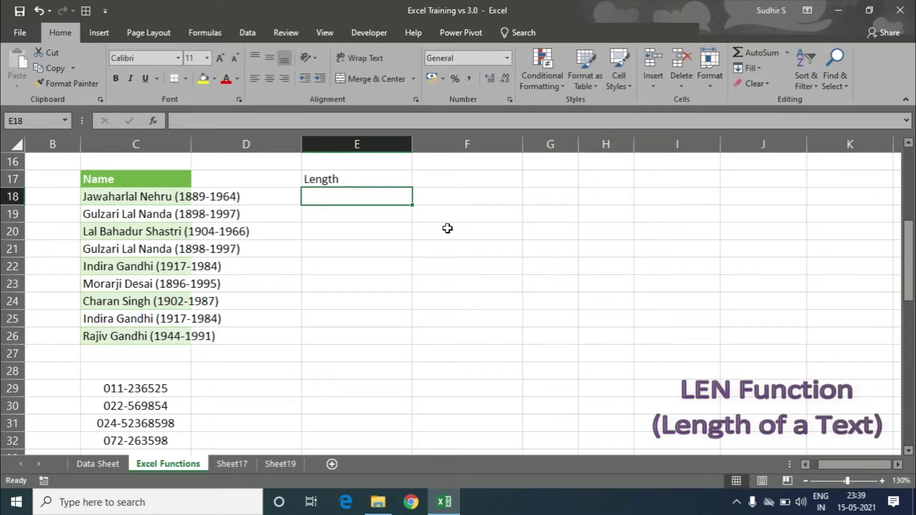
Step: Try a LEN formula in E18 on a first name written directly as quoted text, then clear the cell
{"action": "type", "text": "=len"}
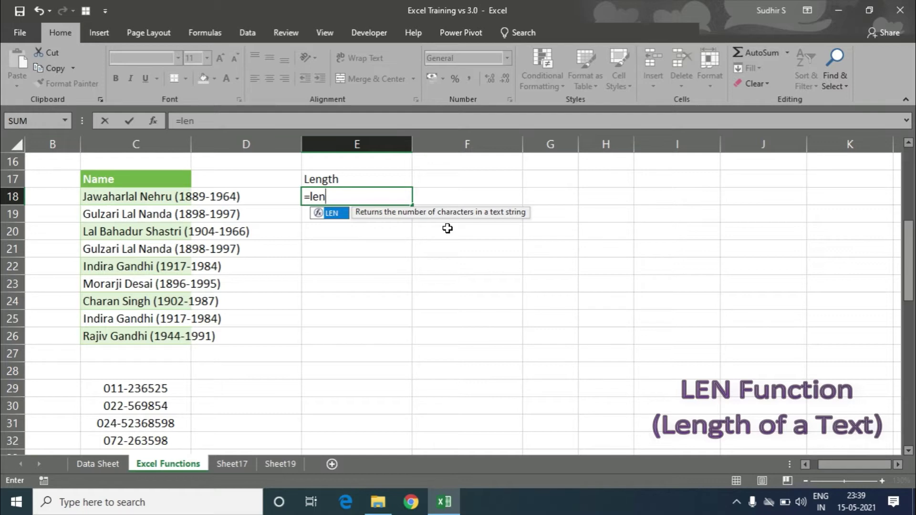
{"action": "key", "text": "Tab"}
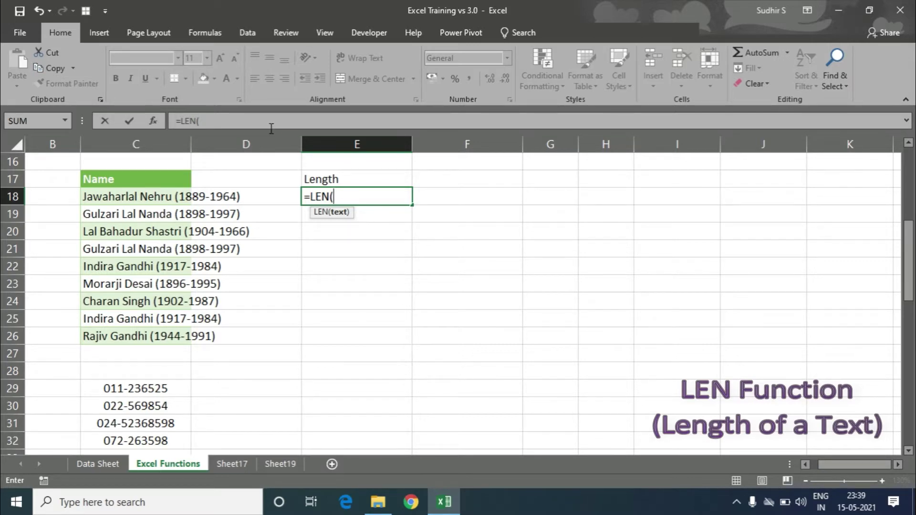
{"action": "left_click", "coordinate": [254, 120]}
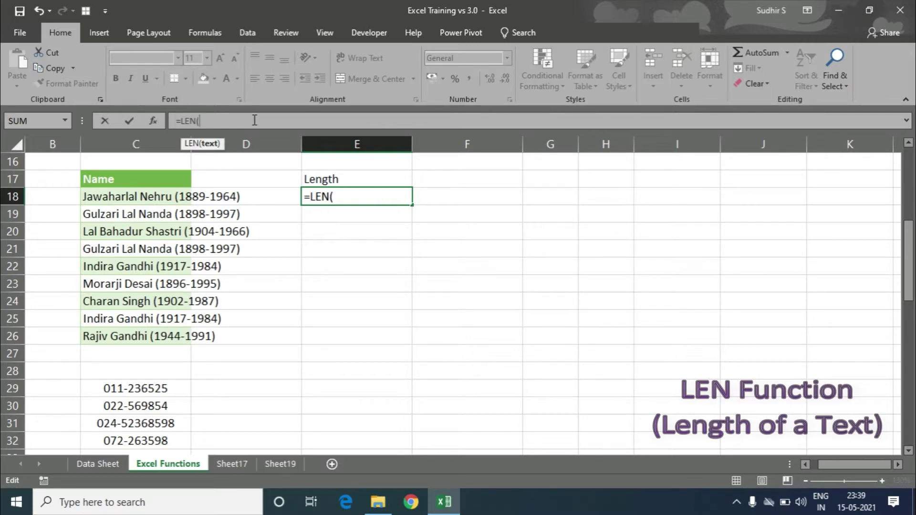
{"action": "type", "text": "\"sudhir\""}
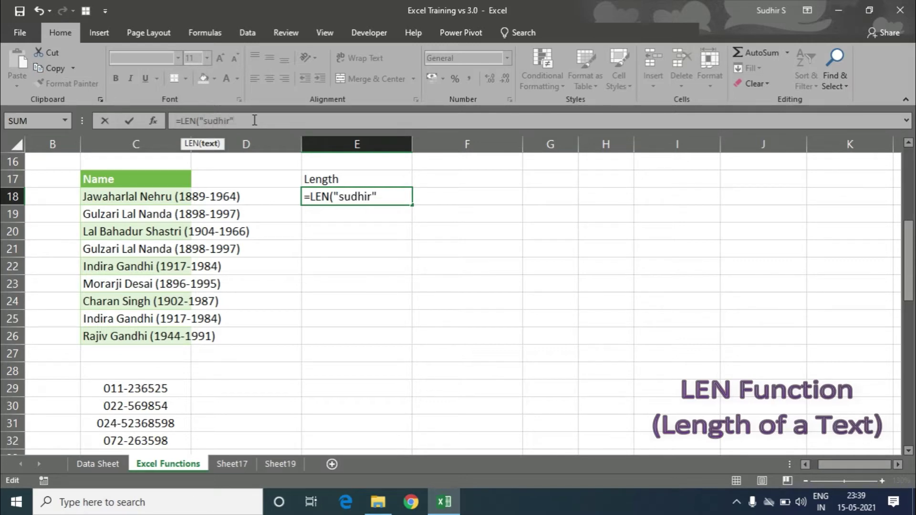
{"action": "type", "text": ")"}
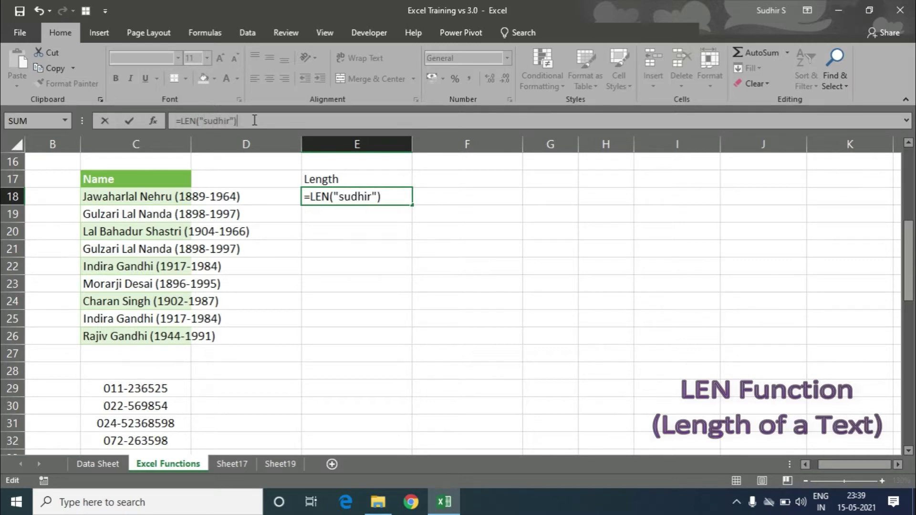
{"action": "key", "text": "Return"}
{"action": "key", "text": "Up"}
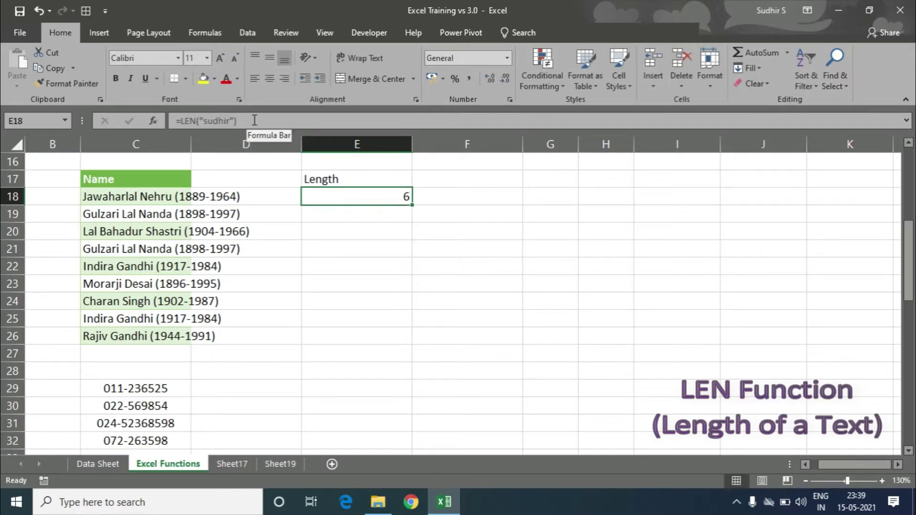
{"action": "key", "text": "Delete"}
Step: Try the formula =LEN("india") in E18, then clear the cell
{"action": "type", "text": "=le"}
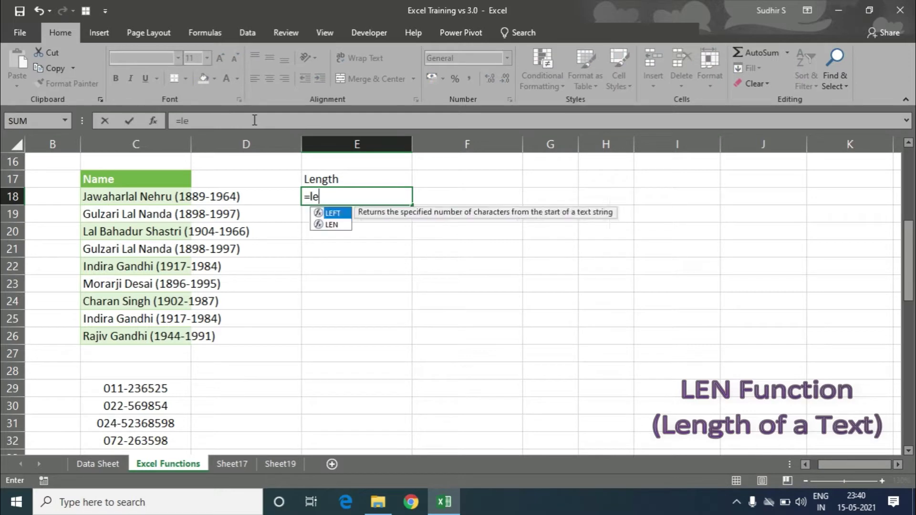
{"action": "type", "text": "n("}
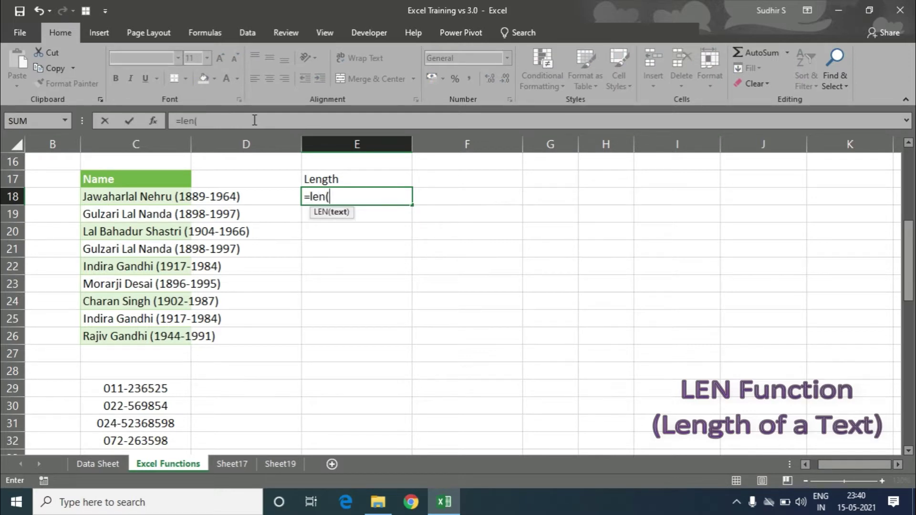
{"action": "type", "text": "\"india\""}
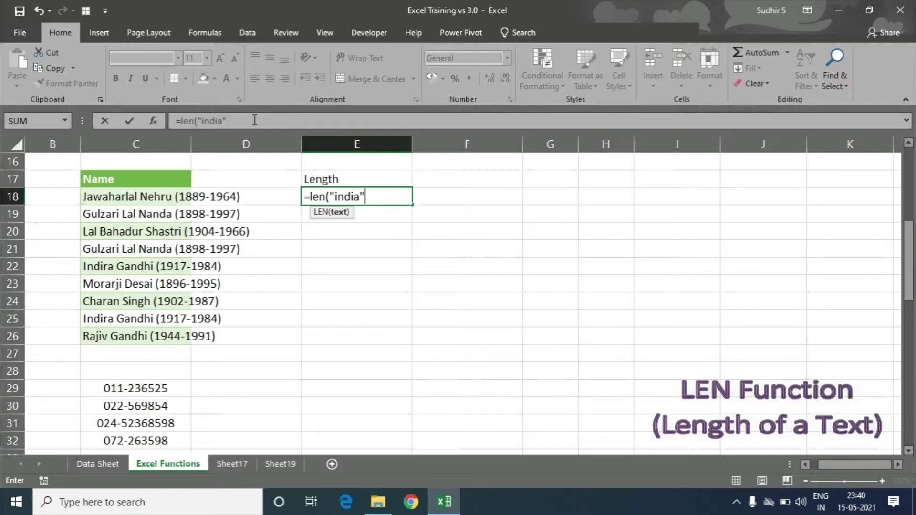
{"action": "type", "text": ")"}
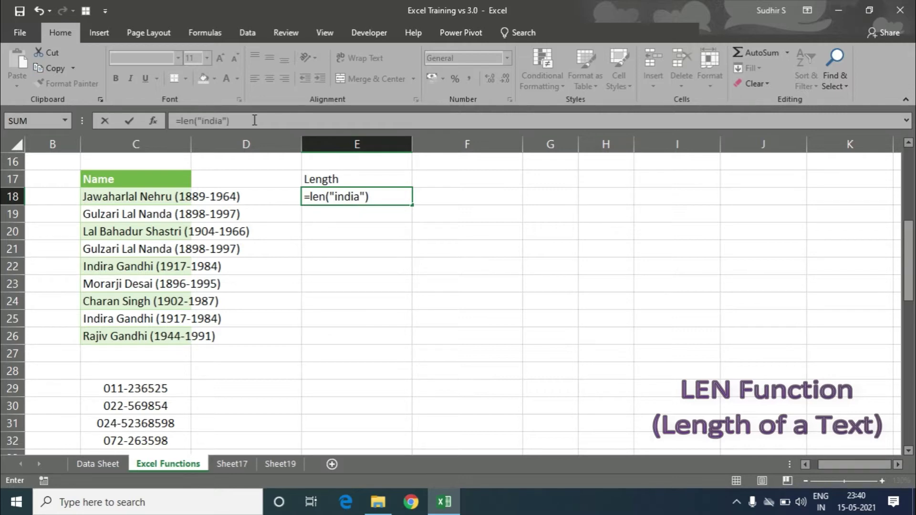
{"action": "key", "text": "Return"}
{"action": "key", "text": "Up"}
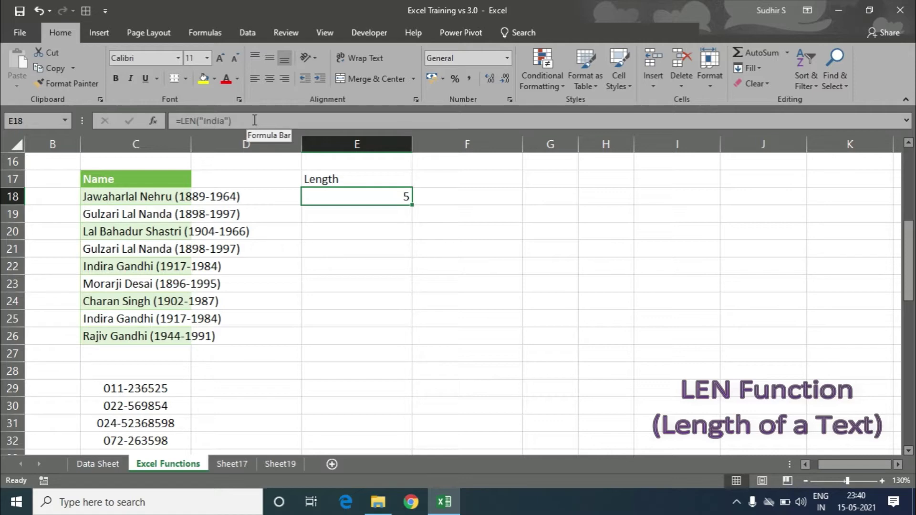
{"action": "key", "text": "Delete"}
Step: Look through the first few entries of the Name column, starting from C18, and return to E18
{"action": "key", "text": "Left"}
{"action": "key", "text": "Left"}
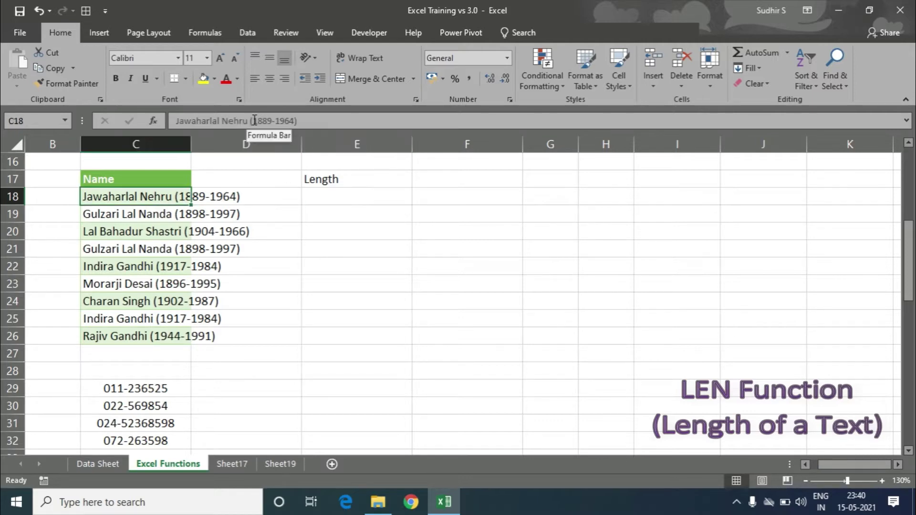
{"action": "key", "text": "Down"}
{"action": "key", "text": "Down"}
{"action": "key", "text": "Down"}
{"action": "key", "text": "Up"}
{"action": "key", "text": "Up"}
{"action": "key", "text": "Up"}
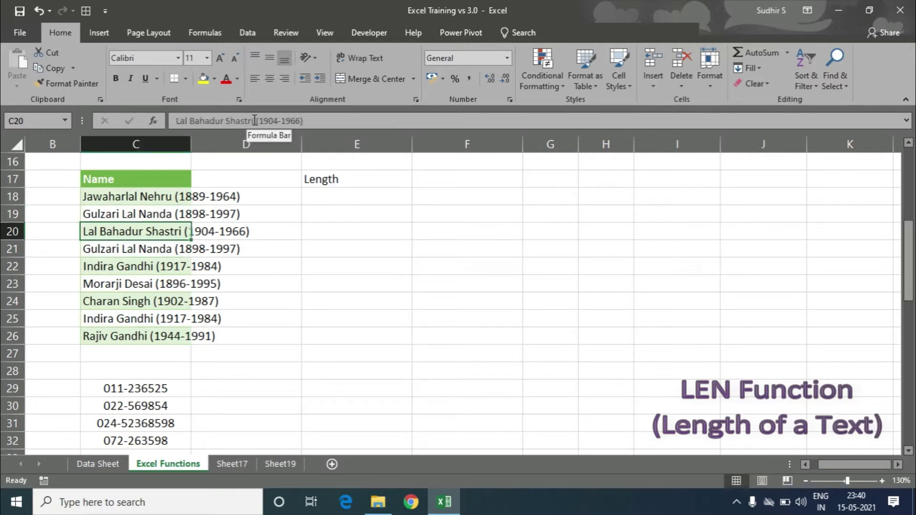
{"action": "key", "text": "Right"}
{"action": "key", "text": "Right"}
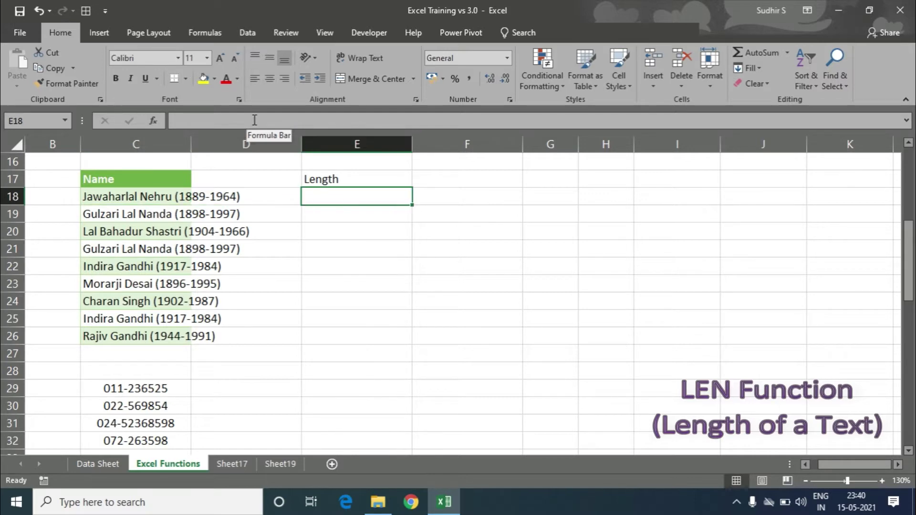
Step: Enter the formula =LEN(C18) in E18 to count the characters of the first name entry
{"action": "type", "text": "=len"}
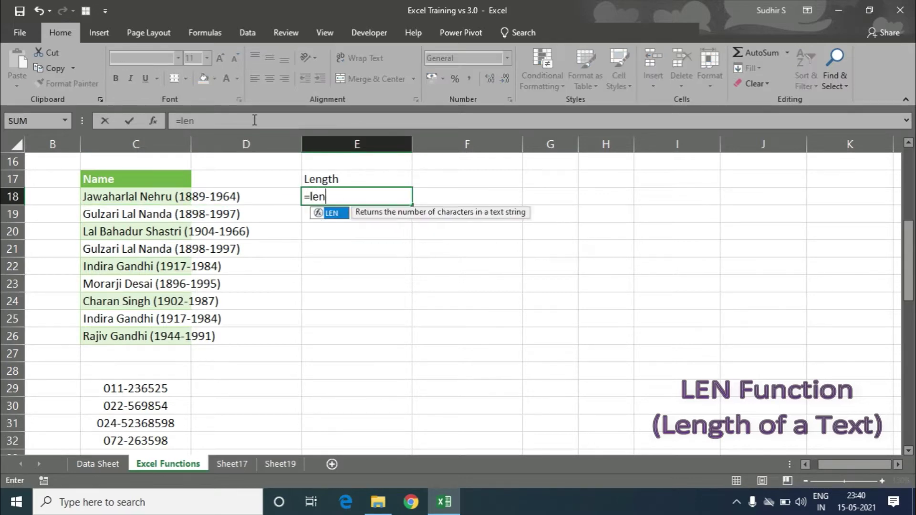
{"action": "key", "text": "Tab"}
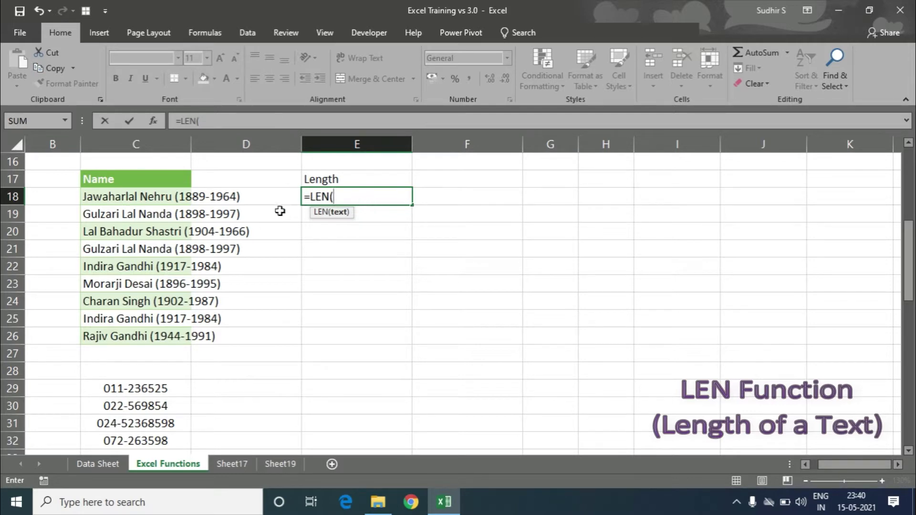
{"action": "left_click", "coordinate": [152, 197]}
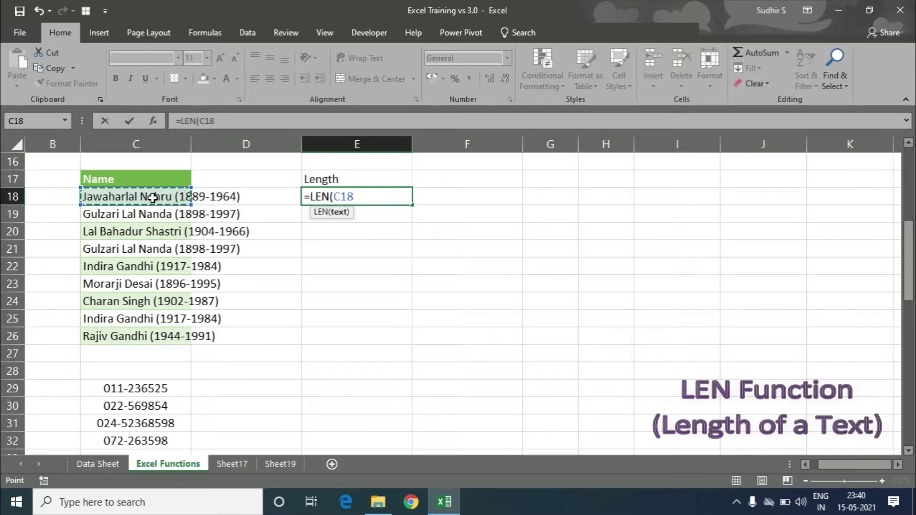
{"action": "type", "text": ")"}
{"action": "key", "text": "Return"}
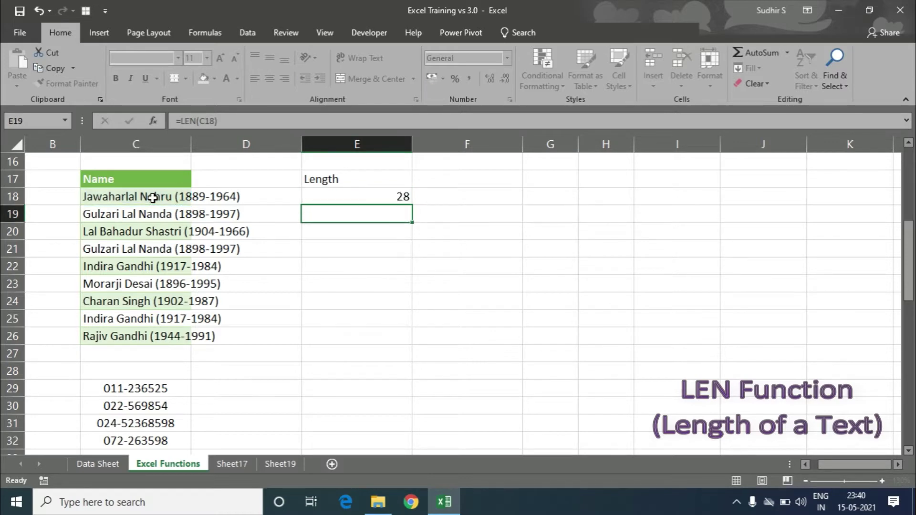
Step: Fill the LEN formula from E18 down to E26 and check several of the filled cells
{"action": "left_click", "coordinate": [369, 200]}
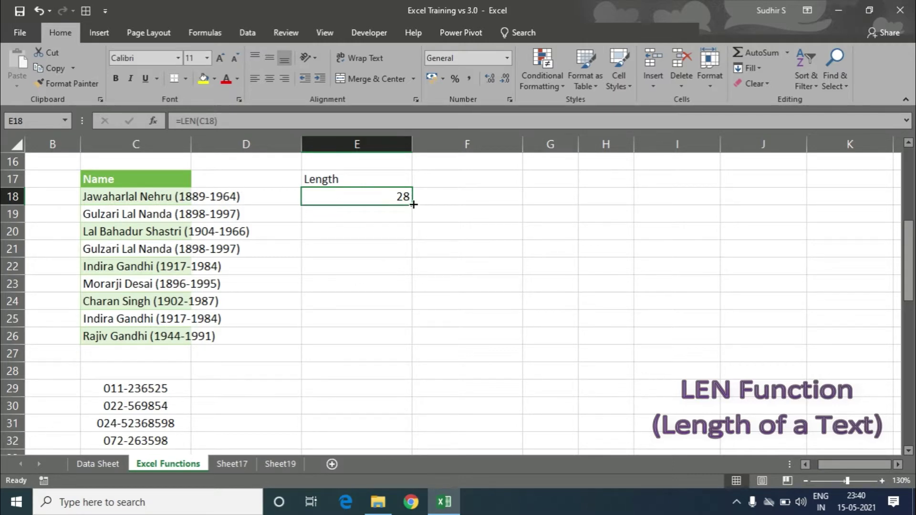
{"action": "left_click_drag", "start_coordinate": [413, 204], "coordinate": [384, 347]}
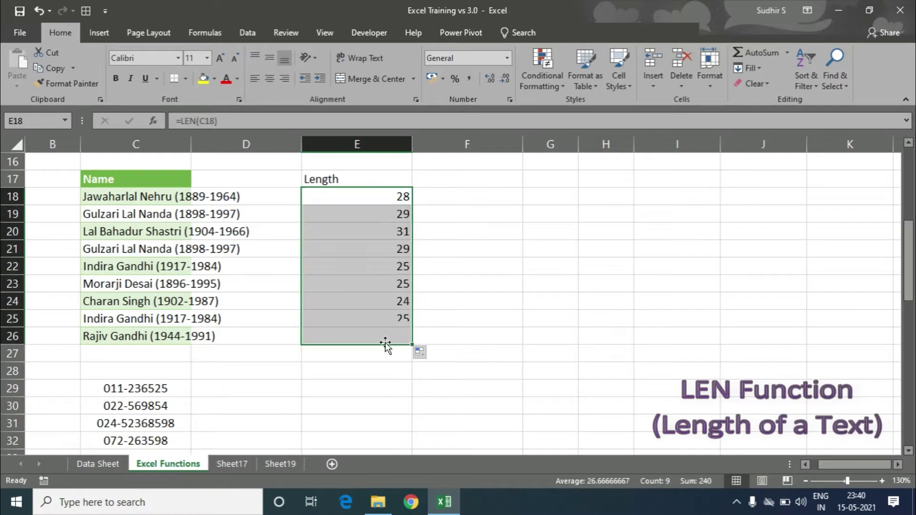
{"action": "left_click", "coordinate": [394, 236]}
{"action": "left_click", "coordinate": [380, 297]}
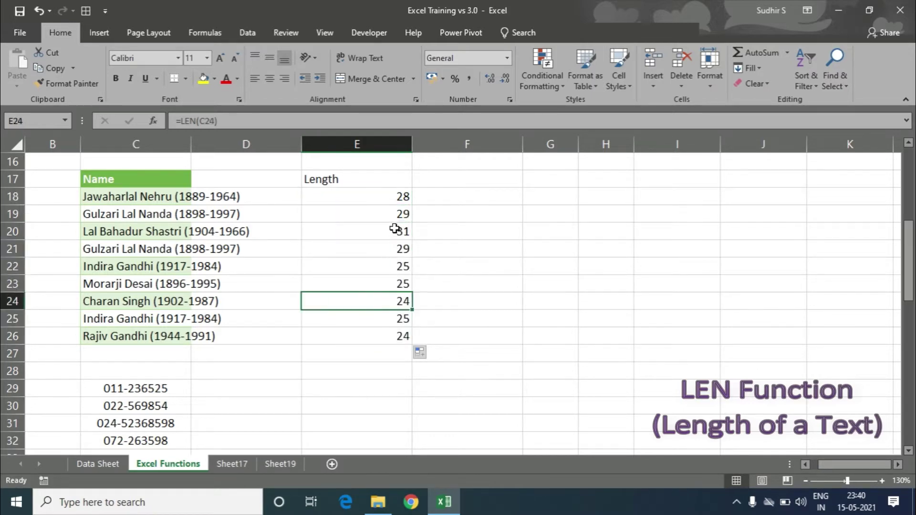
{"action": "left_click", "coordinate": [392, 203]}
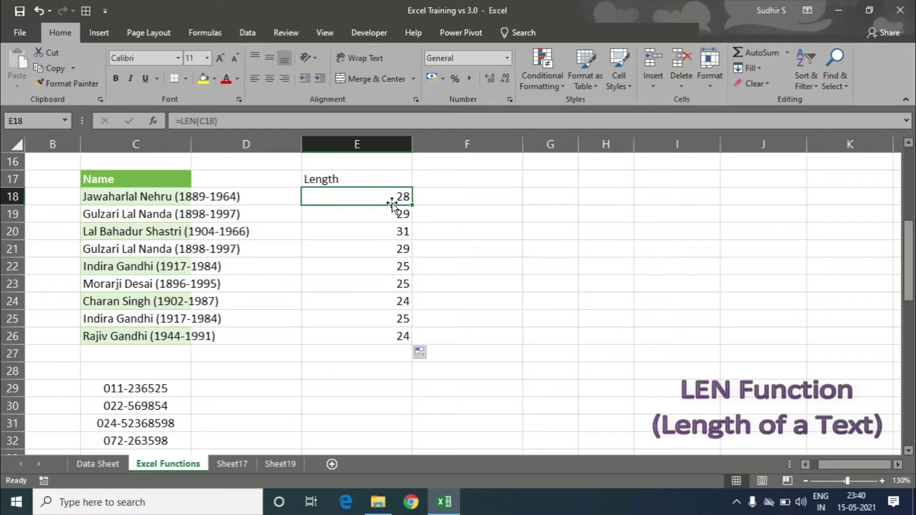
Step: Enter the text "India Great" in G18 and autofit the width of column G
{"action": "left_click", "coordinate": [485, 203]}
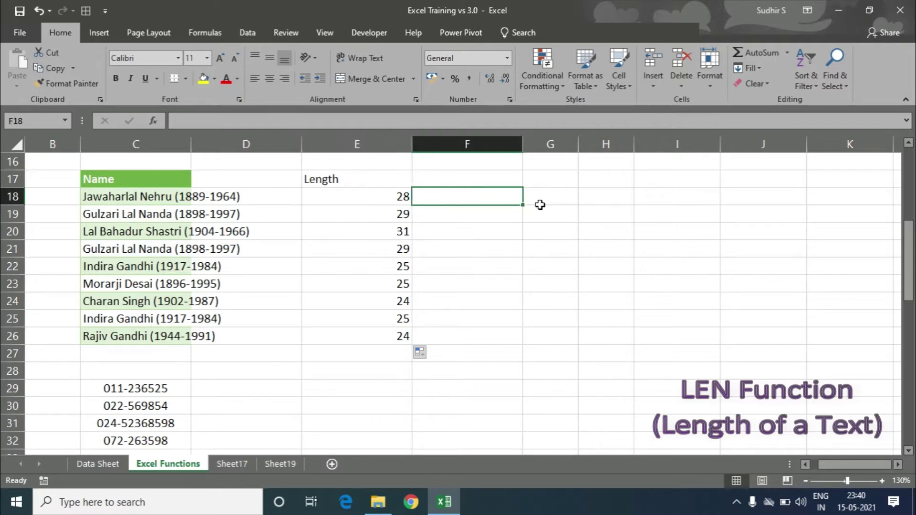
{"action": "left_click", "coordinate": [544, 202]}
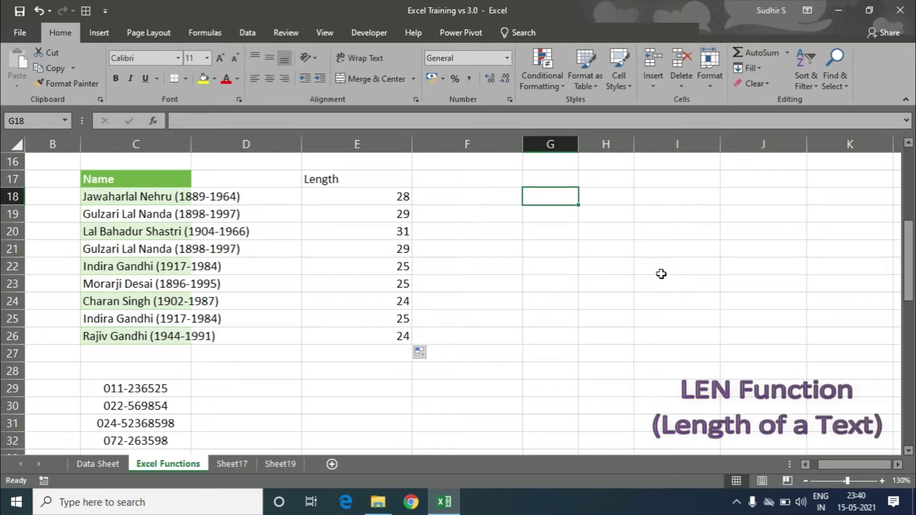
{"action": "type", "text": "India"}
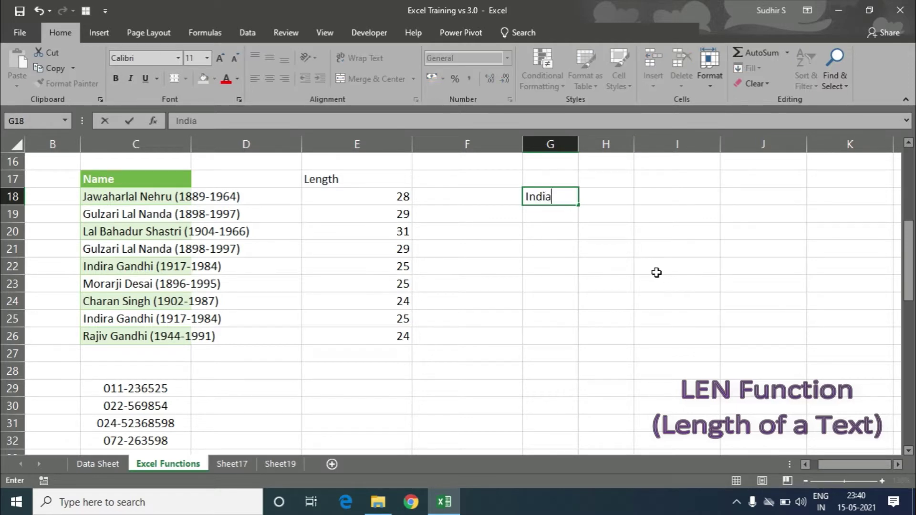
{"action": "type", "text": " Great"}
{"action": "key", "text": "Return"}
{"action": "key", "text": "Up"}
{"action": "key", "text": "Right"}
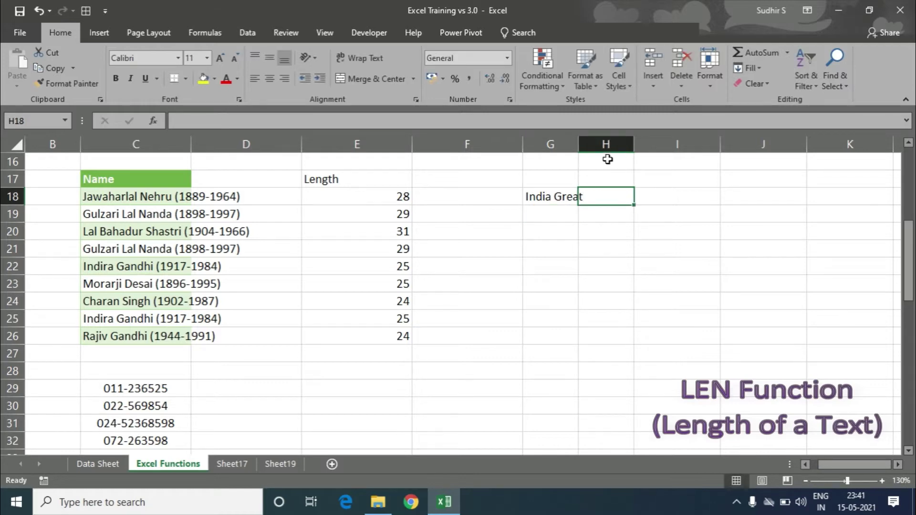
{"action": "double_click", "coordinate": [578, 144]}
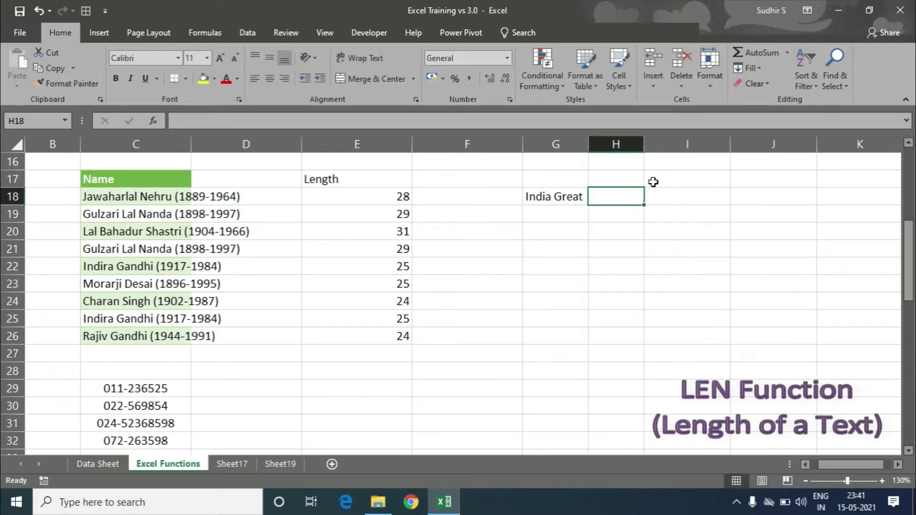
Step: Enter the formula =LEN(G18) in H18 to count the characters of the sample text, including its space
{"action": "type", "text": "="}
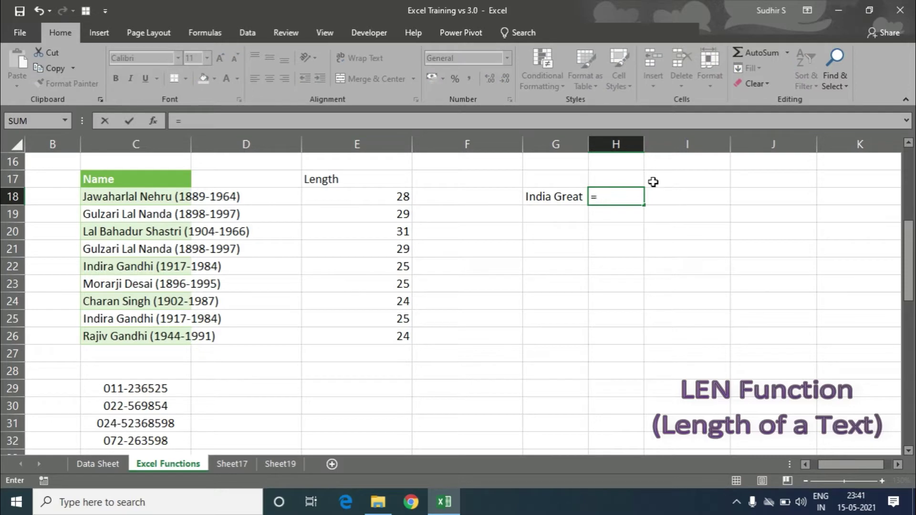
{"action": "type", "text": "len"}
{"action": "key", "text": "Tab"}
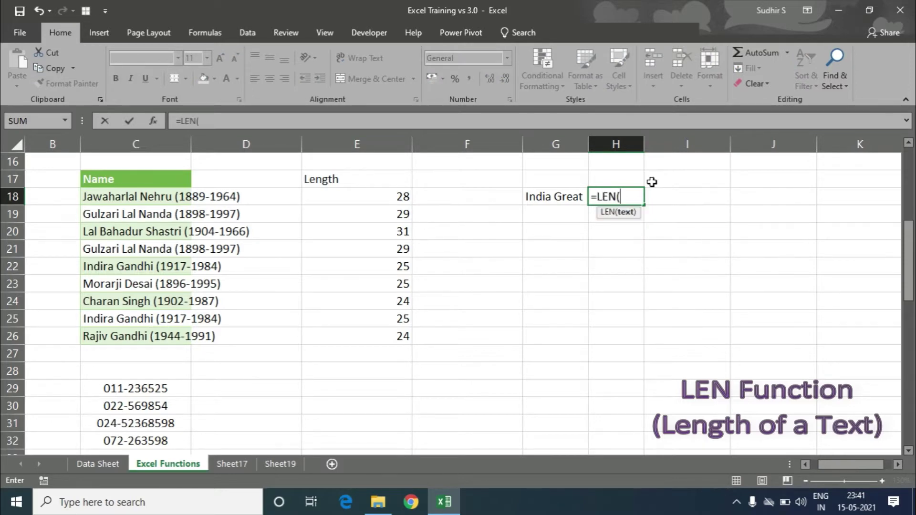
{"action": "left_click", "coordinate": [556, 197]}
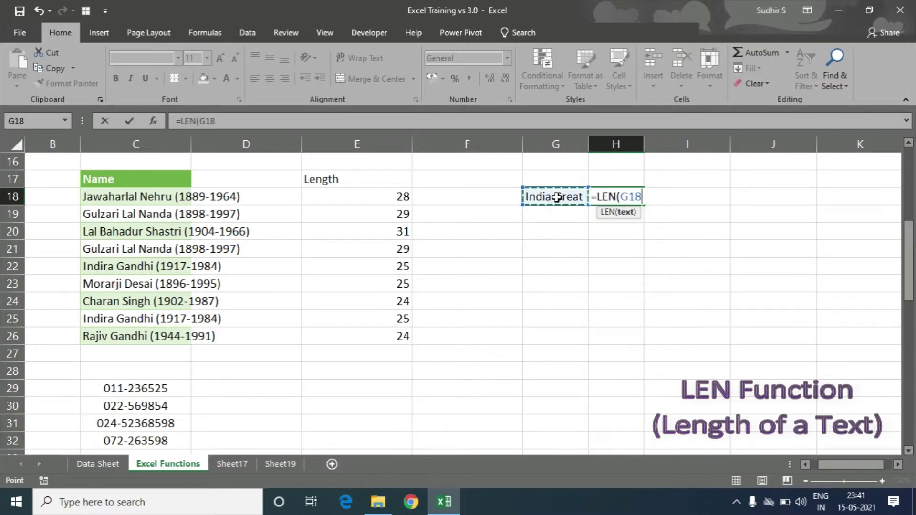
{"action": "key", "text": "Return"}
{"action": "left_click", "coordinate": [611, 192]}
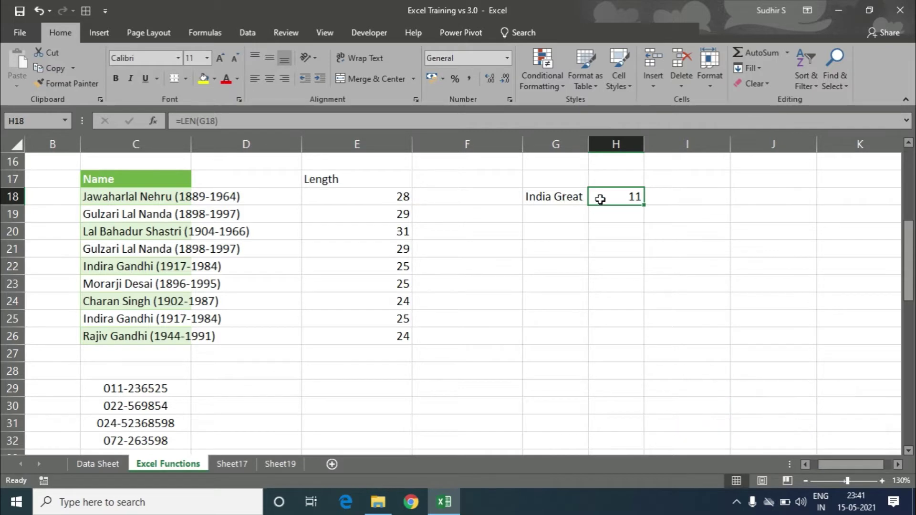
Step: Clear the sample text and its LEN formula from G18:H18
{"action": "left_click_drag", "start_coordinate": [553, 199], "coordinate": [632, 200]}
{"action": "key", "text": "Delete"}
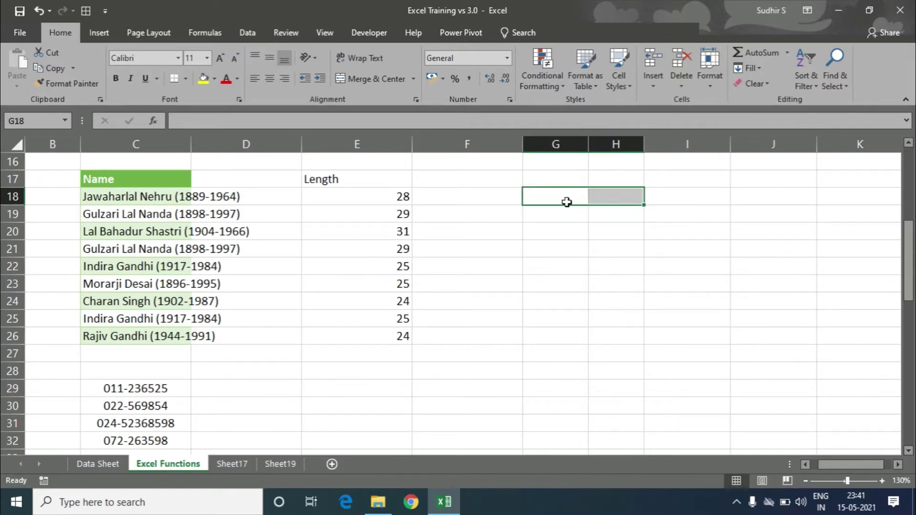
{"action": "left_click", "coordinate": [549, 201]}
{"action": "left_click", "coordinate": [504, 200]}
Step: Enter the heading "left" in E28, above the rows of the hyphenated number list
{"action": "scroll", "coordinate": [502, 189], "scroll_direction": "up", "scroll_amount": 1}
{"action": "scroll", "coordinate": [482, 234], "scroll_direction": "up", "scroll_amount": 5}
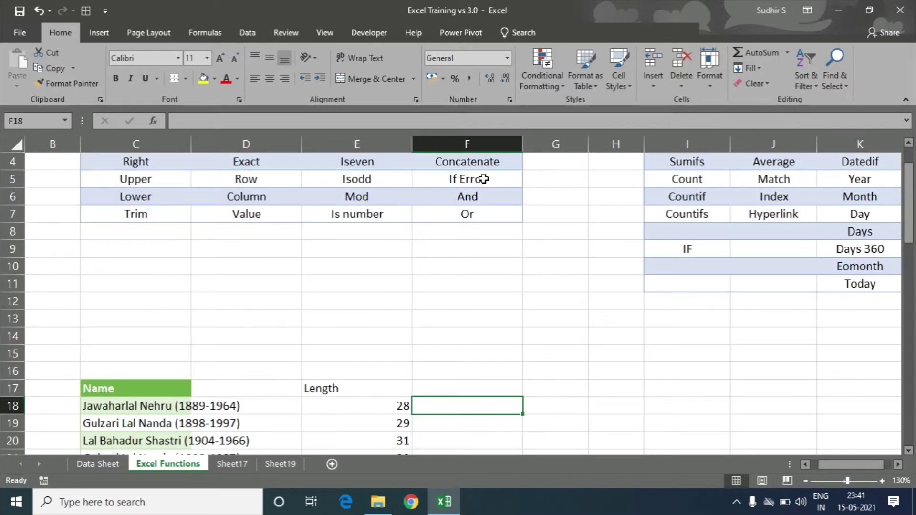
{"action": "scroll", "coordinate": [473, 177], "scroll_direction": "down", "scroll_amount": 6}
{"action": "scroll", "coordinate": [453, 186], "scroll_direction": "down", "scroll_amount": 2}
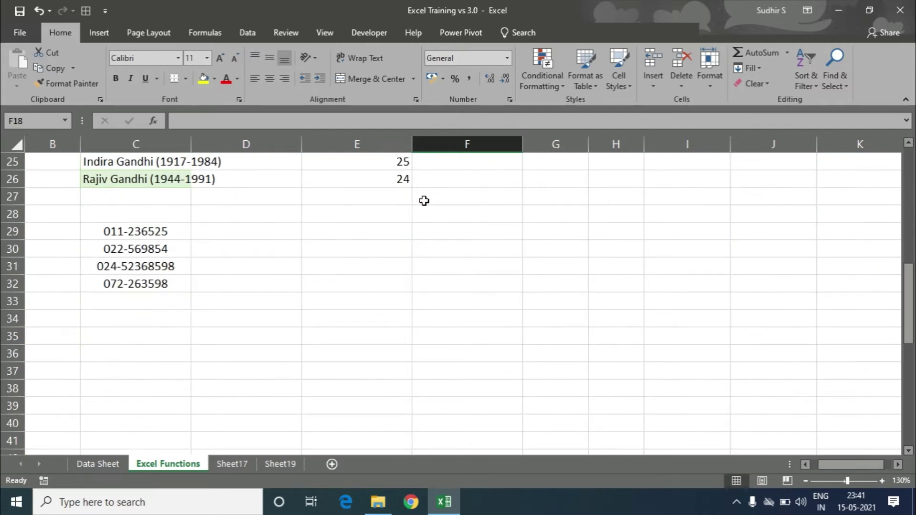
{"action": "scroll", "coordinate": [423, 200], "scroll_direction": "up", "scroll_amount": 1}
{"action": "left_click", "coordinate": [311, 273]}
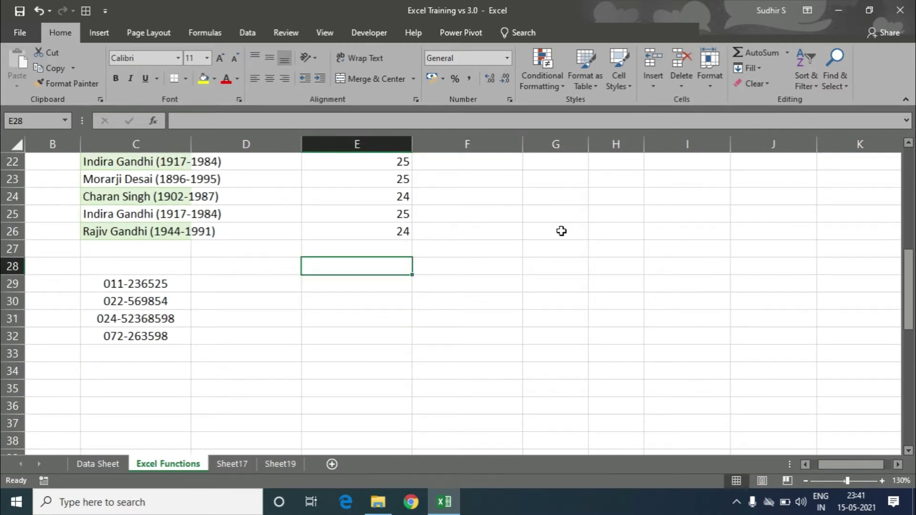
{"action": "type", "text": "left"}
{"action": "key", "text": "Return"}
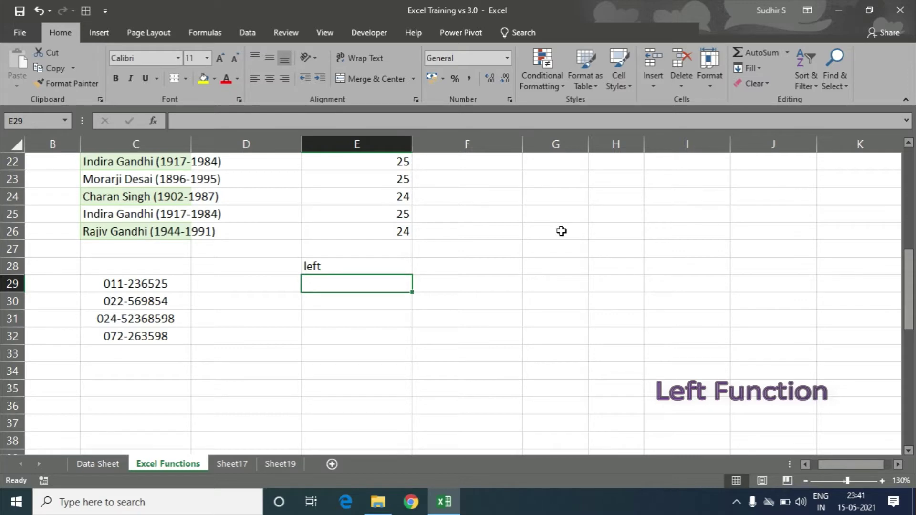
Step: Enter the formula =LEFT(C29,3) in E29 to extract the first three characters of the first hyphenated number
{"action": "type", "text": "=left"}
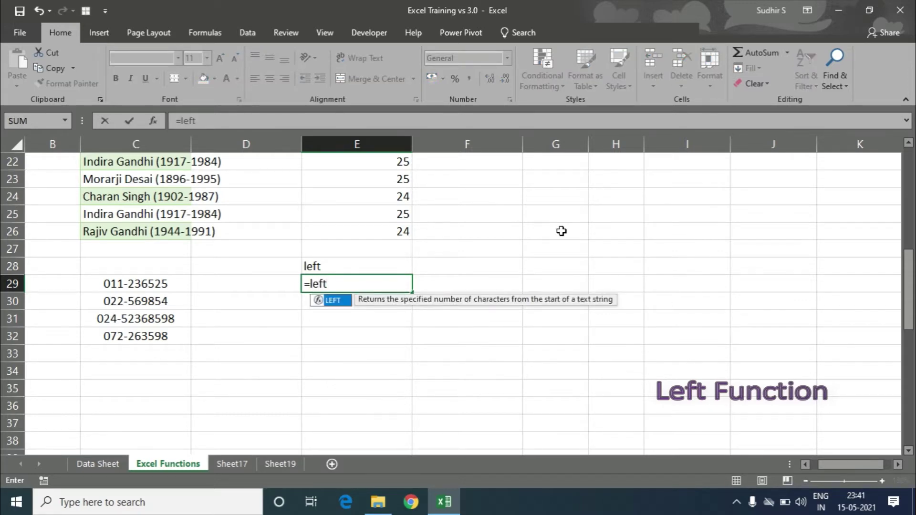
{"action": "key", "text": "Tab"}
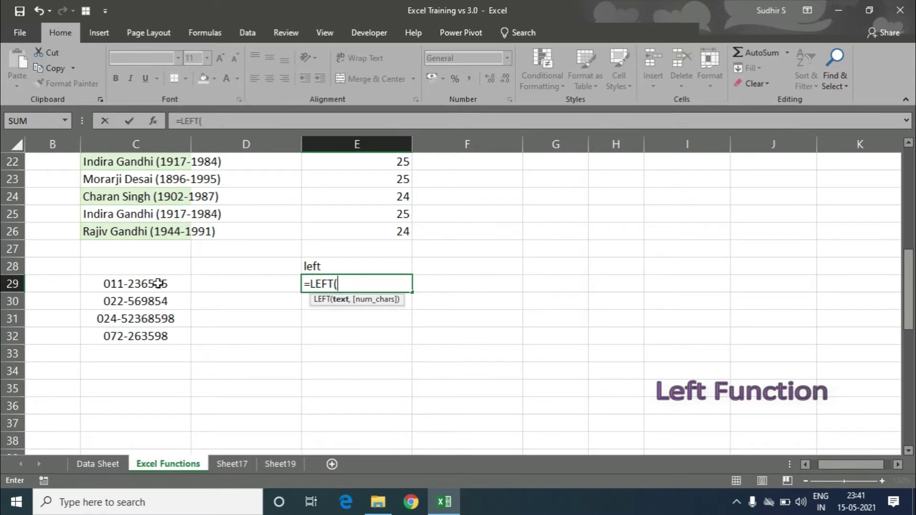
{"action": "left_click", "coordinate": [134, 284]}
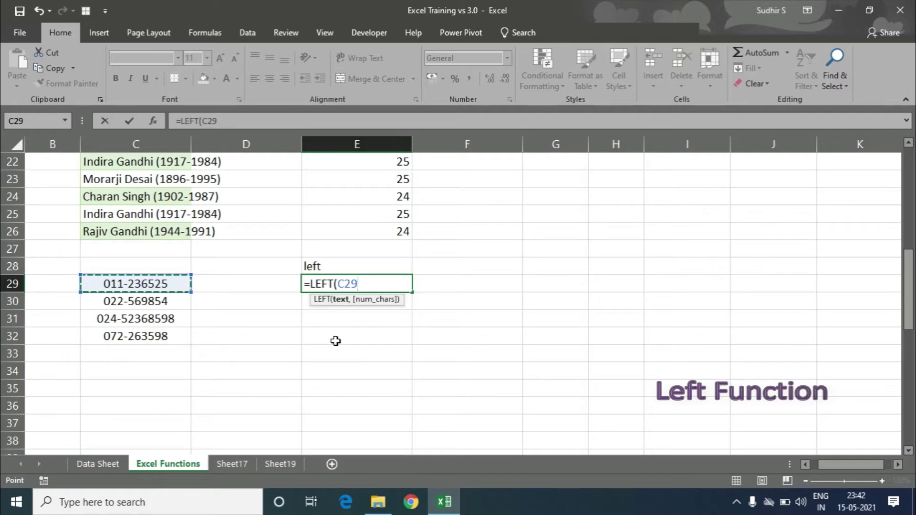
{"action": "type", "text": ","}
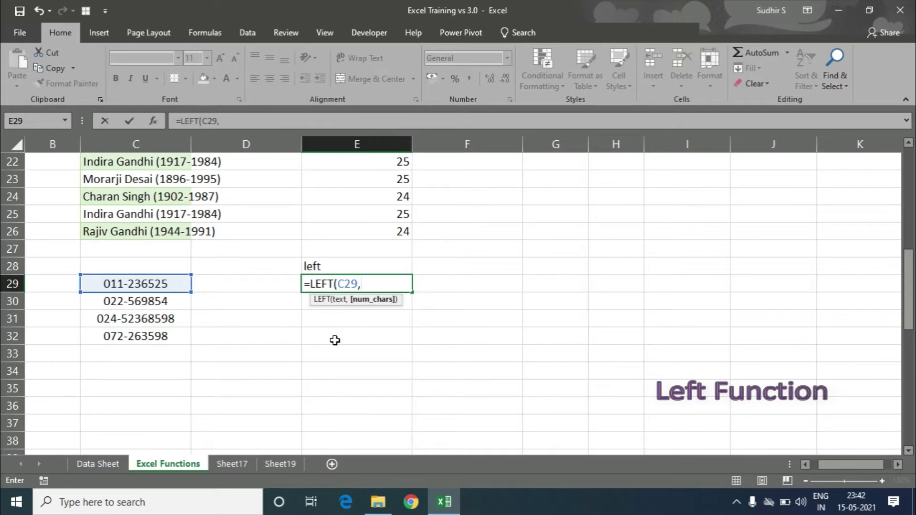
{"action": "type", "text": "3)"}
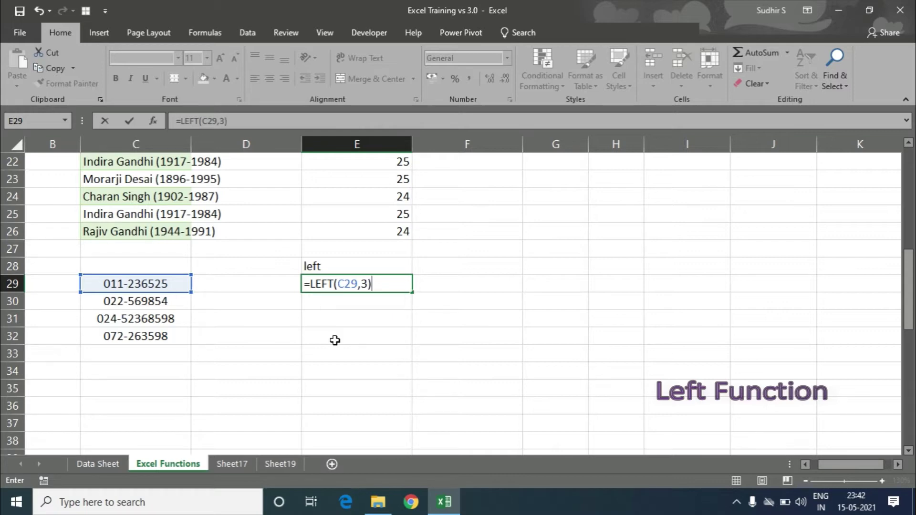
{"action": "key", "text": "Return"}
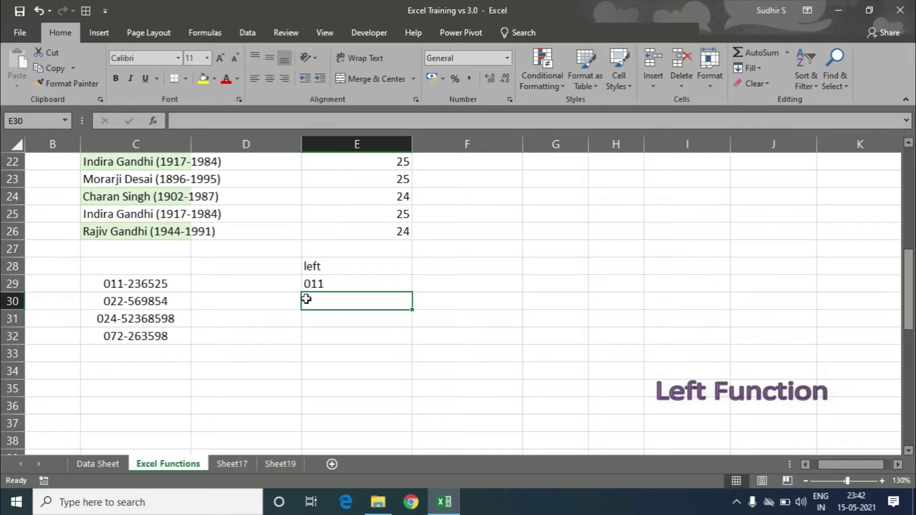
Step: Fill the LEFT formula from E29 down to E32 and check several of the filled cells
{"action": "left_click", "coordinate": [328, 281]}
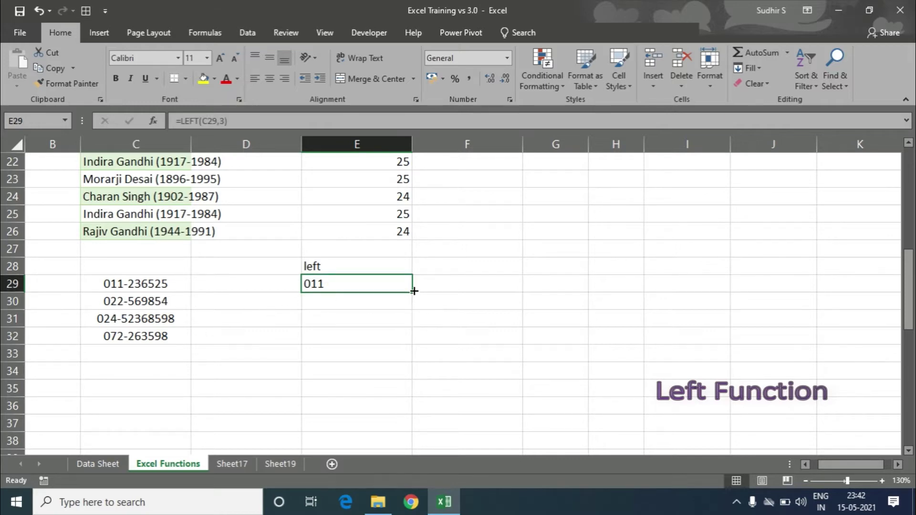
{"action": "left_click_drag", "start_coordinate": [411, 292], "coordinate": [408, 336]}
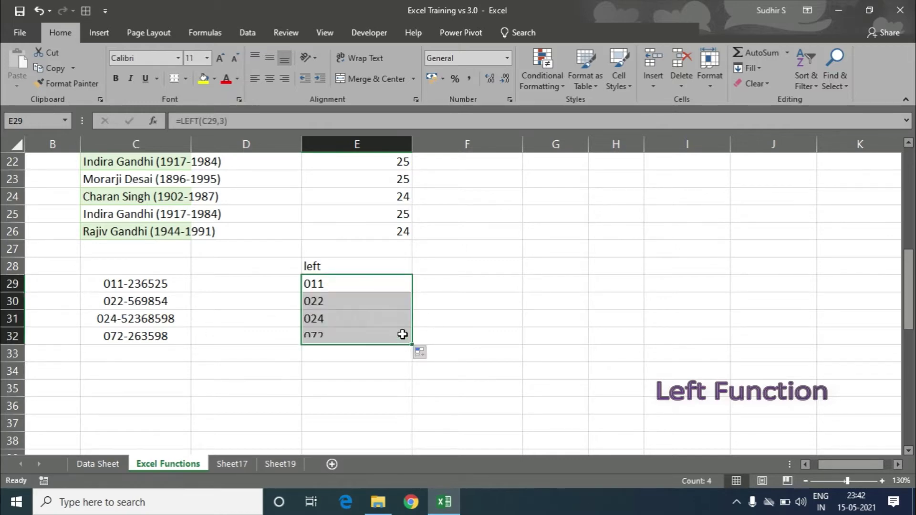
{"action": "left_click", "coordinate": [385, 316]}
{"action": "left_click", "coordinate": [367, 290]}
{"action": "left_click", "coordinate": [351, 314]}
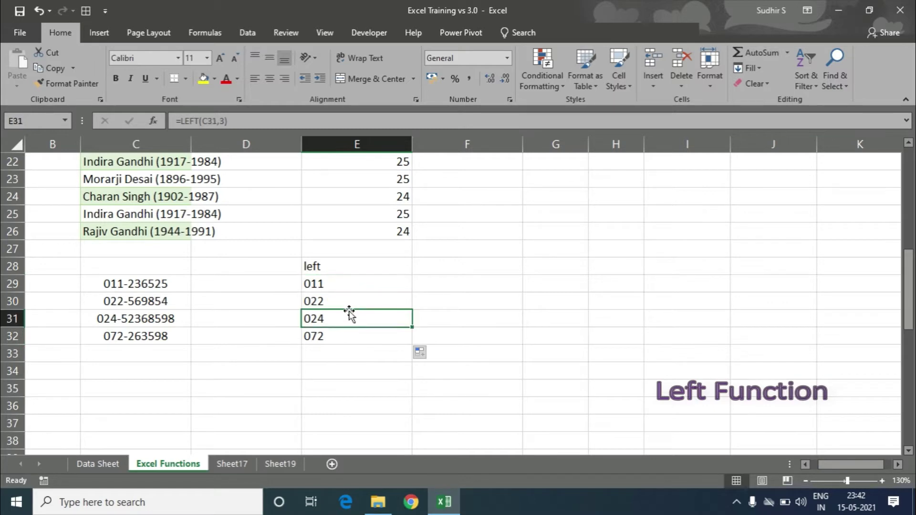
{"action": "left_click", "coordinate": [344, 301]}
{"action": "left_click", "coordinate": [344, 286]}
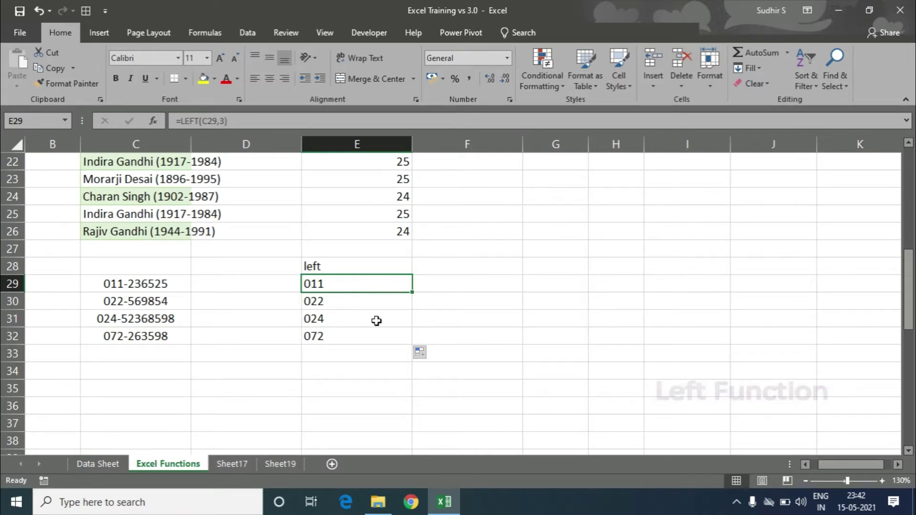
Step: Enter the heading "Right" in F17, beside the Length heading
{"action": "scroll", "coordinate": [375, 321], "scroll_direction": "up", "scroll_amount": 2}
{"action": "scroll", "coordinate": [376, 321], "scroll_direction": "up", "scroll_amount": 1}
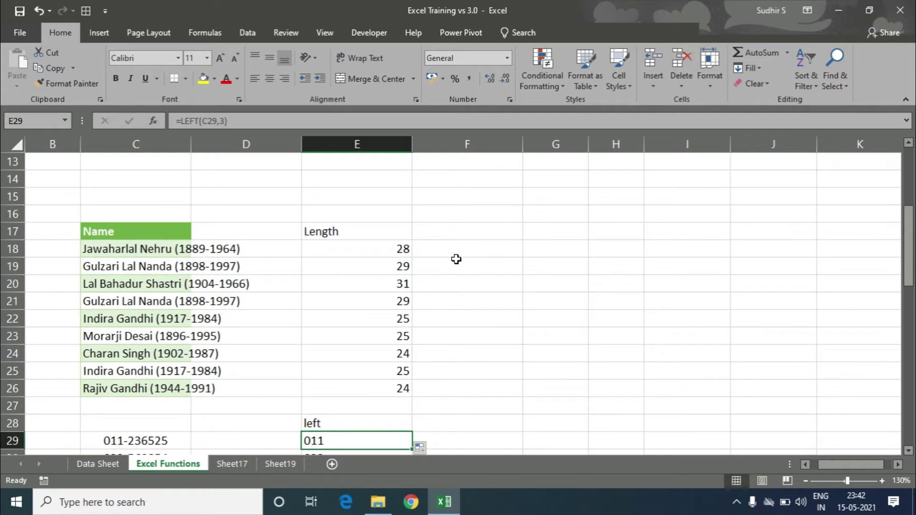
{"action": "left_click", "coordinate": [496, 233]}
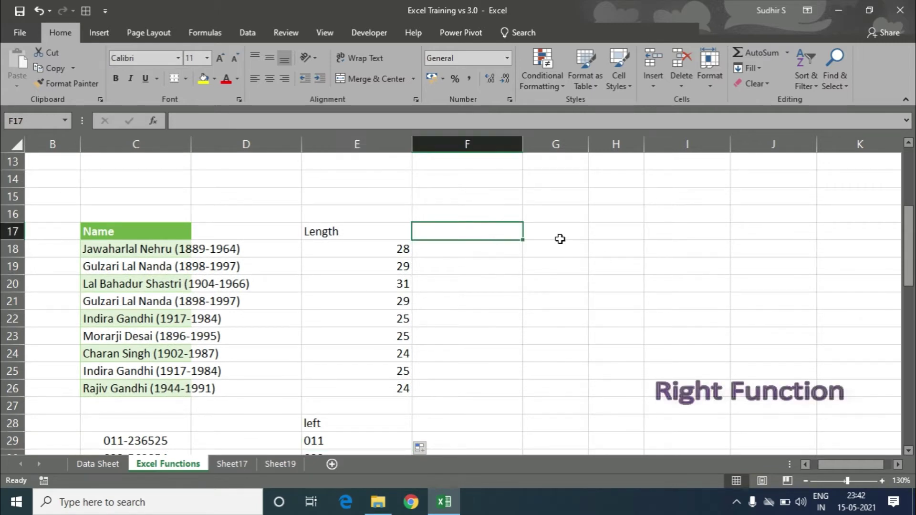
{"action": "type", "text": "Rigt"}
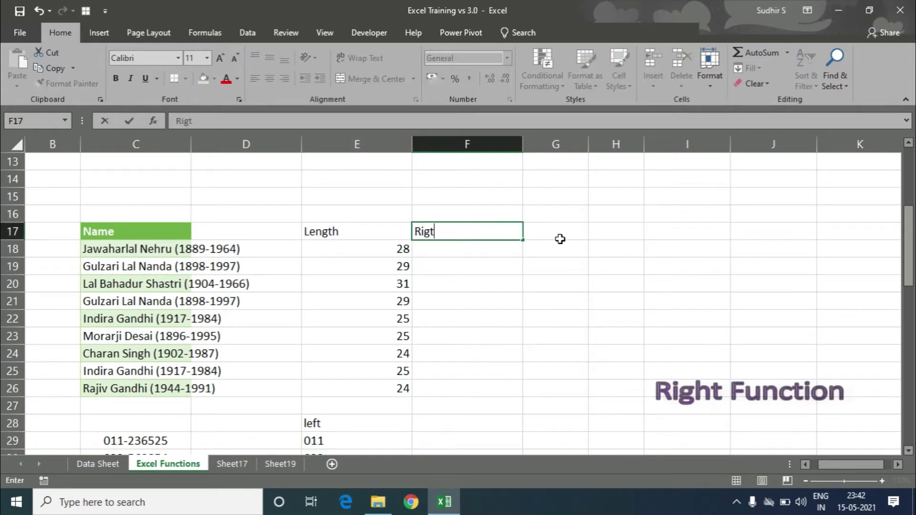
{"action": "key", "text": "BackSpace"}
{"action": "type", "text": "ht"}
{"action": "key", "text": "Return"}
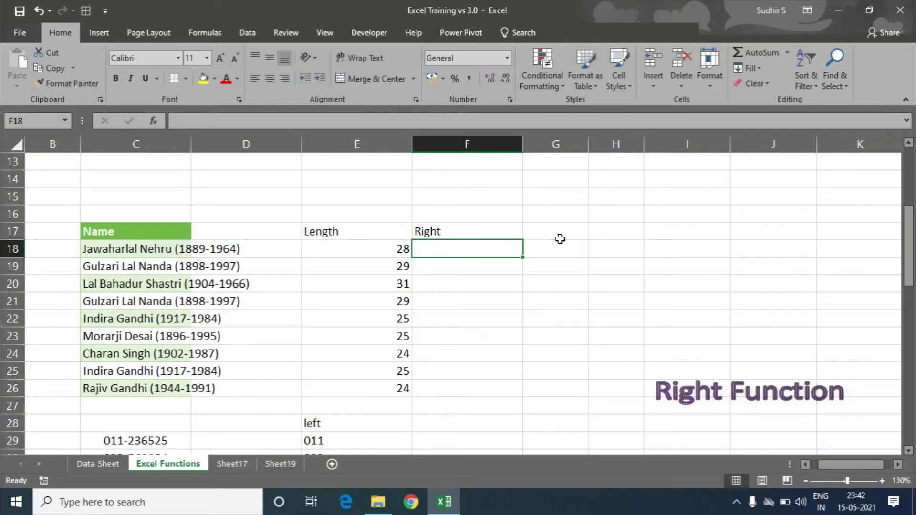
Step: Check the first name entry in C18 and enter the formula =RIGHT(C18,11) in F18 to extract its bracketed years
{"action": "key", "text": "Left"}
{"action": "key", "text": "Left"}
{"action": "key", "text": "Left"}
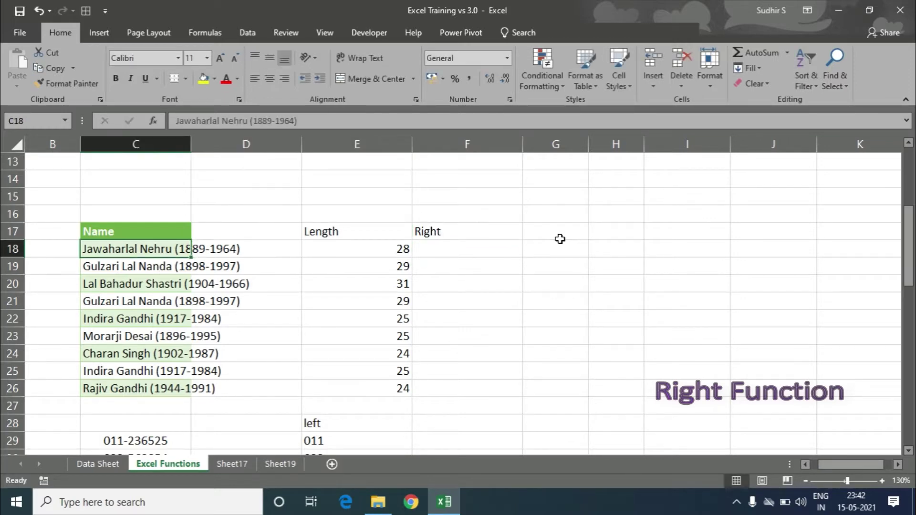
{"action": "key", "text": "Right"}
{"action": "key", "text": "Right"}
{"action": "key", "text": "Right"}
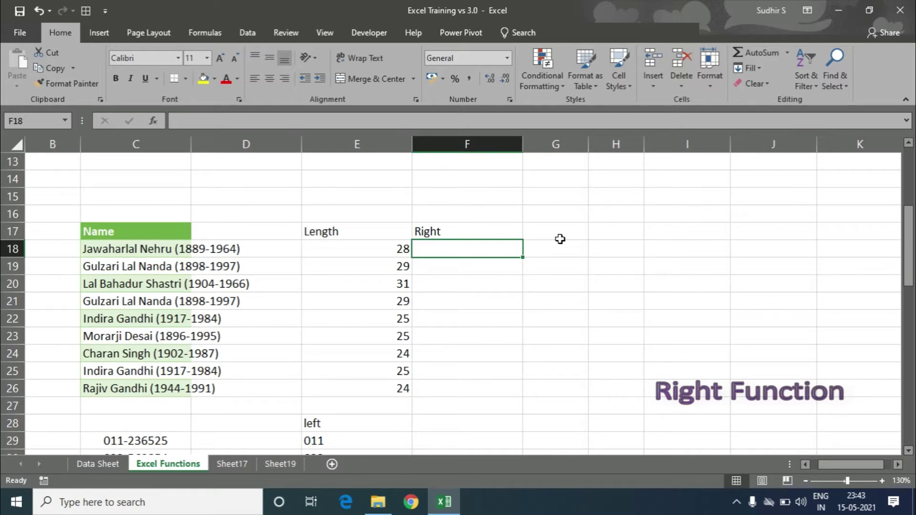
{"action": "type", "text": "=righ"}
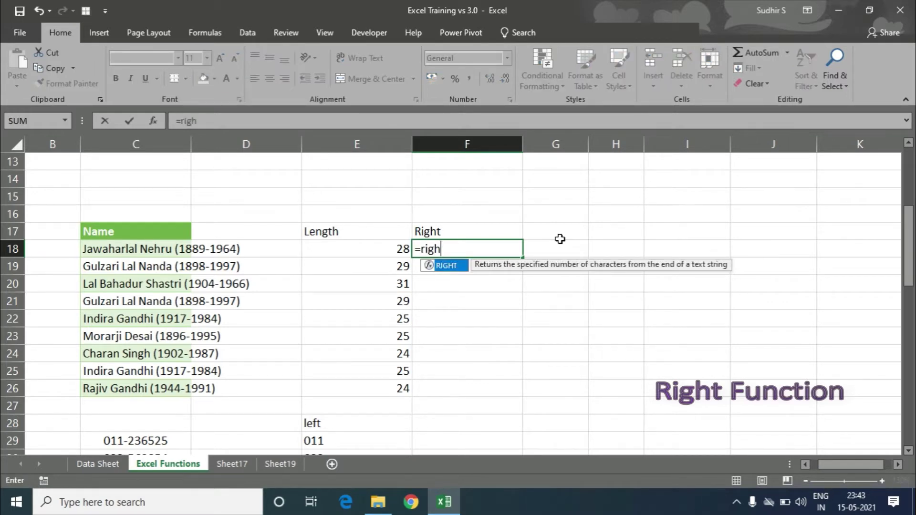
{"action": "key", "text": "Tab"}
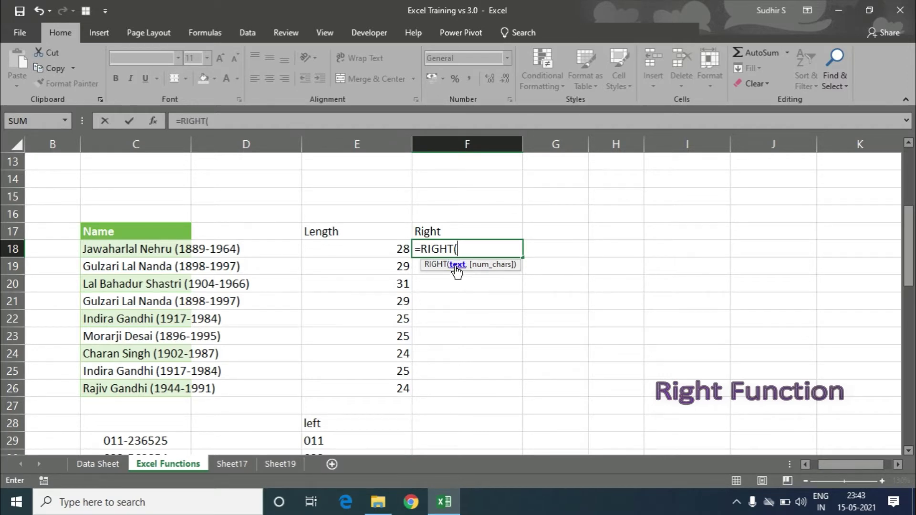
{"action": "left_click", "coordinate": [116, 251]}
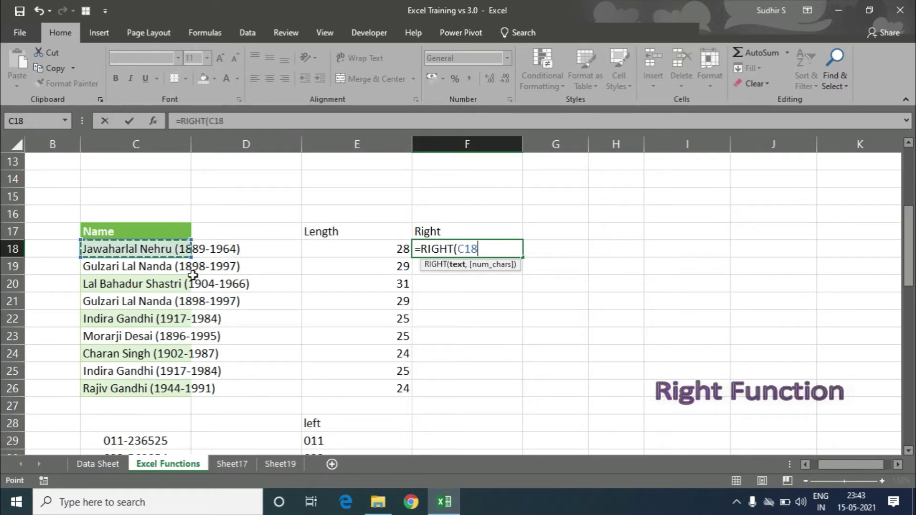
{"action": "type", "text": ","}
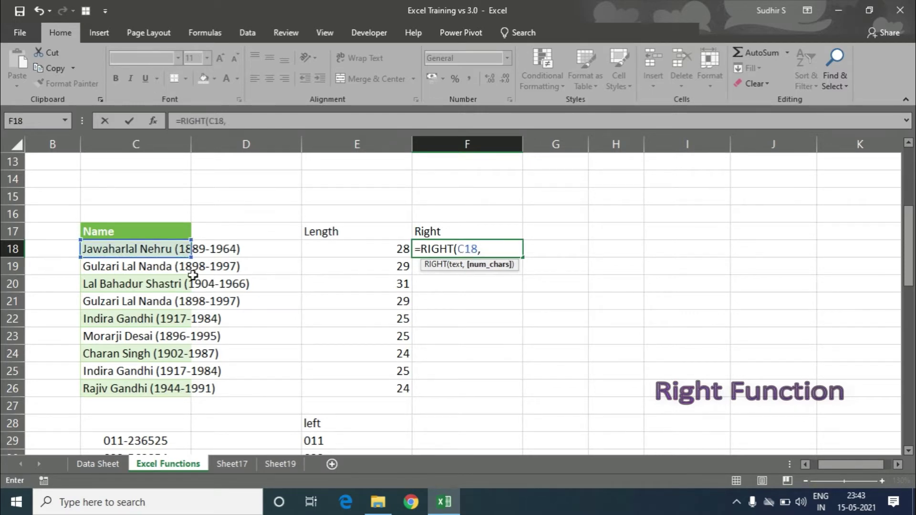
{"action": "type", "text": "11"}
{"action": "type", "text": ")"}
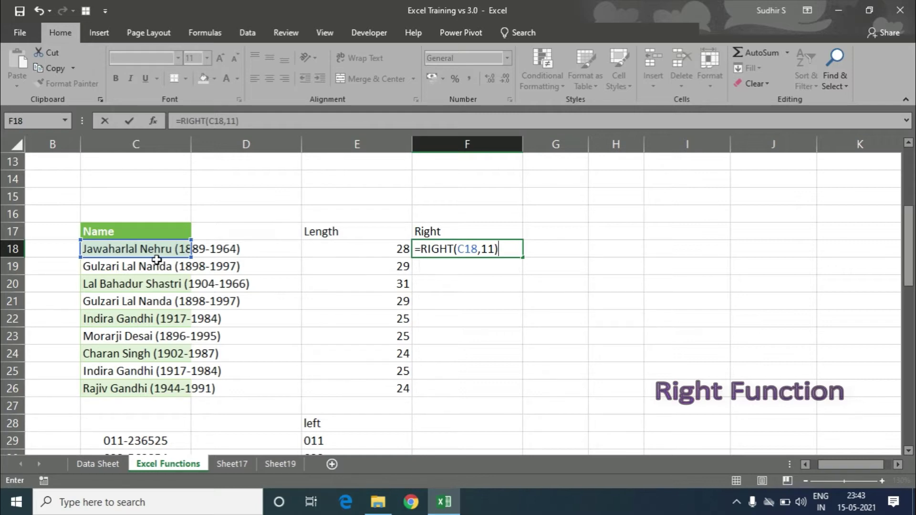
{"action": "key", "text": "Return"}
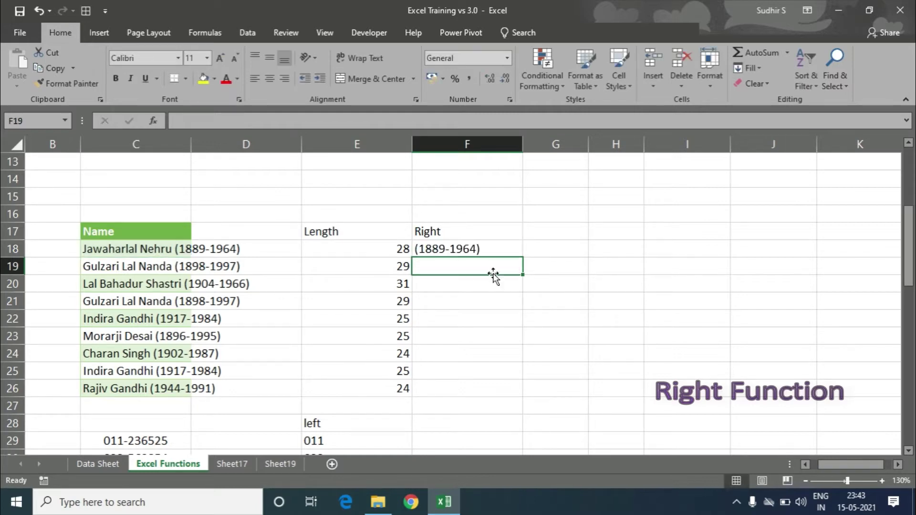
Step: Fill the RIGHT formula from F18 down to F26 and check several of the filled cells
{"action": "left_click", "coordinate": [520, 250]}
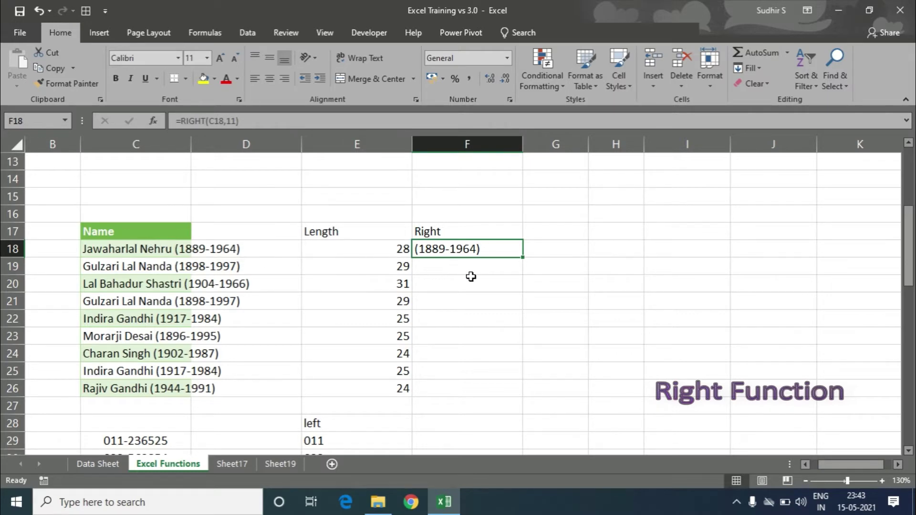
{"action": "double_click", "coordinate": [525, 258]}
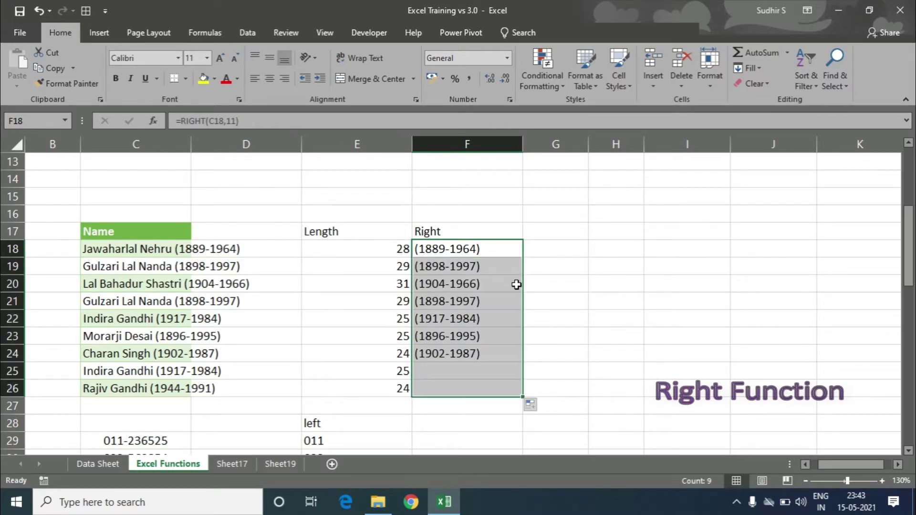
{"action": "left_click", "coordinate": [453, 333]}
{"action": "left_click", "coordinate": [468, 315]}
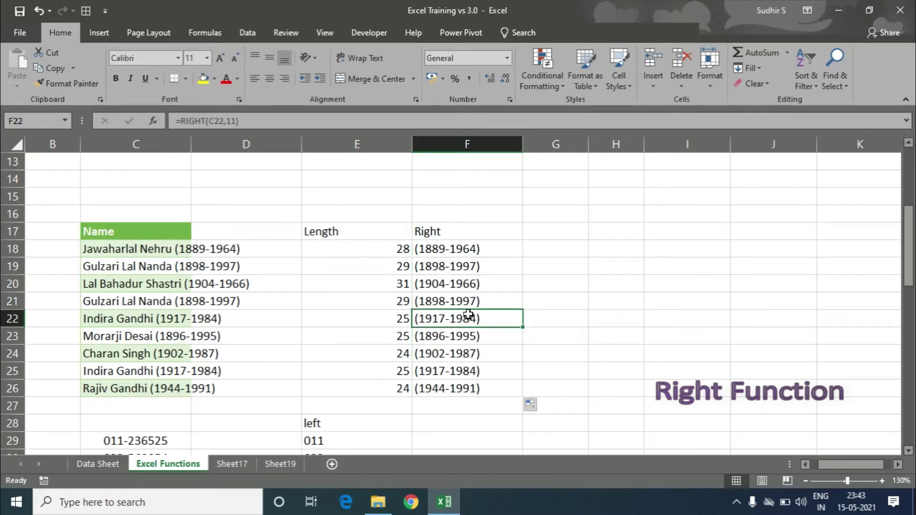
{"action": "left_click", "coordinate": [488, 253]}
{"action": "scroll", "coordinate": [489, 253], "scroll_direction": "up", "scroll_amount": 4}
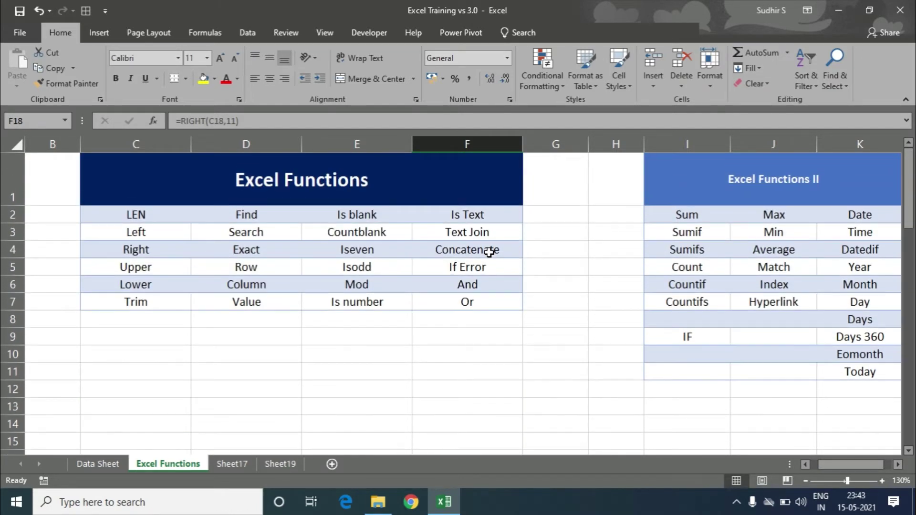
Step: Enter the heading "Upper" in G17, beside the Right heading
{"action": "scroll", "coordinate": [489, 252], "scroll_direction": "down", "scroll_amount": 4}
{"action": "left_click", "coordinate": [548, 225]}
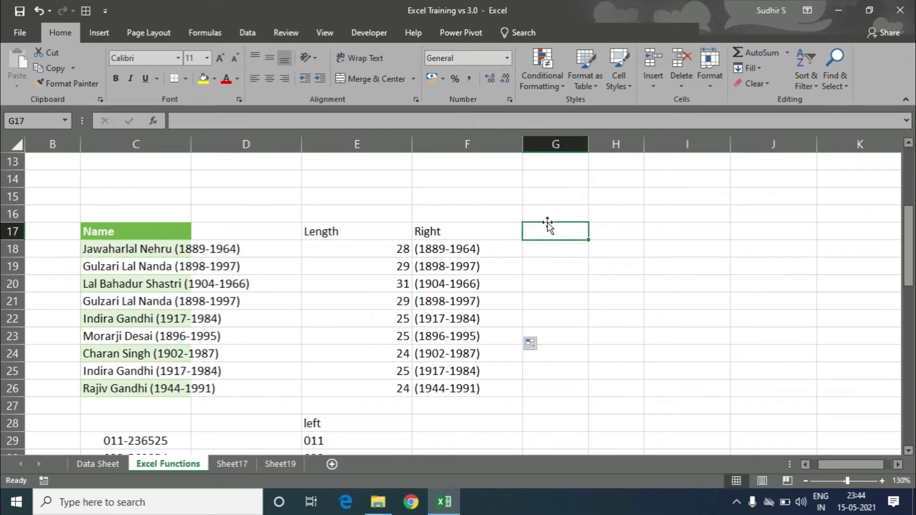
{"action": "type", "text": "Upper"}
{"action": "key", "text": "Tab"}
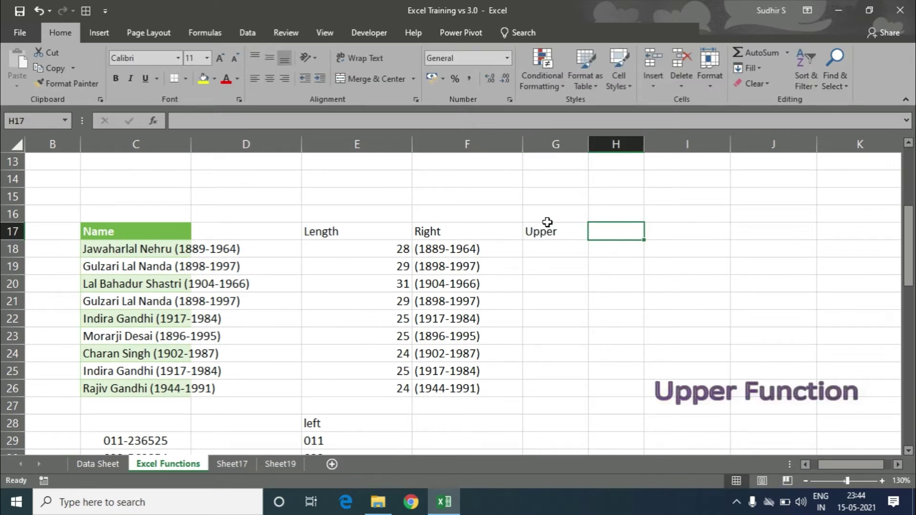
{"action": "key", "text": "Return"}
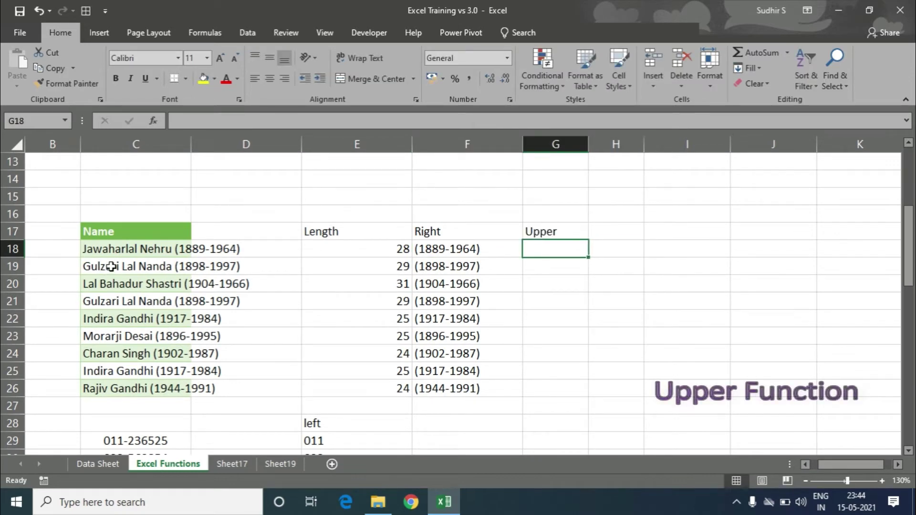
Step: Check the first name entry in C18 and enter the formula =UPPER(C18) in G18 to convert it to capitals
{"action": "left_click", "coordinate": [126, 249]}
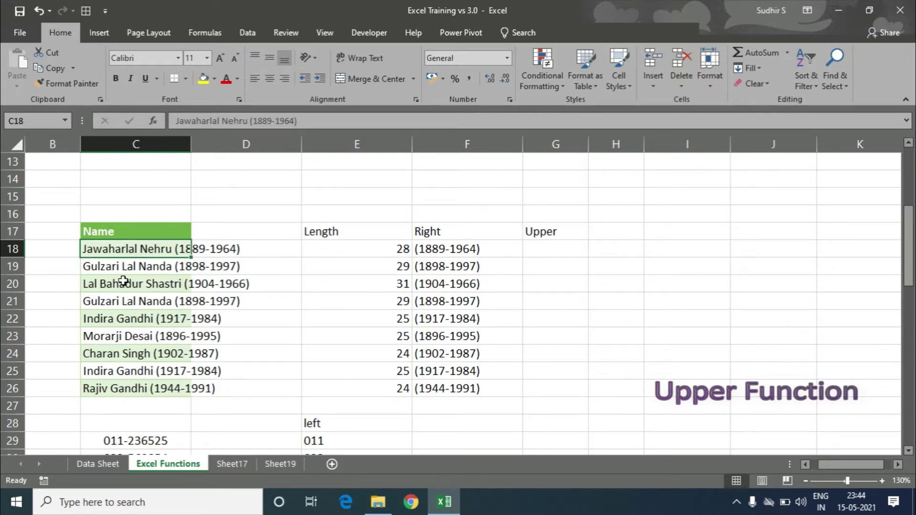
{"action": "left_click", "coordinate": [566, 248]}
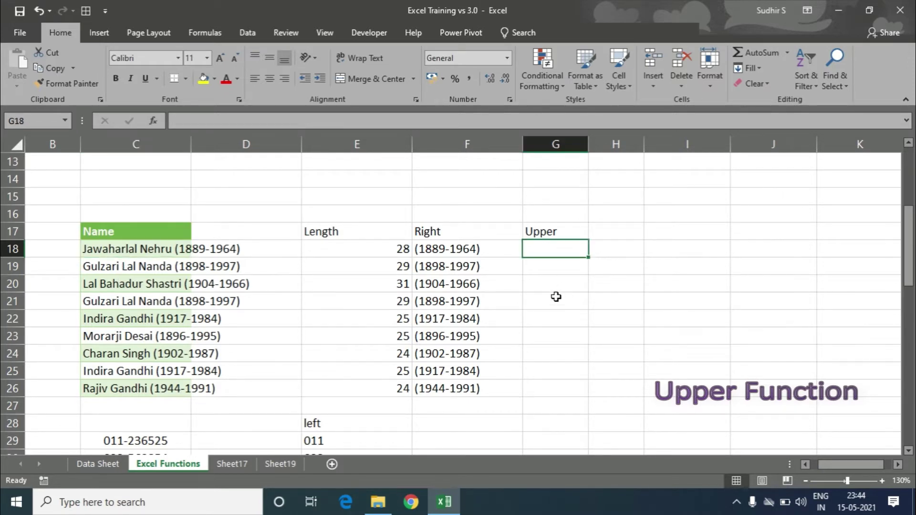
{"action": "type", "text": "="}
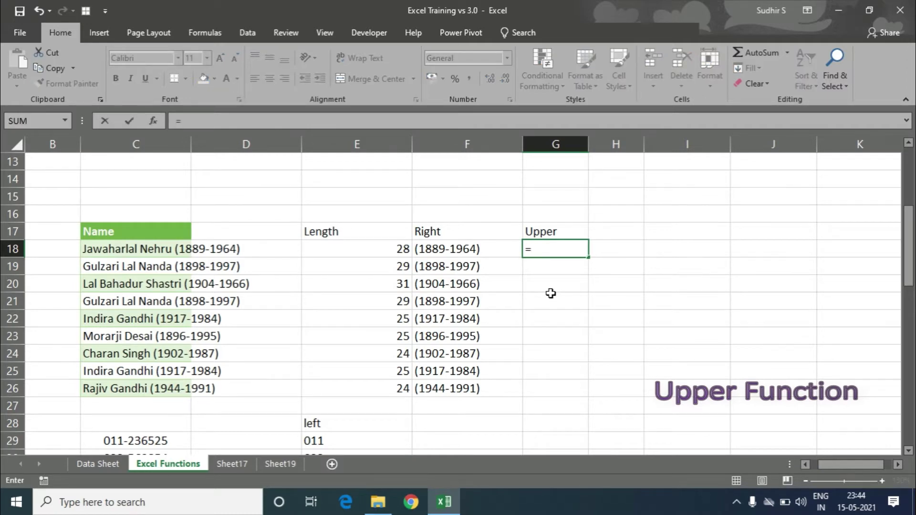
{"action": "type", "text": "UPPER("}
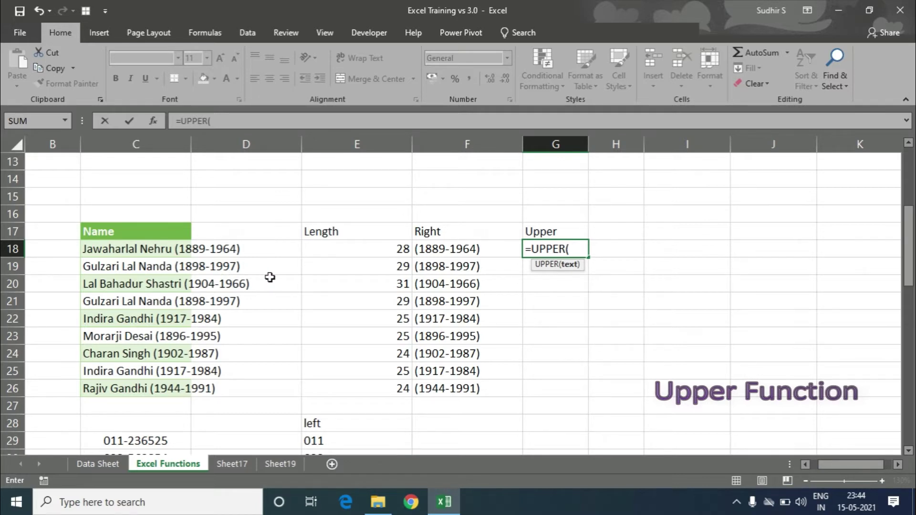
{"action": "left_click", "coordinate": [144, 248]}
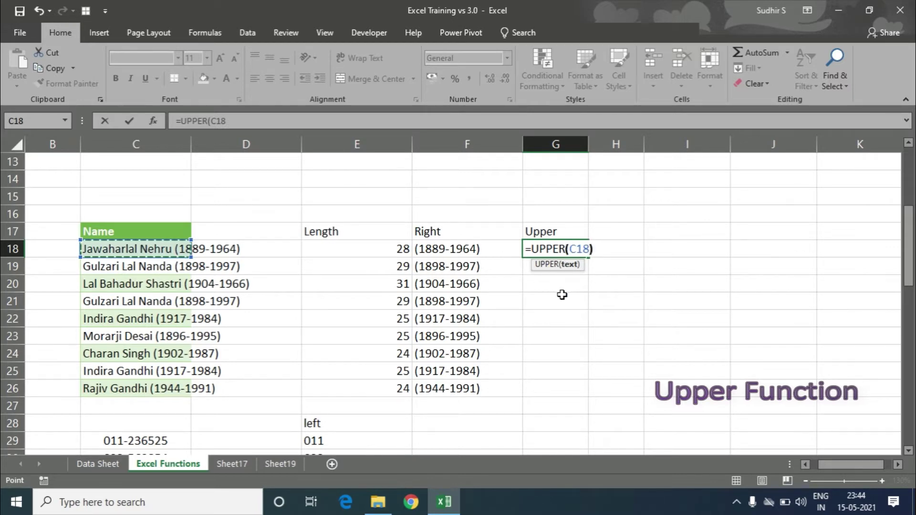
{"action": "type", "text": ")"}
{"action": "key", "text": "Return"}
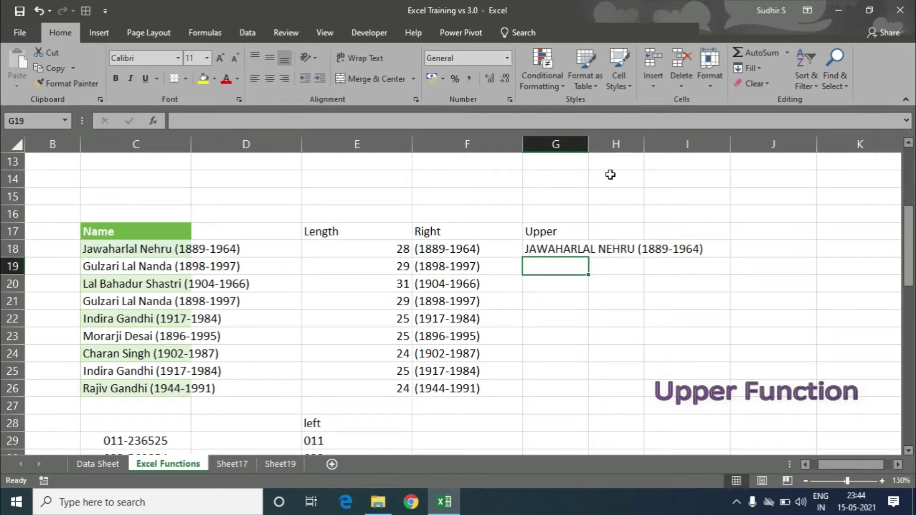
Step: Fit column G to its contents and fill the UPPER formula from G18 down to G26
{"action": "double_click", "coordinate": [588, 145]}
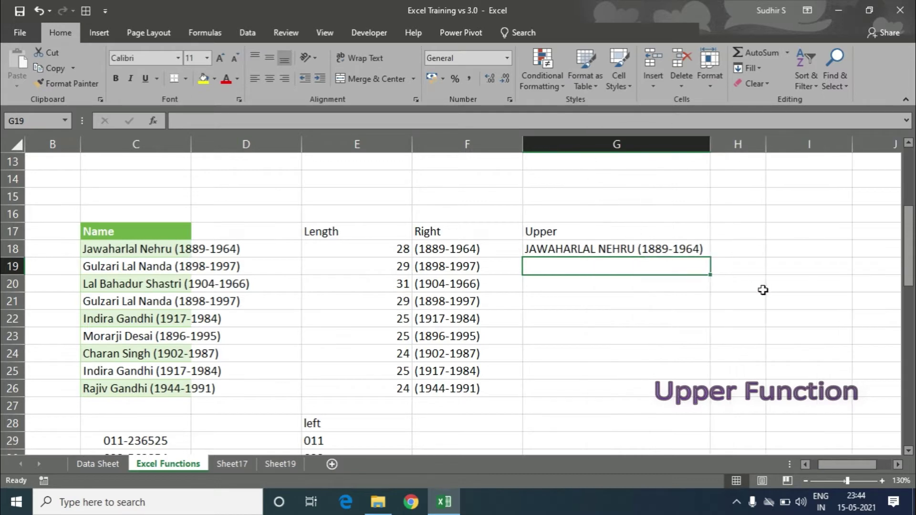
{"action": "left_click", "coordinate": [641, 248]}
{"action": "left_click", "coordinate": [151, 252]}
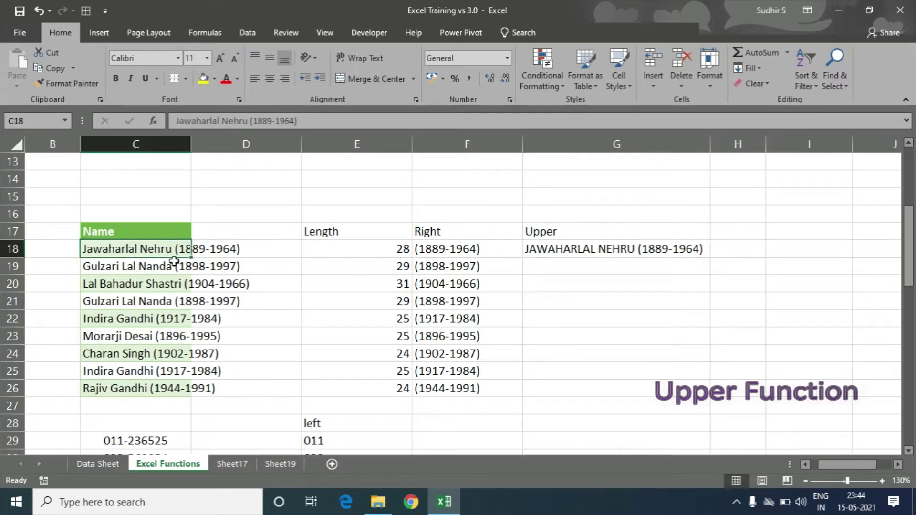
{"action": "left_click", "coordinate": [681, 248]}
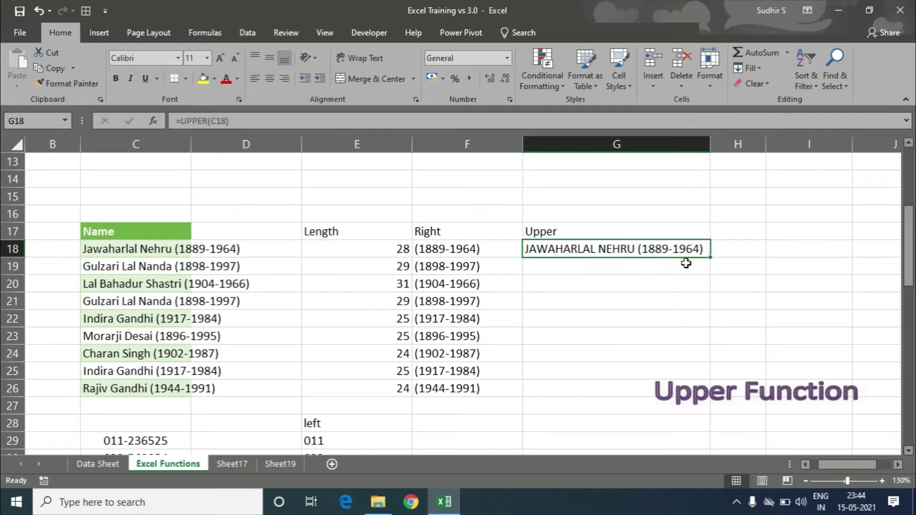
{"action": "double_click", "coordinate": [710, 258]}
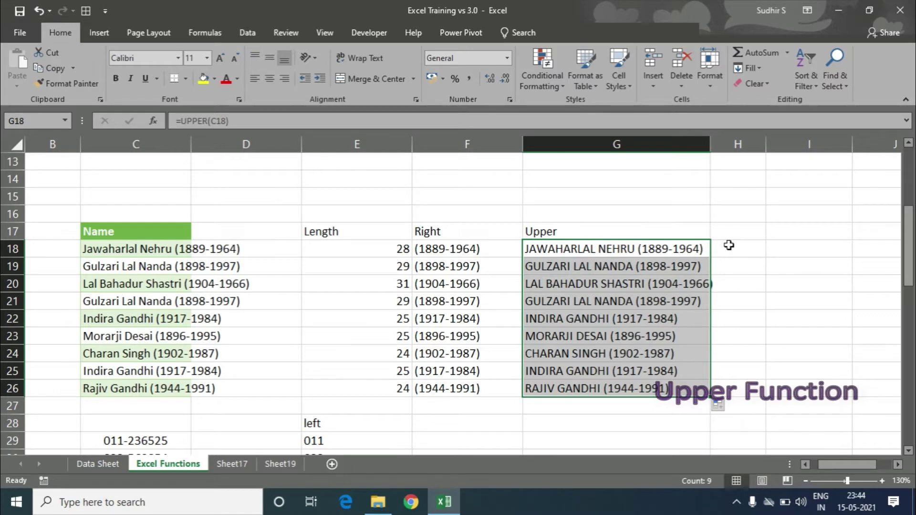
Step: Replace the UPPER formulas in G18:G26 with their values by copying the range and pasting values over it
{"action": "key", "text": "ctrl+c"}
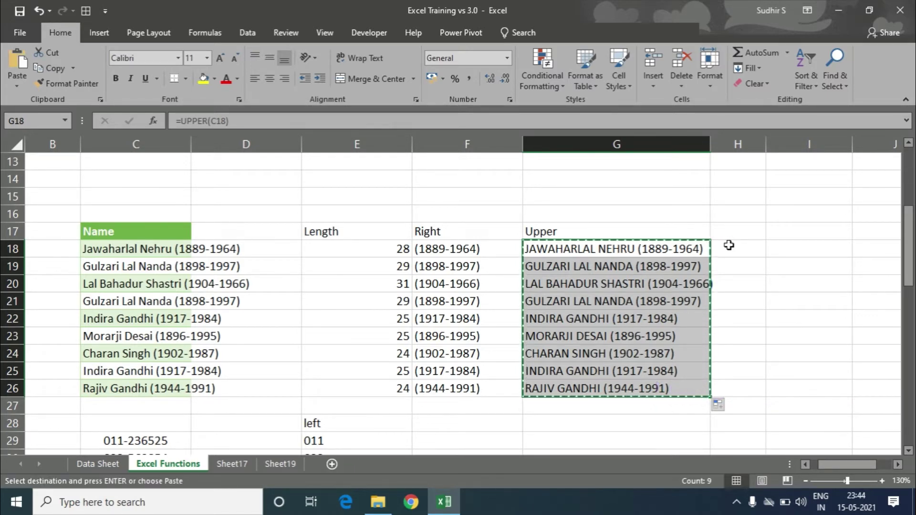
{"action": "key", "text": "ctrl+alt+v"}
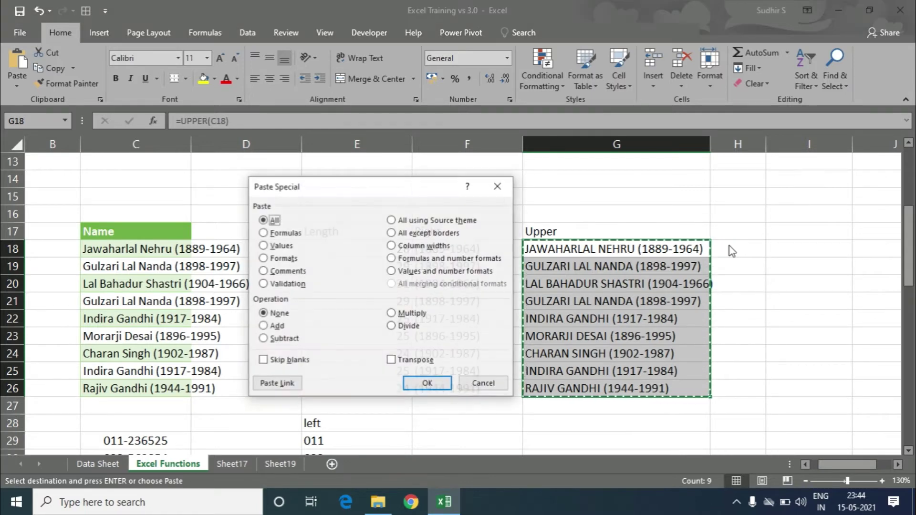
{"action": "key", "text": "v"}
{"action": "key", "text": "Return"}
{"action": "key", "text": "Escape"}
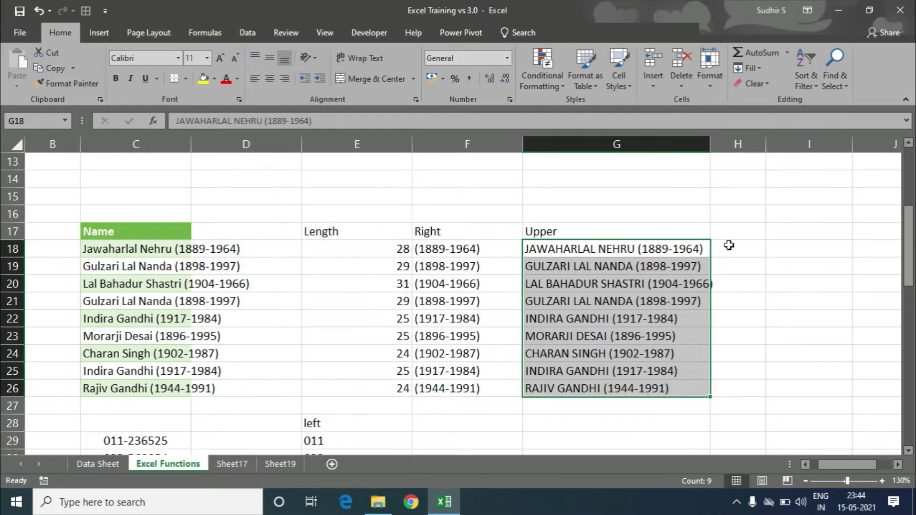
Step: Widen column H to roughly the width of a full name entry and enter the heading "Lower" in H17
{"action": "left_click", "coordinate": [729, 245]}
{"action": "left_click_drag", "start_coordinate": [775, 145], "coordinate": [876, 145]}
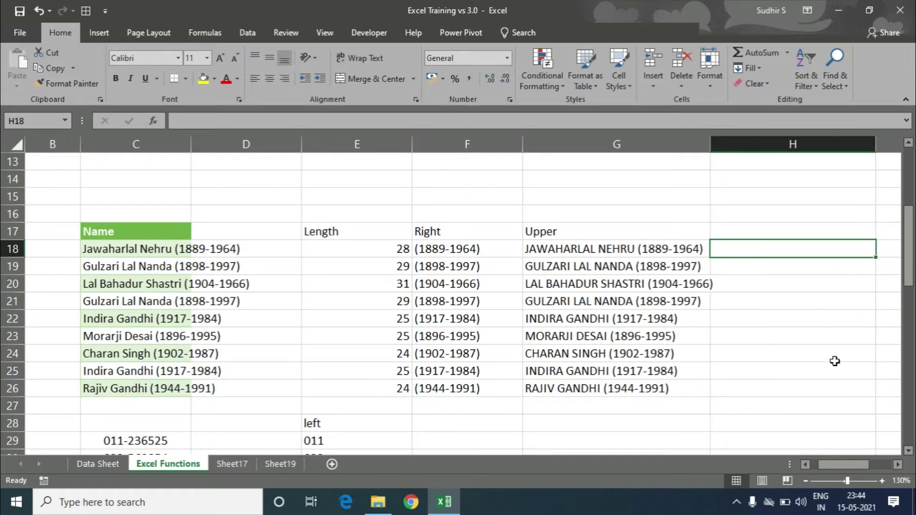
{"action": "left_click", "coordinate": [898, 465]}
{"action": "left_click", "coordinate": [899, 466]}
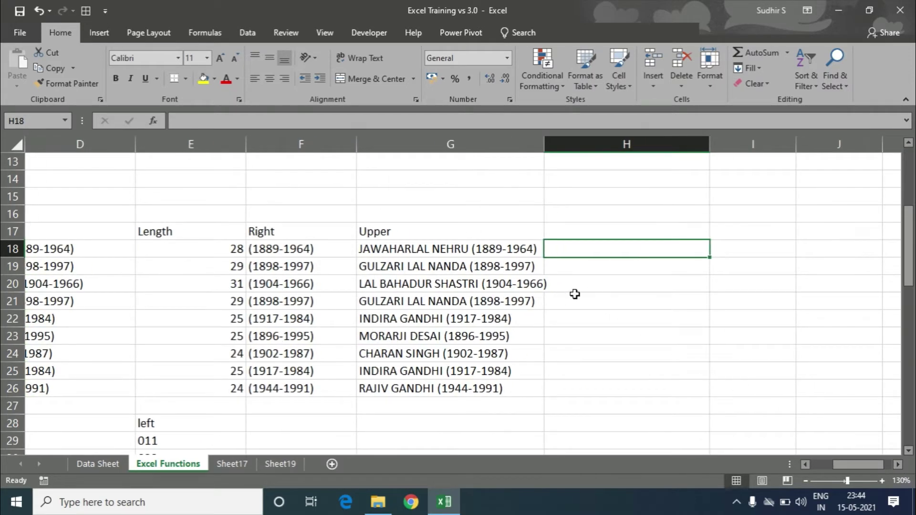
{"action": "key", "text": "Up"}
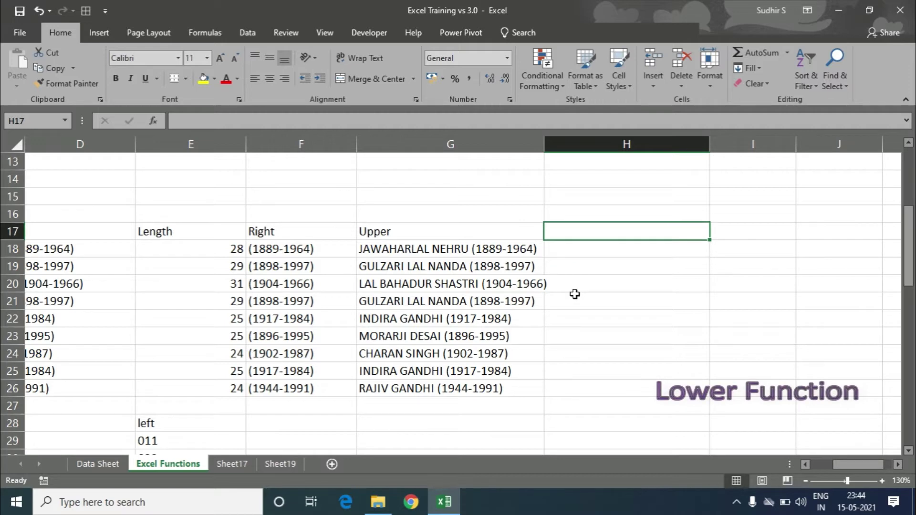
{"action": "type", "text": "Lo"}
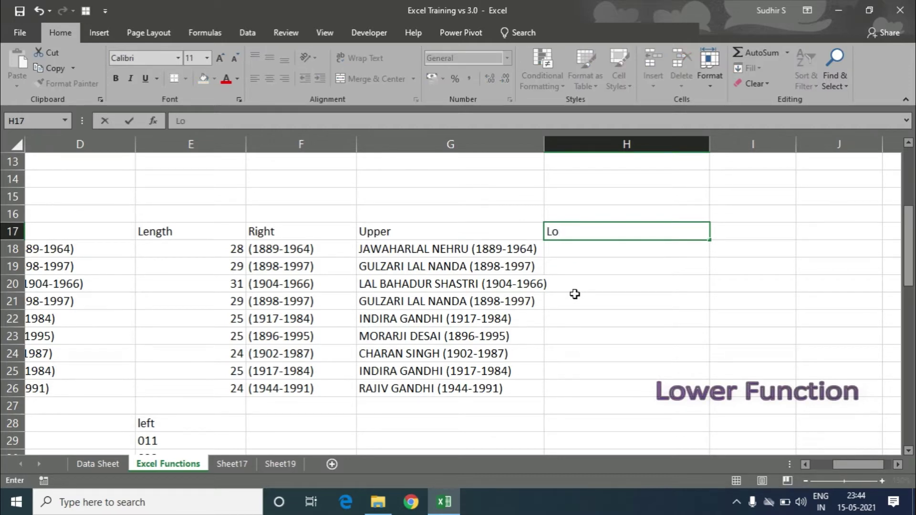
{"action": "type", "text": "wer"}
{"action": "key", "text": "Return"}
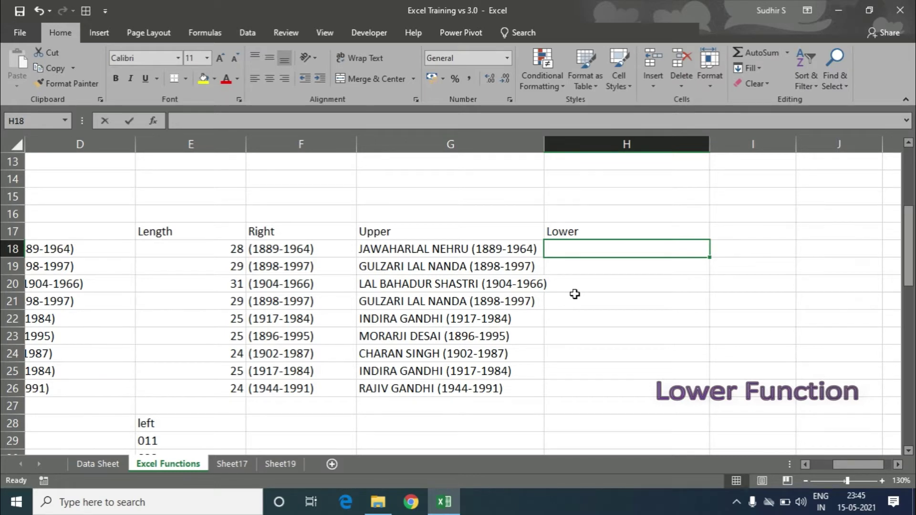
Step: Enter the formula =LOWER(G18) in H18 to convert the capitalised name to lowercase
{"action": "type", "text": "=low"}
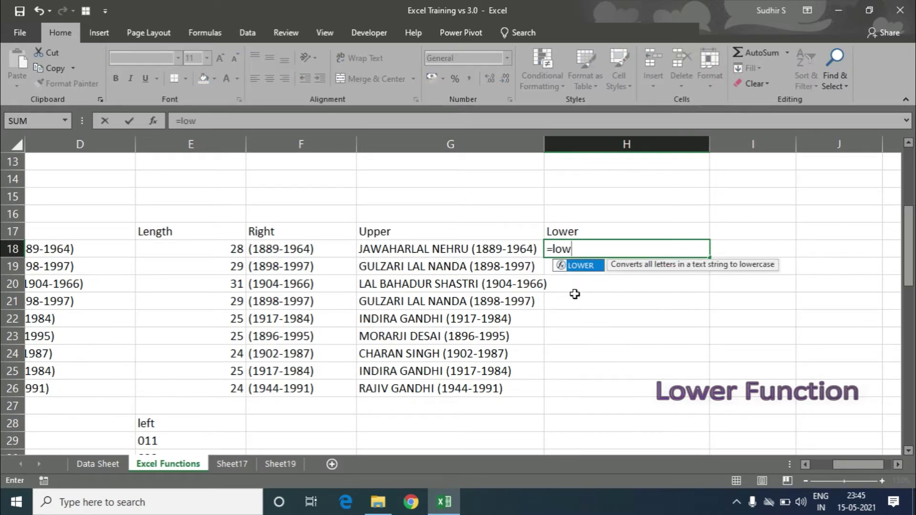
{"action": "key", "text": "Tab"}
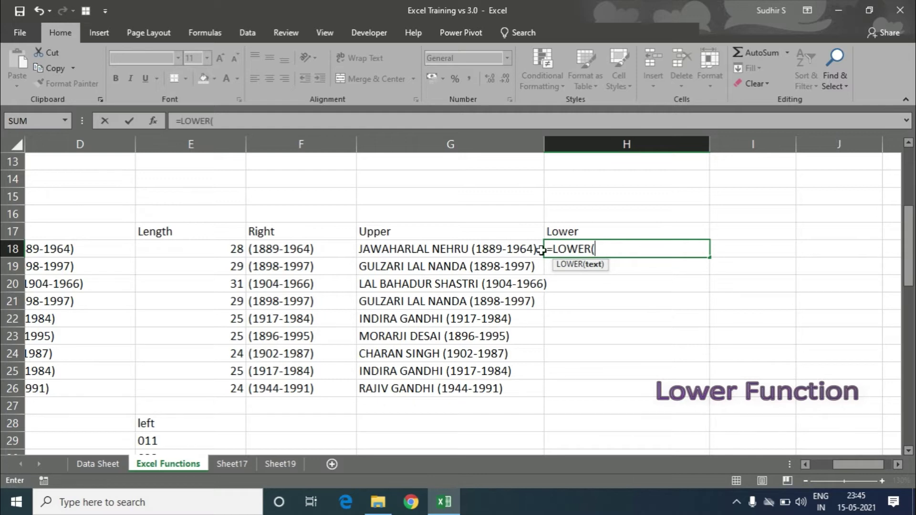
{"action": "left_click", "coordinate": [440, 249]}
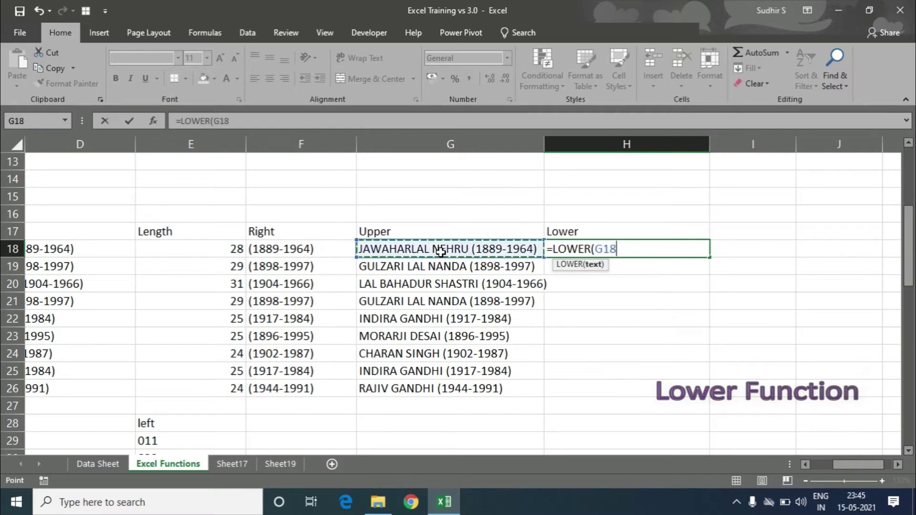
{"action": "type", "text": ")"}
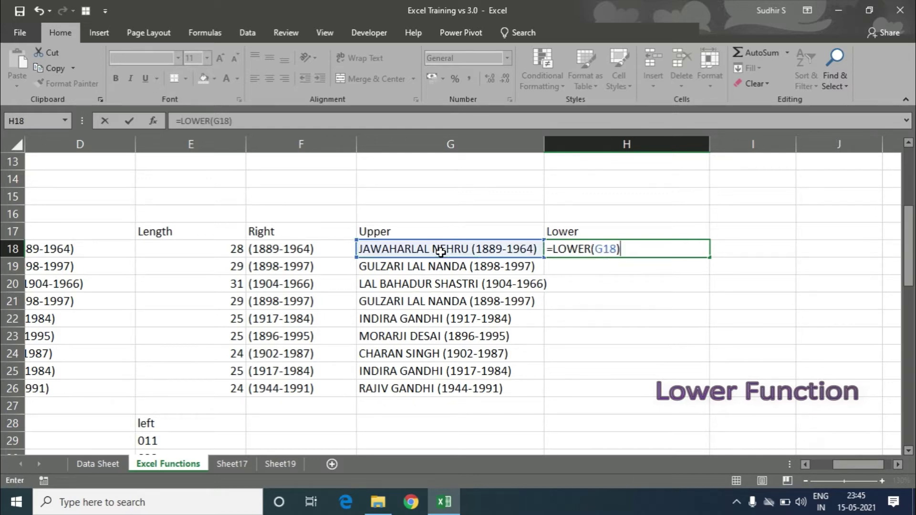
{"action": "key", "text": "Return"}
Step: Fill the LOWER formula from H18 down to H26 and check the filled cell H21
{"action": "left_click", "coordinate": [640, 248]}
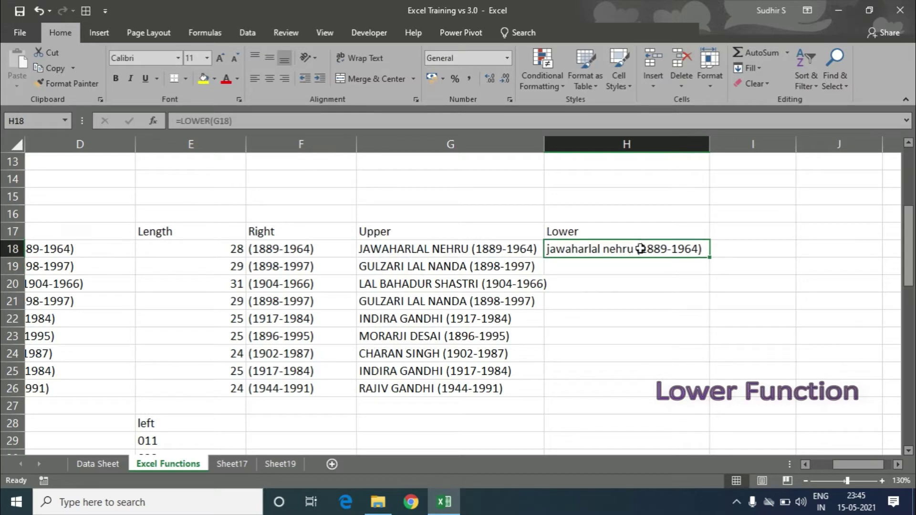
{"action": "double_click", "coordinate": [711, 261]}
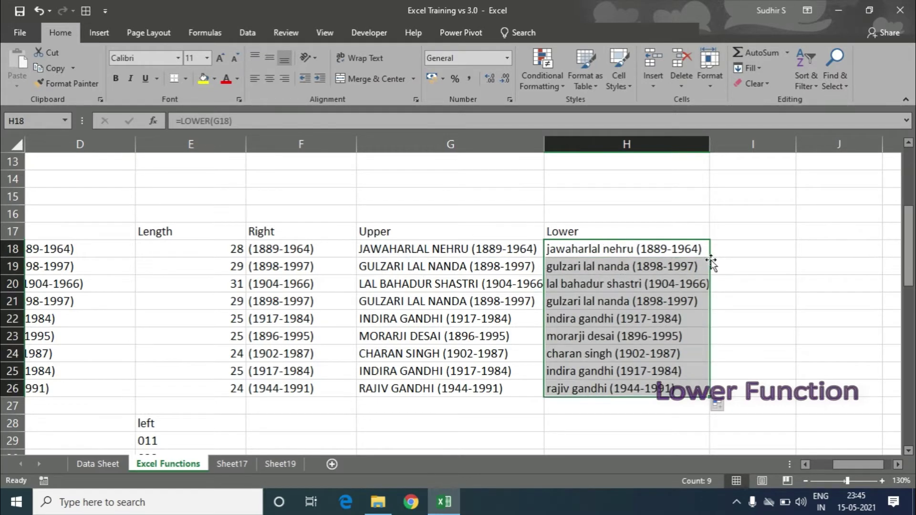
{"action": "left_click", "coordinate": [575, 299]}
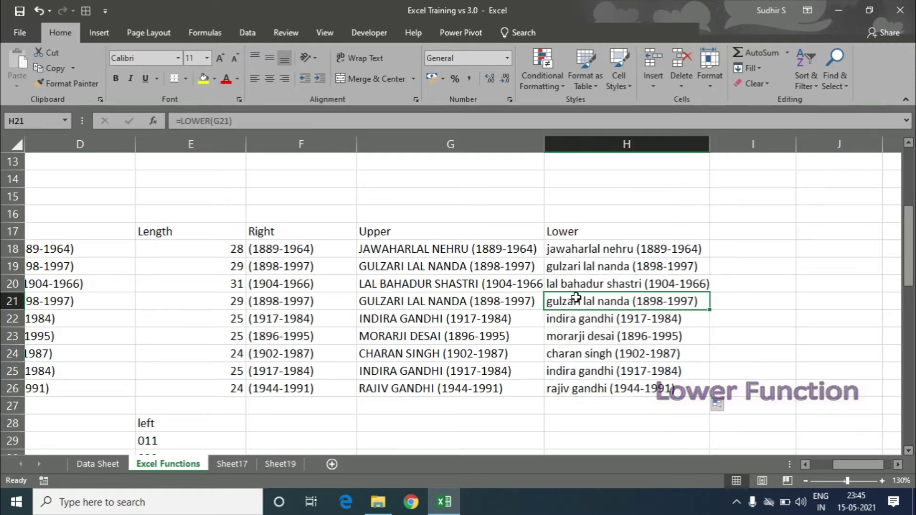
Step: Enter the heading "Trim" in I17, beside the Lower heading
{"action": "scroll", "coordinate": [576, 299], "scroll_direction": "up", "scroll_amount": 4}
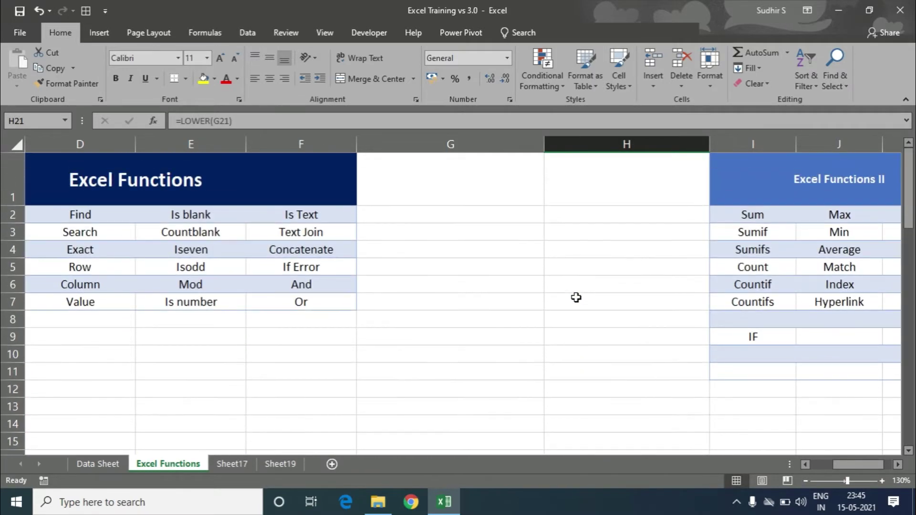
{"action": "mouse_move", "coordinate": [871, 460]}
{"action": "left_mouse_down"}
{"action": "mouse_move", "coordinate": [830, 462]}
{"action": "mouse_move", "coordinate": [881, 463]}
{"action": "mouse_move", "coordinate": [861, 463]}
{"action": "left_mouse_up"}
{"action": "scroll", "coordinate": [847, 423], "scroll_direction": "down", "scroll_amount": 4}
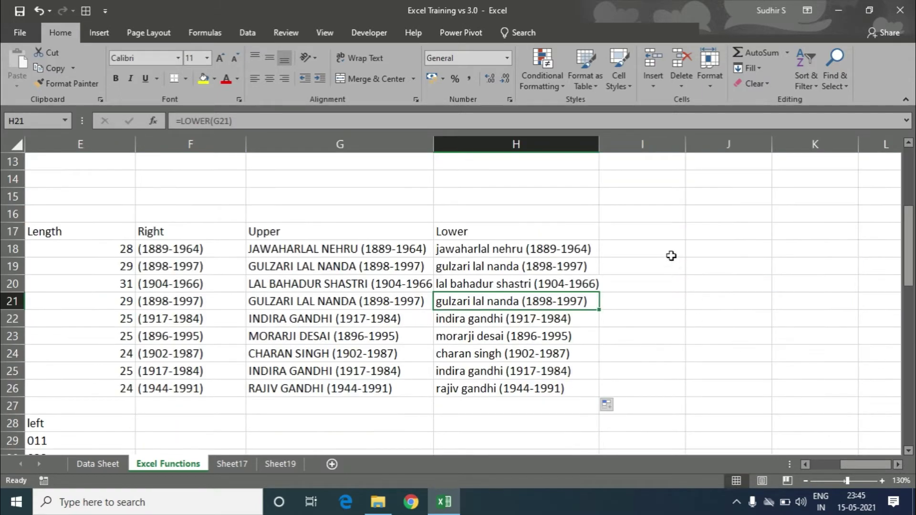
{"action": "left_click", "coordinate": [655, 228]}
{"action": "type", "text": "Tri"}
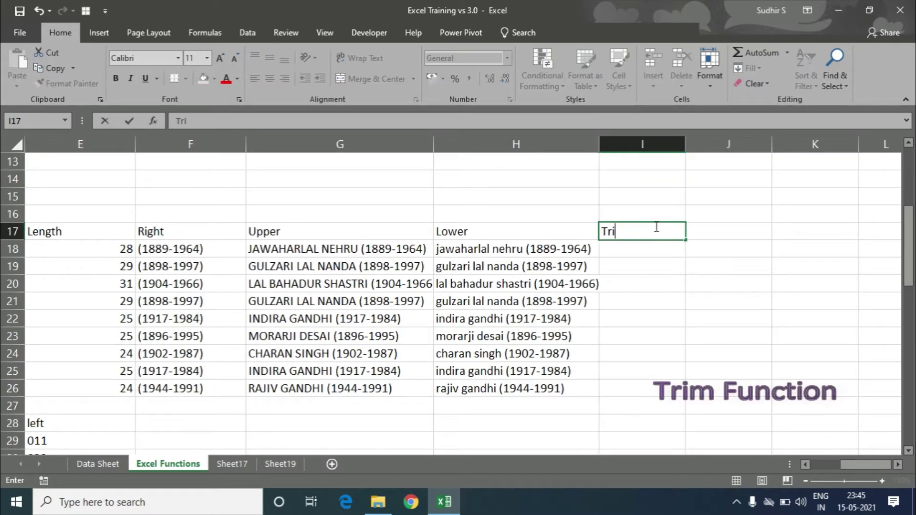
{"action": "type", "text": "m"}
{"action": "key", "text": "Return"}
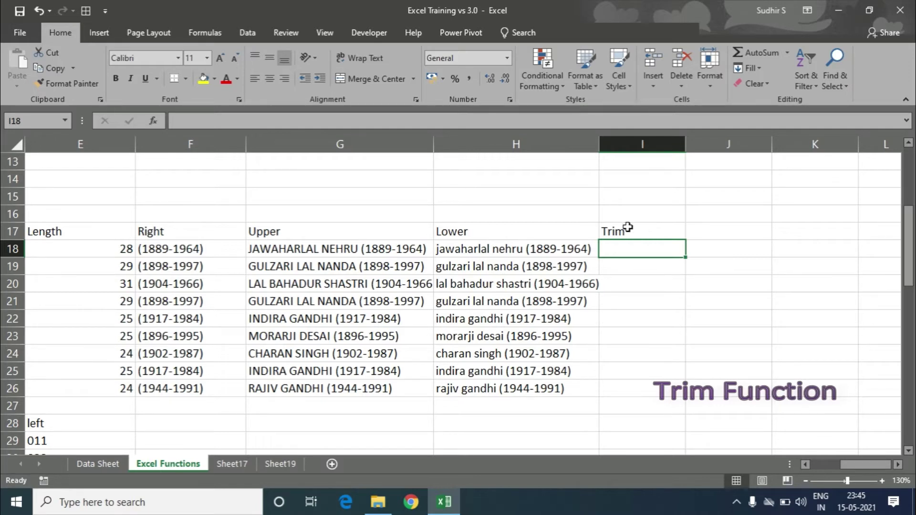
{"action": "left_click_drag", "start_coordinate": [537, 249], "coordinate": [553, 388]}
{"action": "key", "text": "ctrl+c"}
{"action": "left_click", "coordinate": [660, 250]}
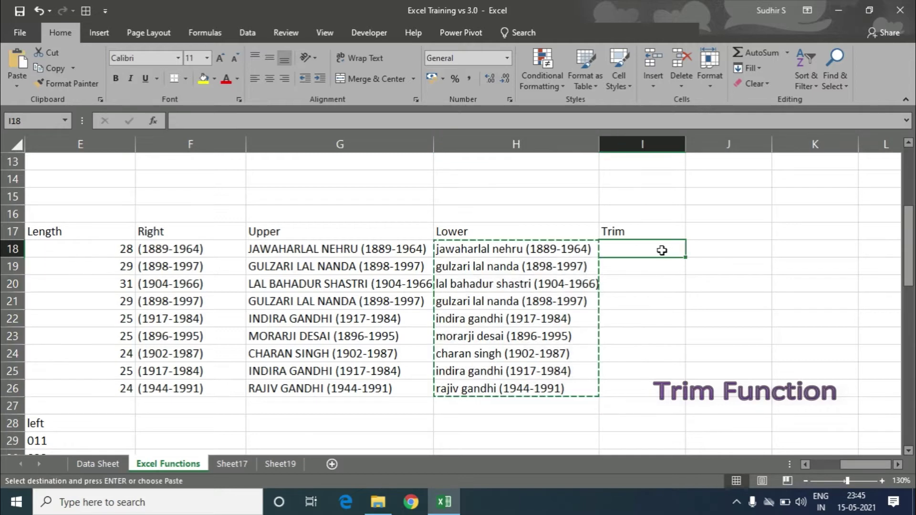
{"action": "key", "text": "ctrl+v"}
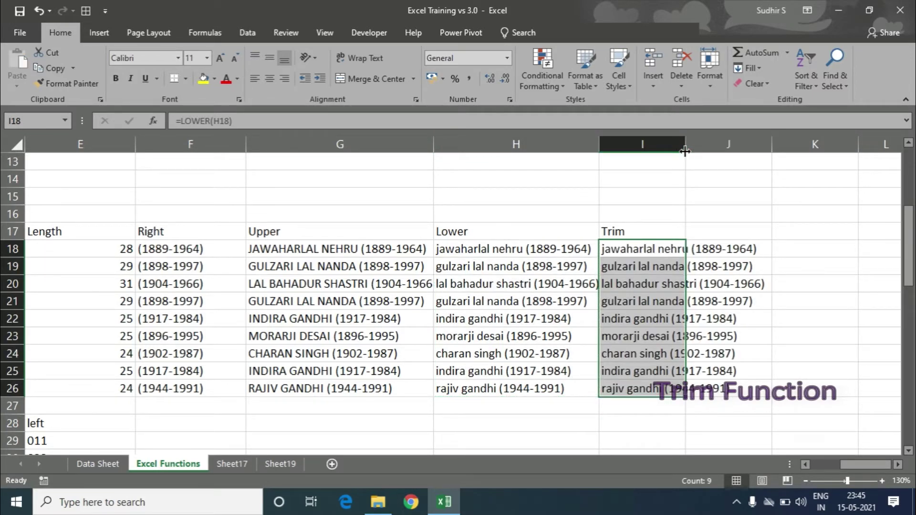
{"action": "key", "text": "ctrl+z"}
{"action": "key", "text": "Escape"}
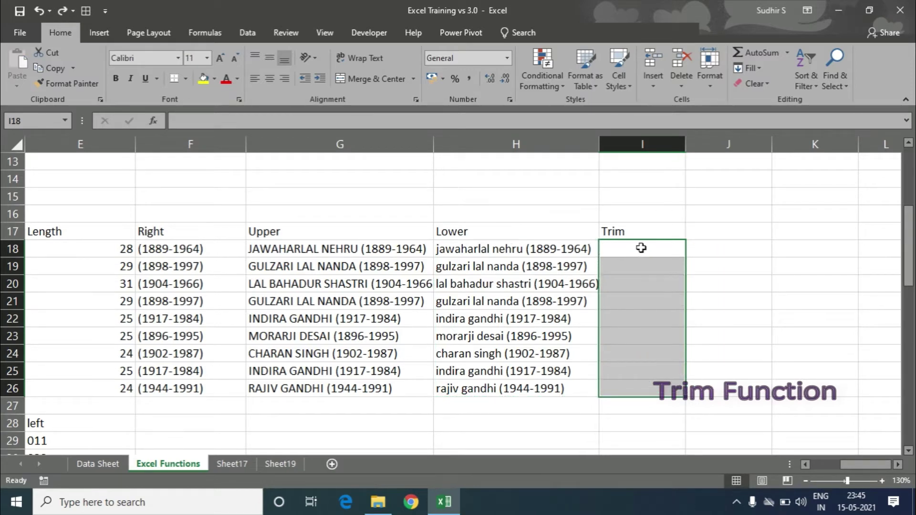
Step: Enter "India is a great country" in I18 under the Trim heading and autofit column I to it
{"action": "left_click", "coordinate": [640, 246]}
{"action": "type", "text": "In"}
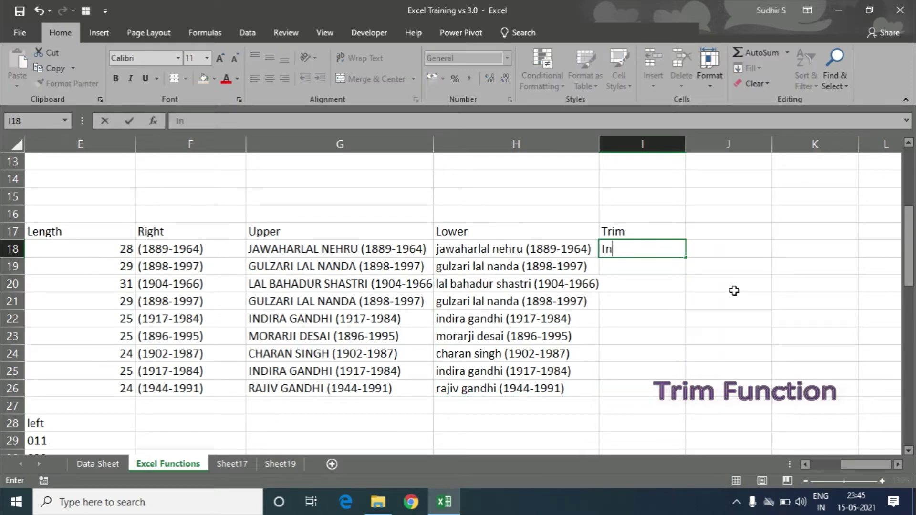
{"action": "type", "text": "dia is a g"}
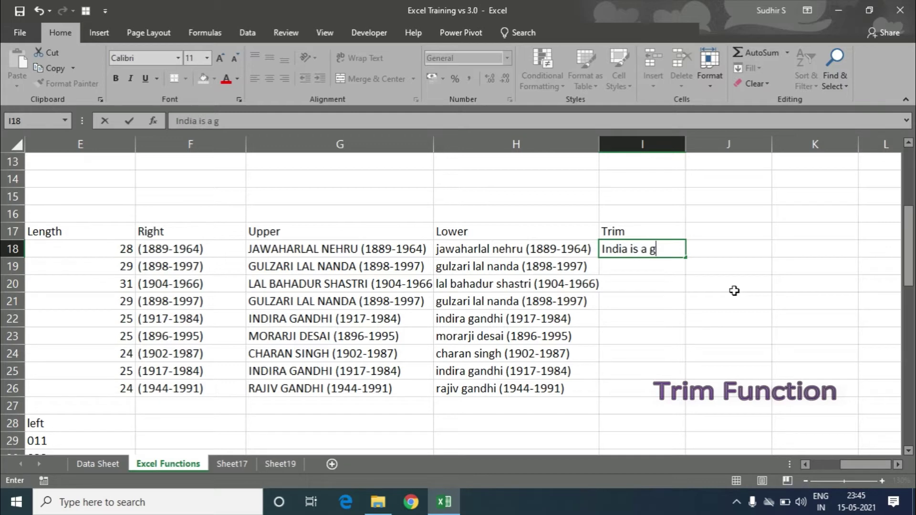
{"action": "type", "text": "reat co"}
{"action": "type", "text": "nuntry"}
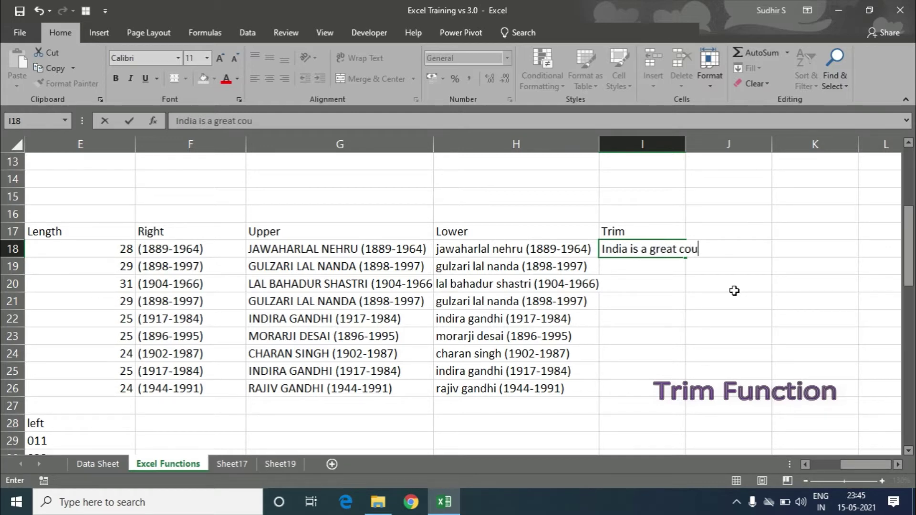
{"action": "key", "text": "Return"}
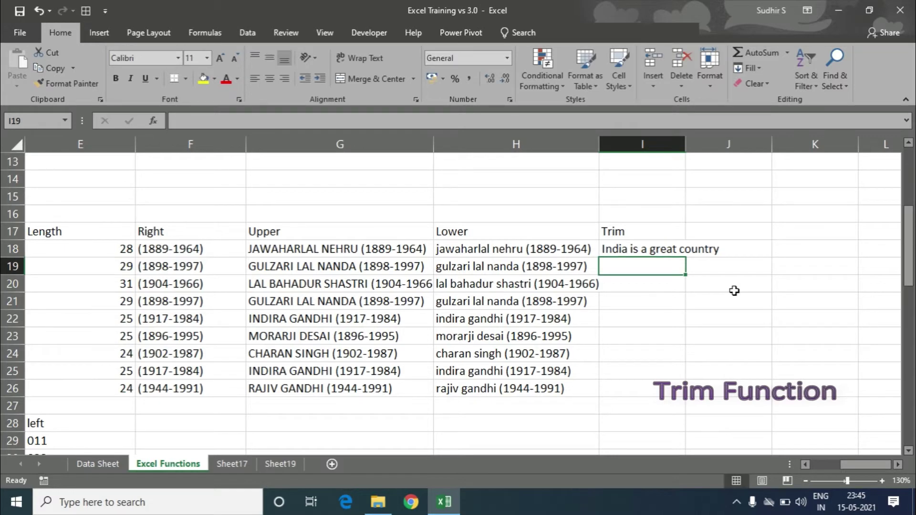
{"action": "double_click", "coordinate": [685, 145]}
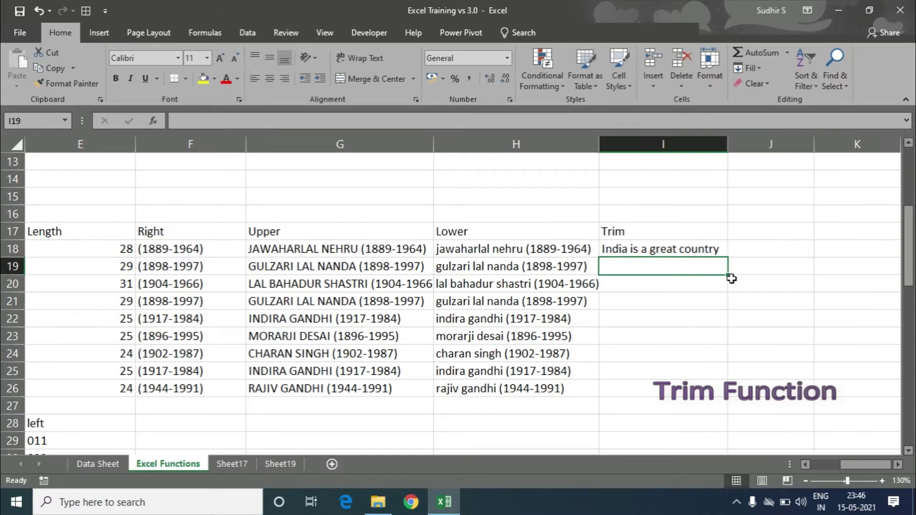
Step: Insert extra spaces after "India", "is" and "great" in the I18 sentence and autofit column I again
{"action": "left_click", "coordinate": [626, 248]}
{"action": "double_click", "coordinate": [626, 249]}
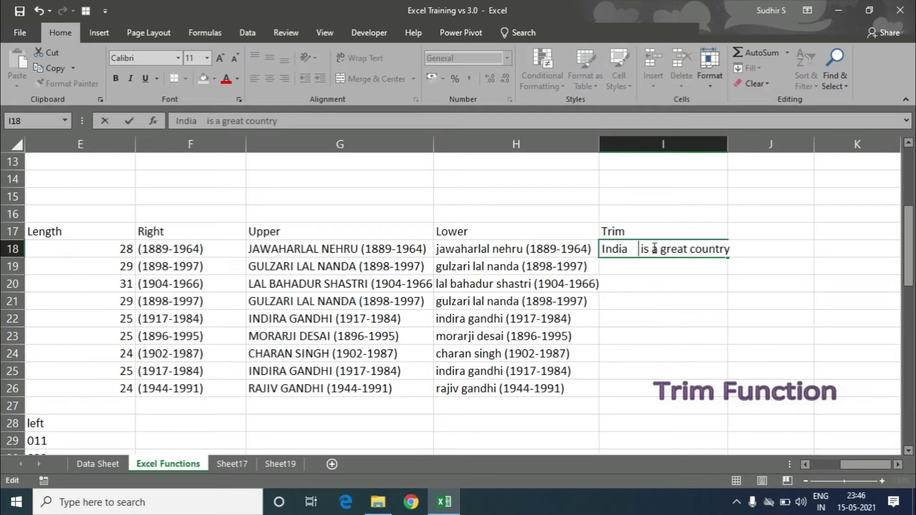
{"action": "left_click", "coordinate": [654, 248]}
{"action": "left_click", "coordinate": [704, 245]}
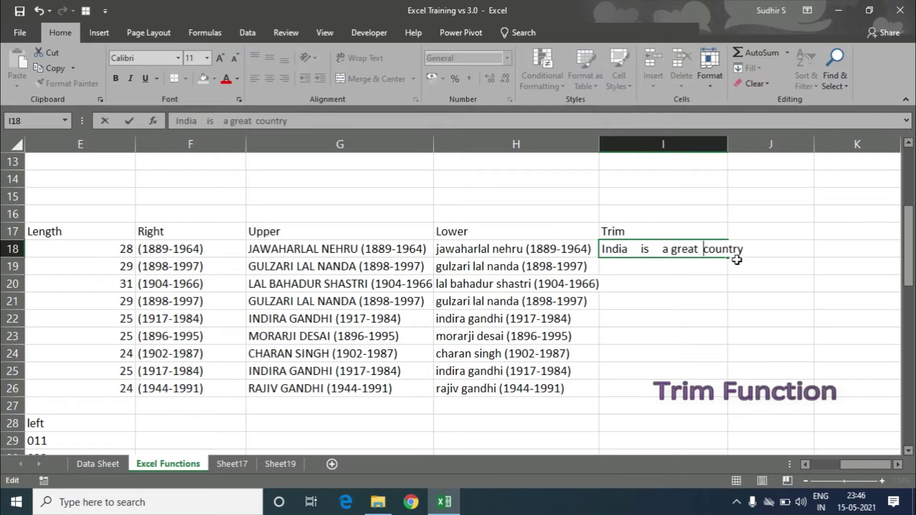
{"action": "left_click", "coordinate": [775, 252]}
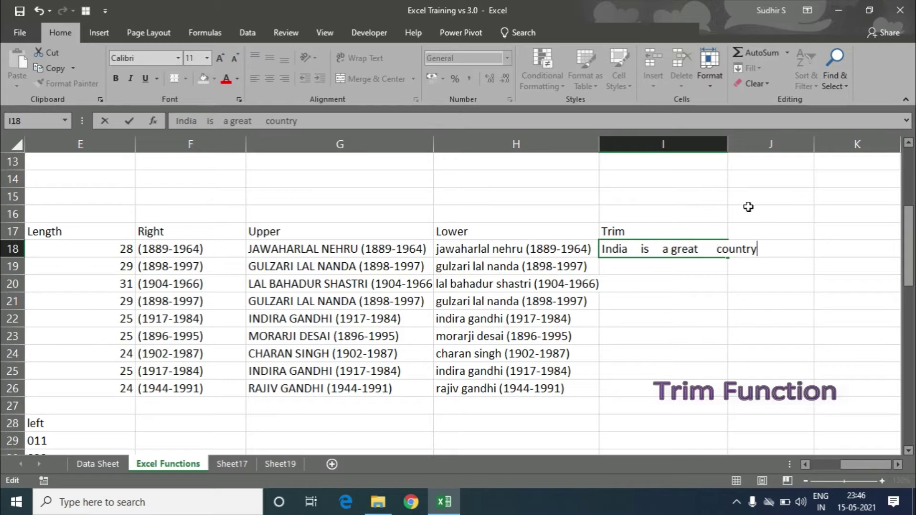
{"action": "double_click", "coordinate": [727, 145]}
{"action": "left_click", "coordinate": [758, 218]}
Step: Enter the formula =TRIM(I18) in J18 to remove the surplus spaces from the sentence
{"action": "left_click", "coordinate": [783, 249]}
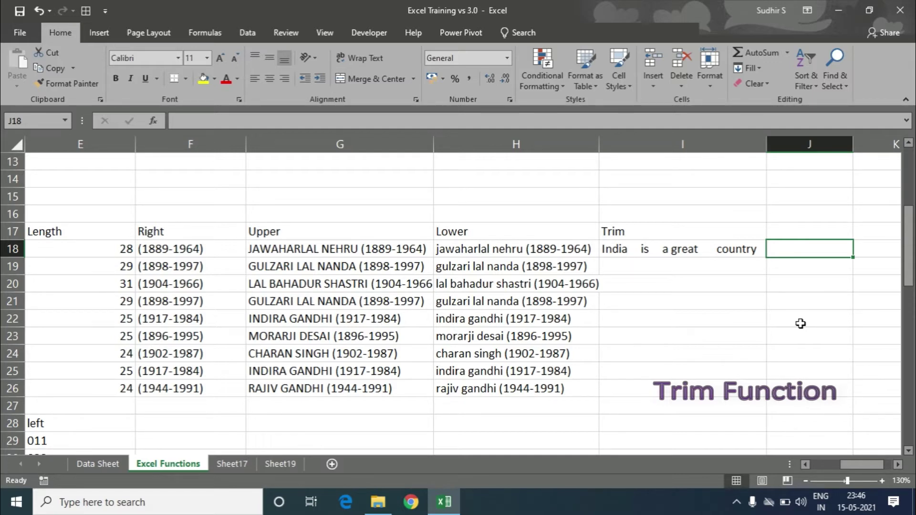
{"action": "type", "text": "=trim"}
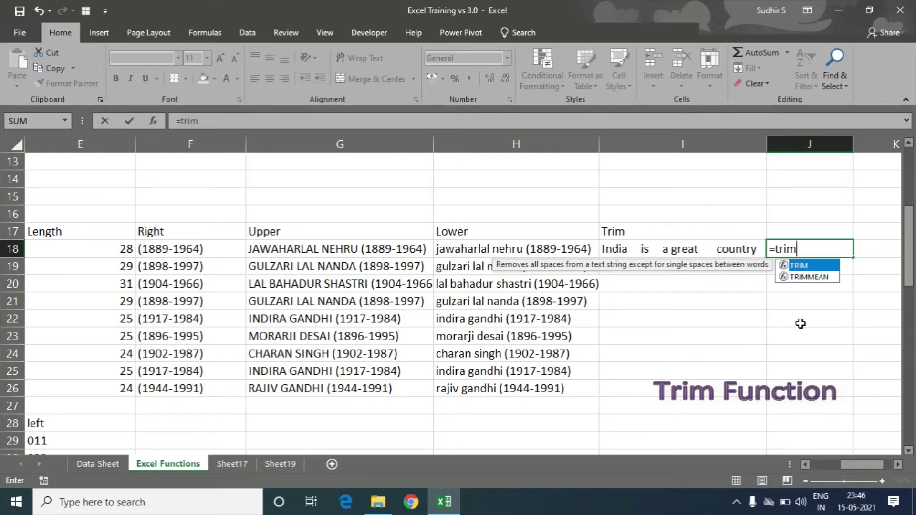
{"action": "key", "text": "Tab"}
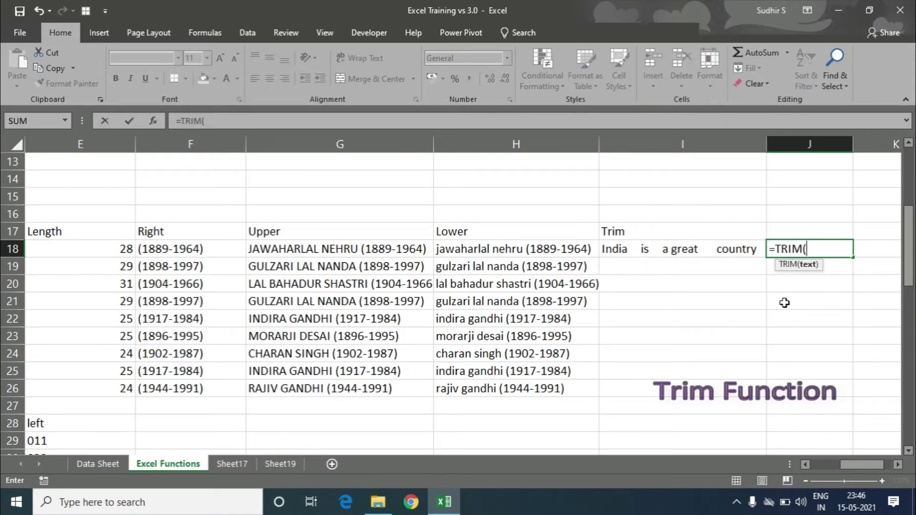
{"action": "left_click", "coordinate": [689, 251]}
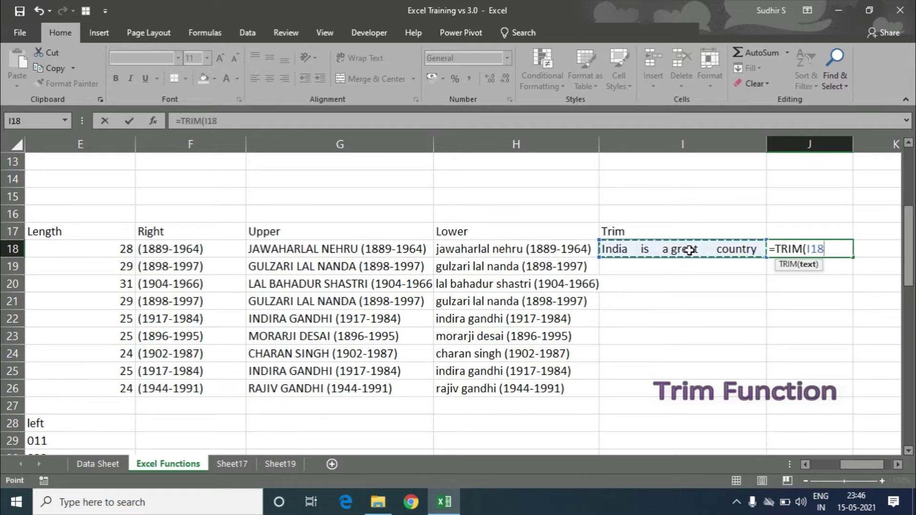
{"action": "type", "text": ")"}
{"action": "key", "text": "Return"}
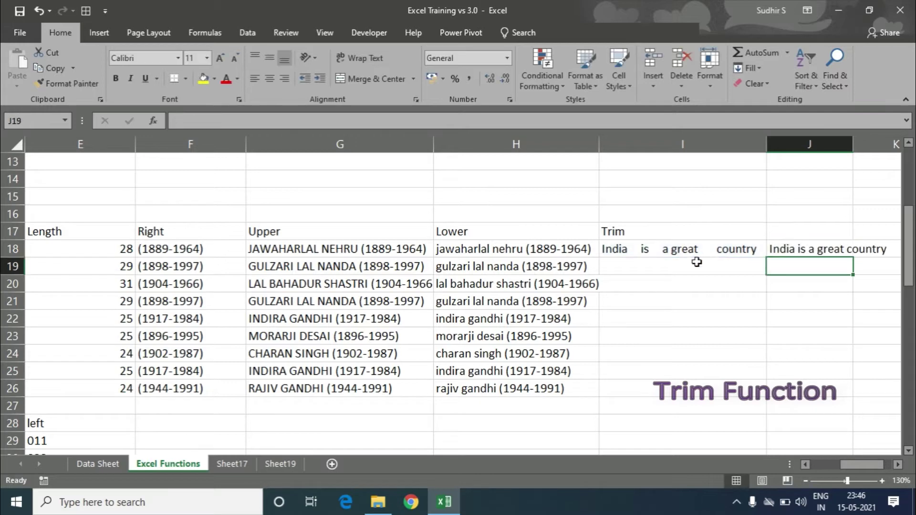
Step: Autofit column J to the trimmed sentence and check the formula in J18
{"action": "left_click", "coordinate": [898, 464]}
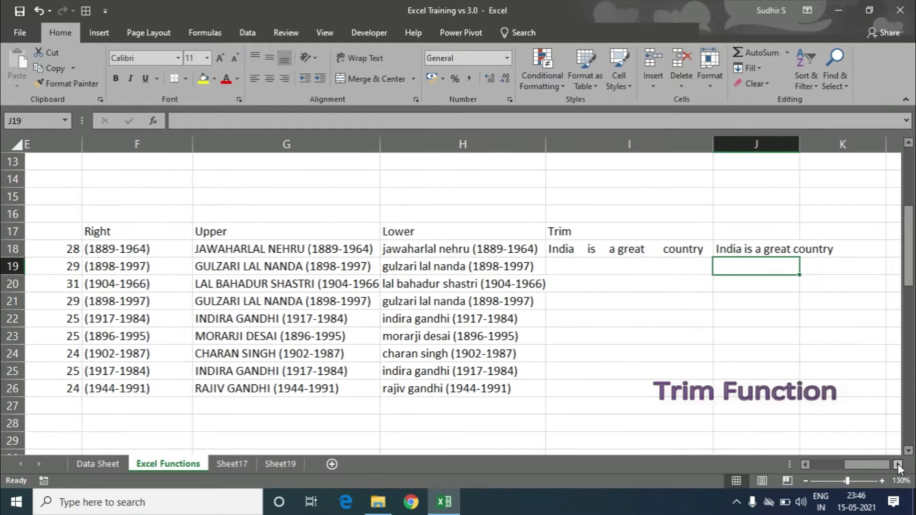
{"action": "double_click", "coordinate": [742, 145]}
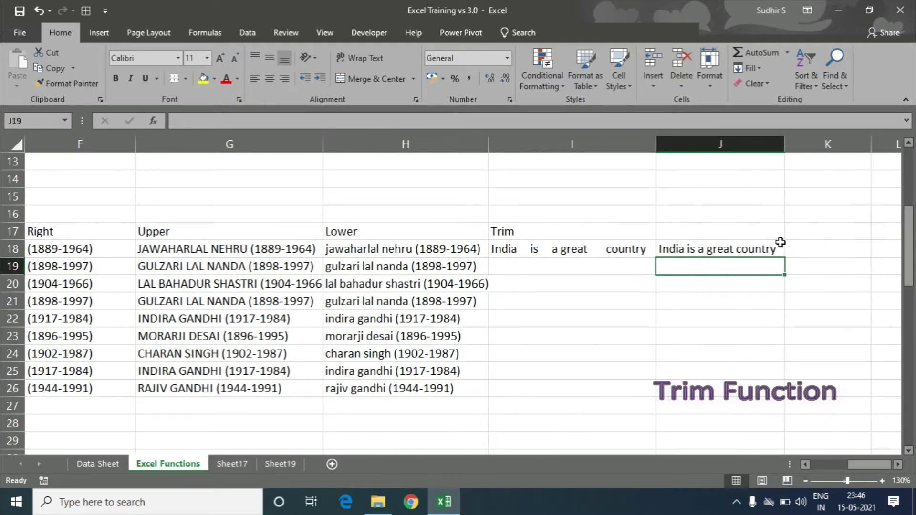
{"action": "left_click", "coordinate": [729, 243]}
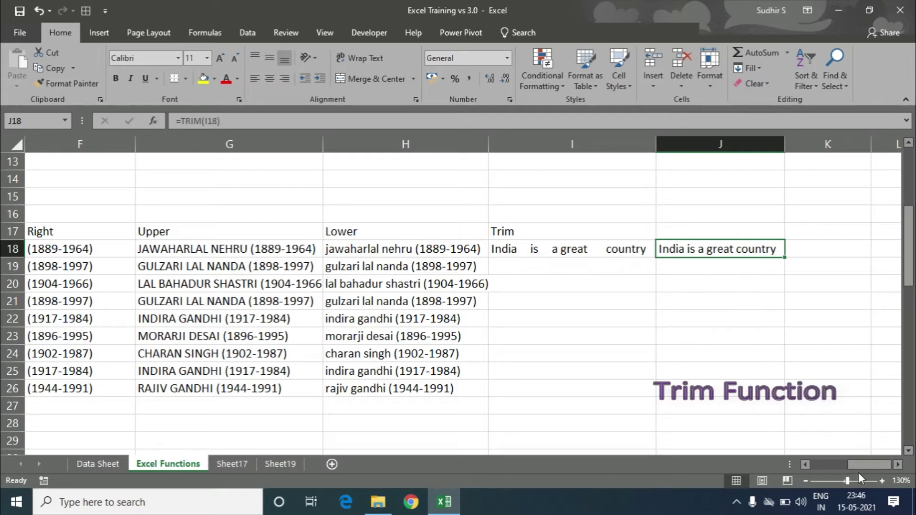
Step: Enter the sample sentence "India is a great Country" in E35, below the hyphenated number list
{"action": "left_click_drag", "start_coordinate": [854, 466], "coordinate": [805, 466]}
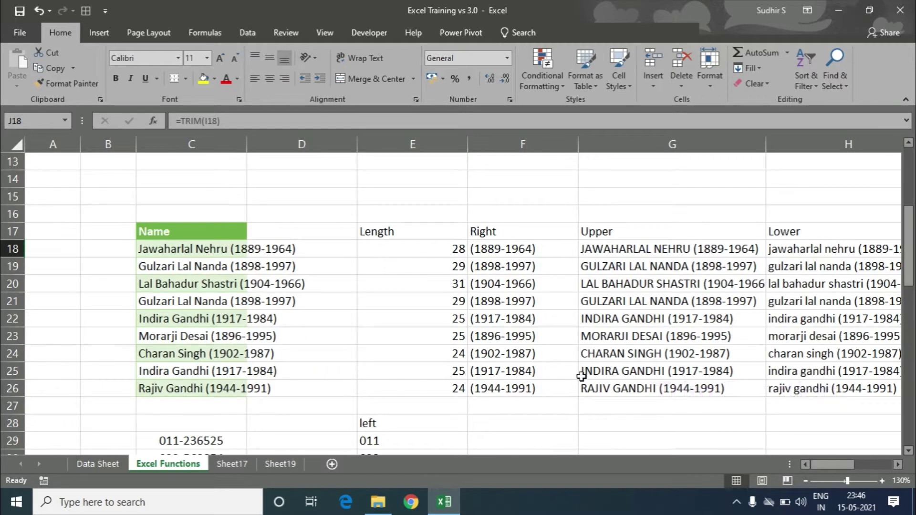
{"action": "scroll", "coordinate": [581, 376], "scroll_direction": "up", "scroll_amount": 4}
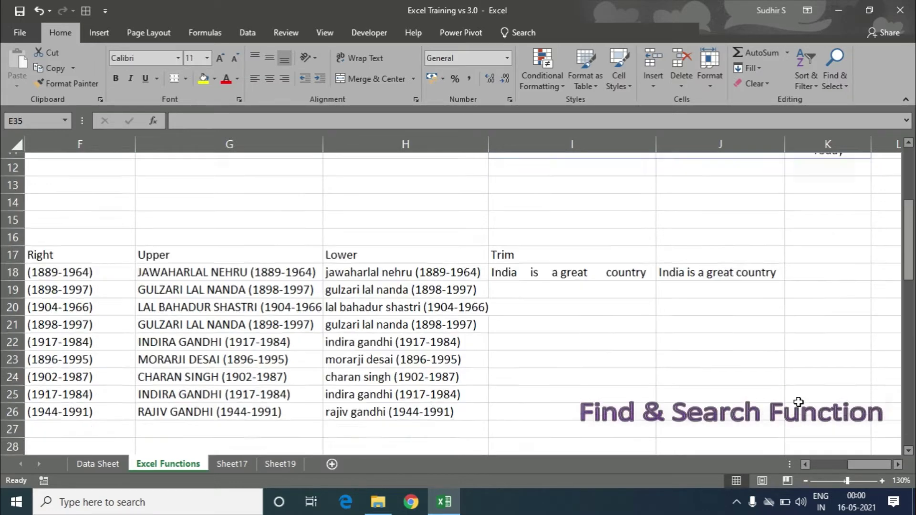
{"action": "scroll", "coordinate": [862, 409], "scroll_direction": "down", "scroll_amount": 3}
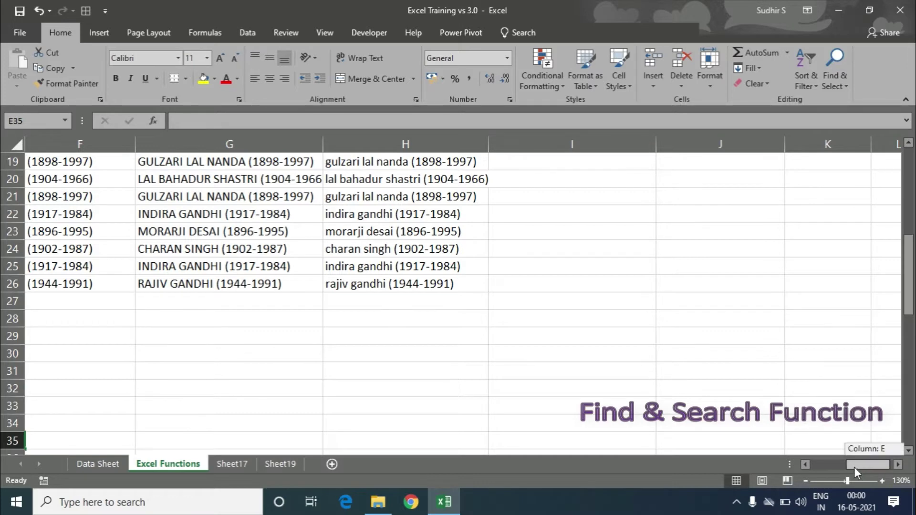
{"action": "left_click_drag", "start_coordinate": [854, 467], "coordinate": [809, 464]}
{"action": "scroll", "coordinate": [655, 395], "scroll_direction": "down", "scroll_amount": 2}
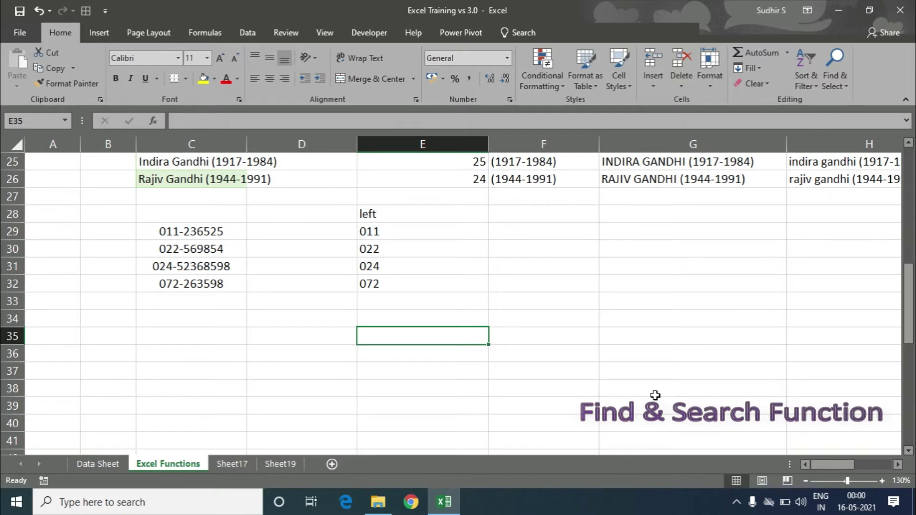
{"action": "type", "text": "Indi"}
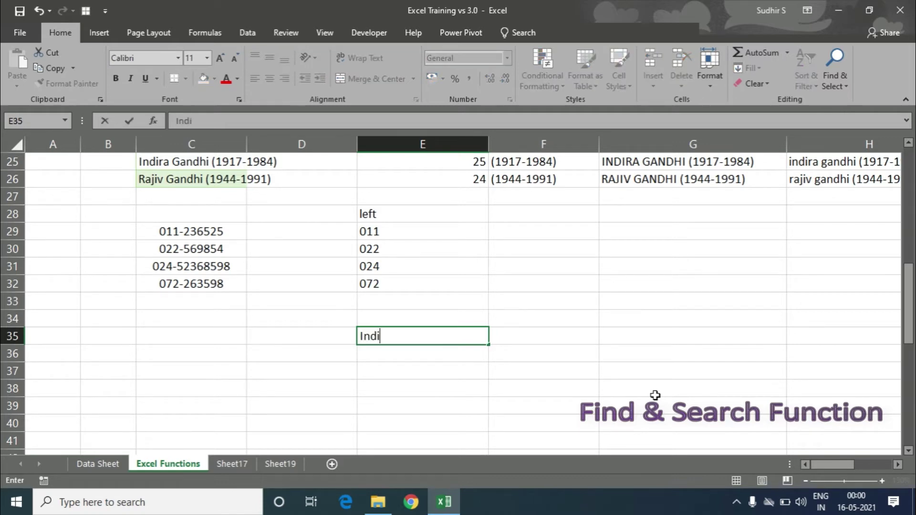
{"action": "type", "text": "a is a great Country"}
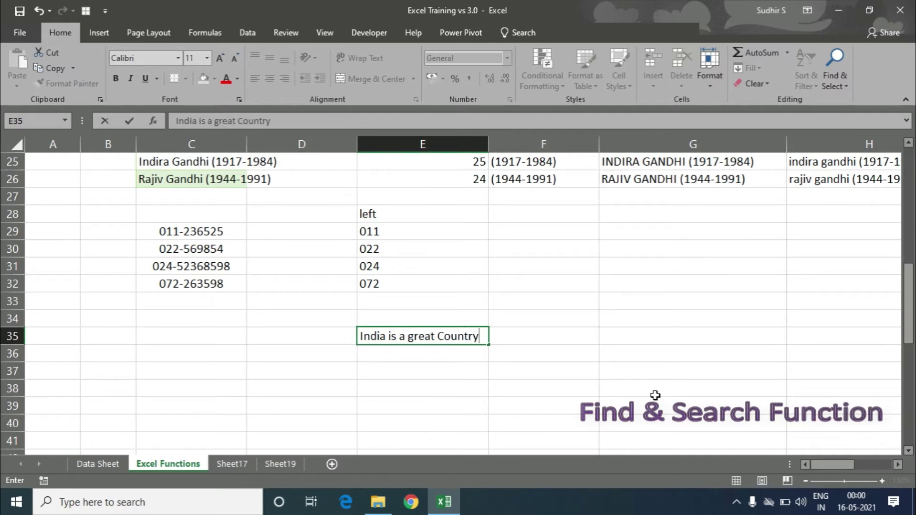
{"action": "key", "text": "Tab"}
{"action": "key", "text": "Left"}
{"action": "key", "text": "Down"}
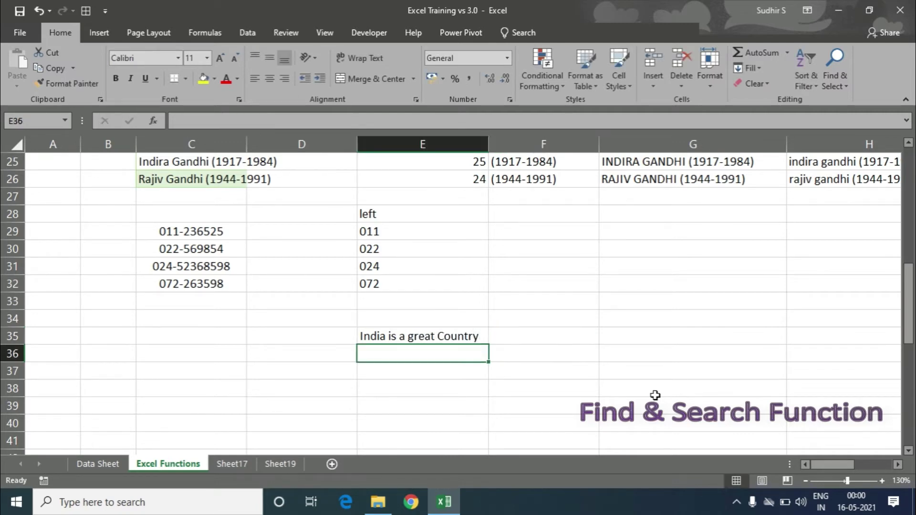
Step: Enter a LOWER formula in E36 that converts the sentence in E35 to lowercase
{"action": "type", "text": "=low"}
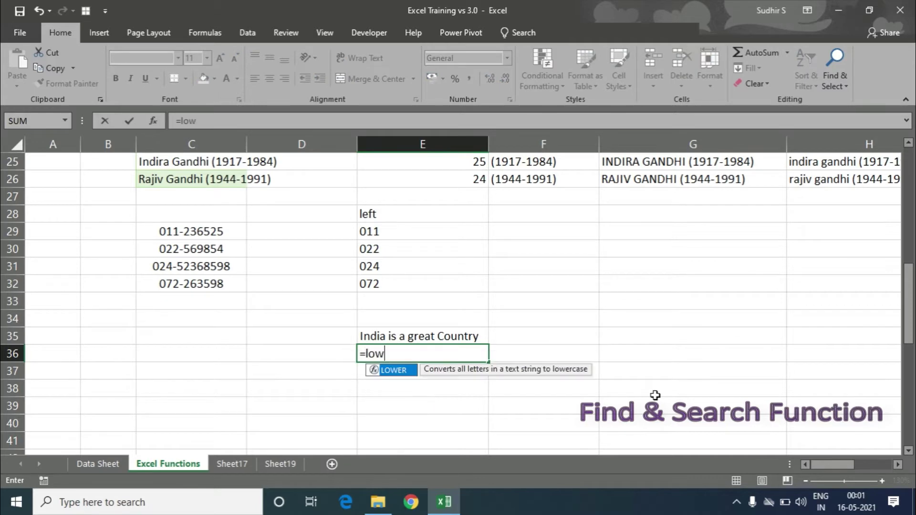
{"action": "key", "text": "Tab"}
{"action": "left_click", "coordinate": [440, 336]}
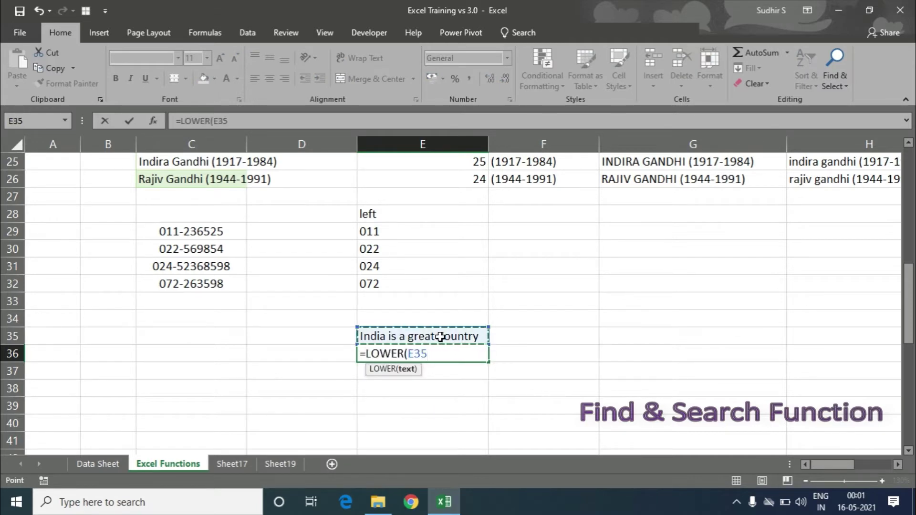
{"action": "key", "text": "Return"}
Step: Replace the LOWER formula in E36 with its plain value by copying and pasting it in place as values
{"action": "left_click", "coordinate": [433, 357]}
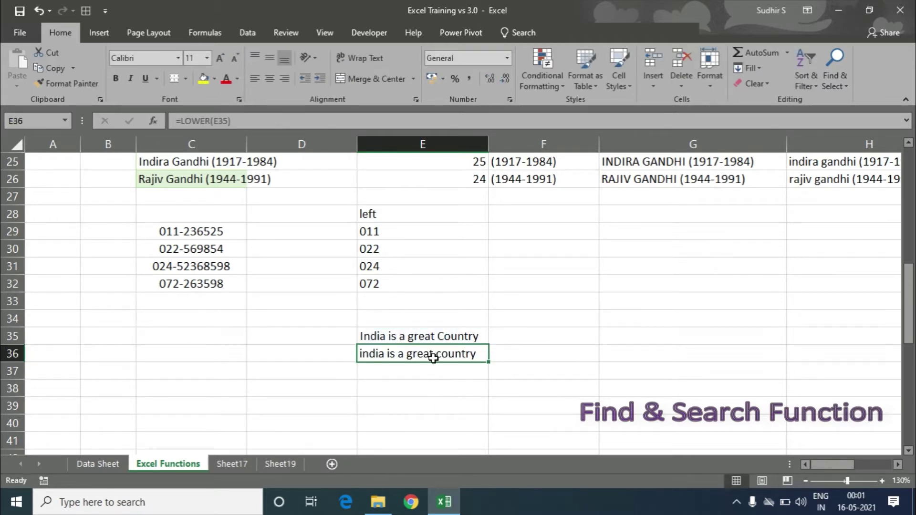
{"action": "key", "text": "ctrl+c"}
{"action": "key", "text": "ctrl+alt+v"}
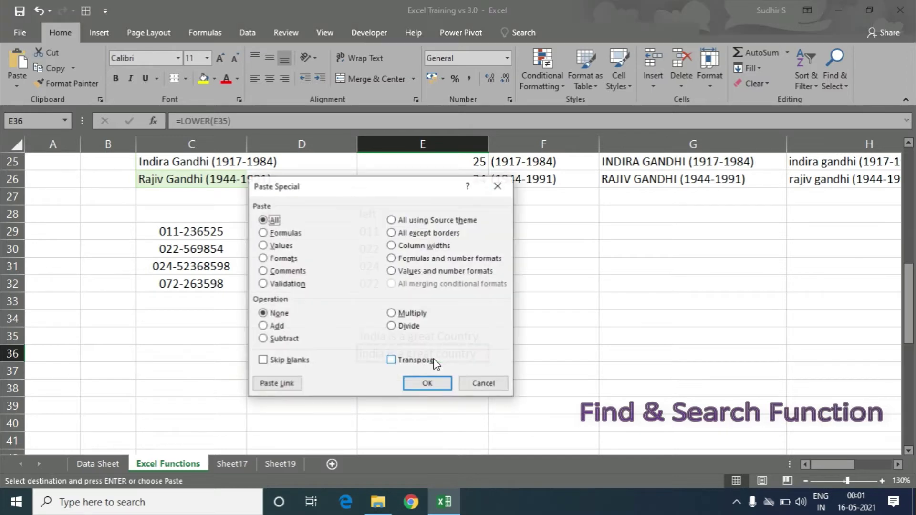
{"action": "key", "text": "v"}
{"action": "left_click", "coordinate": [427, 383]}
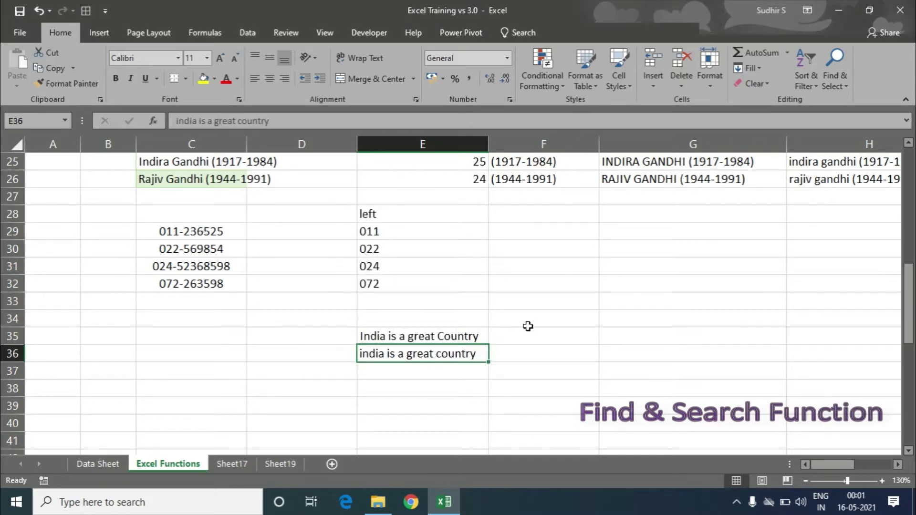
Step: Enter the formula =FIND("C",E35,1) in F35 to locate the capital C in the sentence
{"action": "left_click", "coordinate": [522, 334]}
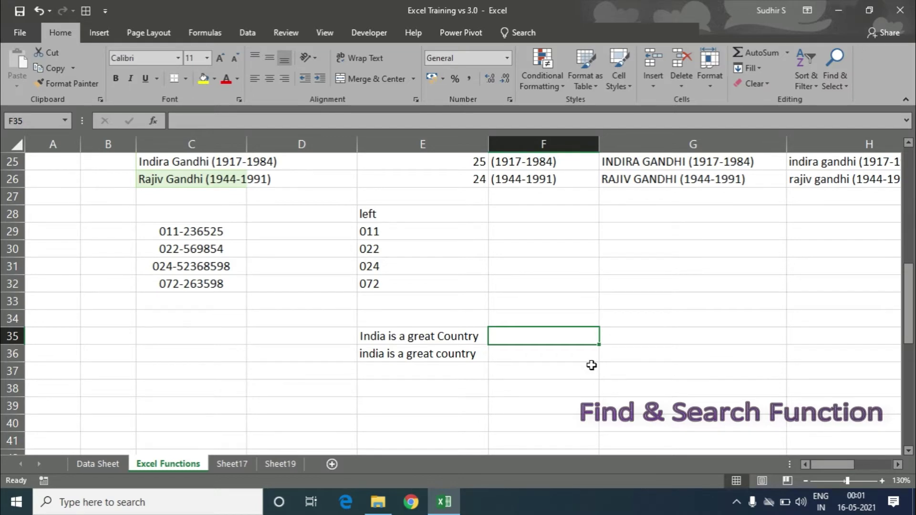
{"action": "type", "text": "=fin"}
{"action": "key", "text": "Tab"}
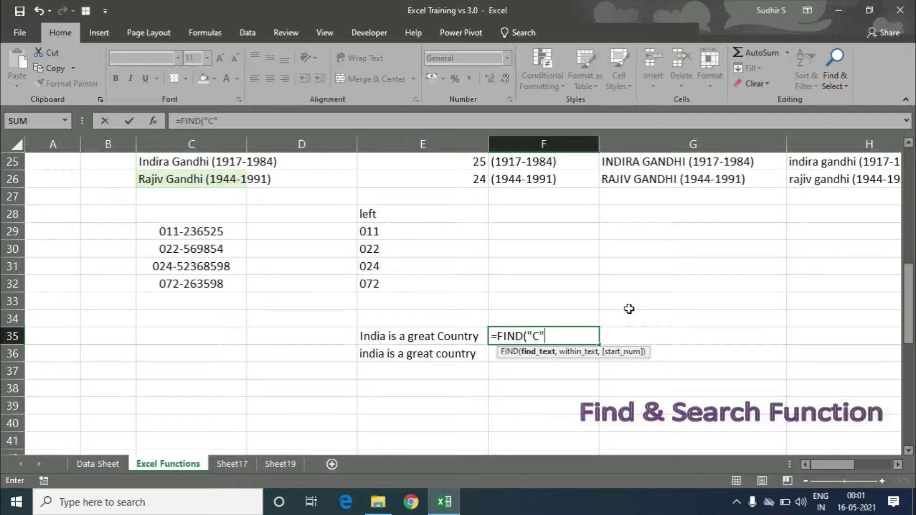
{"action": "type", "text": ","}
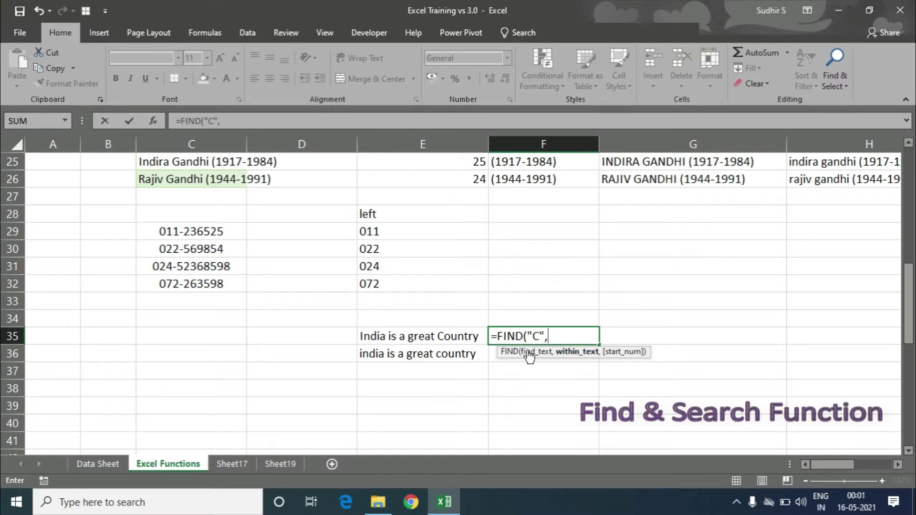
{"action": "left_click", "coordinate": [422, 337]}
{"action": "type", "text": ",1"}
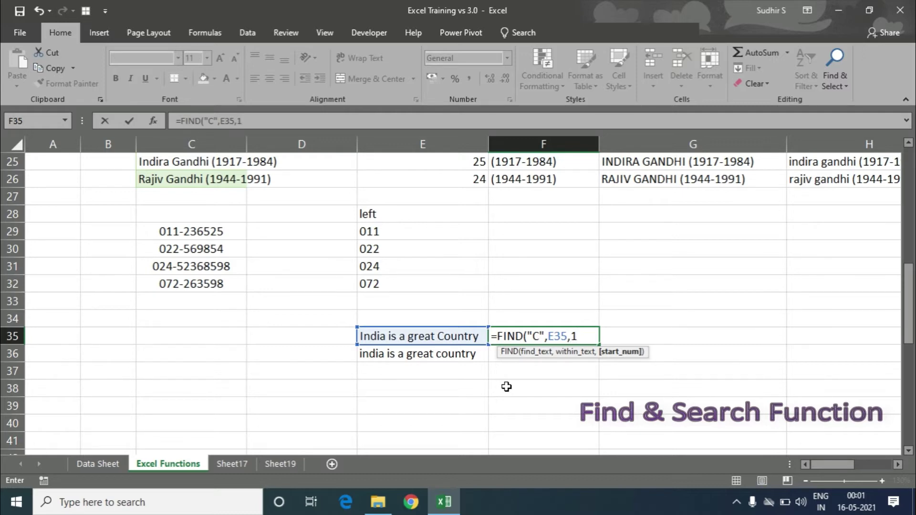
{"action": "key", "text": "Return"}
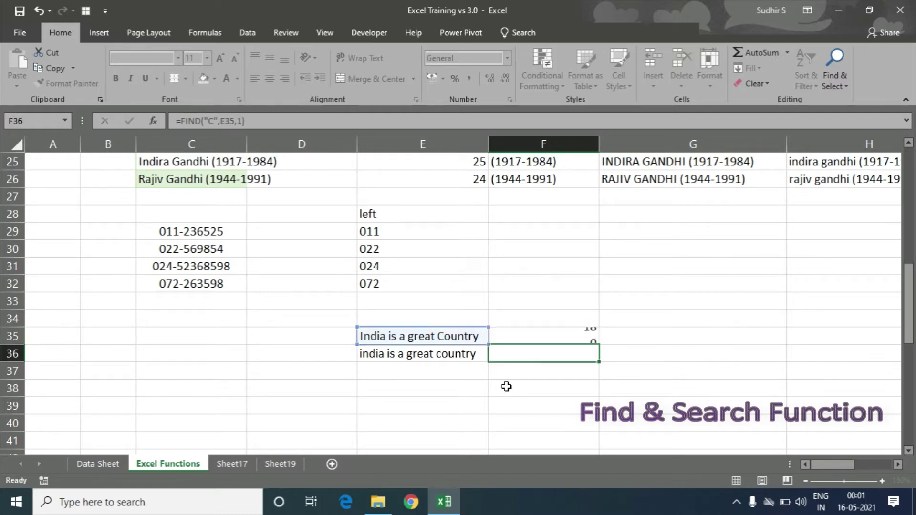
Step: Copy the FIND formula from F35 into F36 so it looks for the capital C in the lowercase sentence
{"action": "left_click", "coordinate": [563, 333]}
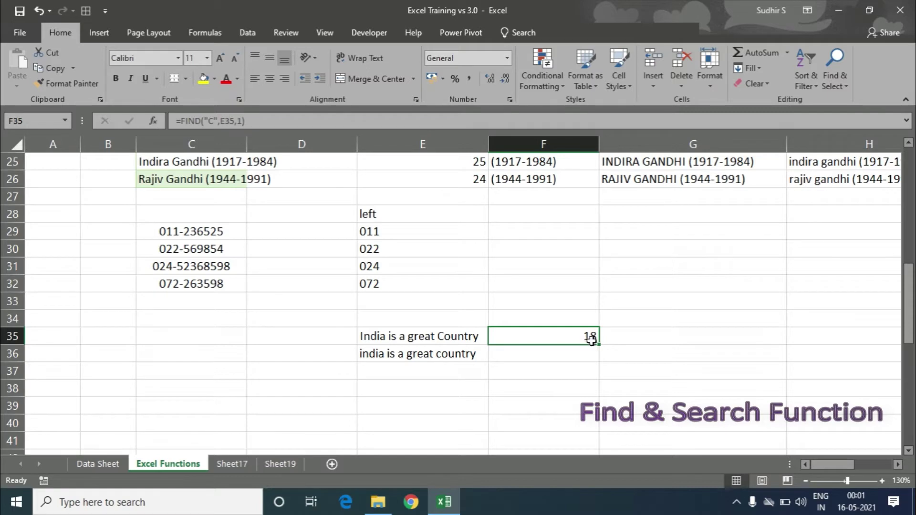
{"action": "key", "text": "ctrl+c"}
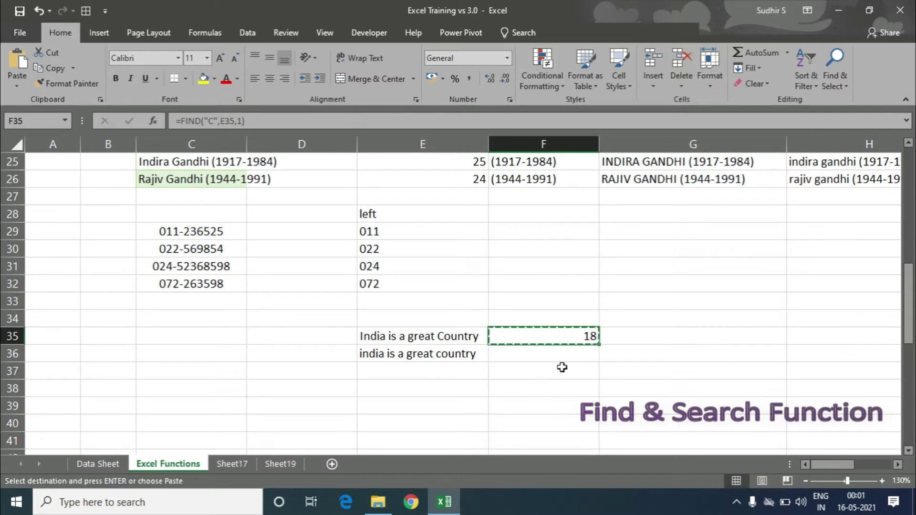
{"action": "left_click", "coordinate": [541, 353]}
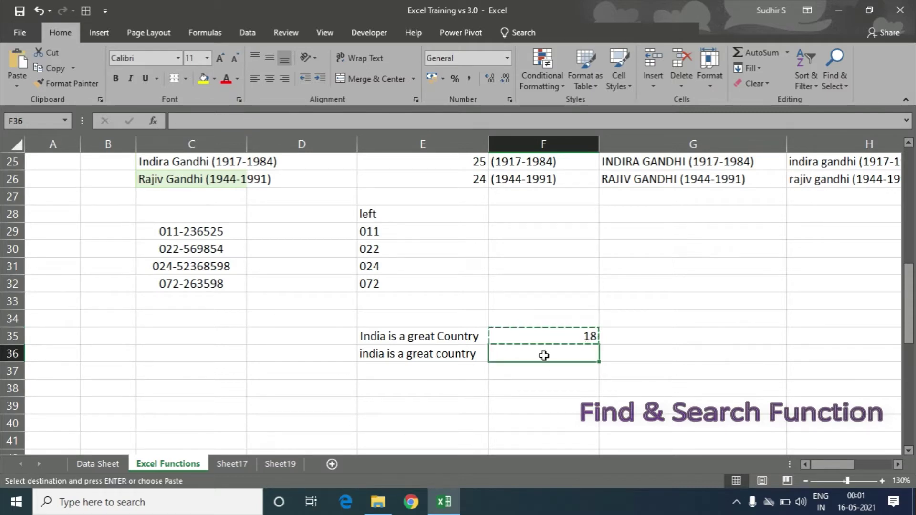
{"action": "key", "text": "ctrl+v"}
{"action": "key", "text": "Escape"}
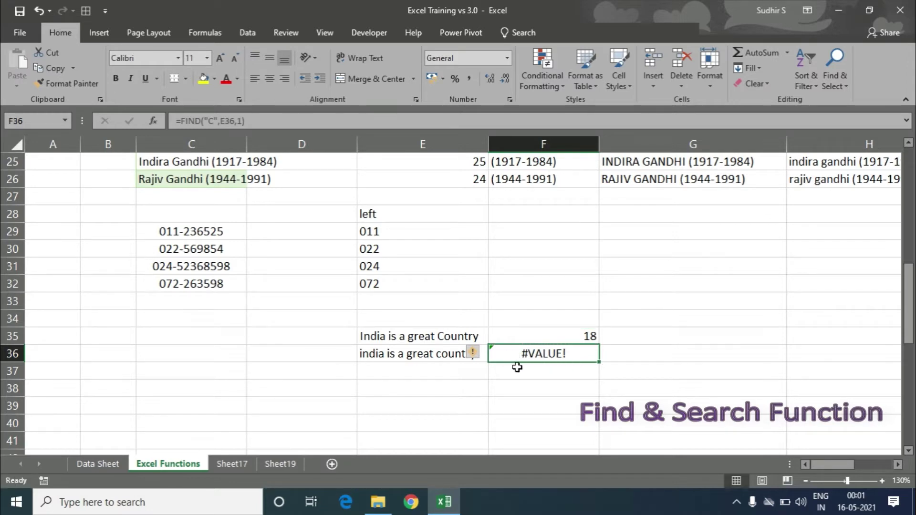
{"action": "left_click", "coordinate": [441, 356]}
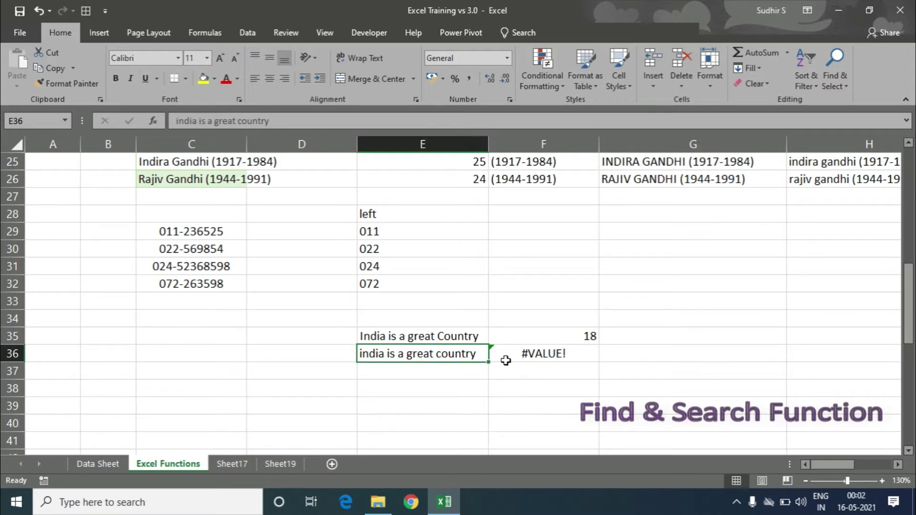
{"action": "left_click", "coordinate": [583, 360]}
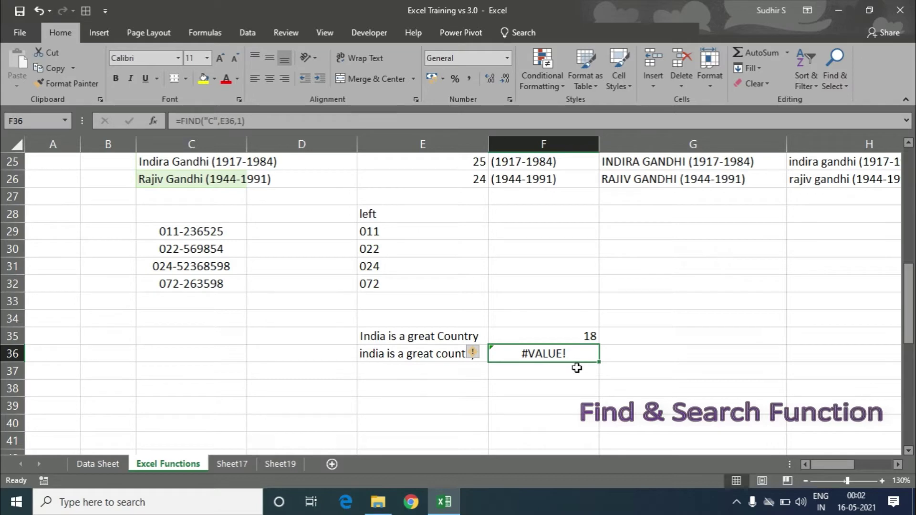
Step: Try changing "country" to "Country" in the E36 sentence to test the FIND formula, and undo the edit
{"action": "left_click", "coordinate": [446, 354]}
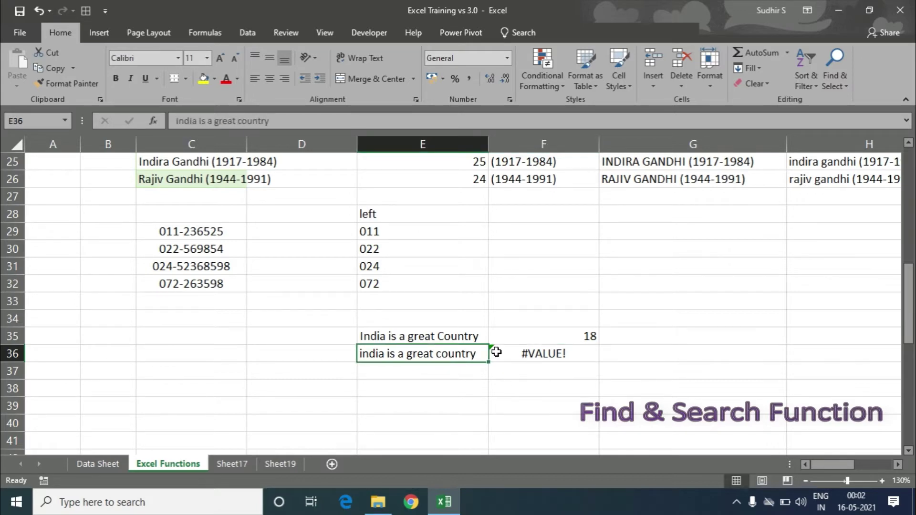
{"action": "double_click", "coordinate": [437, 356]}
{"action": "key", "text": "Delete"}
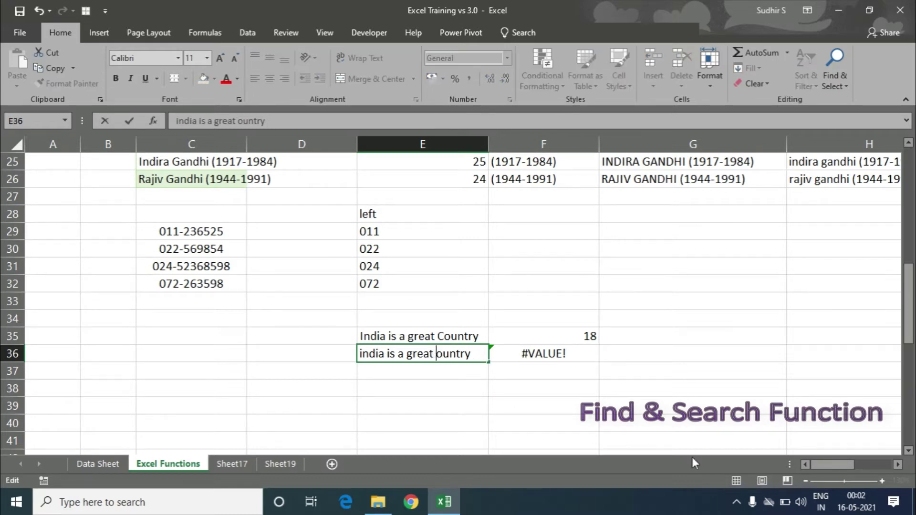
{"action": "type", "text": "C"}
{"action": "key", "text": "Return"}
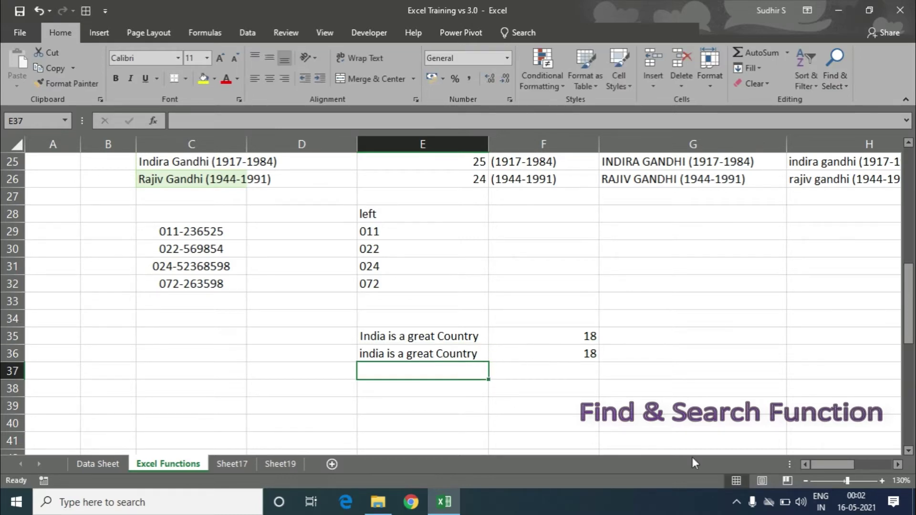
{"action": "key", "text": "Up"}
{"action": "key", "text": "Right"}
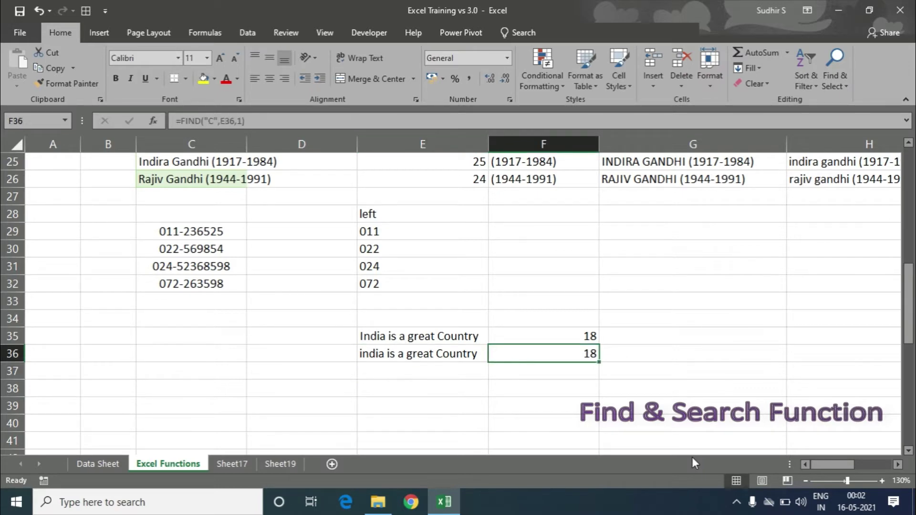
{"action": "key", "text": "Left"}
{"action": "key", "text": "ctrl+z"}
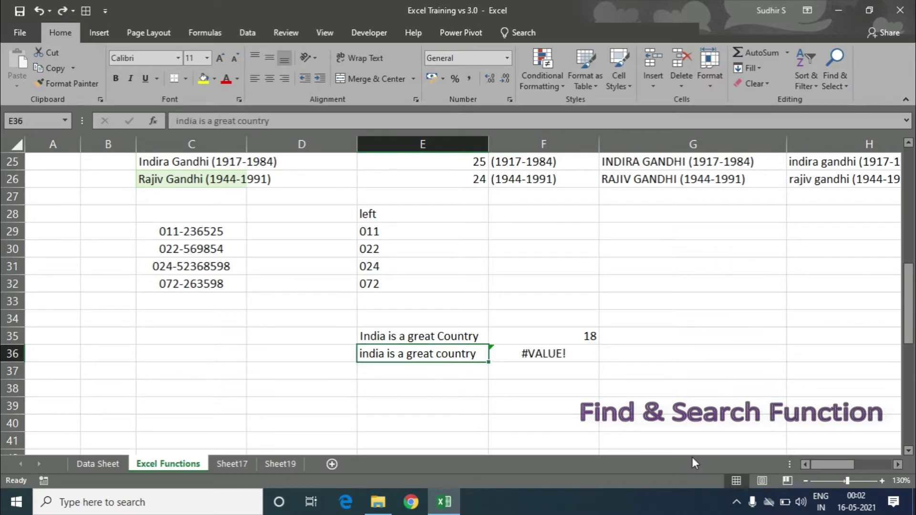
Step: Compare the sentences in E35 and E36 with their FIND results in column F
{"action": "key", "text": "Right"}
{"action": "key", "text": "Right"}
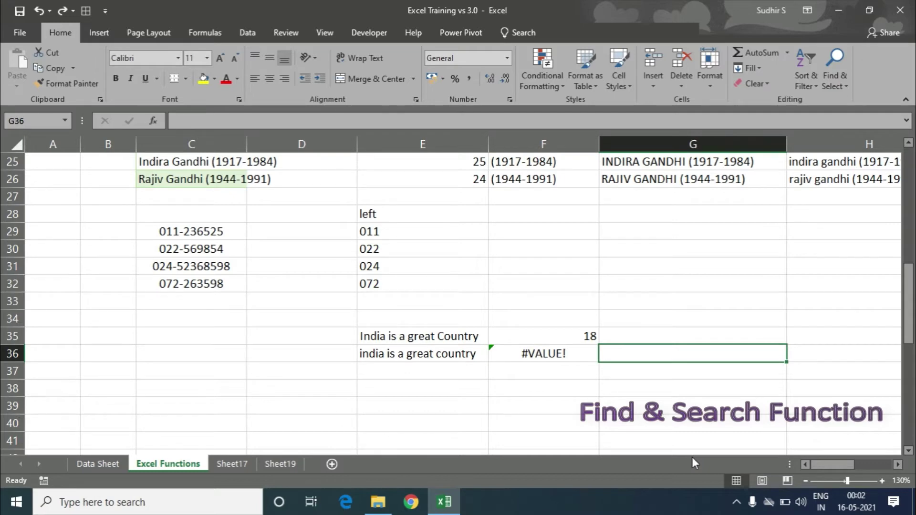
{"action": "key", "text": "Left"}
{"action": "key", "text": "Left"}
{"action": "key", "text": "Up"}
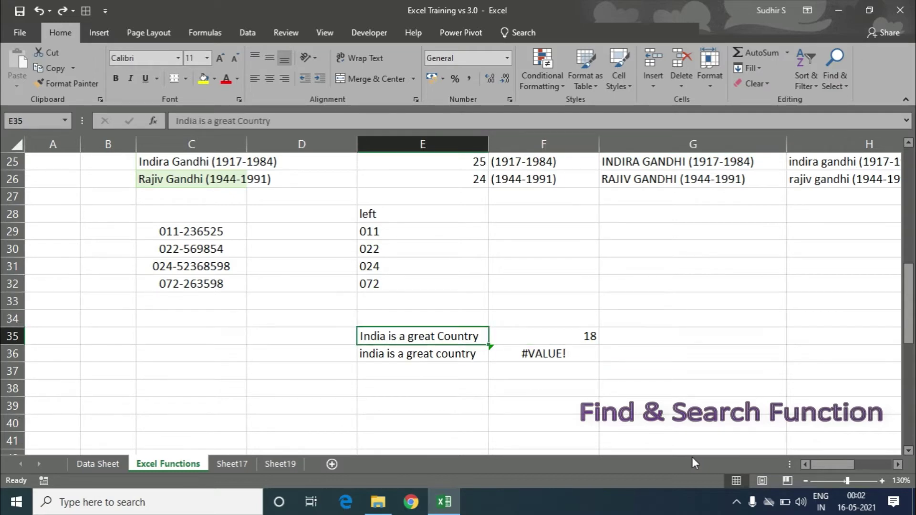
{"action": "key", "text": "Down"}
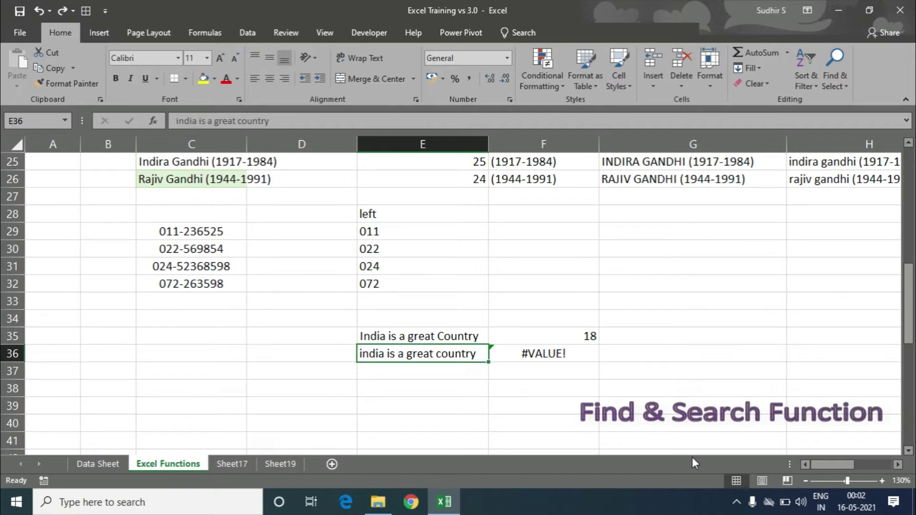
{"action": "key", "text": "Right"}
{"action": "key", "text": "Right"}
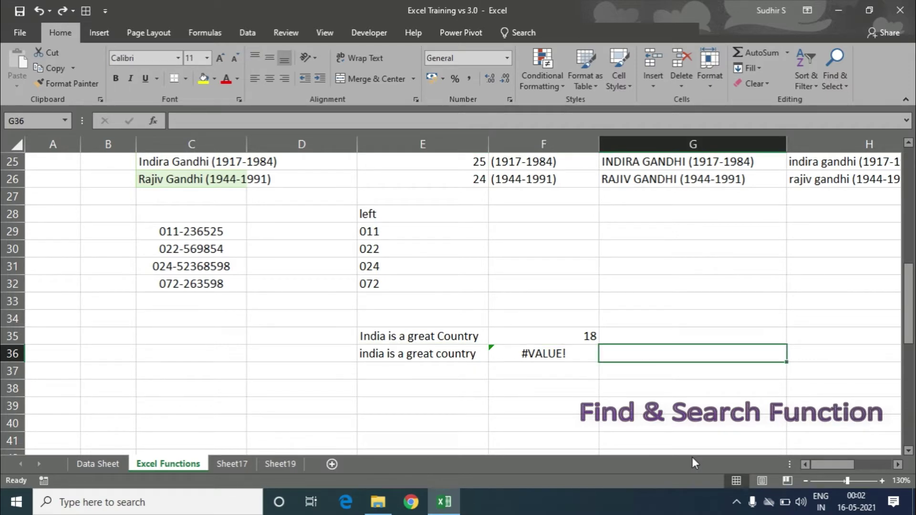
{"action": "key", "text": "Left"}
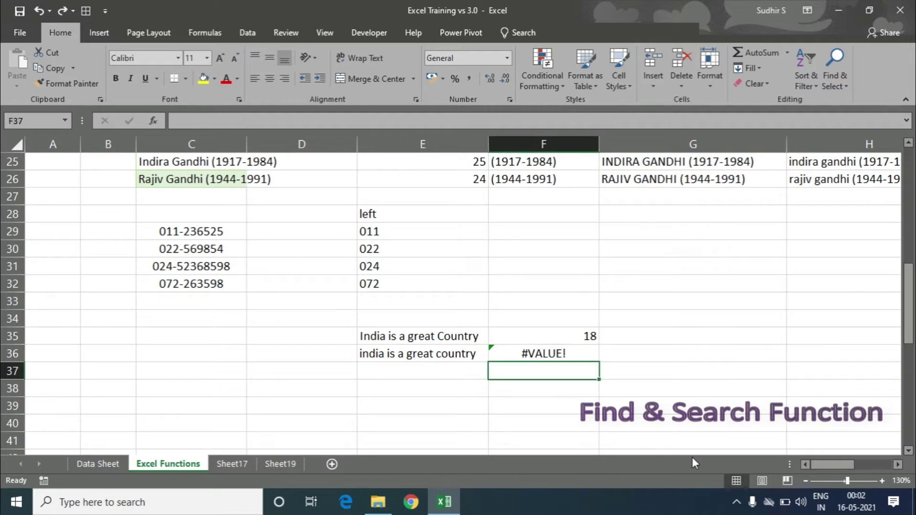
Step: Enter the formula =SEARCH("C",E36,1) in G36 to locate the letter regardless of case
{"action": "key", "text": "Right"}
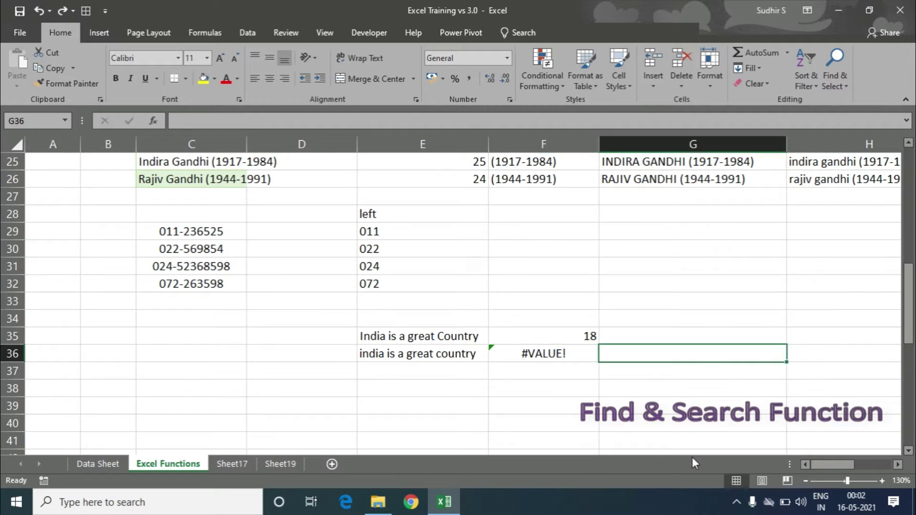
{"action": "type", "text": "=sear"}
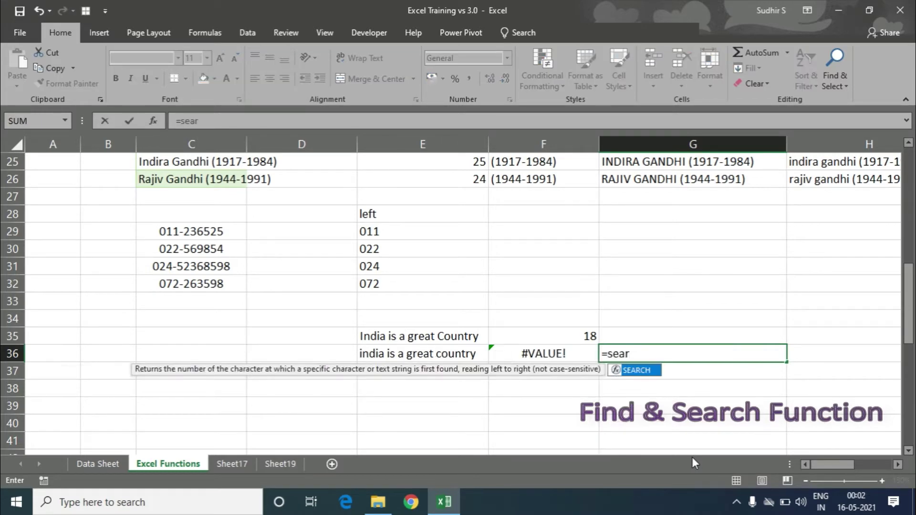
{"action": "key", "text": "Tab"}
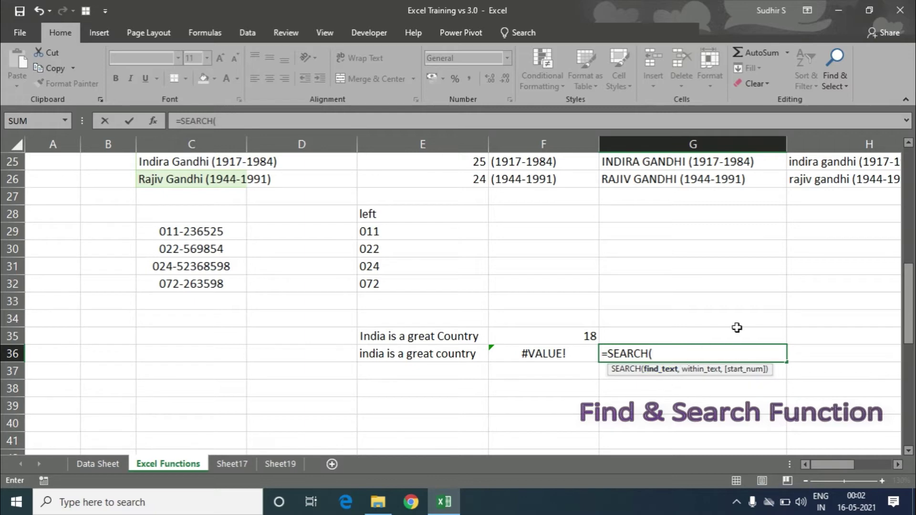
{"action": "type", "text": "\"C\","}
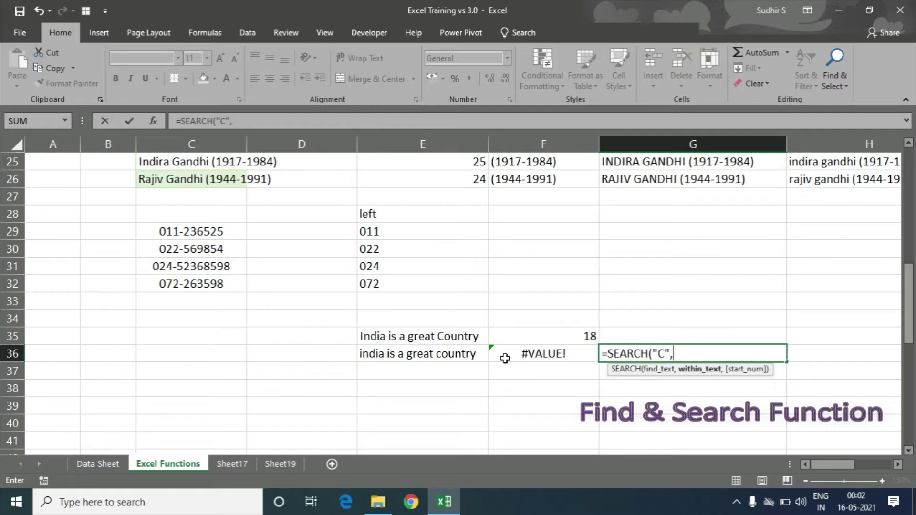
{"action": "left_click", "coordinate": [449, 353]}
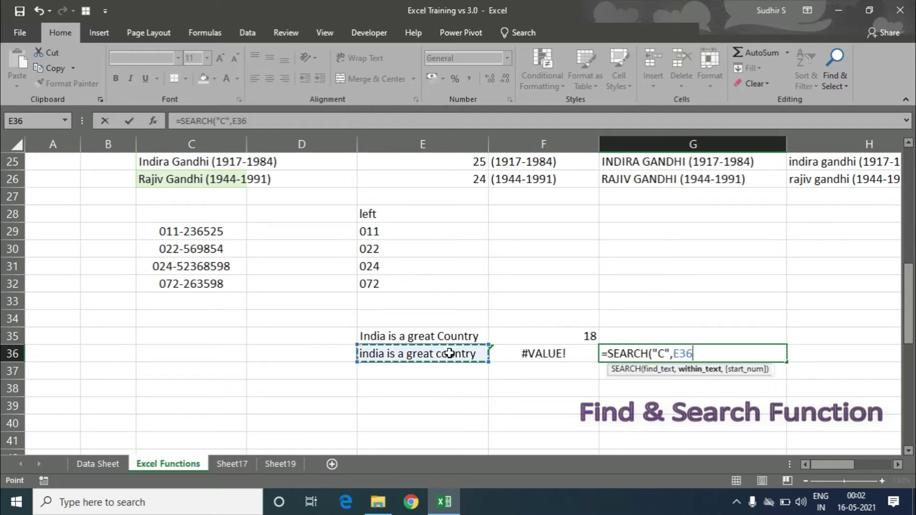
{"action": "type", "text": ",1"}
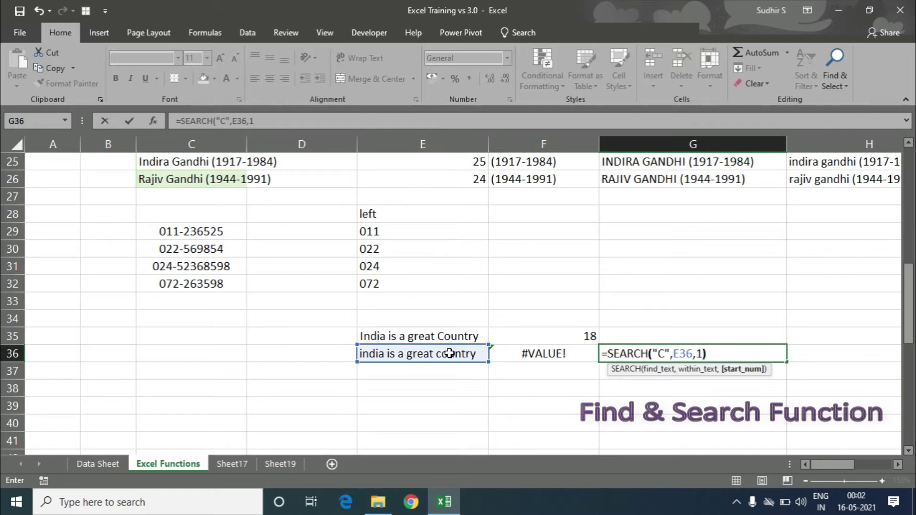
{"action": "type", "text": ")"}
{"action": "key", "text": "Return"}
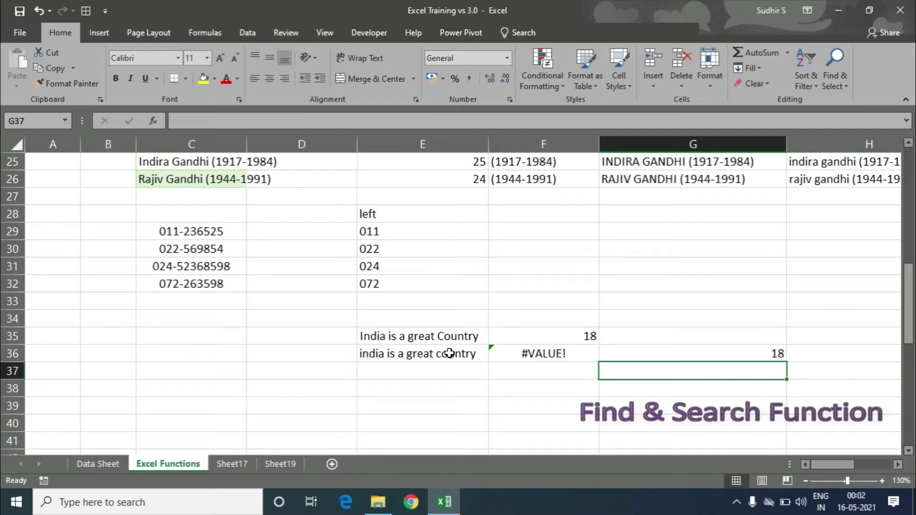
Step: Change "country" to "Country" in the E36 sentence and check the FIND and SEARCH results beside it
{"action": "double_click", "coordinate": [441, 353]}
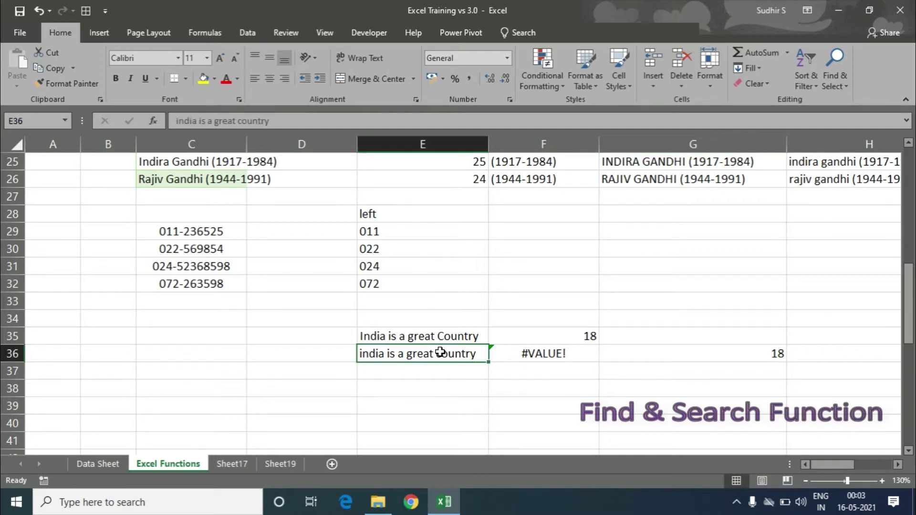
{"action": "key", "text": "BackSpace"}
{"action": "type", "text": "C"}
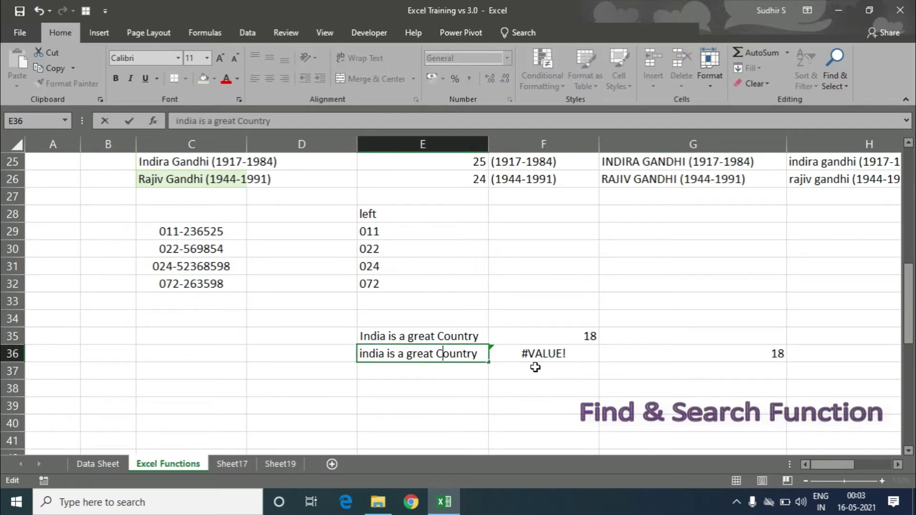
{"action": "key", "text": "Return"}
{"action": "key", "text": "Up"}
{"action": "key", "text": "Right"}
{"action": "key", "text": "Right"}
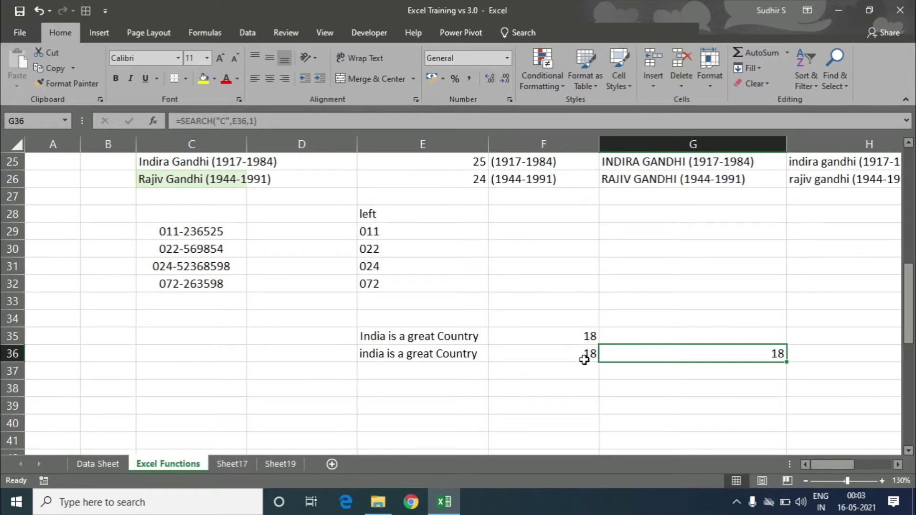
Step: Enter "Country" in E41 and "country" in F41 as sample words below the sentences
{"action": "scroll", "coordinate": [584, 359], "scroll_direction": "up", "scroll_amount": 8}
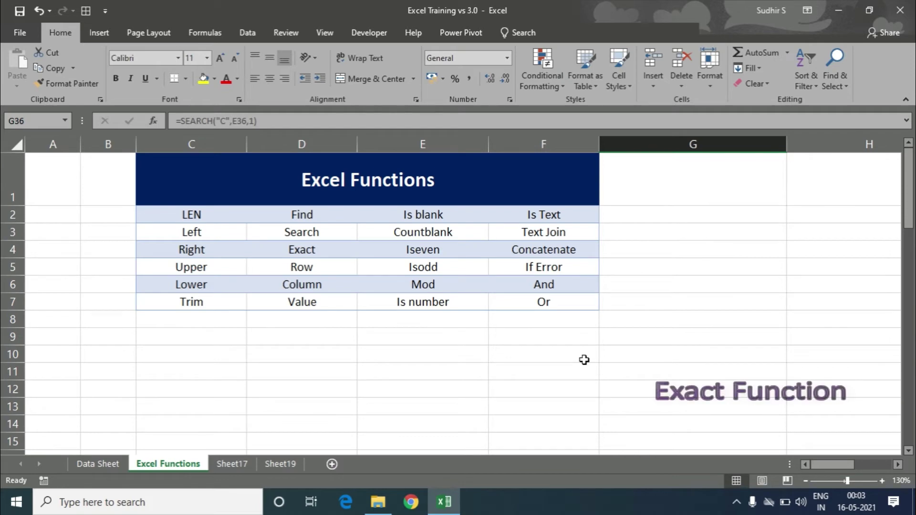
{"action": "scroll", "coordinate": [584, 360], "scroll_direction": "down", "scroll_amount": 11}
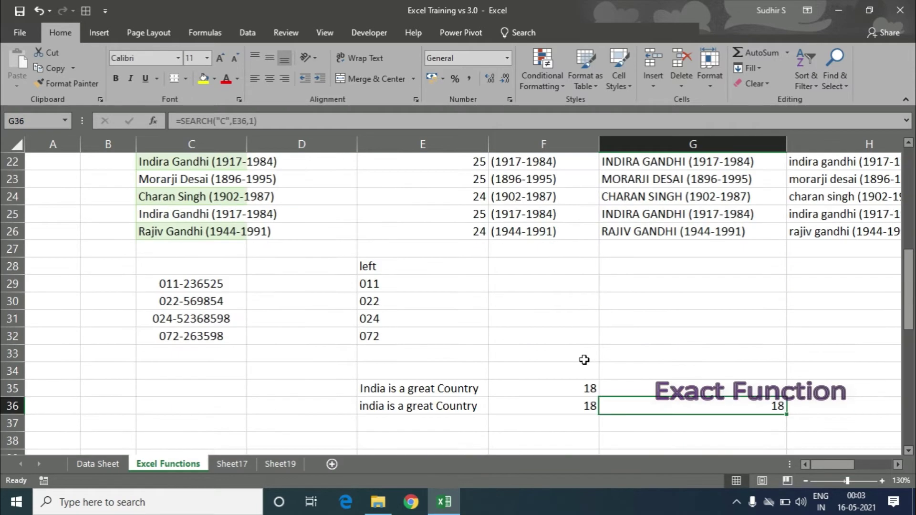
{"action": "left_click", "coordinate": [398, 281]}
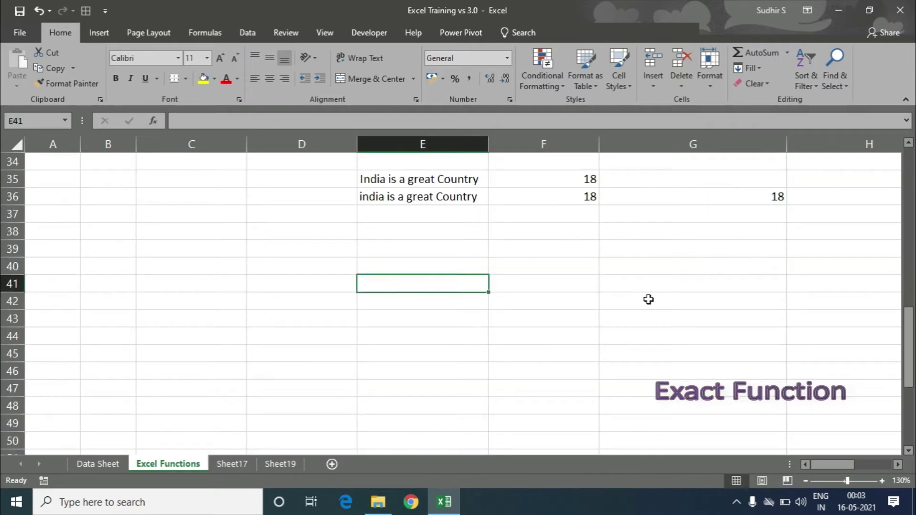
{"action": "type", "text": "Country"}
{"action": "key", "text": "Tab"}
{"action": "type", "text": "c"}
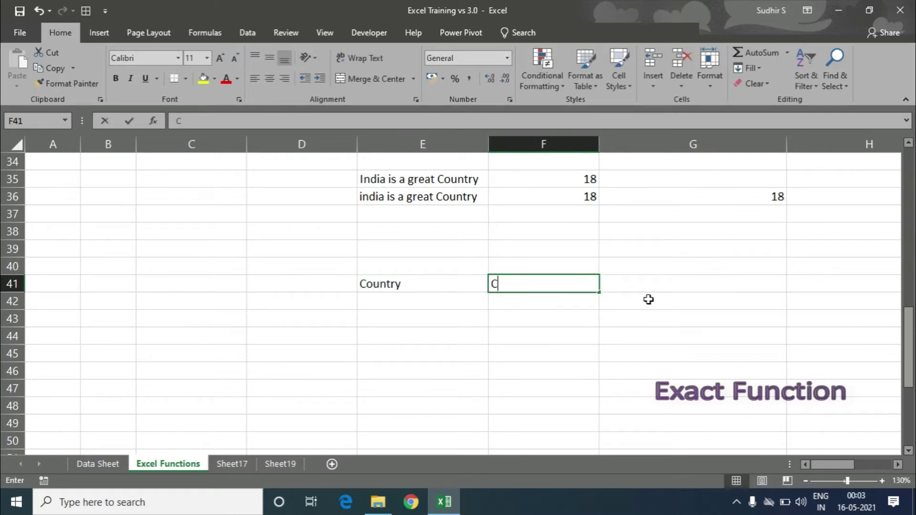
{"action": "key", "text": "BackSpace"}
{"action": "type", "text": "country"}
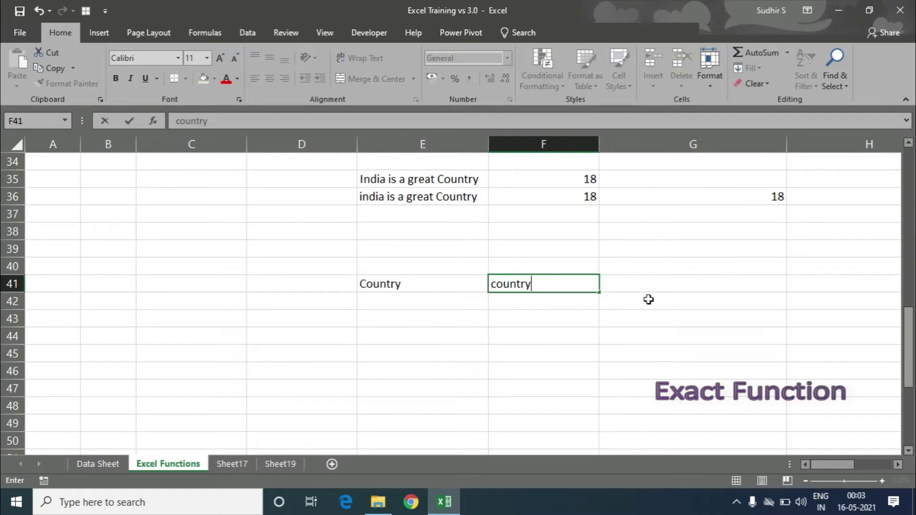
{"action": "key", "text": "Return"}
Step: Enter the formula =EXACT(E41,F41) in E43 to compare the two sample words
{"action": "key", "text": "Return"}
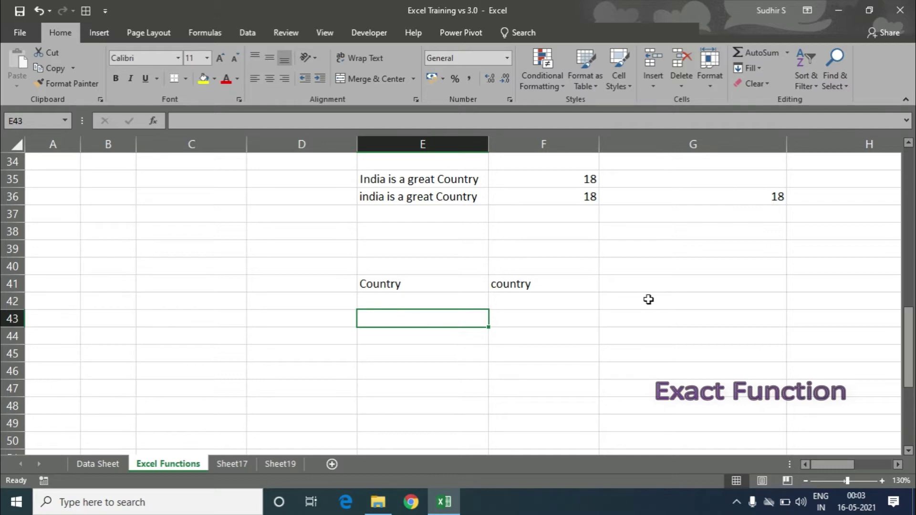
{"action": "type", "text": "=exa"}
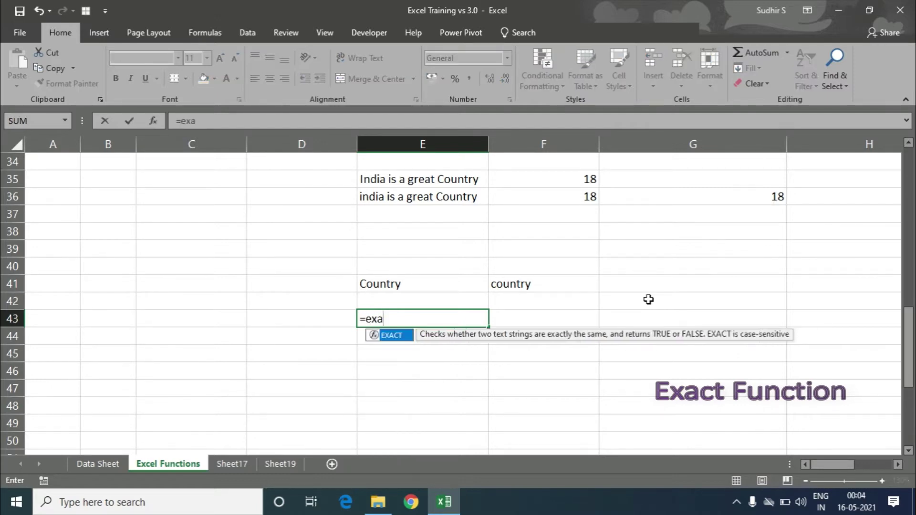
{"action": "key", "text": "Tab"}
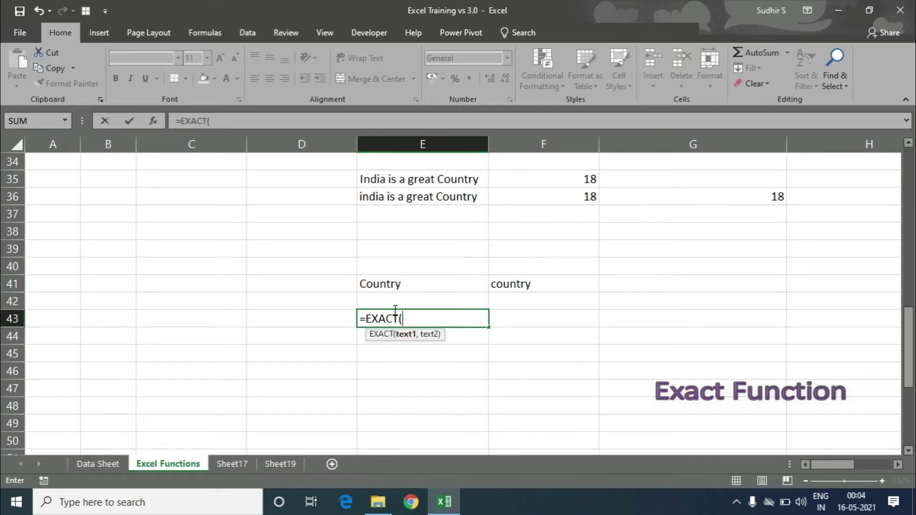
{"action": "left_click", "coordinate": [392, 286]}
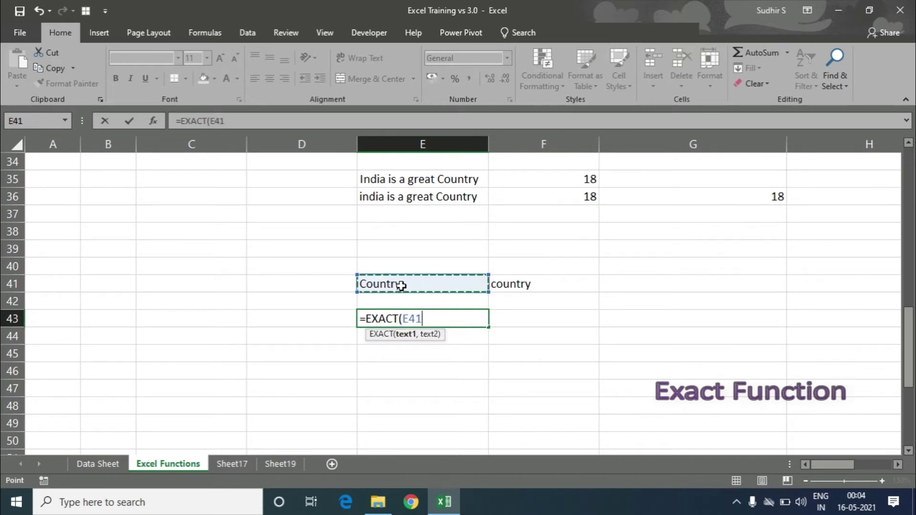
{"action": "type", "text": ","}
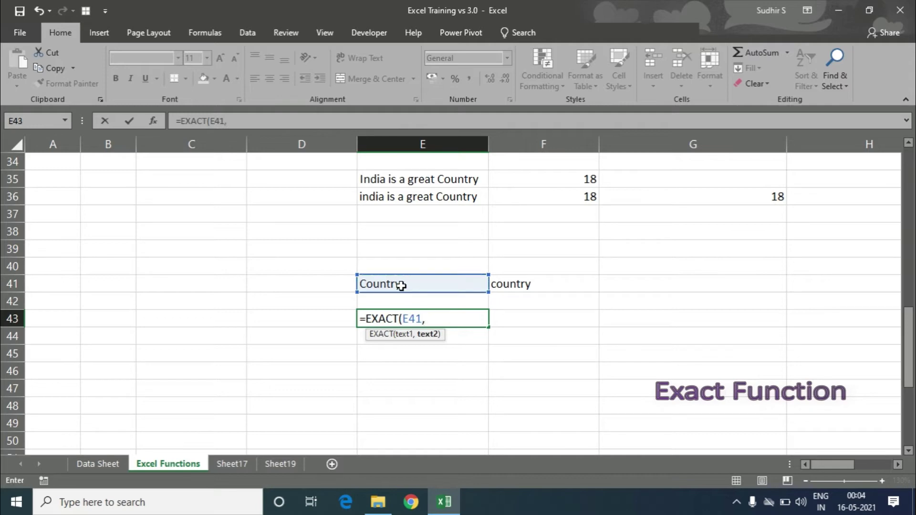
{"action": "left_click", "coordinate": [534, 283]}
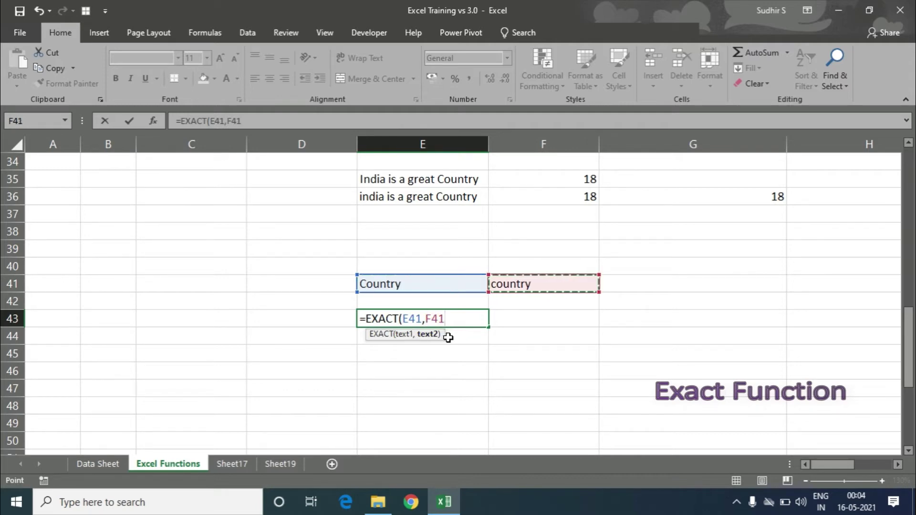
{"action": "type", "text": ")"}
{"action": "key", "text": "Return"}
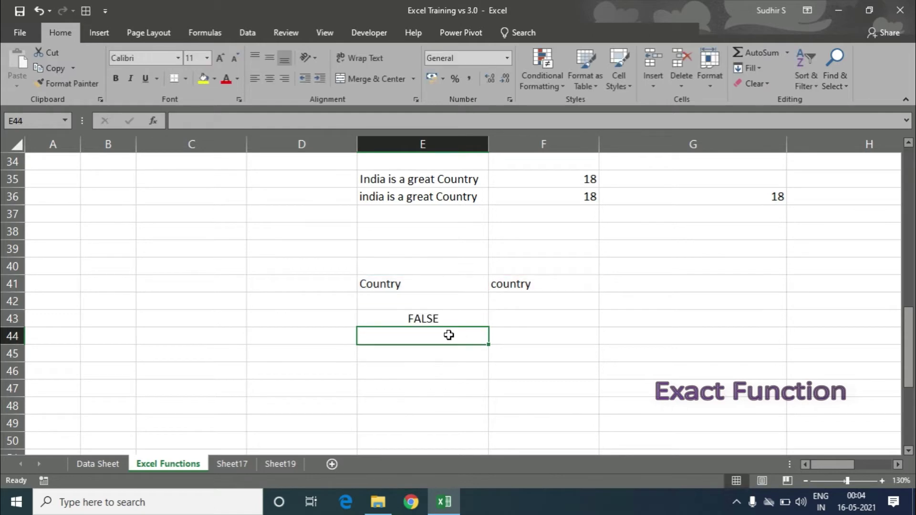
{"action": "left_click", "coordinate": [463, 317]}
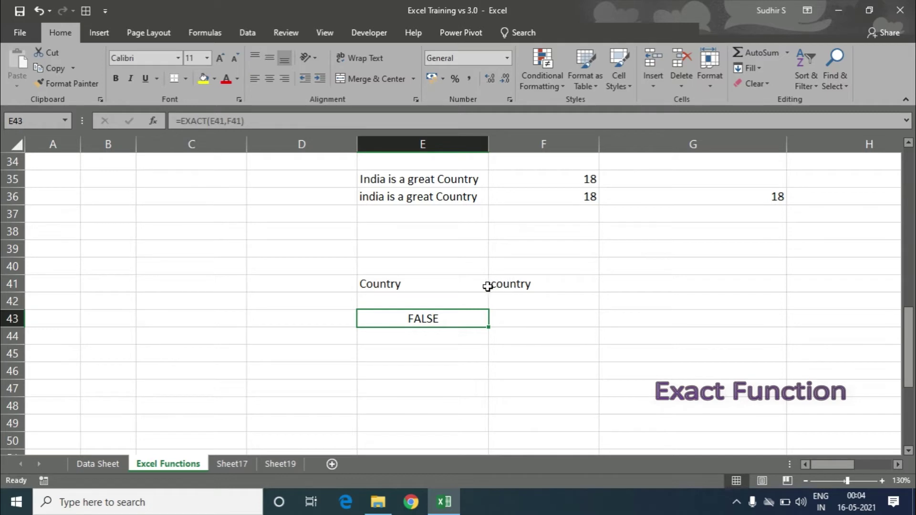
Step: Change "country" to "Country" in F41 to test the EXACT comparison, and undo the change
{"action": "left_click", "coordinate": [376, 286]}
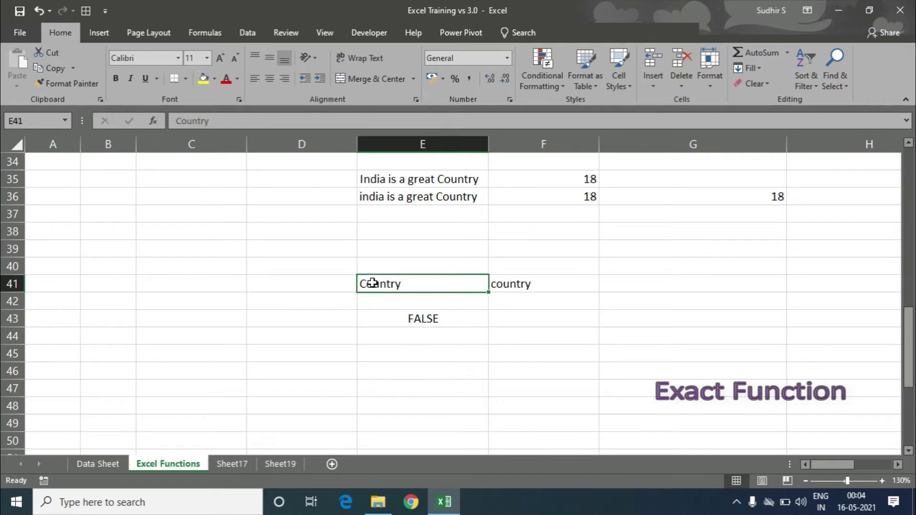
{"action": "left_click", "coordinate": [496, 284]}
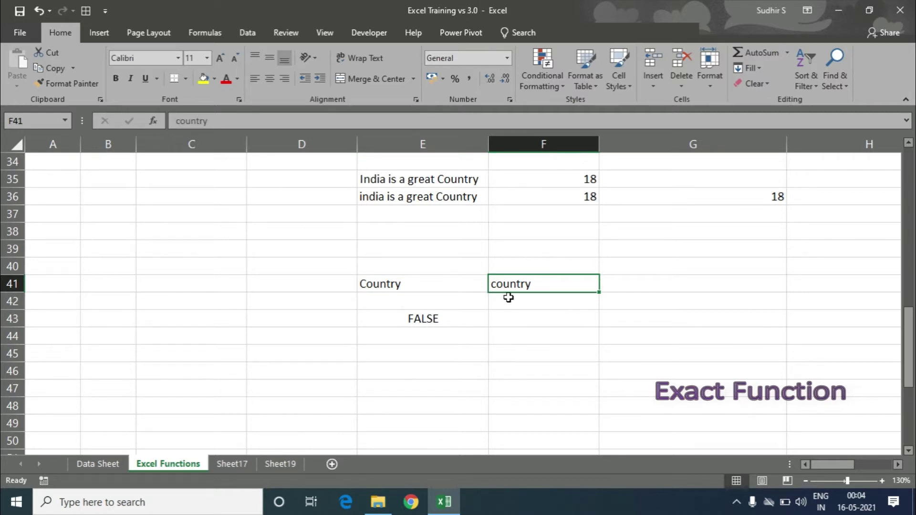
{"action": "double_click", "coordinate": [494, 284]}
{"action": "key", "text": "BackSpace"}
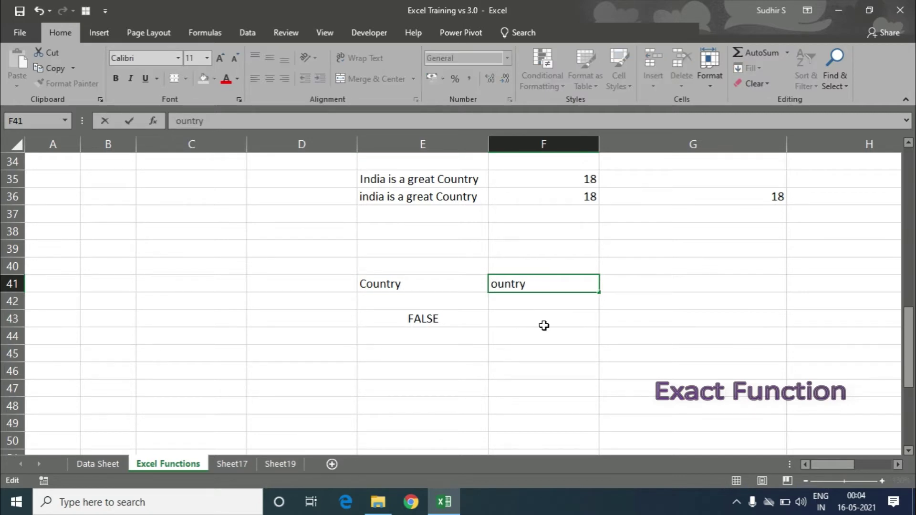
{"action": "type", "text": "C"}
{"action": "key", "text": "Return"}
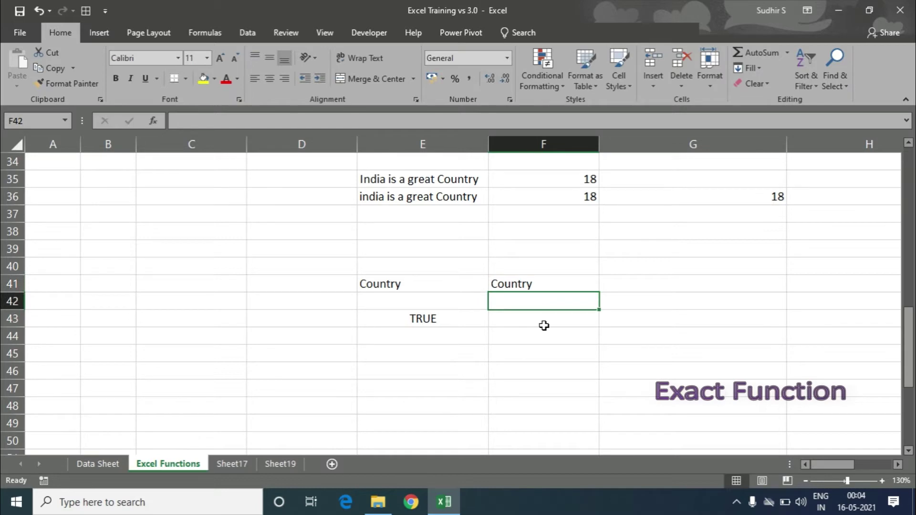
{"action": "key", "text": "Up"}
{"action": "key", "text": "ctrl+z"}
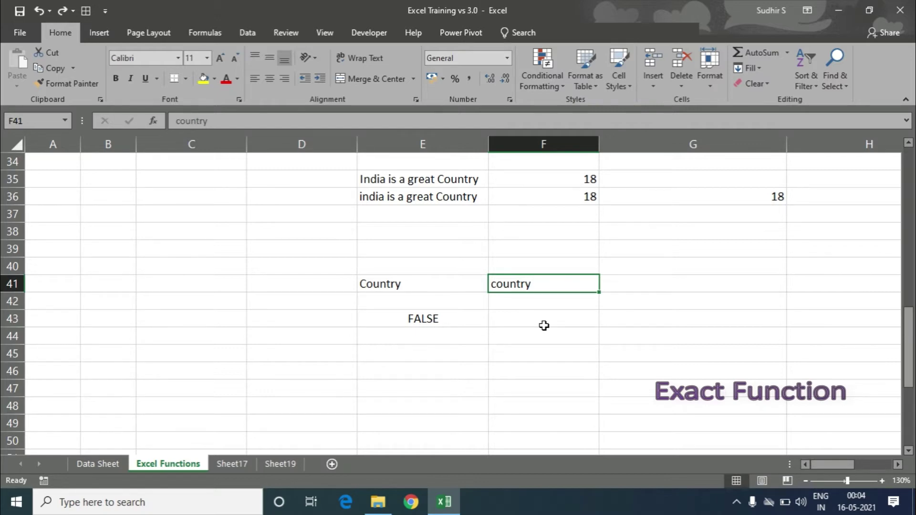
Step: Enter the formula =COLUMN() without a reference in C44 to return that cell's own column number
{"action": "scroll", "coordinate": [544, 326], "scroll_direction": "up", "scroll_amount": 11}
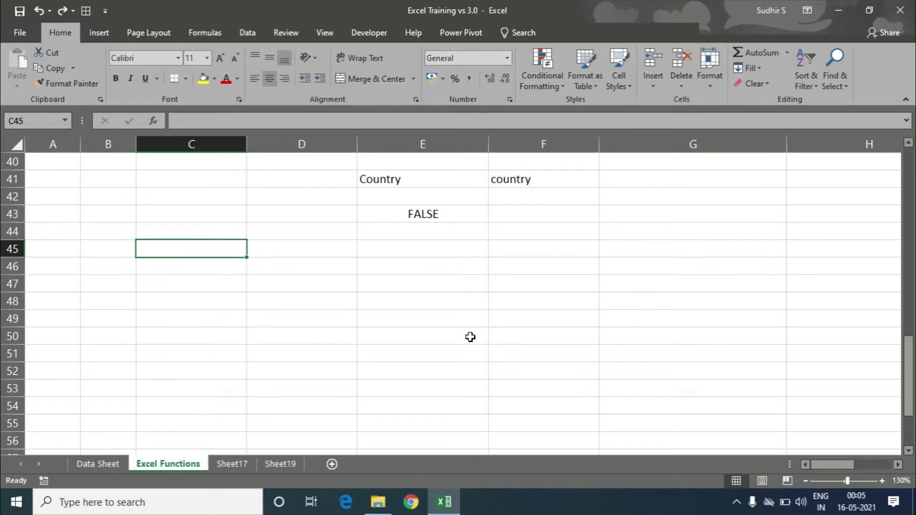
{"action": "scroll", "coordinate": [470, 337], "scroll_direction": "up", "scroll_amount": 13}
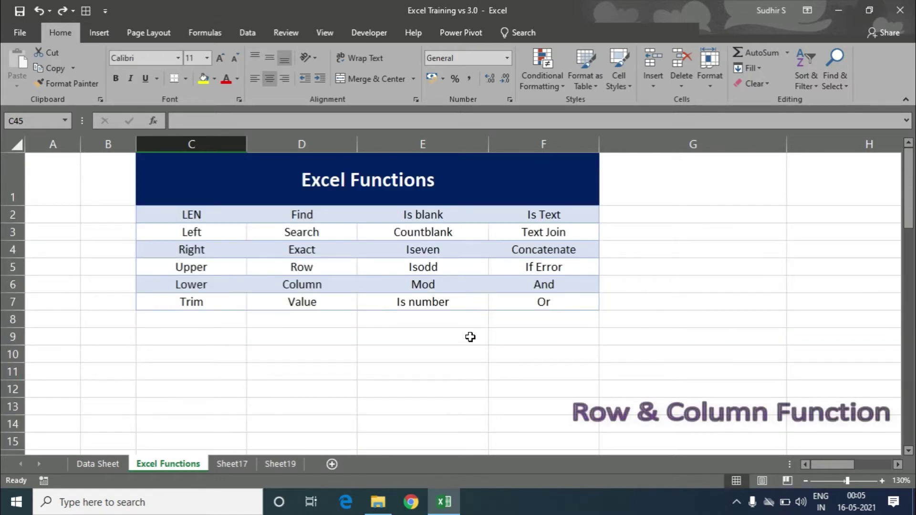
{"action": "scroll", "coordinate": [470, 337], "scroll_direction": "down", "scroll_amount": 11}
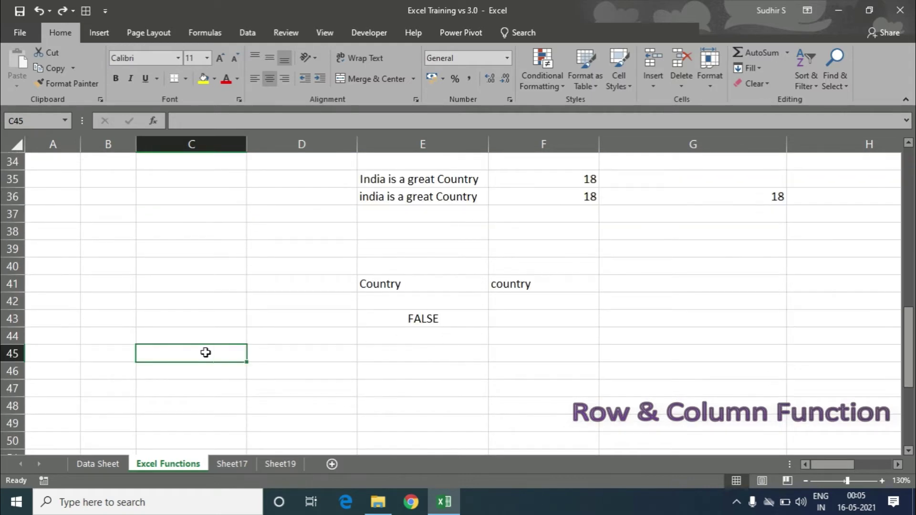
{"action": "key", "text": "Up"}
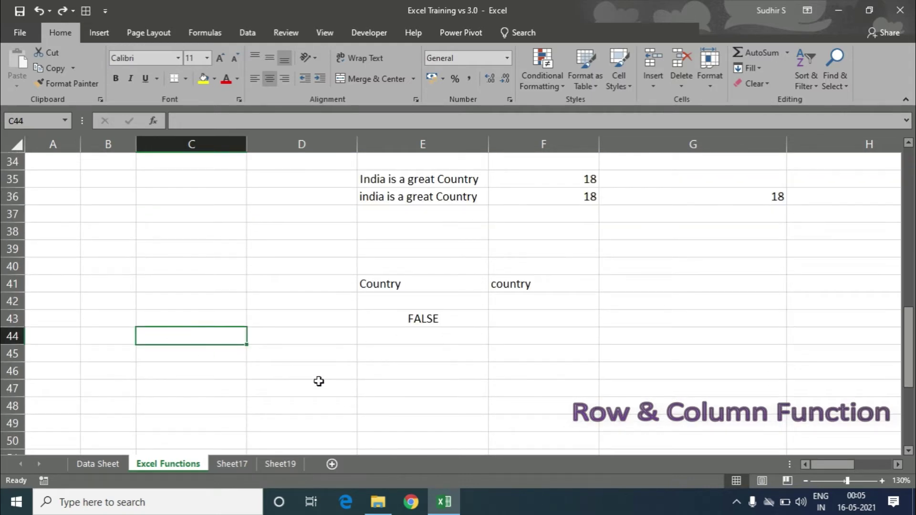
{"action": "key", "text": "Left"}
{"action": "key", "text": "Left"}
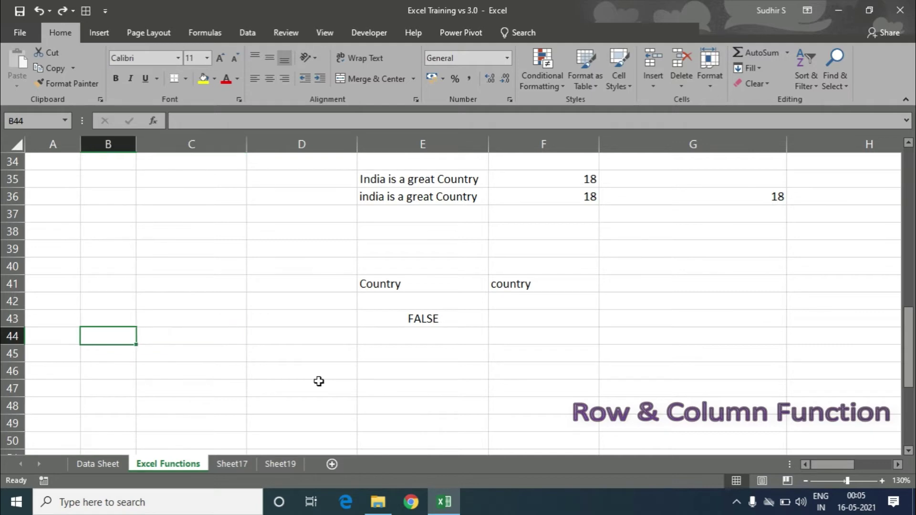
{"action": "key", "text": "Right"}
{"action": "key", "text": "Right"}
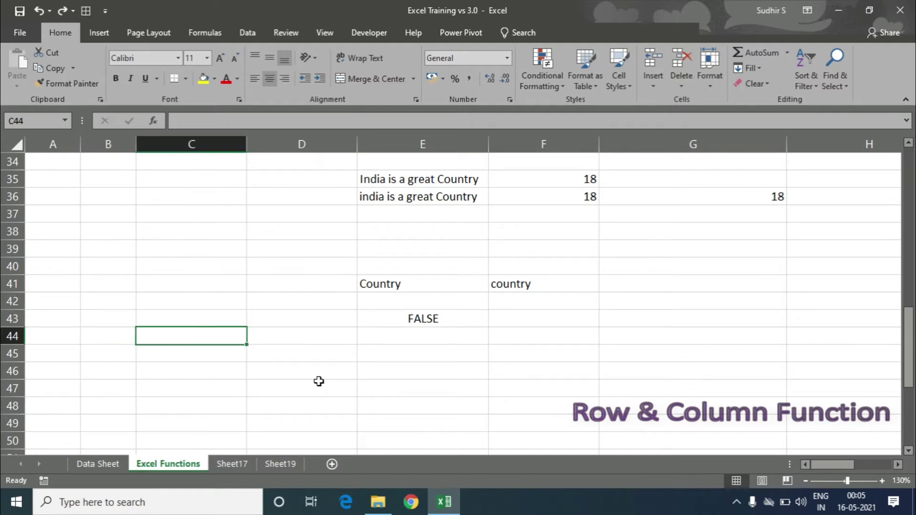
{"action": "type", "text": "=col"}
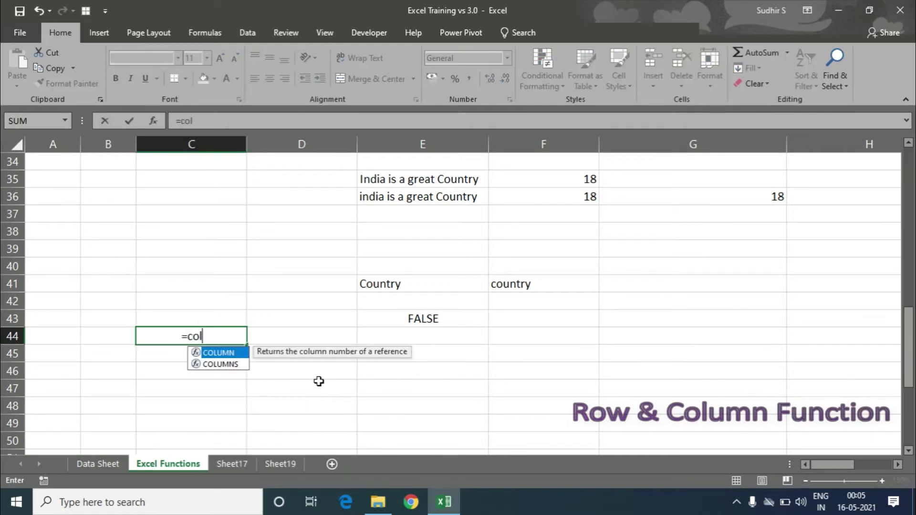
{"action": "type", "text": "umn"}
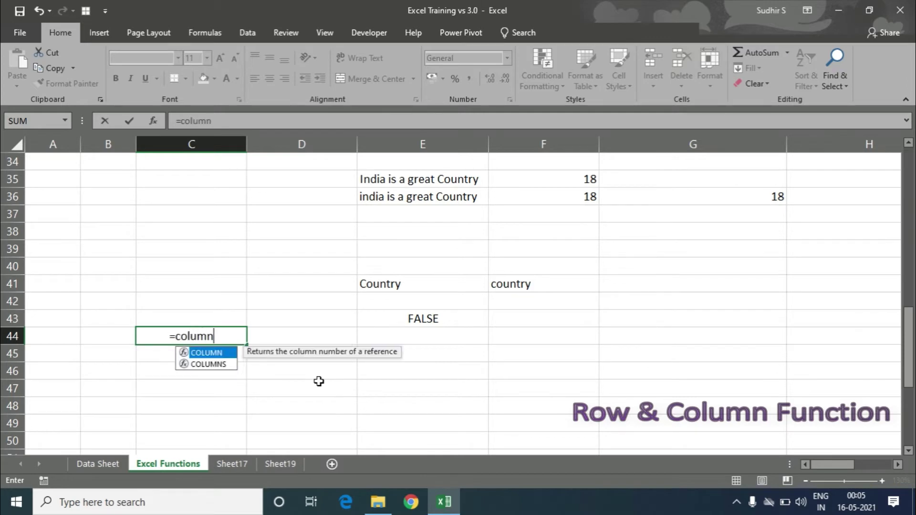
{"action": "key", "text": "Tab"}
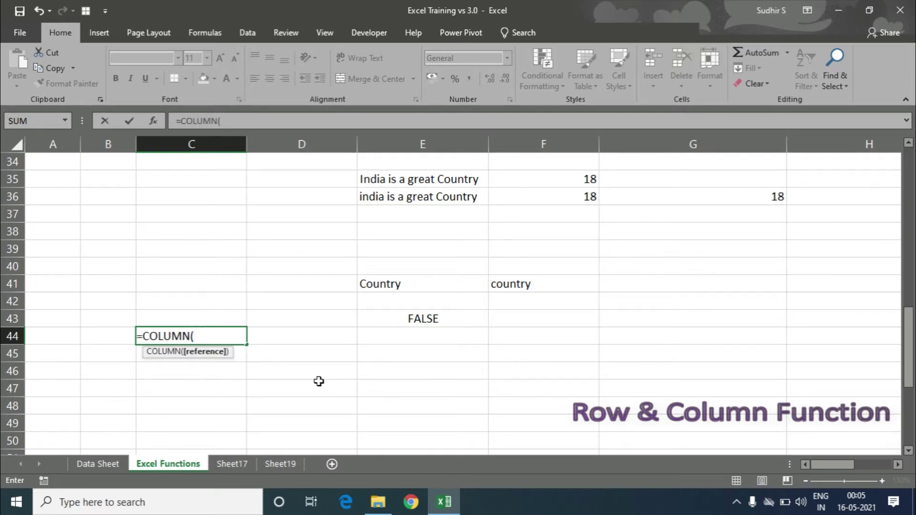
{"action": "type", "text": ")"}
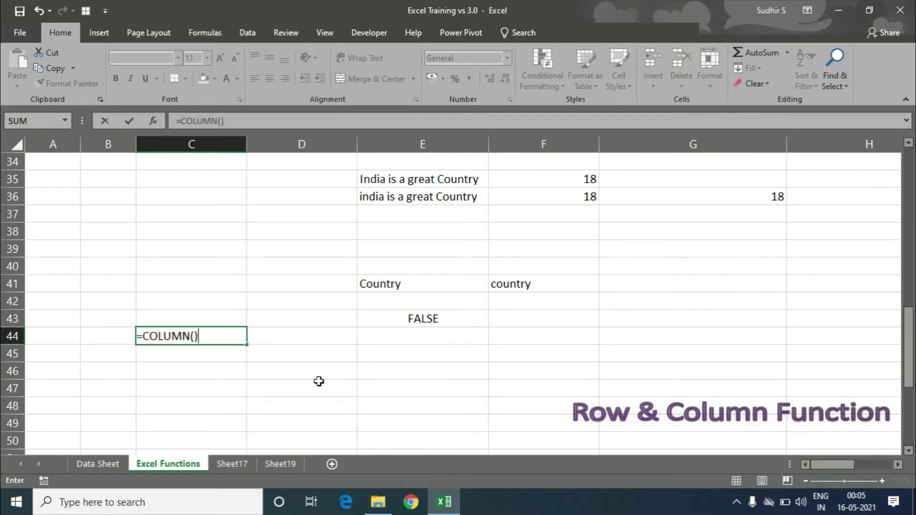
{"action": "key", "text": "Return"}
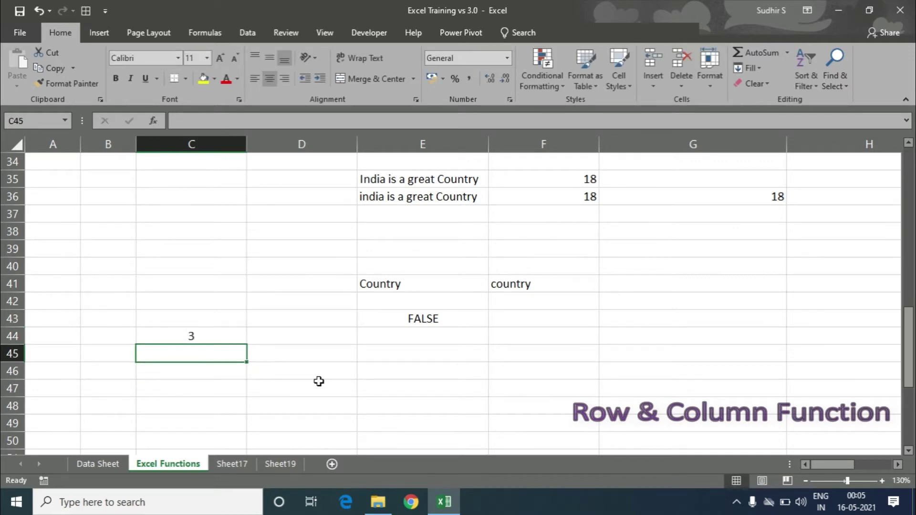
{"action": "key", "text": "Up"}
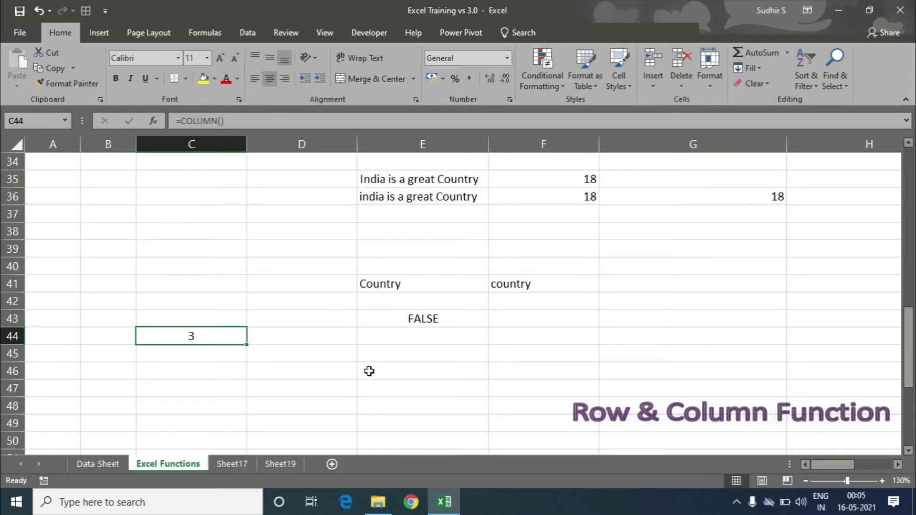
Step: Enter the formula =COLUMN() in G43 and check it for a cell in another column
{"action": "left_click", "coordinate": [752, 314]}
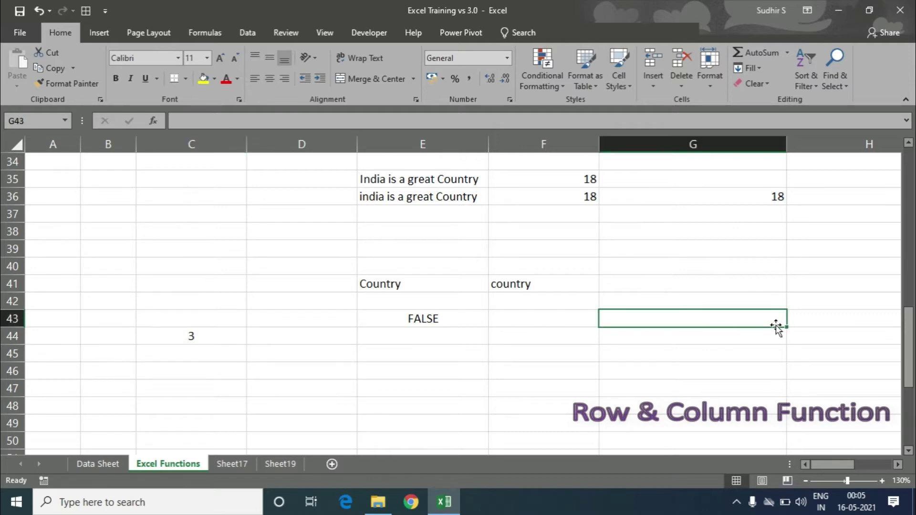
{"action": "type", "text": "=column"}
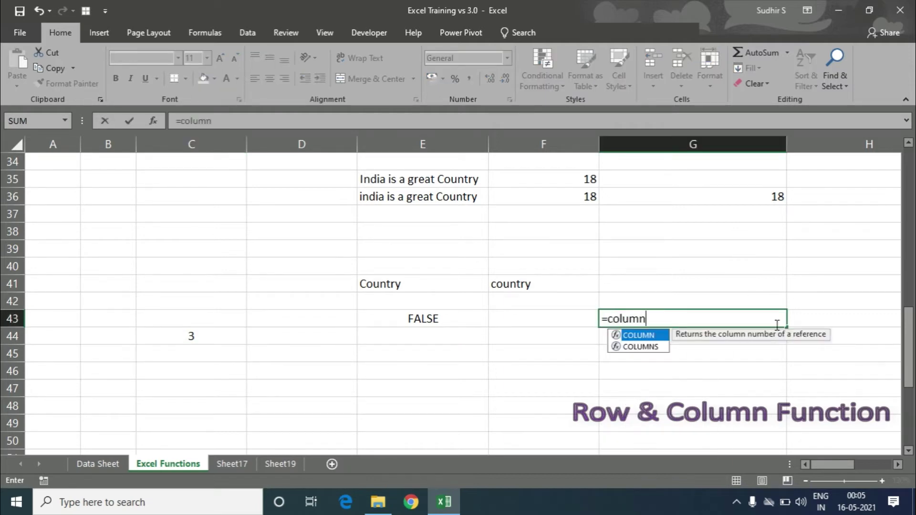
{"action": "key", "text": "Tab"}
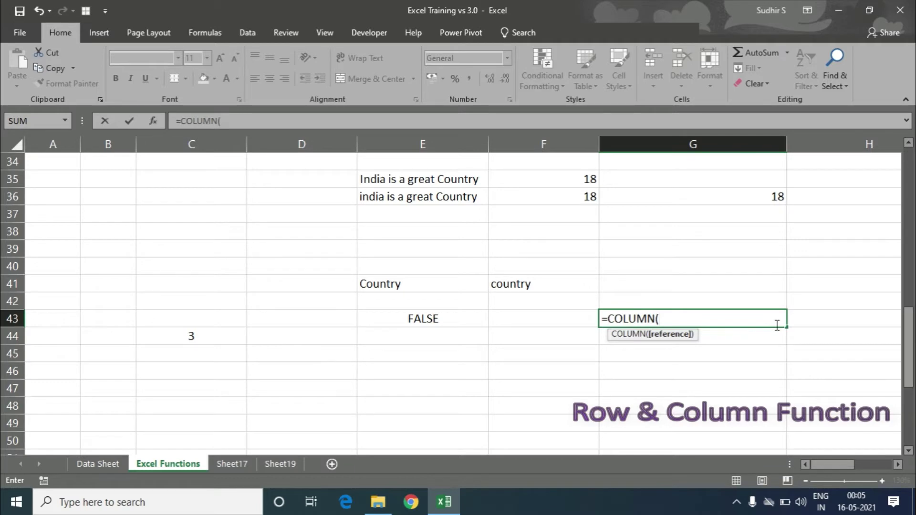
{"action": "type", "text": ")"}
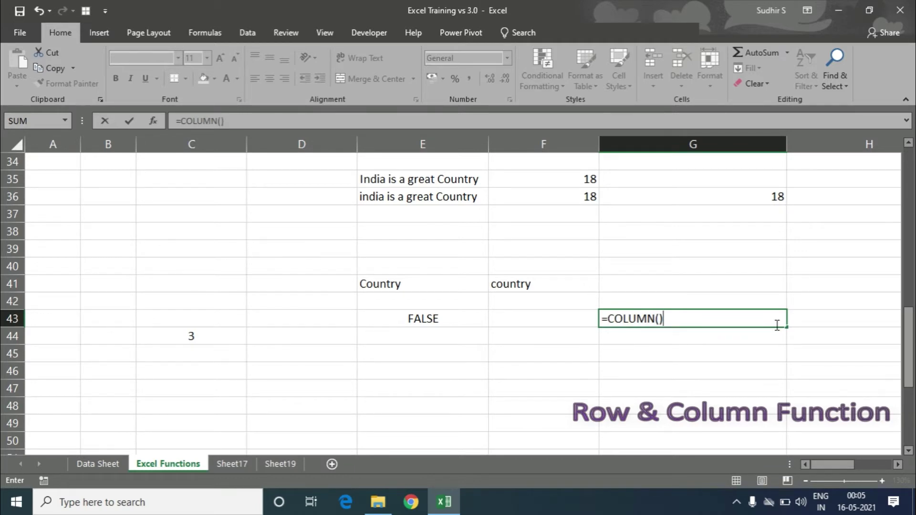
{"action": "key", "text": "Return"}
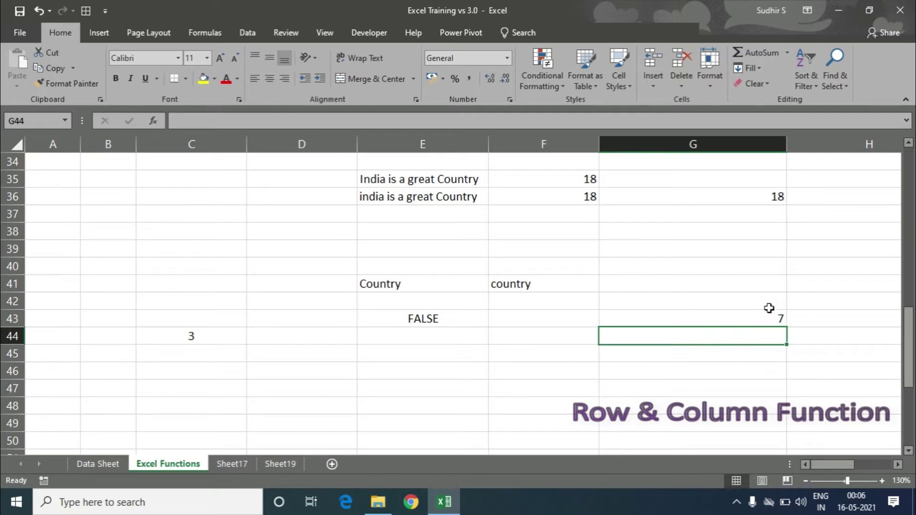
{"action": "left_click", "coordinate": [767, 306]}
{"action": "left_click", "coordinate": [737, 321]}
Step: Enter the formula =COLUMN(B40) in G46 to return the column number of a referenced cell
{"action": "left_click", "coordinate": [697, 375]}
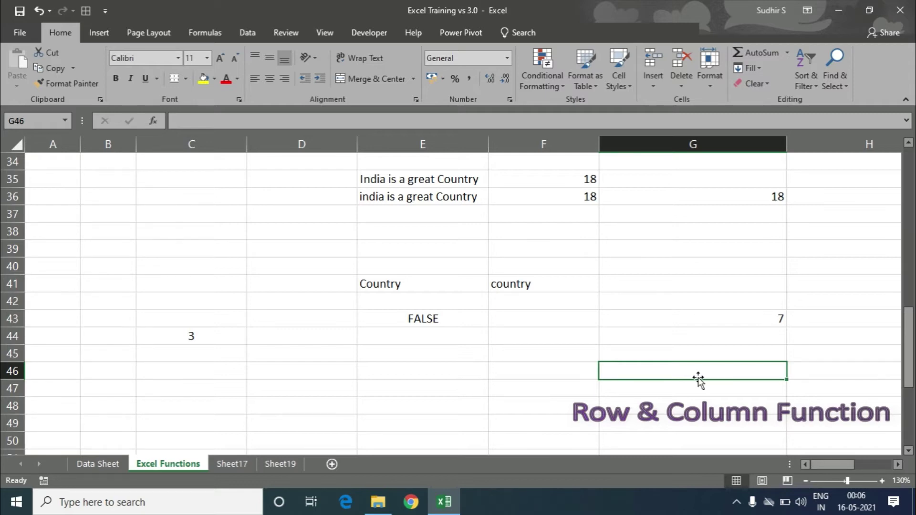
{"action": "type", "text": "=colum"}
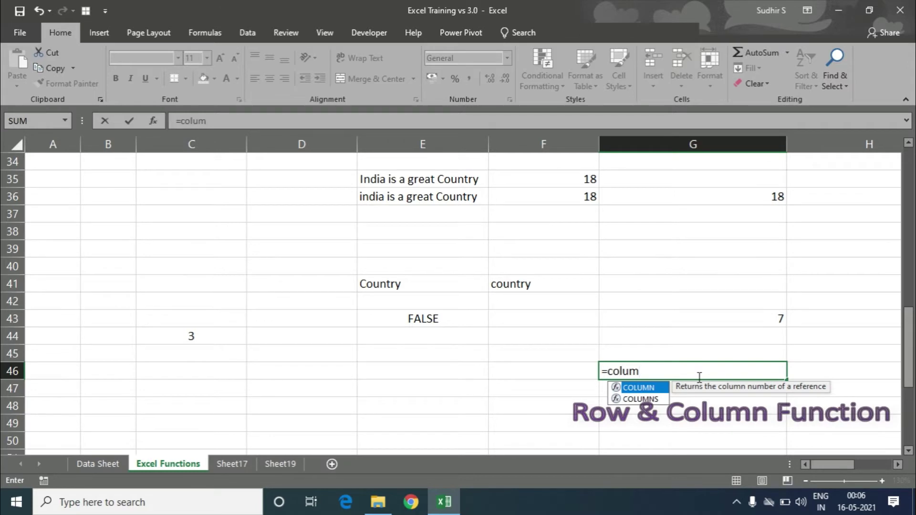
{"action": "key", "text": "Tab"}
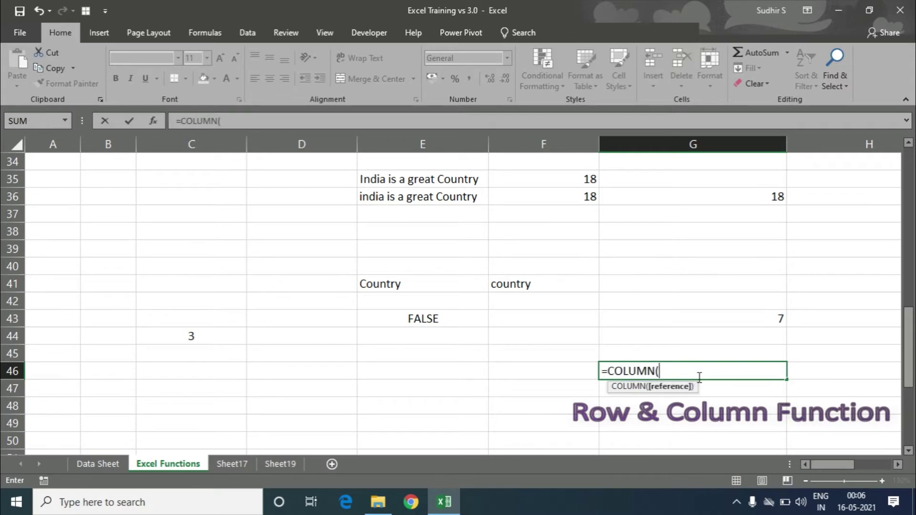
{"action": "left_click", "coordinate": [103, 268]}
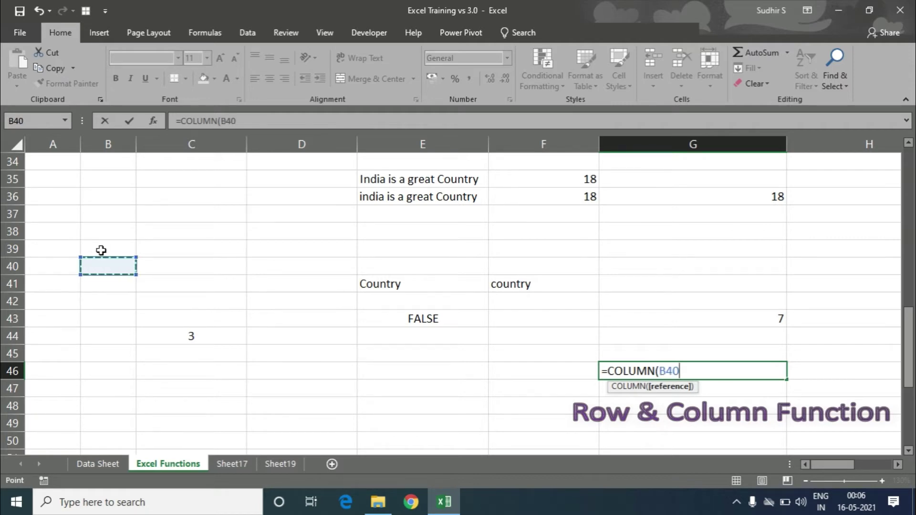
{"action": "type", "text": ")"}
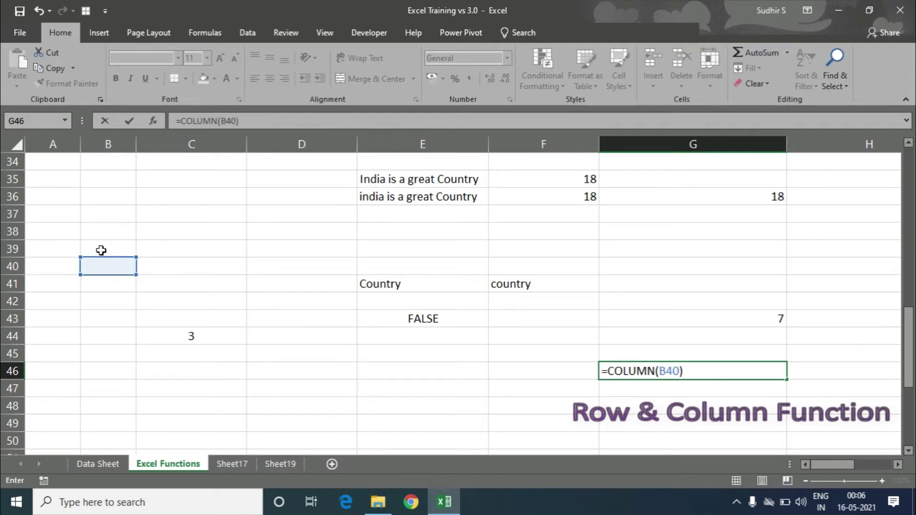
{"action": "key", "text": "Return"}
{"action": "key", "text": "Up"}
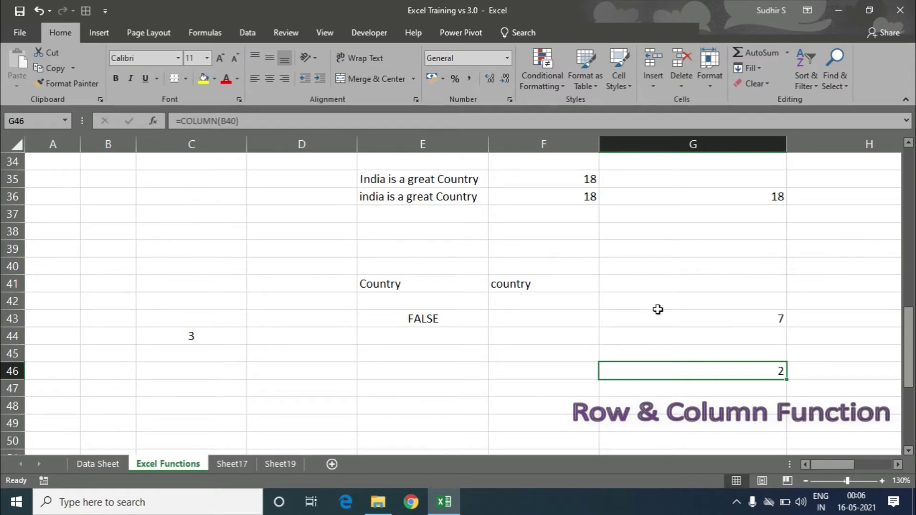
{"action": "left_click", "coordinate": [704, 315]}
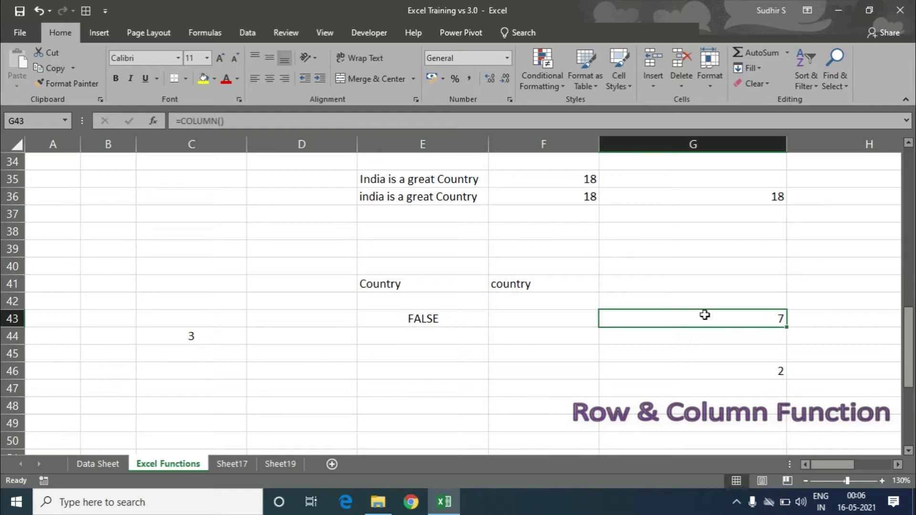
Step: Enter the formula =ROW() without a reference in C48 to return that cell's own row number
{"action": "scroll", "coordinate": [668, 322], "scroll_direction": "down", "scroll_amount": 1}
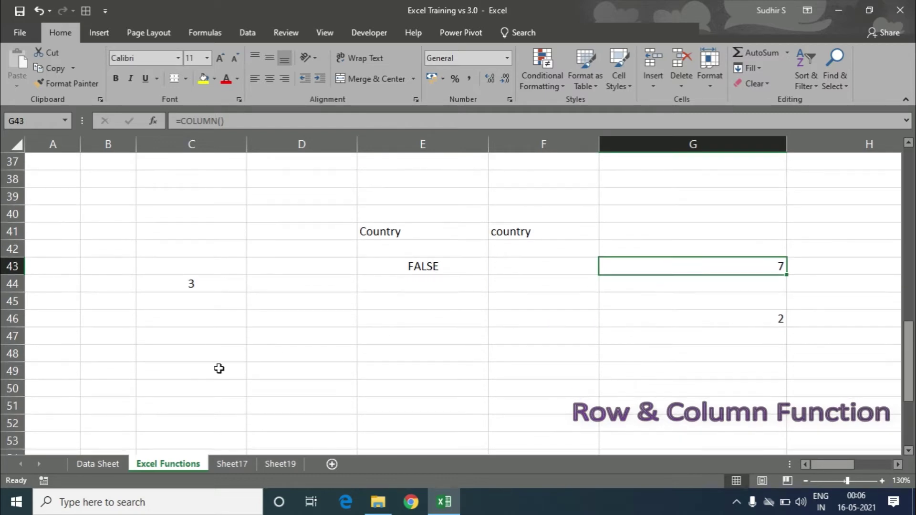
{"action": "left_click", "coordinate": [196, 349]}
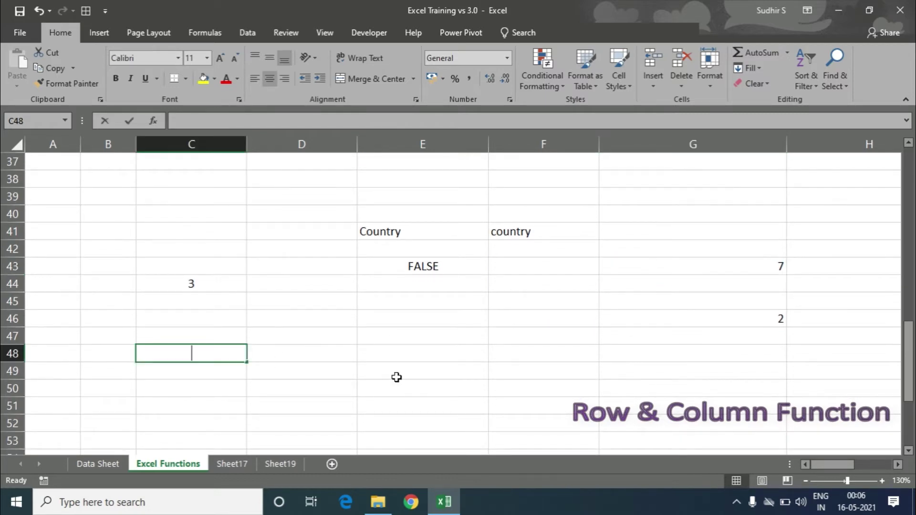
{"action": "type", "text": "=row"}
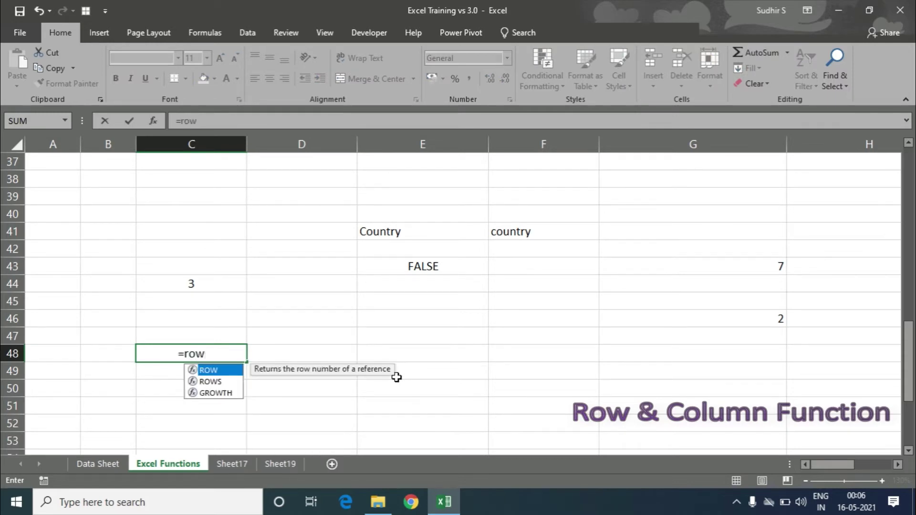
{"action": "key", "text": "Tab"}
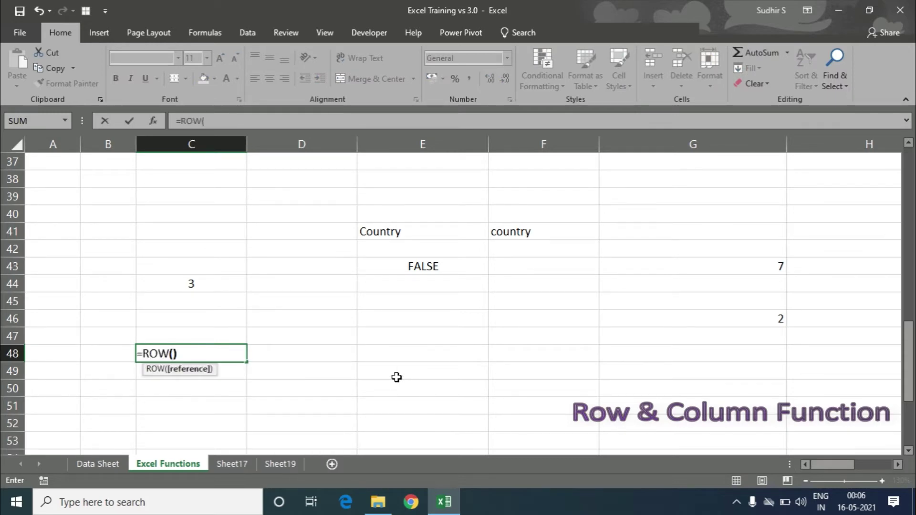
{"action": "type", "text": ")"}
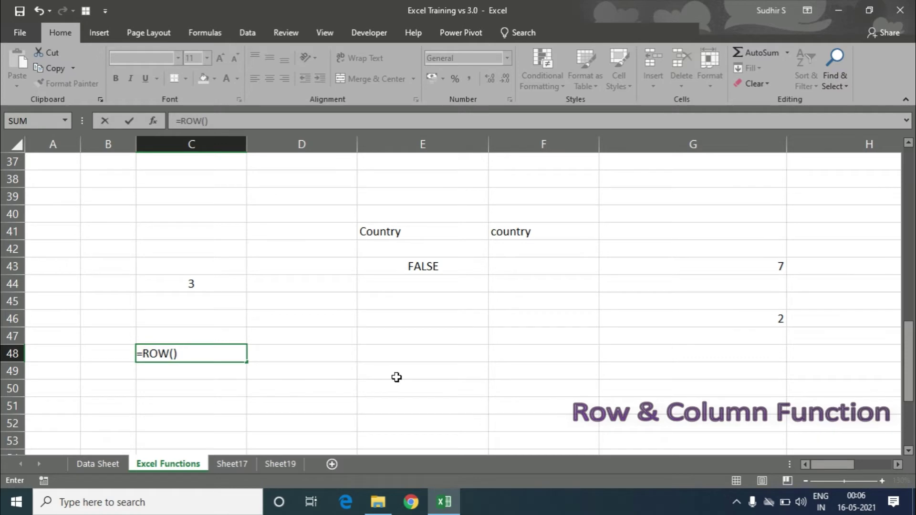
{"action": "key", "text": "Return"}
{"action": "key", "text": "Up"}
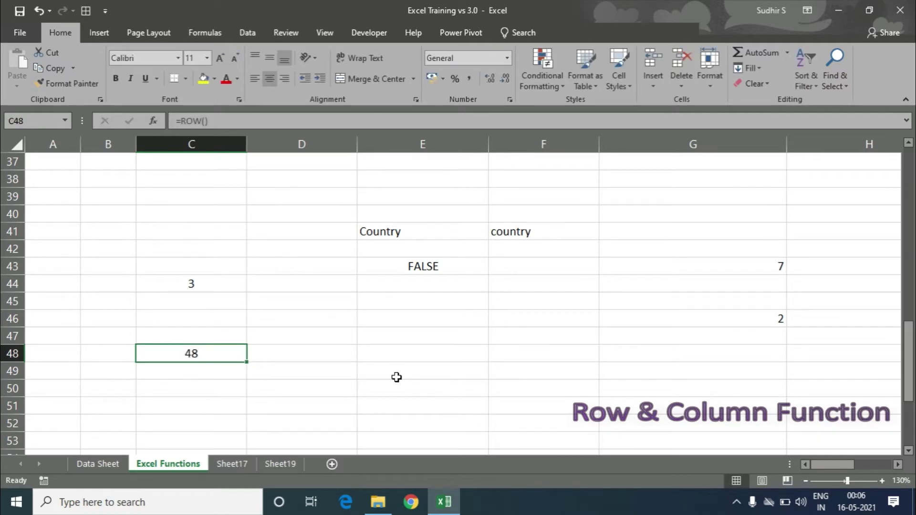
Step: Enter the formula =ROW(E41) in C50 and check it against the row of the referenced cell
{"action": "key", "text": "Down"}
{"action": "key", "text": "Down"}
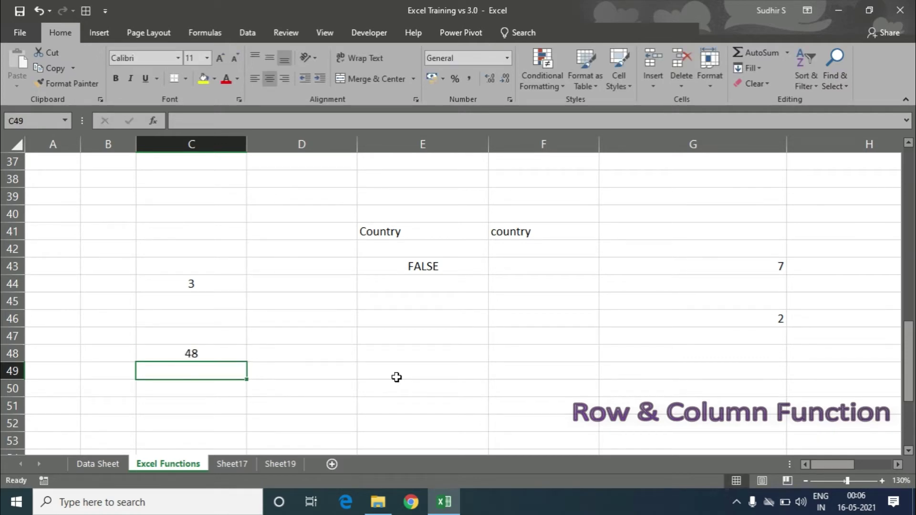
{"action": "type", "text": "="}
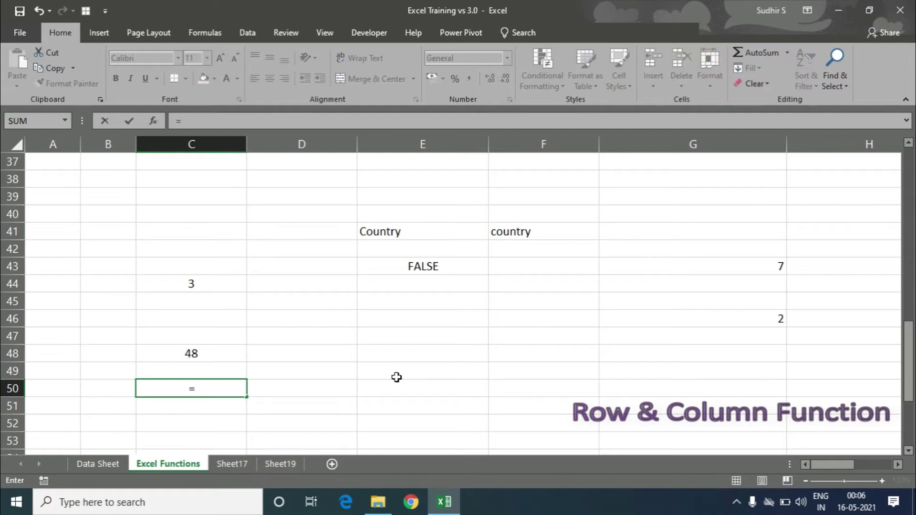
{"action": "type", "text": "ROW("}
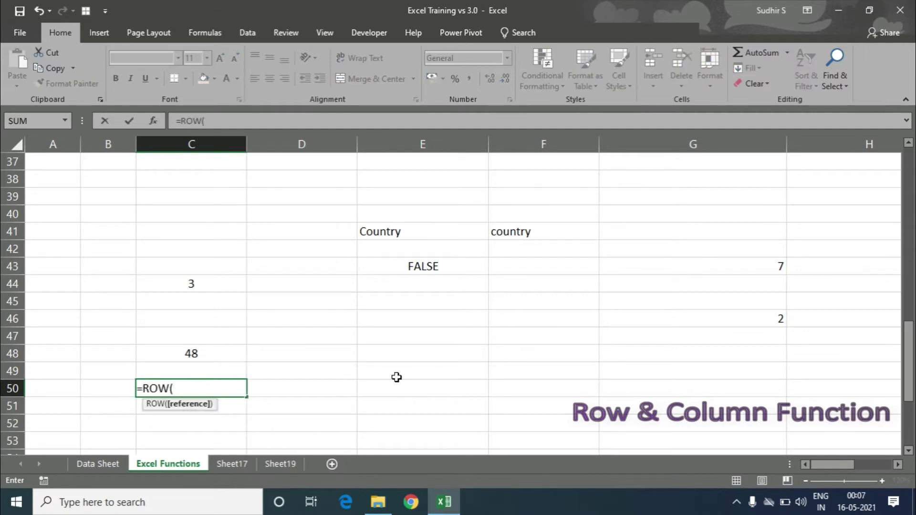
{"action": "left_click", "coordinate": [411, 231]}
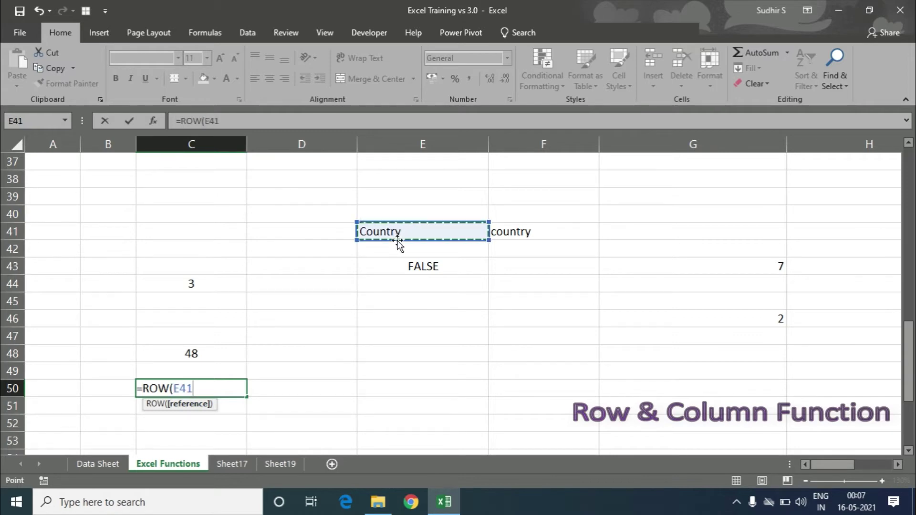
{"action": "type", "text": ")"}
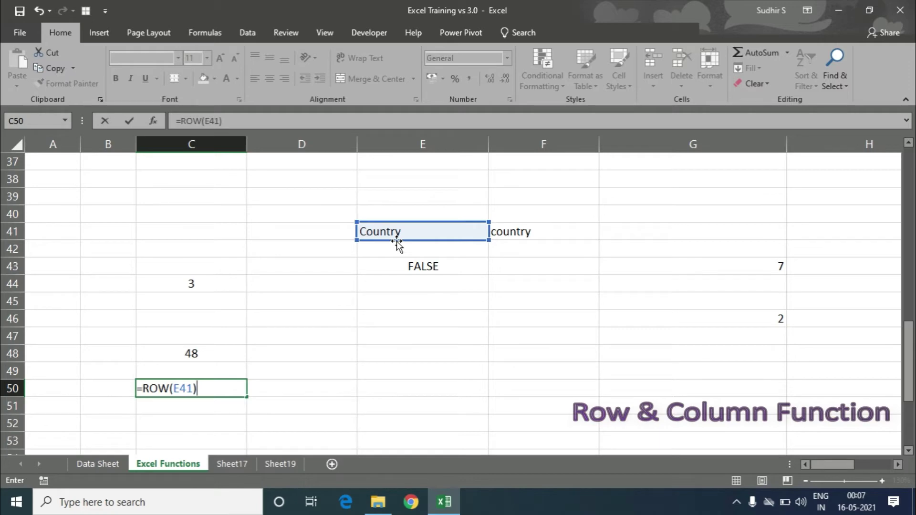
{"action": "key", "text": "Return"}
{"action": "key", "text": "Up"}
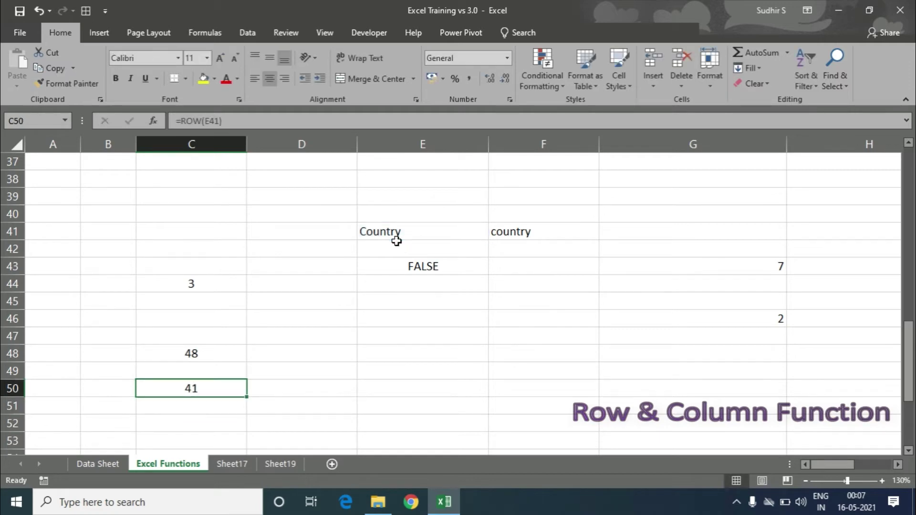
{"action": "left_click", "coordinate": [15, 236]}
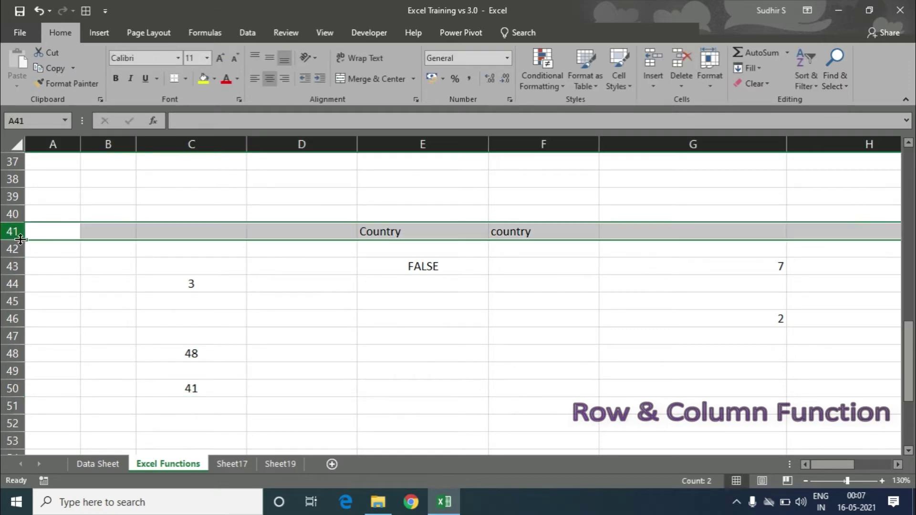
{"action": "left_click", "coordinate": [186, 387]}
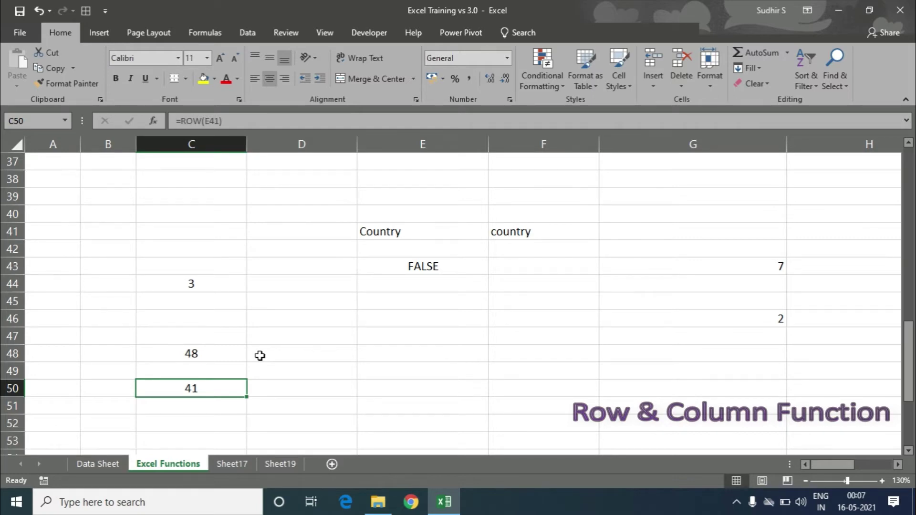
Step: Enter the numbers 5, 23, 56 and 56 as text, each with a leading apostrophe, in E50 to E53
{"action": "scroll", "coordinate": [260, 356], "scroll_direction": "up", "scroll_amount": 12}
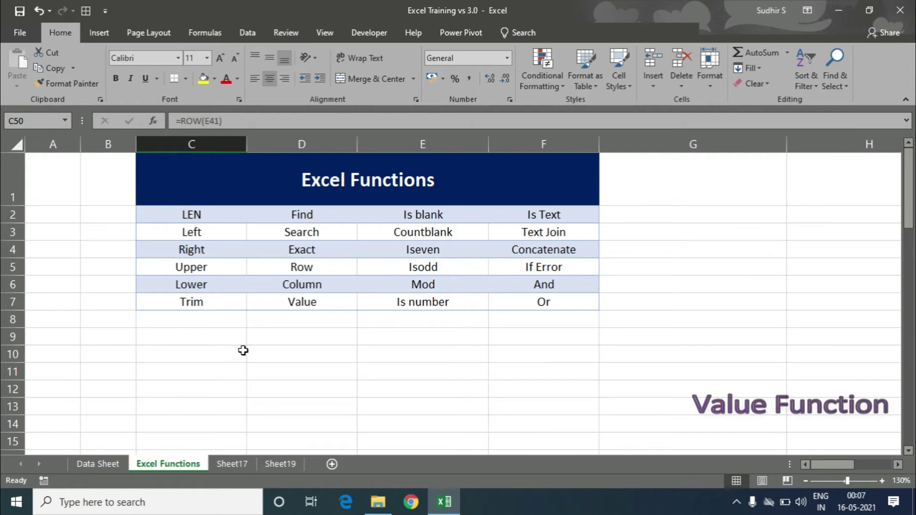
{"action": "scroll", "coordinate": [244, 350], "scroll_direction": "down", "scroll_amount": 15}
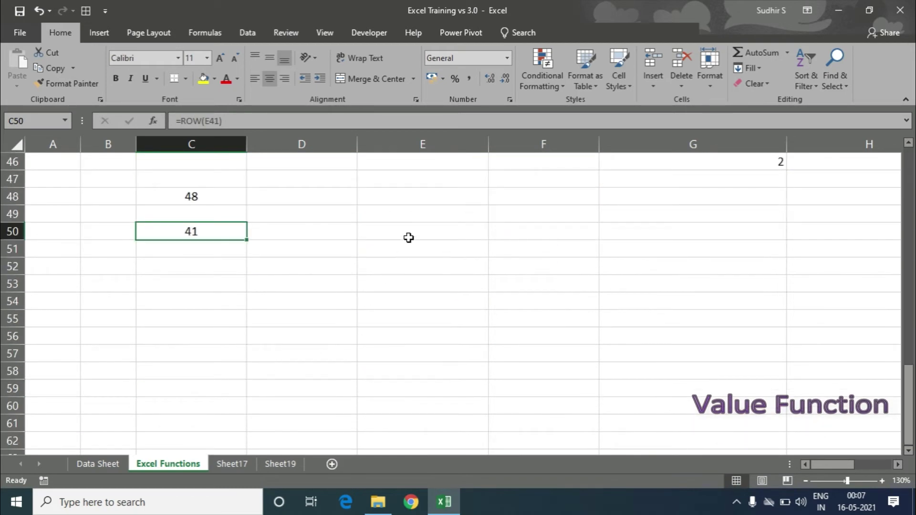
{"action": "left_click", "coordinate": [408, 238]}
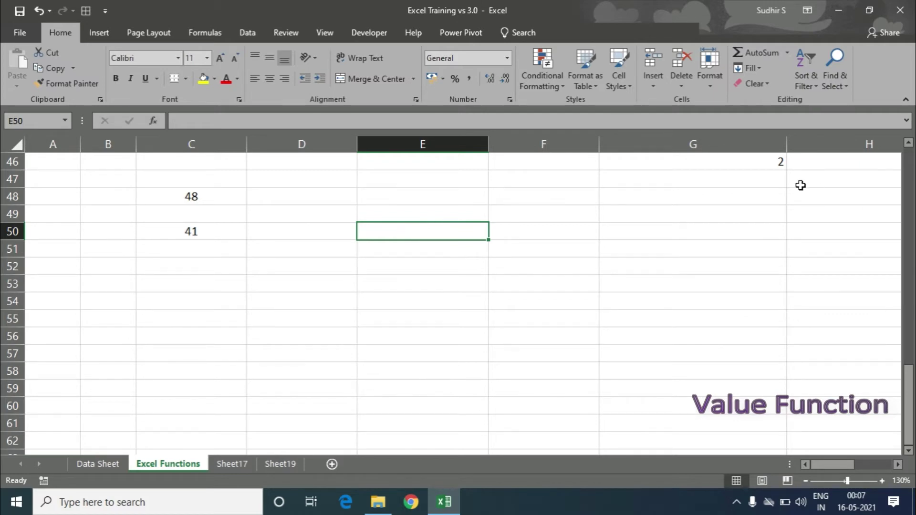
{"action": "type", "text": "'5"}
{"action": "key", "text": "Return"}
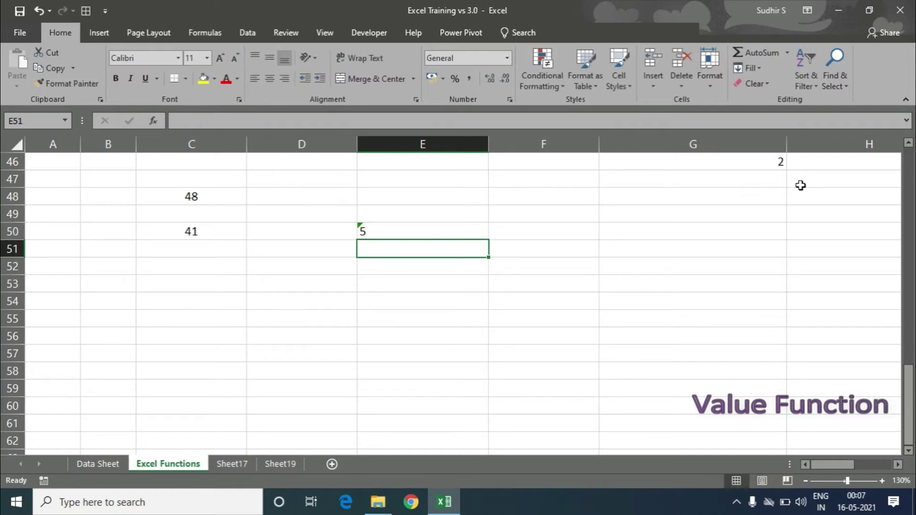
{"action": "type", "text": "'23"}
{"action": "key", "text": "Return"}
{"action": "type", "text": "'56"}
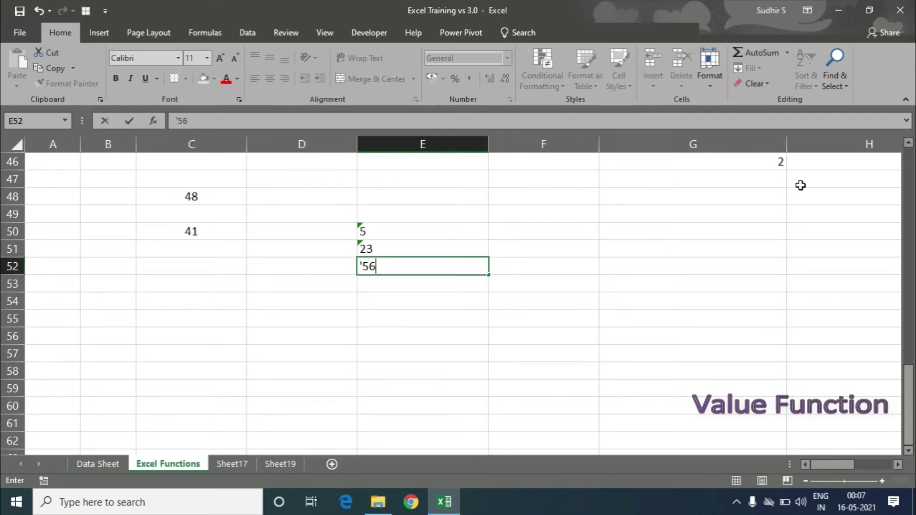
{"action": "key", "text": "Return"}
{"action": "type", "text": "'56"}
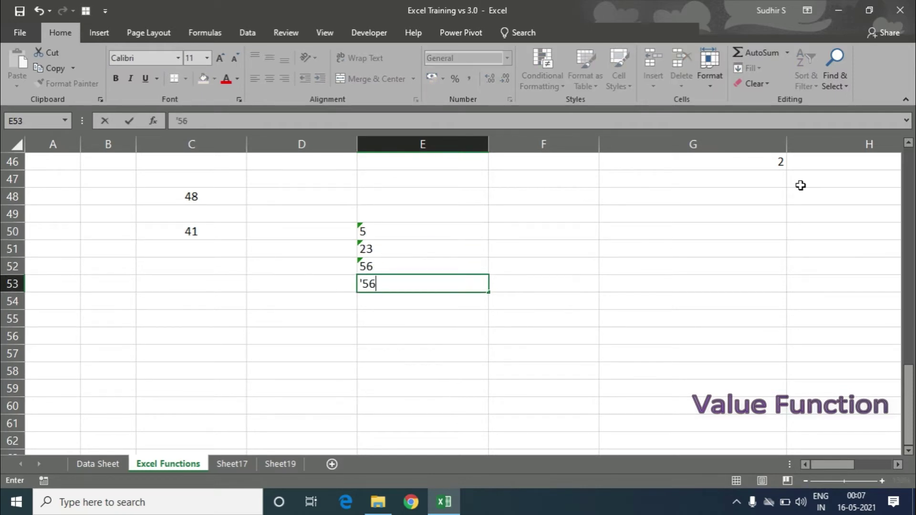
{"action": "key", "text": "Return"}
{"action": "left_click_drag", "start_coordinate": [413, 231], "coordinate": [412, 281]}
{"action": "left_click", "coordinate": [395, 301]}
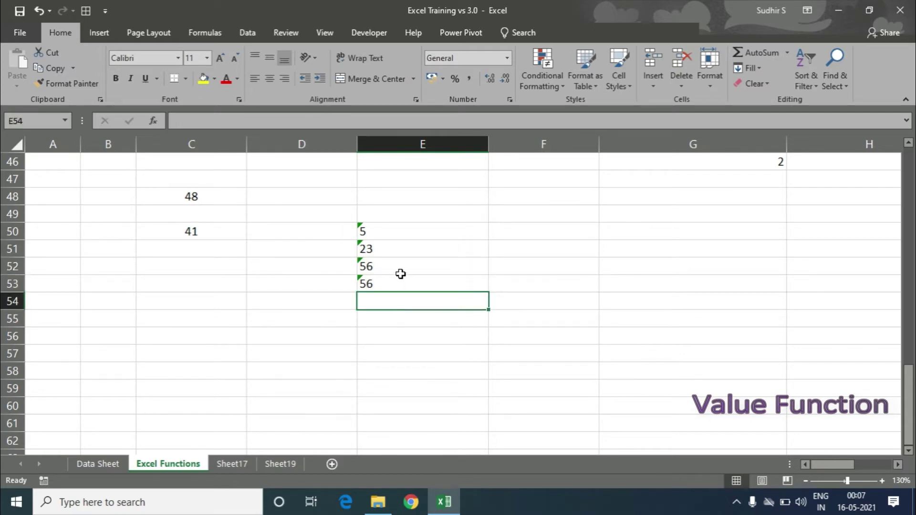
{"action": "left_click", "coordinate": [396, 233]}
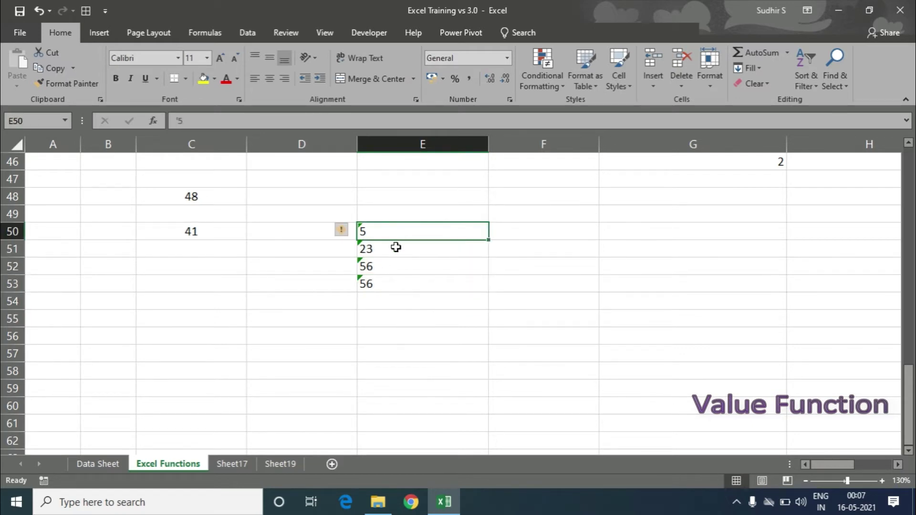
Step: Enter the formula =SUM(E50:E53) in E54 to try adding the numbers stored as text
{"action": "left_click", "coordinate": [369, 302]}
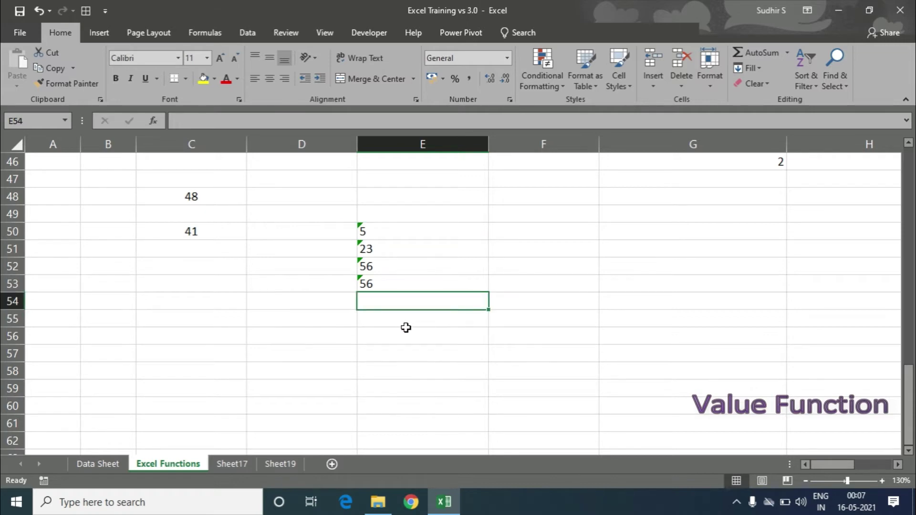
{"action": "type", "text": "="}
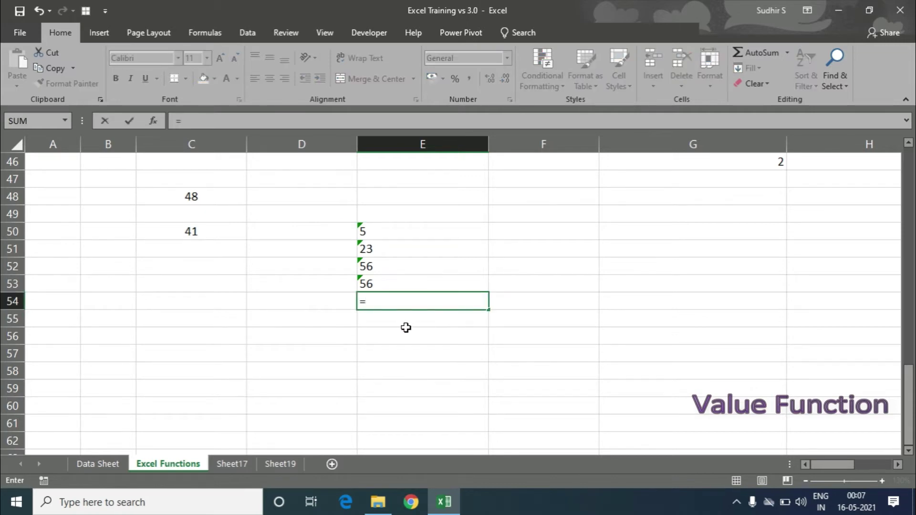
{"action": "type", "text": "sum"}
{"action": "key", "text": "Tab"}
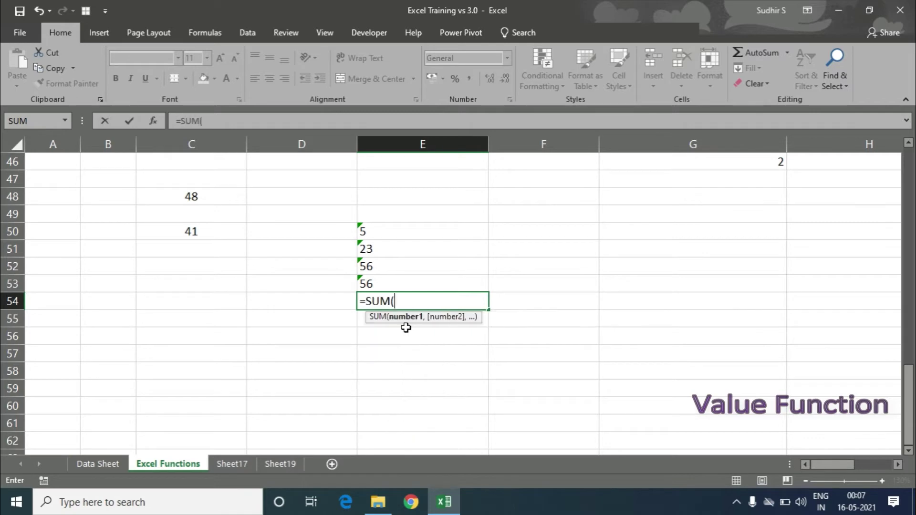
{"action": "left_click_drag", "start_coordinate": [396, 230], "coordinate": [393, 289]}
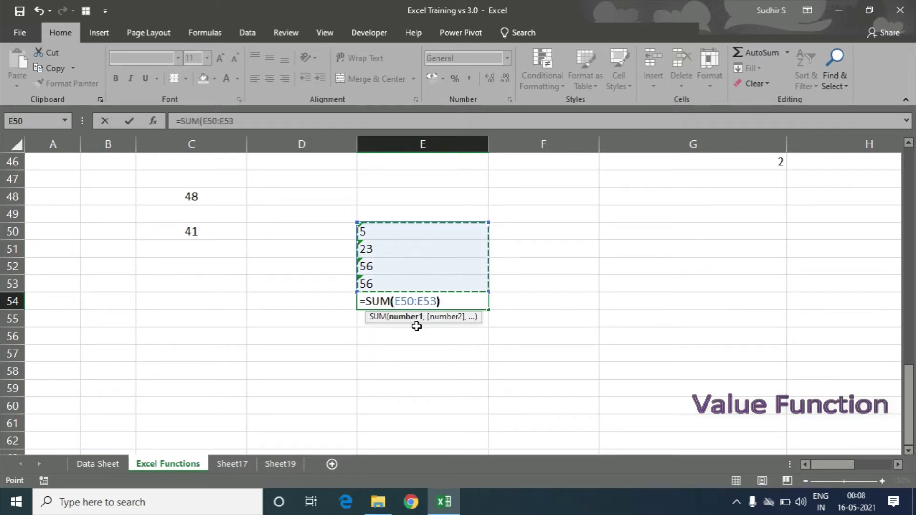
{"action": "type", "text": ")"}
{"action": "key", "text": "Return"}
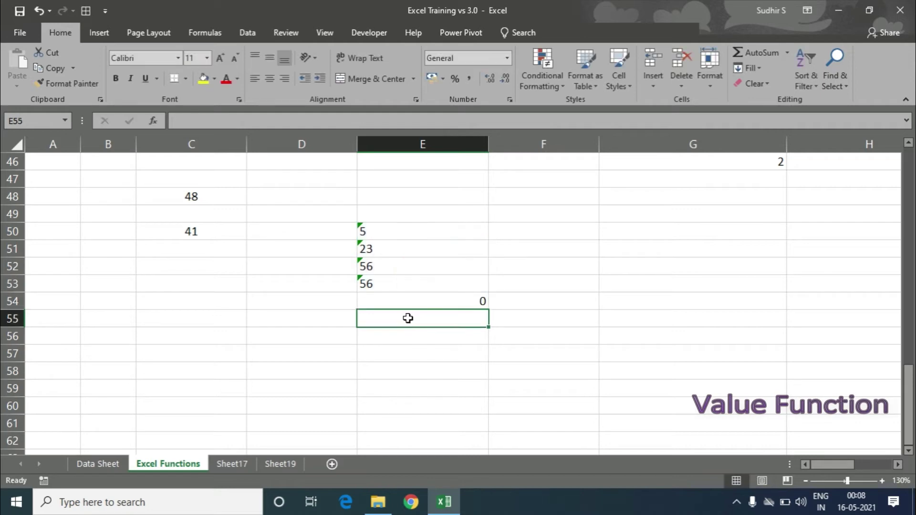
{"action": "left_click", "coordinate": [410, 300]}
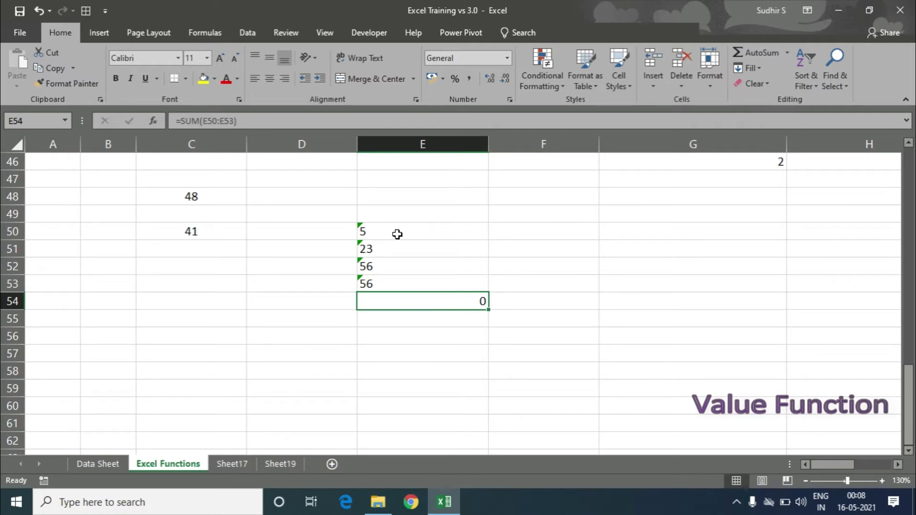
Step: Enter the formula =VALUE(E50) in F50 to convert the text entry 5 into a number
{"action": "left_click", "coordinate": [518, 232]}
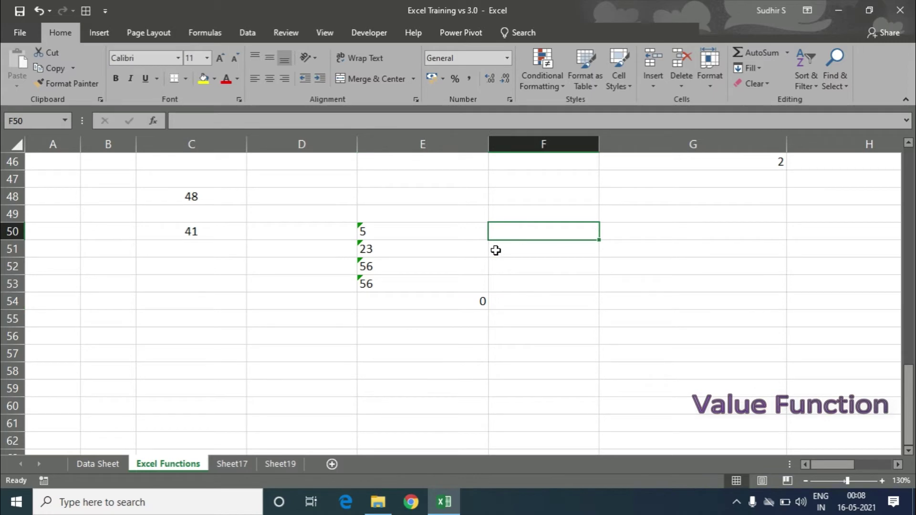
{"action": "left_click", "coordinate": [449, 302]}
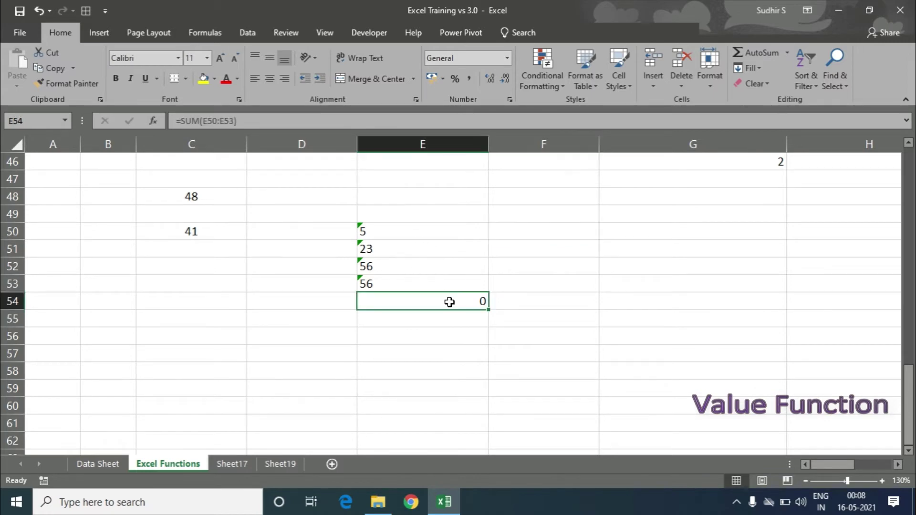
{"action": "left_click", "coordinate": [551, 233]}
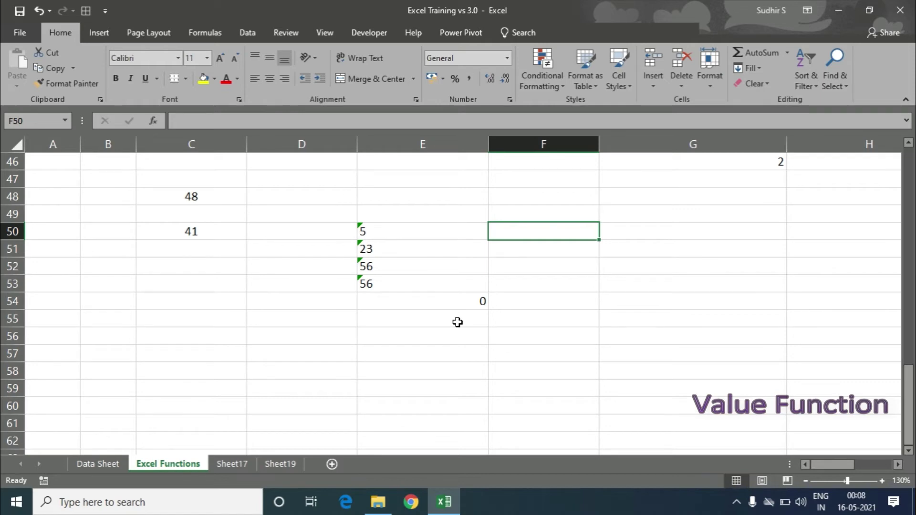
{"action": "type", "text": "="}
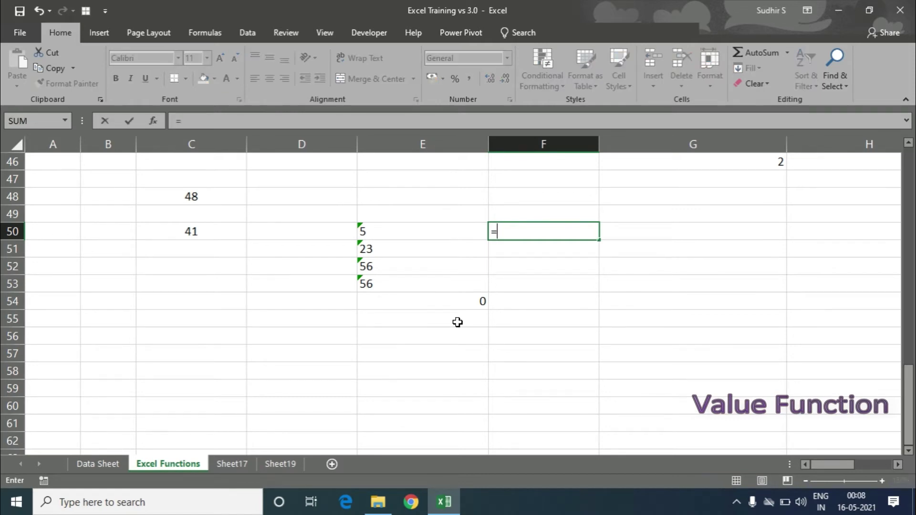
{"action": "type", "text": "valu"}
{"action": "key", "text": "Tab"}
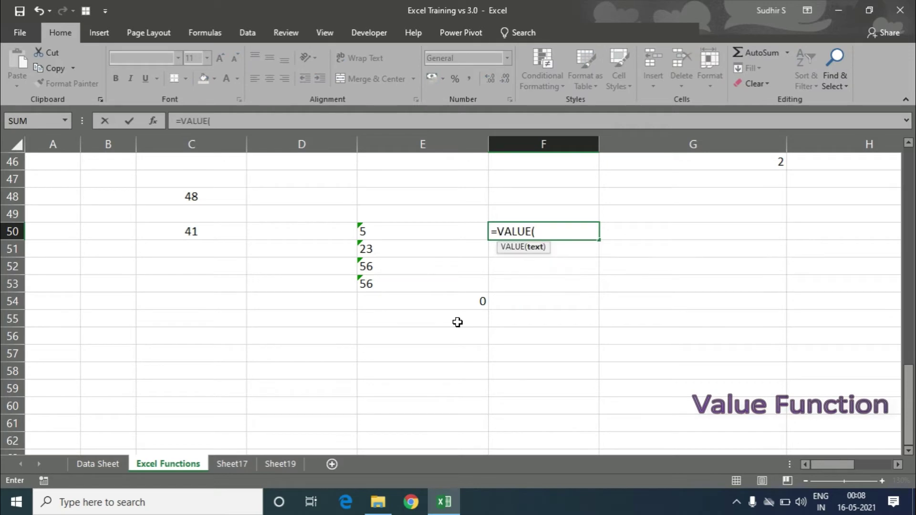
{"action": "left_click", "coordinate": [437, 230]}
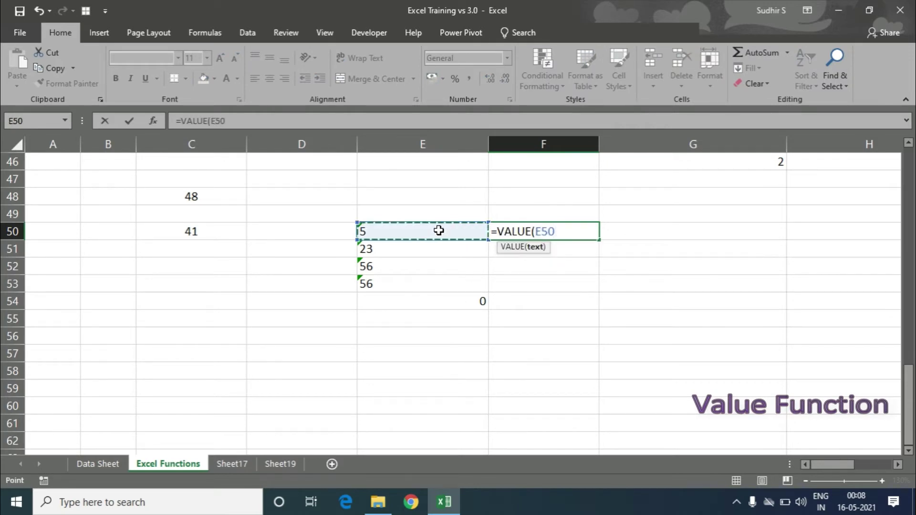
{"action": "type", "text": ")"}
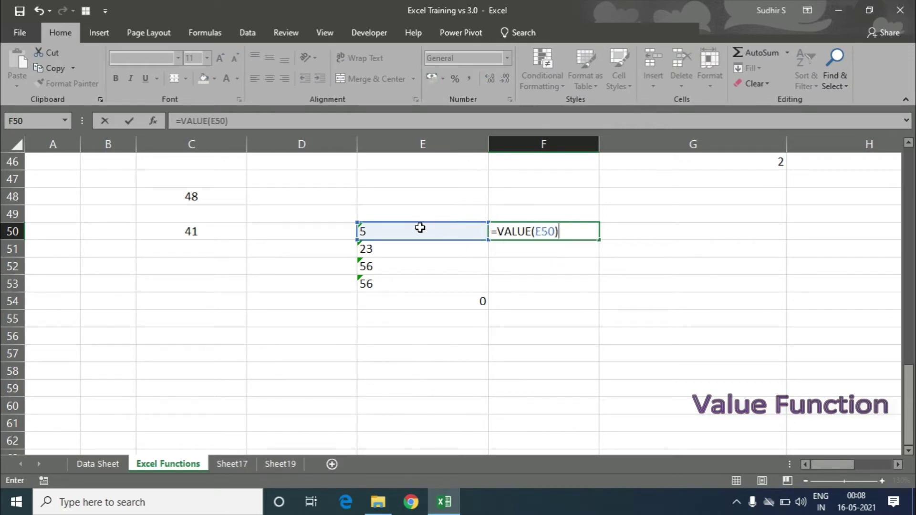
{"action": "key", "text": "Return"}
Step: Fill the VALUE formula from F50 down to F53 and compare the converted numbers with the text entries in column E
{"action": "left_click", "coordinate": [585, 231]}
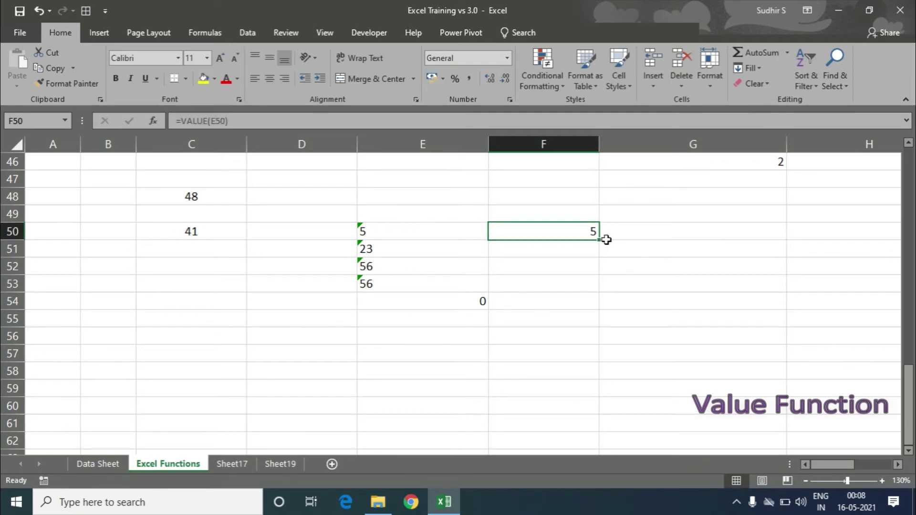
{"action": "left_click_drag", "start_coordinate": [598, 240], "coordinate": [578, 300]}
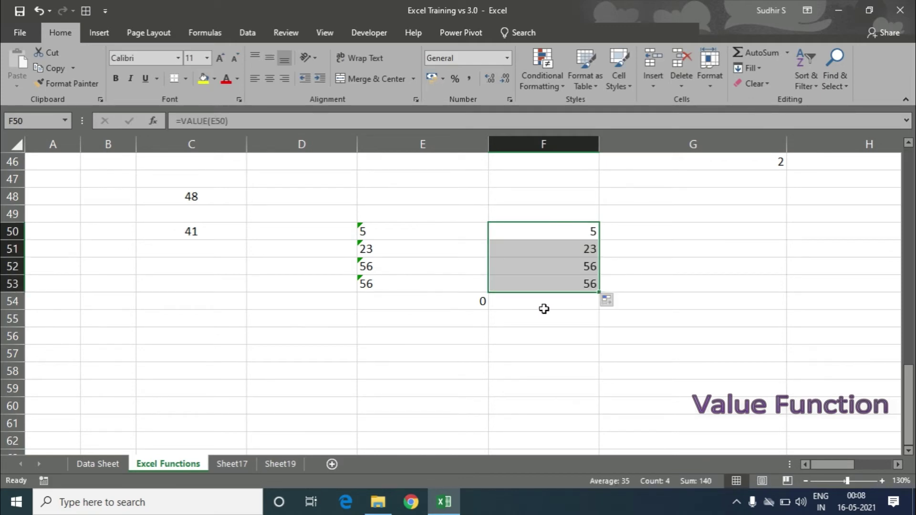
{"action": "left_click", "coordinate": [477, 301]}
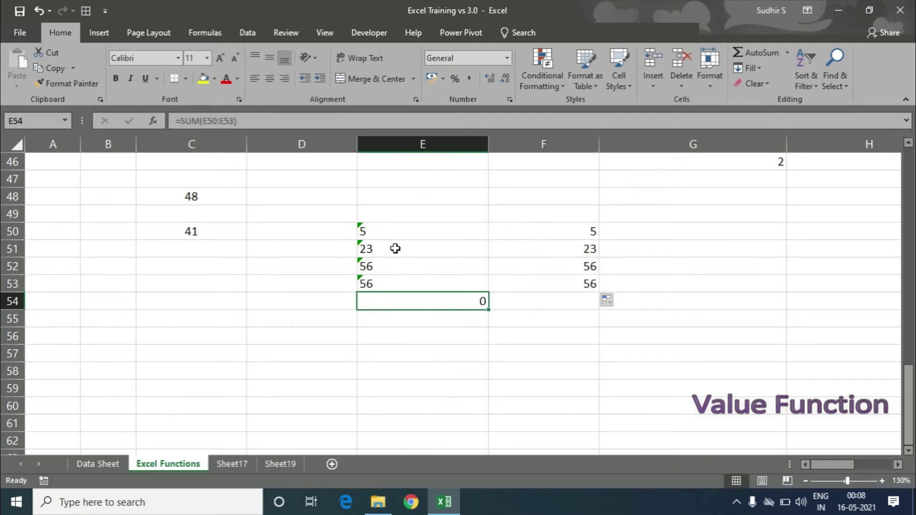
{"action": "left_click", "coordinate": [379, 229]}
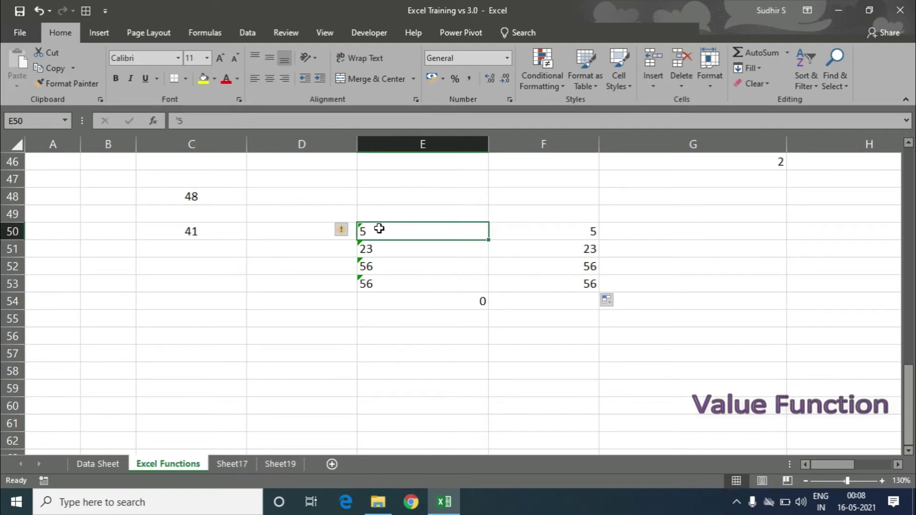
{"action": "left_click", "coordinate": [575, 231]}
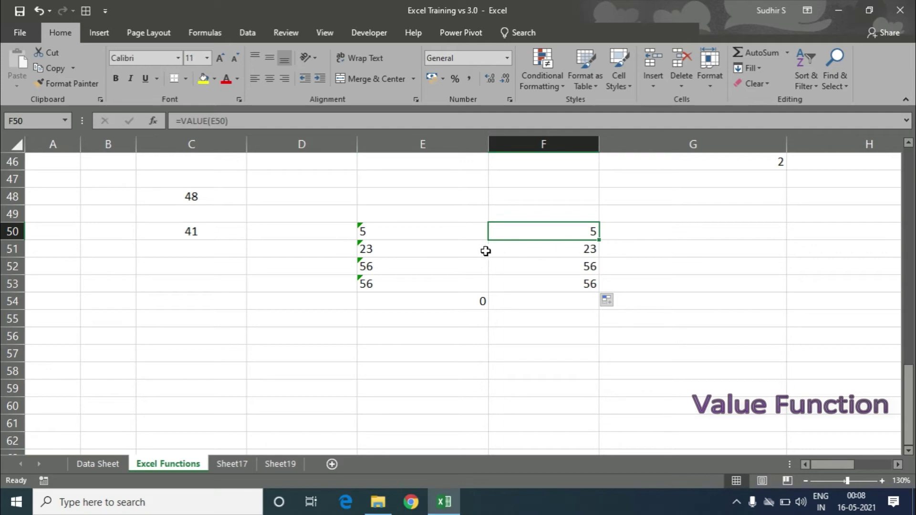
Step: Try to total the converted numbers in F54 with a SUM over the range F50:F54
{"action": "left_click", "coordinate": [557, 304]}
{"action": "type", "text": "=sum"}
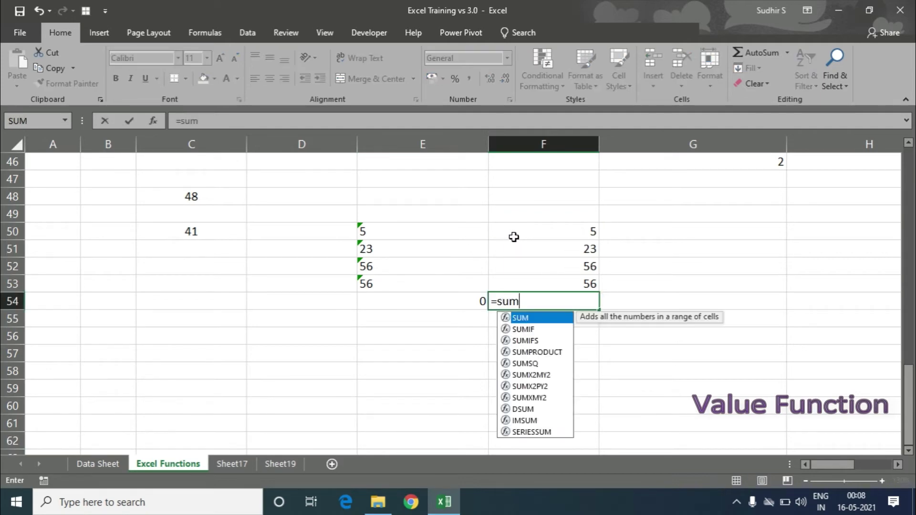
{"action": "key", "text": "Tab"}
{"action": "left_click_drag", "start_coordinate": [529, 231], "coordinate": [540, 301]}
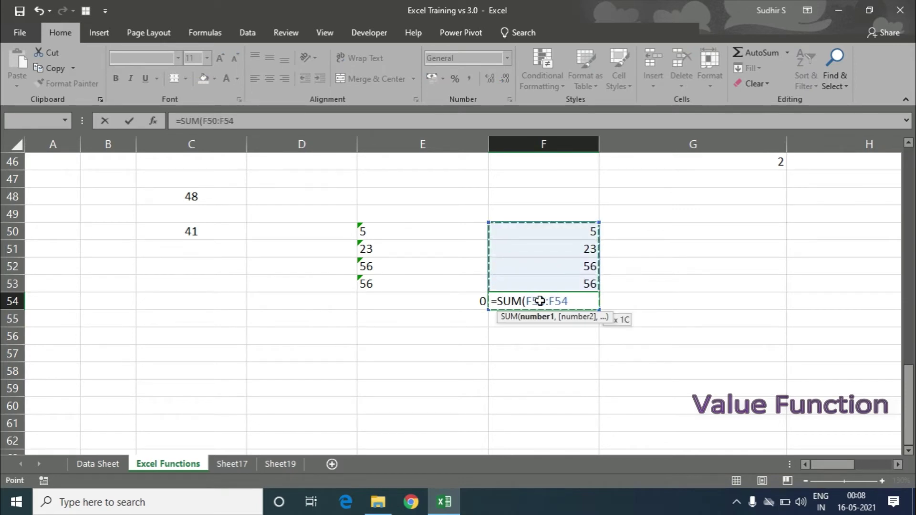
{"action": "key", "text": "Return"}
{"action": "key", "text": "Return"}
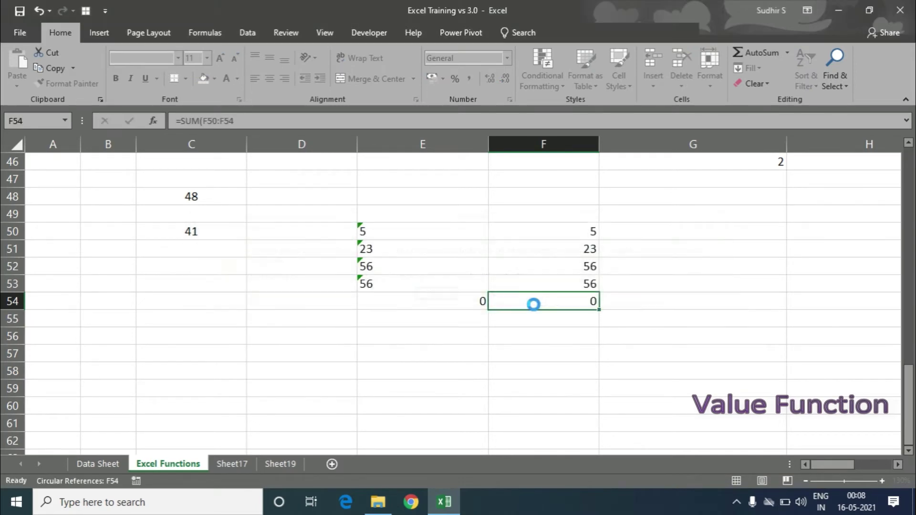
{"action": "key", "text": "Up"}
{"action": "key", "text": "F2"}
{"action": "key", "text": "Escape"}
Step: Enter the formula =SUM(F50:F53) in F54 and compare it with the sum of the text-stored numbers in column E
{"action": "type", "text": "=su"}
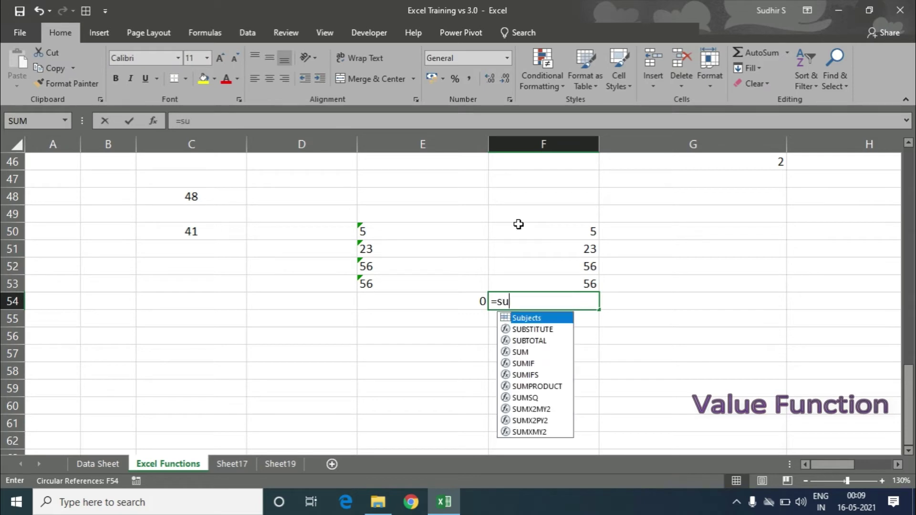
{"action": "key", "text": "Tab"}
{"action": "left_click_drag", "start_coordinate": [550, 236], "coordinate": [531, 288]}
{"action": "key", "text": "Return"}
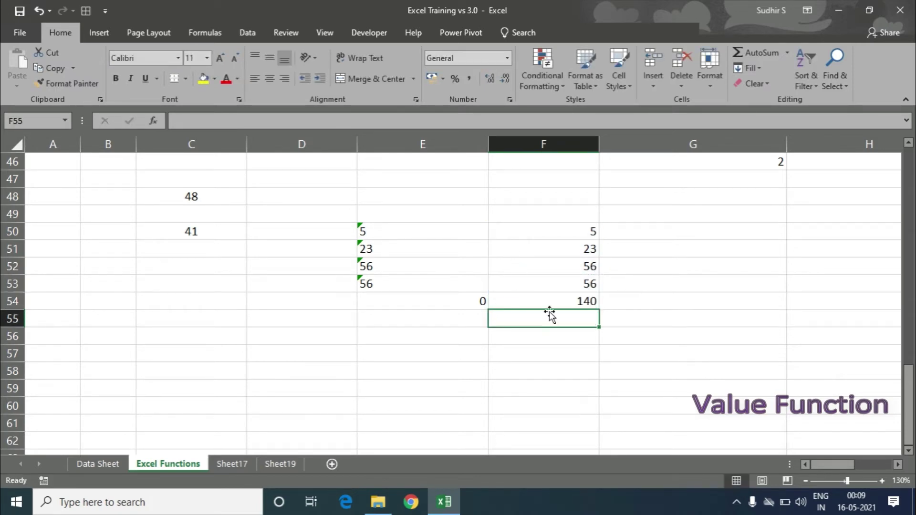
{"action": "left_click", "coordinate": [578, 300]}
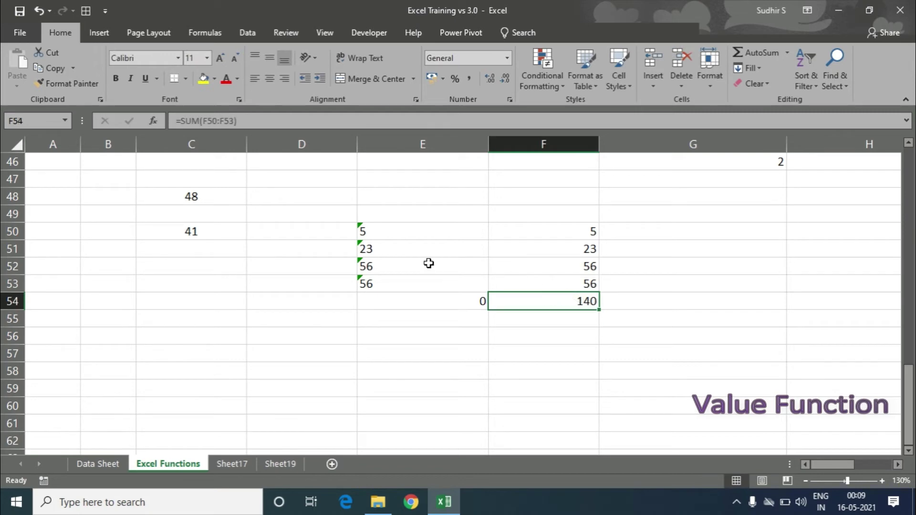
{"action": "left_click_drag", "start_coordinate": [394, 230], "coordinate": [390, 290]}
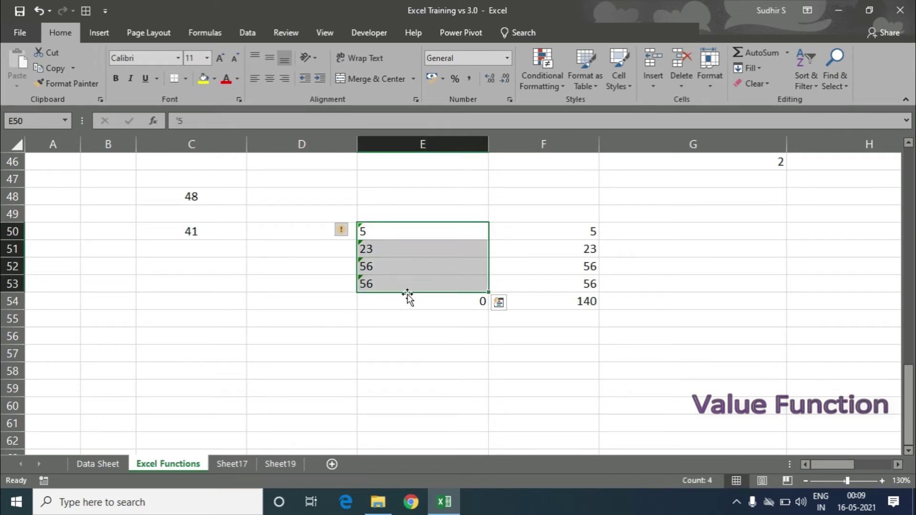
{"action": "left_click", "coordinate": [541, 299]}
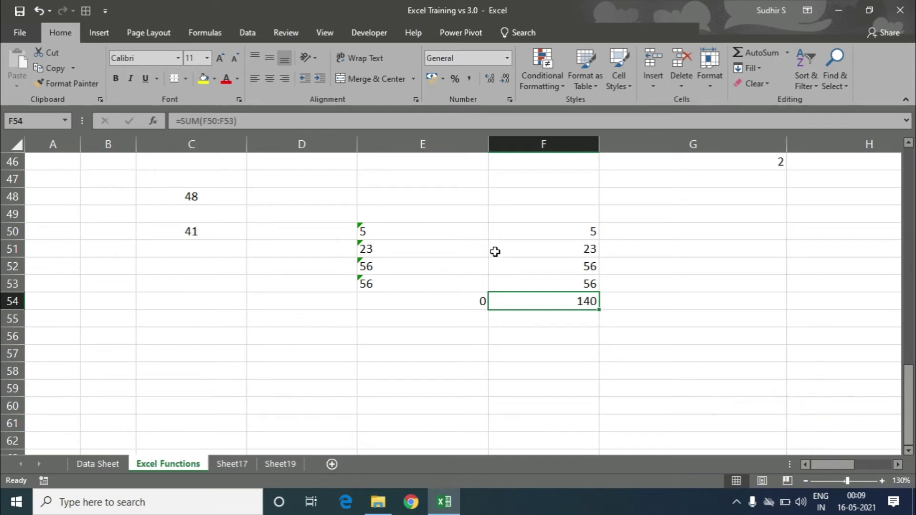
Step: Check the function list for the next function, ISBLANK, and enter 33 in D57 as its sample data
{"action": "scroll", "coordinate": [495, 251], "scroll_direction": "up", "scroll_amount": 15}
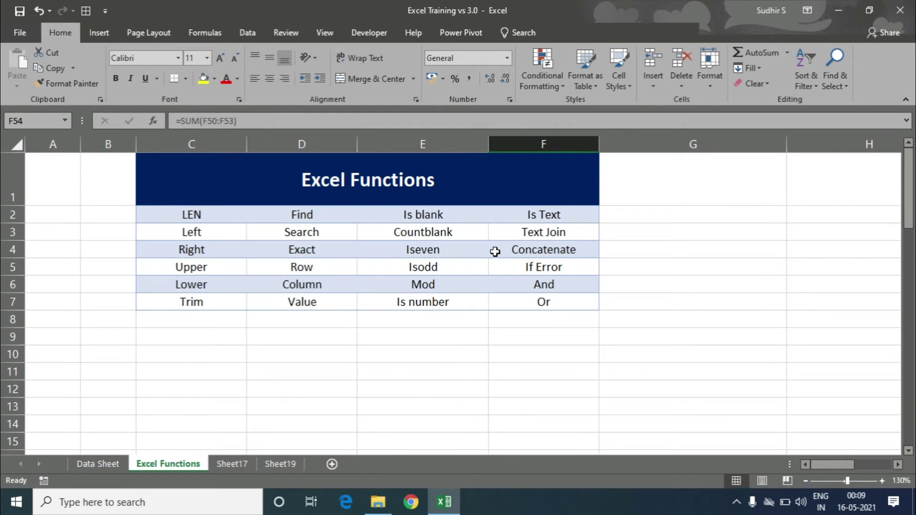
{"action": "scroll", "coordinate": [495, 251], "scroll_direction": "down", "scroll_amount": 16}
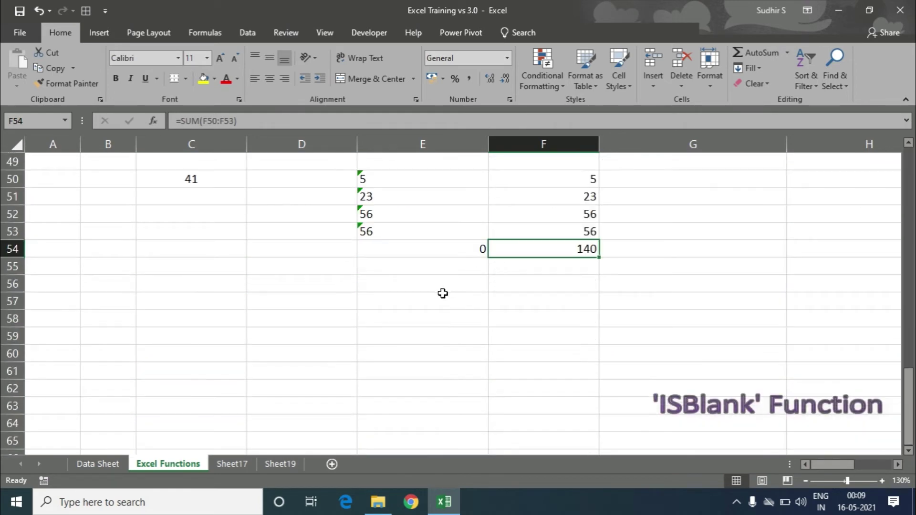
{"action": "left_click", "coordinate": [326, 300]}
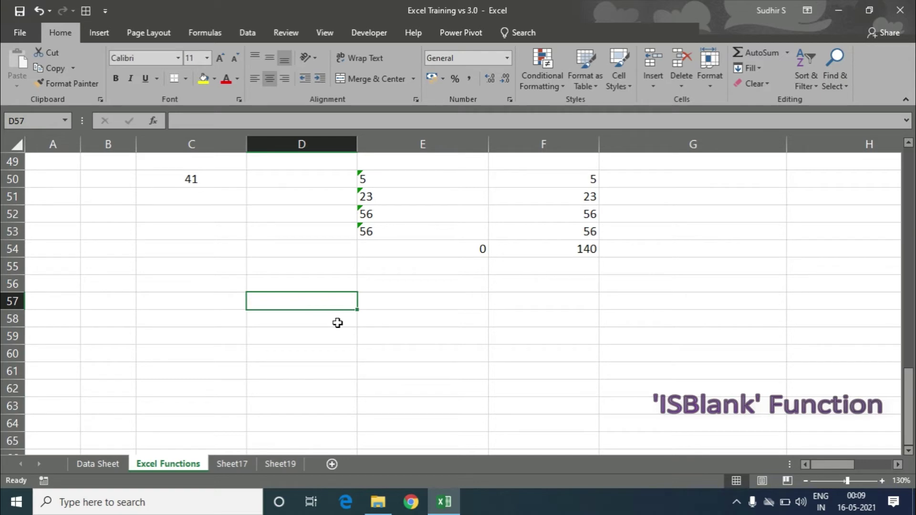
{"action": "type", "text": "33"}
{"action": "key", "text": "Return"}
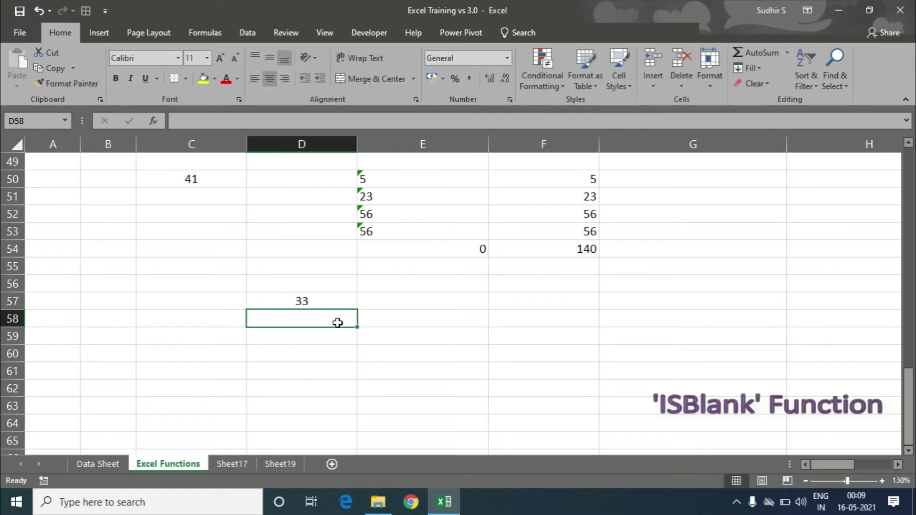
Step: Enter 24 in D59 and 23 in D61, D62 and D64, leaving D58, D60 and D63 empty
{"action": "key", "text": "Return"}
{"action": "type", "text": "24"}
{"action": "key", "text": "Return"}
{"action": "key", "text": "Return"}
{"action": "type", "text": "23"}
{"action": "key", "text": "Return"}
{"action": "type", "text": "23"}
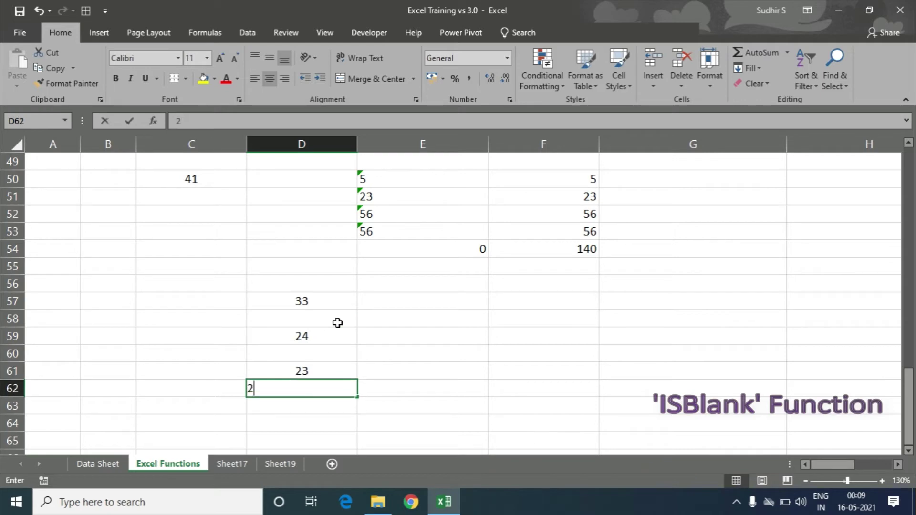
{"action": "key", "text": "Return"}
{"action": "key", "text": "Return"}
{"action": "type", "text": "23"}
{"action": "key", "text": "Return"}
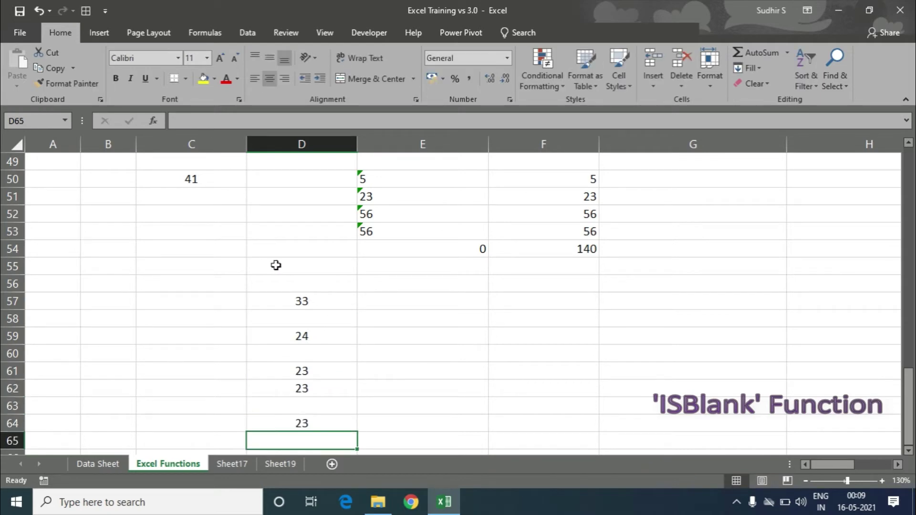
Step: Enter =ISBLANK(D57) in cell E57 to test whether the adjacent cell is empty
{"action": "left_click", "coordinate": [384, 300]}
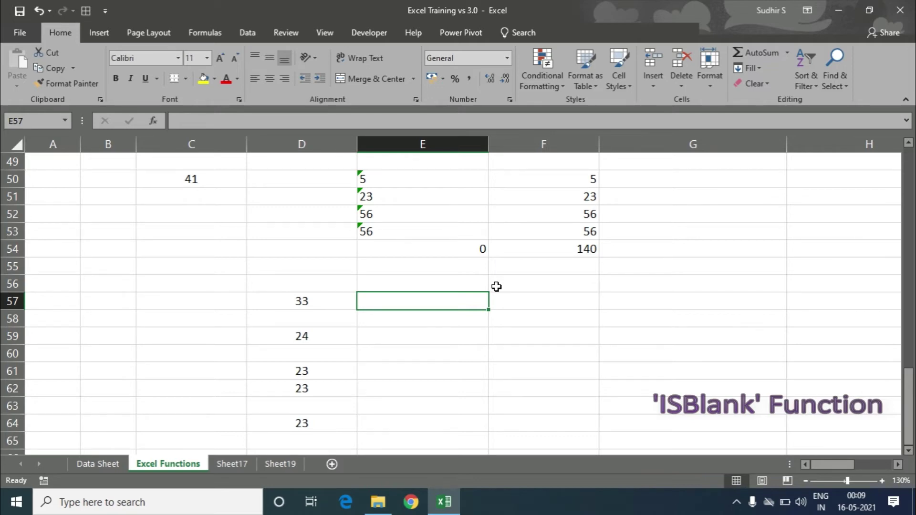
{"action": "type", "text": "=isbl"}
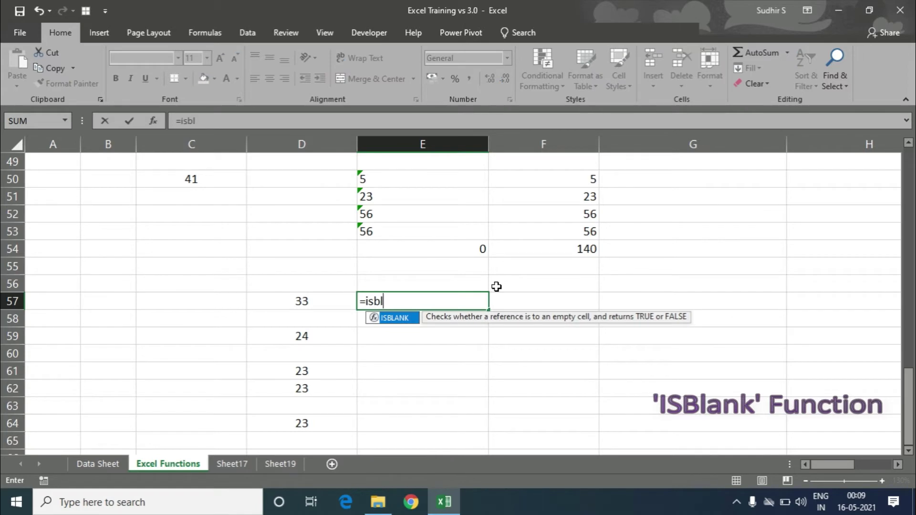
{"action": "key", "text": "Tab"}
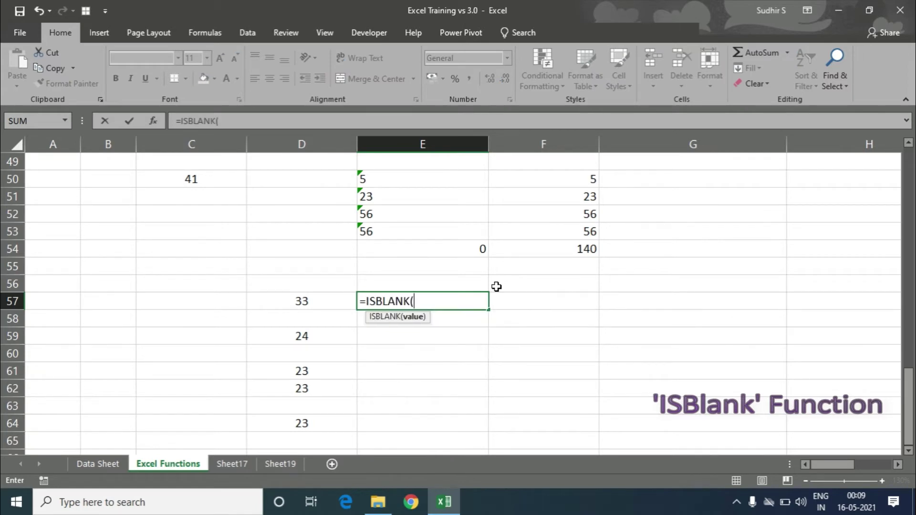
{"action": "left_click", "coordinate": [318, 298]}
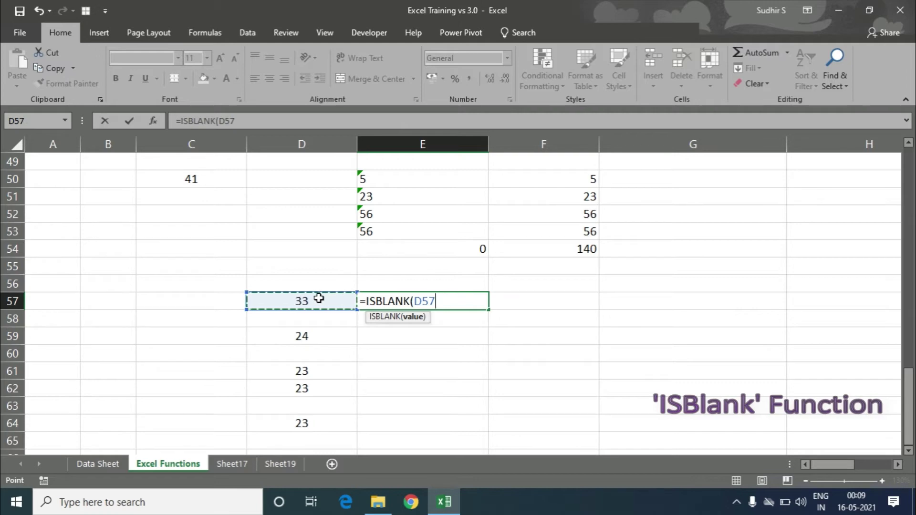
{"action": "type", "text": ")"}
{"action": "key", "text": "Return"}
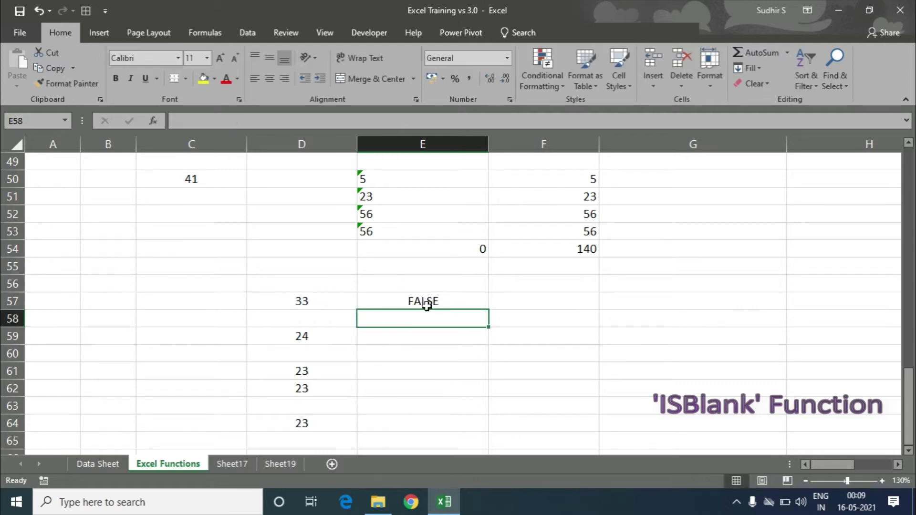
Step: Fill the ISBLANK formula from E57 down to E64 and check the formulas in E58, E60 and E63
{"action": "left_click", "coordinate": [461, 296]}
{"action": "left_click_drag", "start_coordinate": [489, 310], "coordinate": [458, 431]}
{"action": "left_click", "coordinate": [449, 318]}
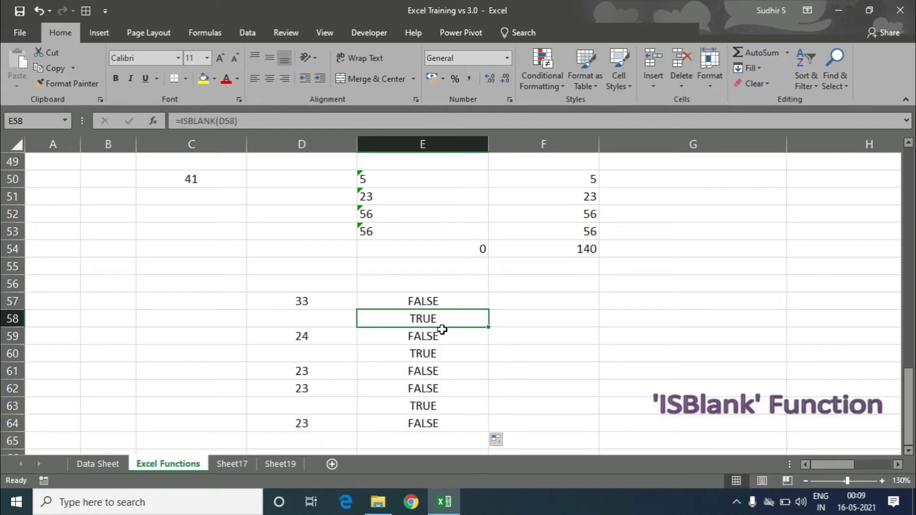
{"action": "left_click", "coordinate": [434, 353]}
{"action": "left_click", "coordinate": [423, 405]}
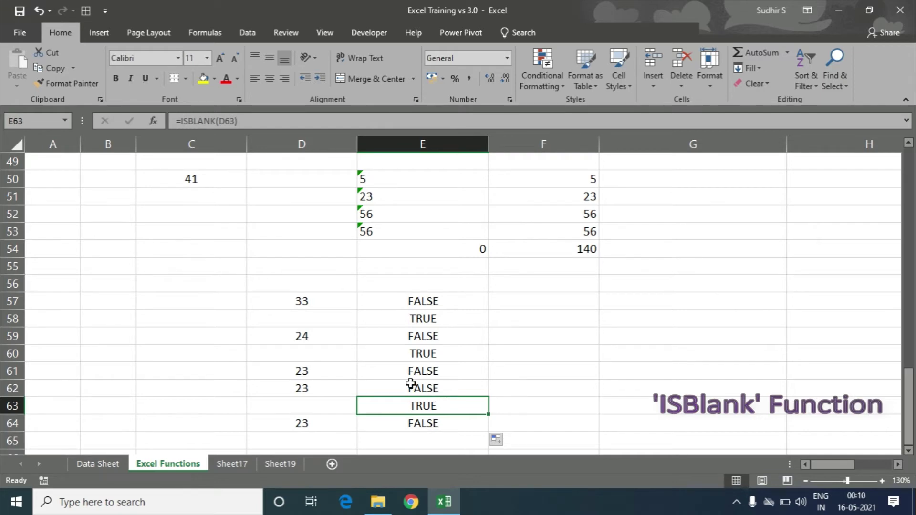
Step: Find Countblank in the Excel Functions list and enter =COUNTBLANK(D57:D64) in cell F57
{"action": "scroll", "coordinate": [545, 348], "scroll_direction": "up", "scroll_amount": 12}
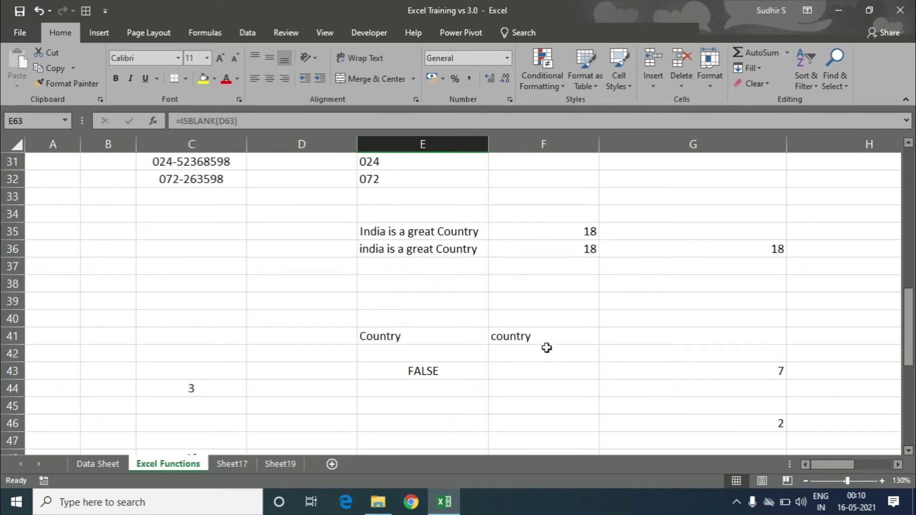
{"action": "scroll", "coordinate": [547, 348], "scroll_direction": "up", "scroll_amount": 4}
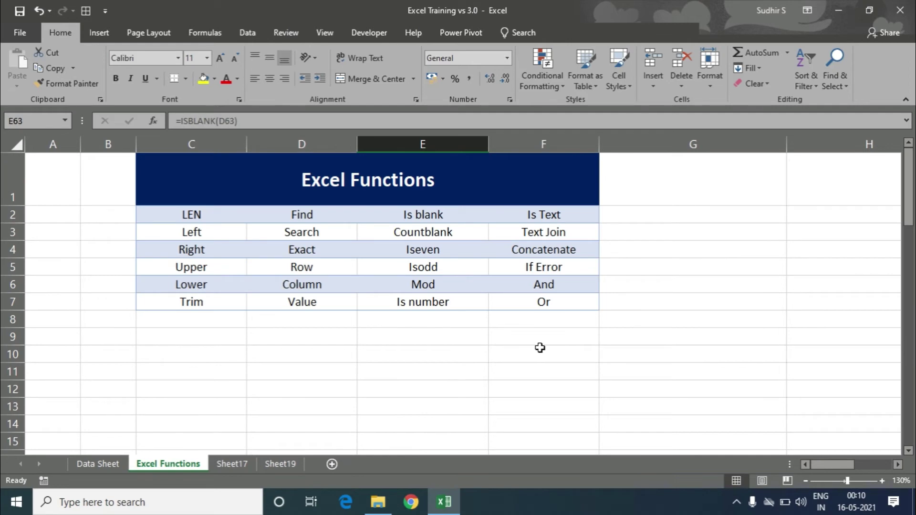
{"action": "left_click", "coordinate": [466, 238]}
{"action": "scroll", "coordinate": [529, 337], "scroll_direction": "down", "scroll_amount": 8}
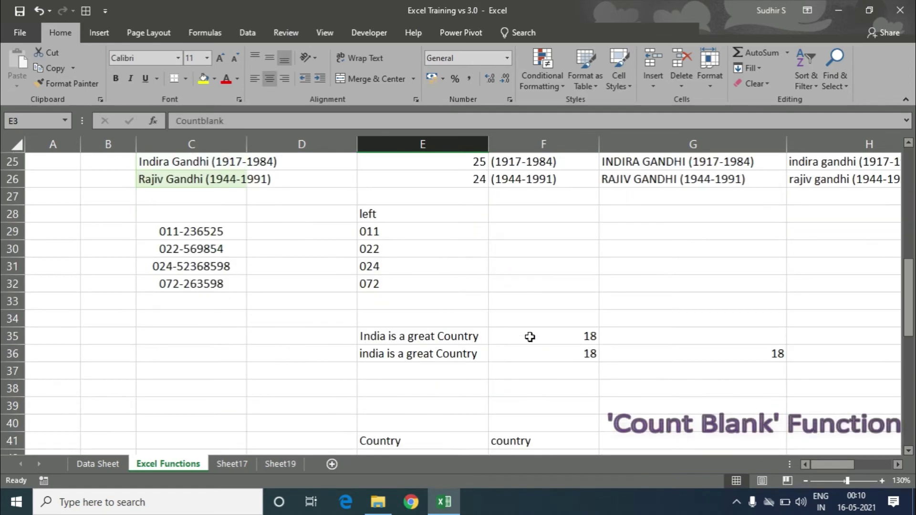
{"action": "scroll", "coordinate": [530, 337], "scroll_direction": "down", "scroll_amount": 9}
{"action": "left_click", "coordinate": [539, 295]}
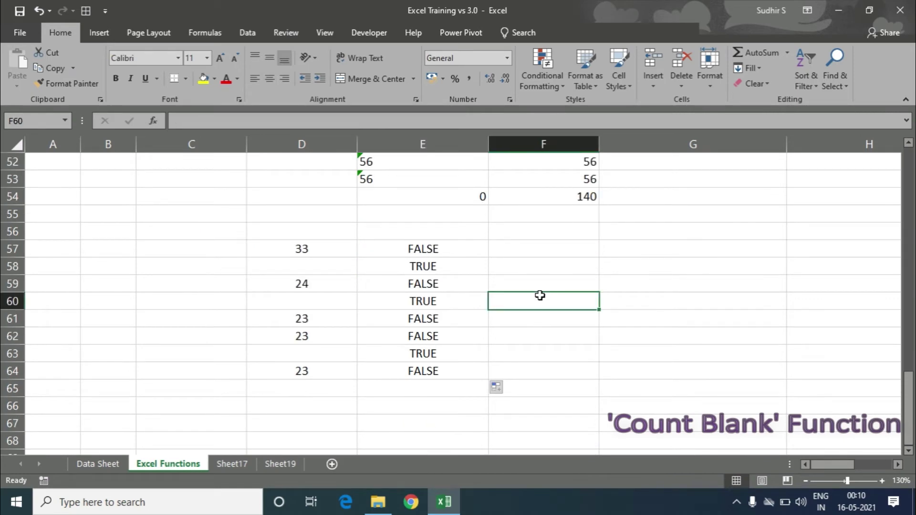
{"action": "left_click", "coordinate": [554, 268]}
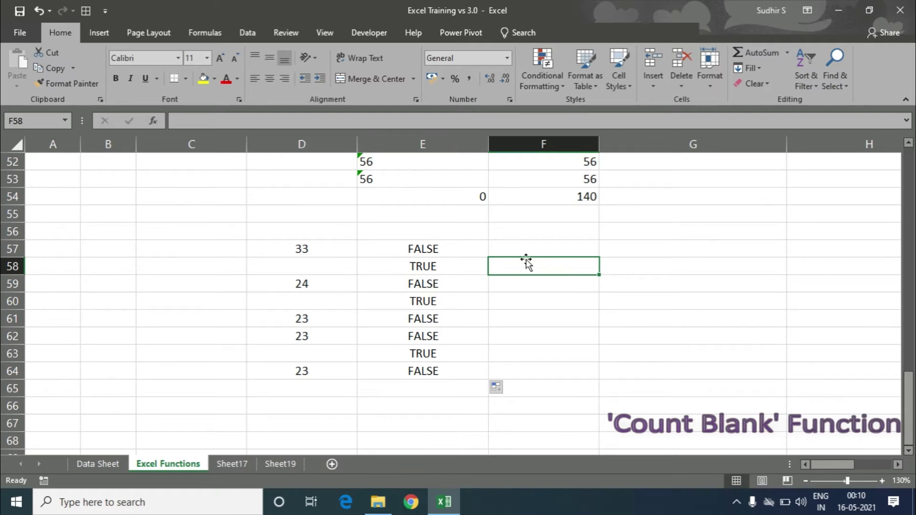
{"action": "key", "text": "Up"}
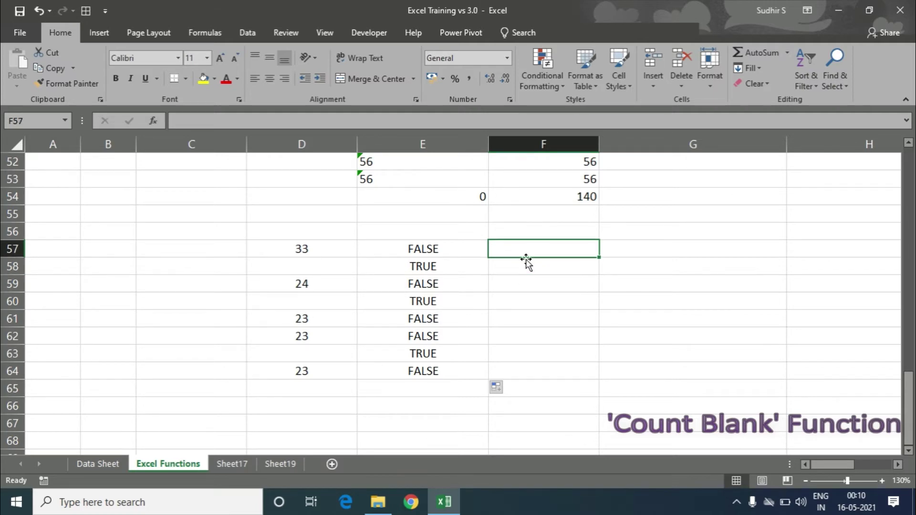
{"action": "type", "text": "=countbl"}
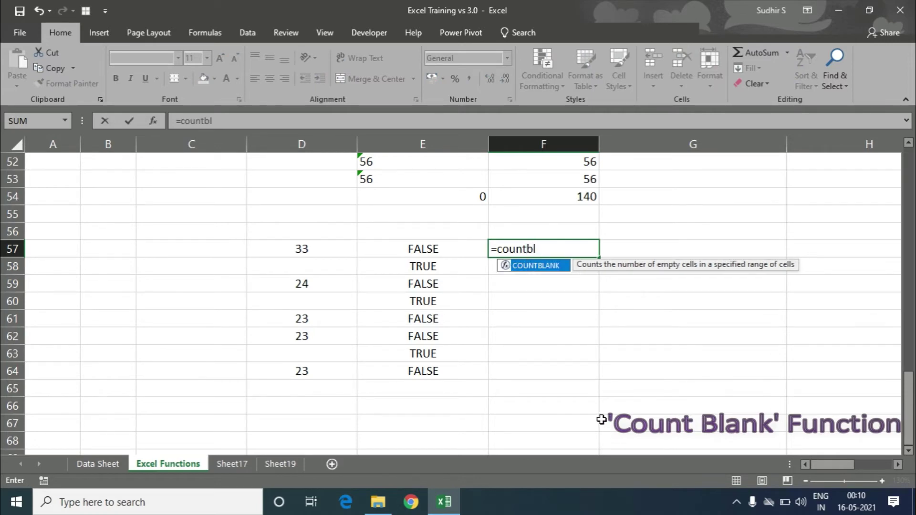
{"action": "key", "text": "Tab"}
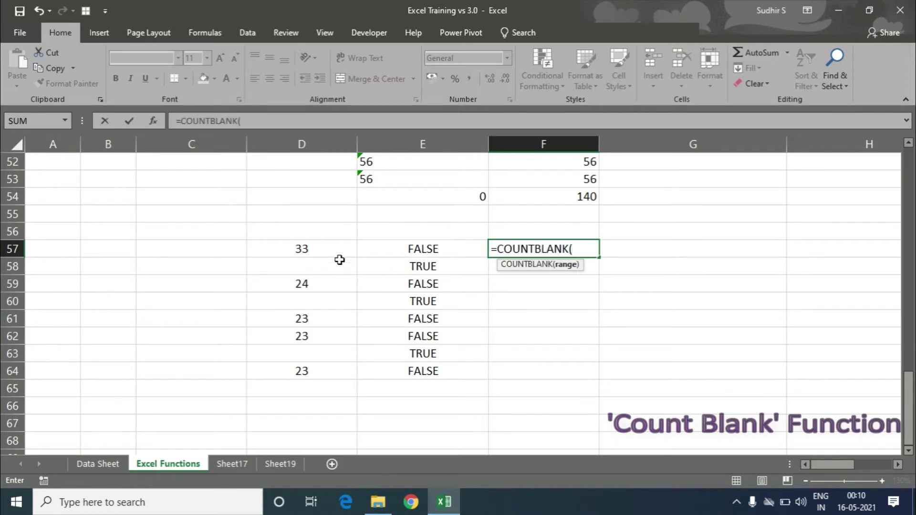
{"action": "left_click_drag", "start_coordinate": [334, 249], "coordinate": [330, 372]}
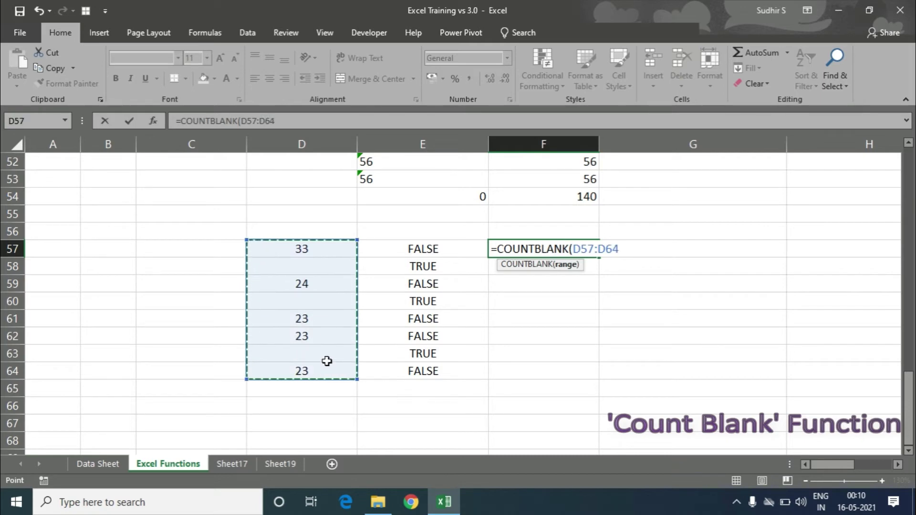
{"action": "type", "text": ")"}
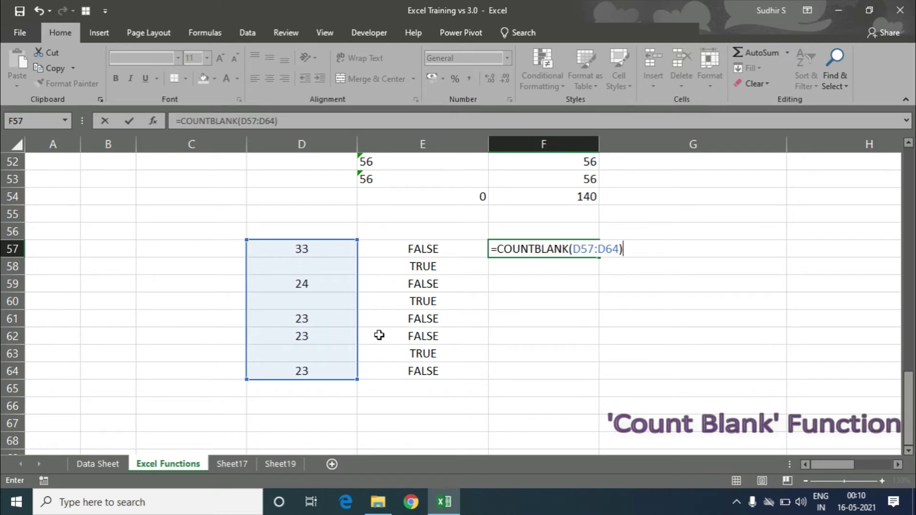
{"action": "key", "text": "Return"}
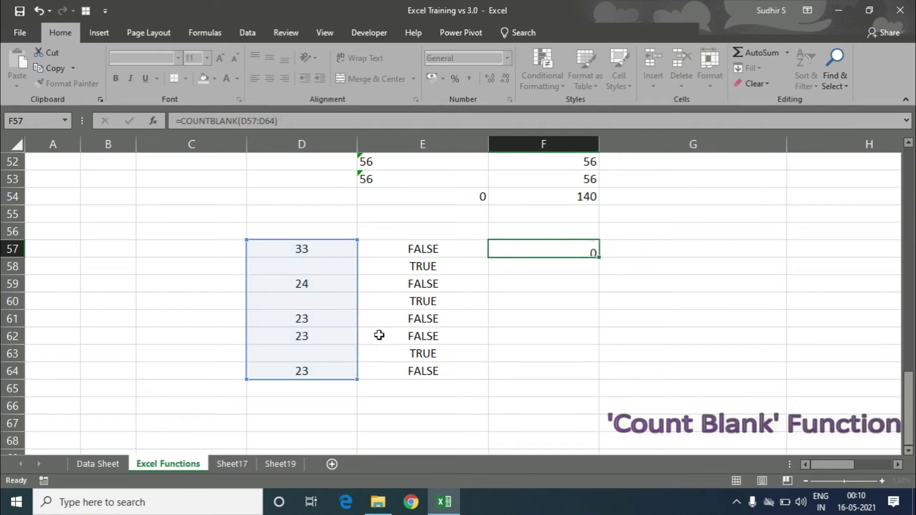
{"action": "key", "text": "Up"}
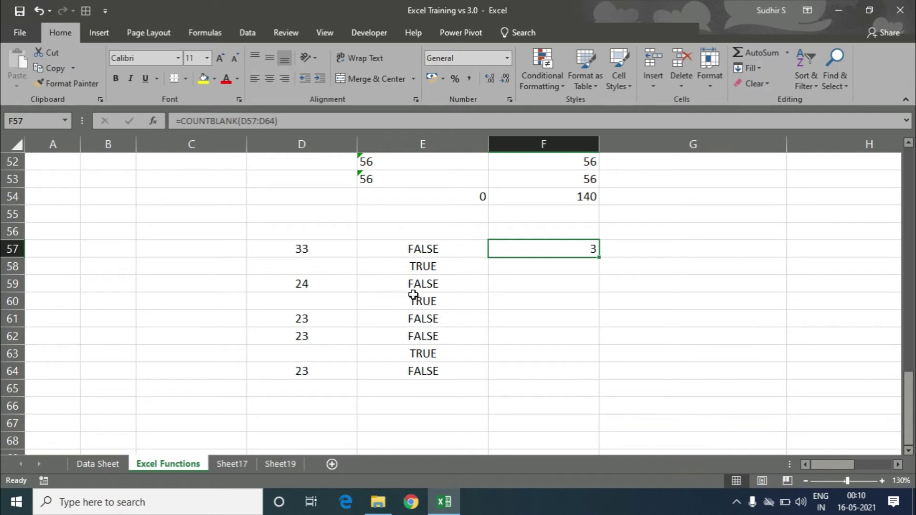
Step: Enter =ISEVEN(F50) in cell G50 and fill the formula down to G54
{"action": "scroll", "coordinate": [413, 295], "scroll_direction": "up", "scroll_amount": 17}
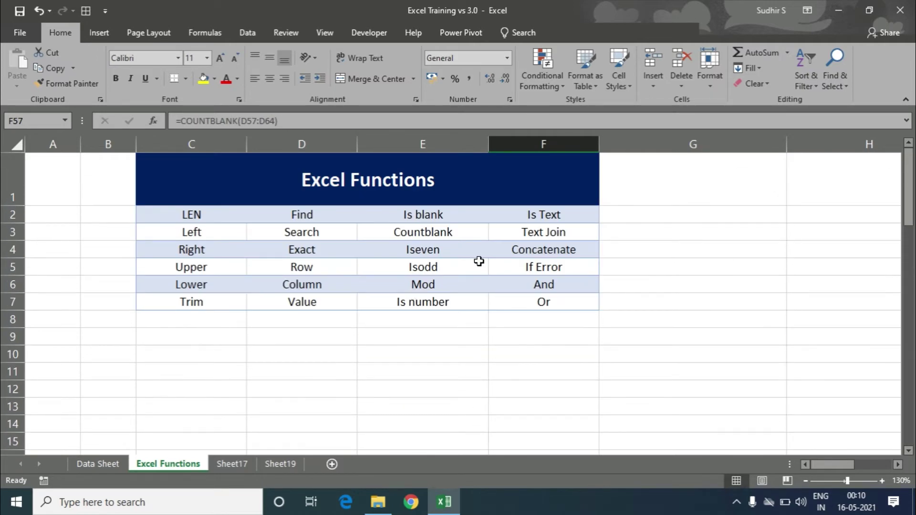
{"action": "scroll", "coordinate": [478, 261], "scroll_direction": "down", "scroll_amount": 15}
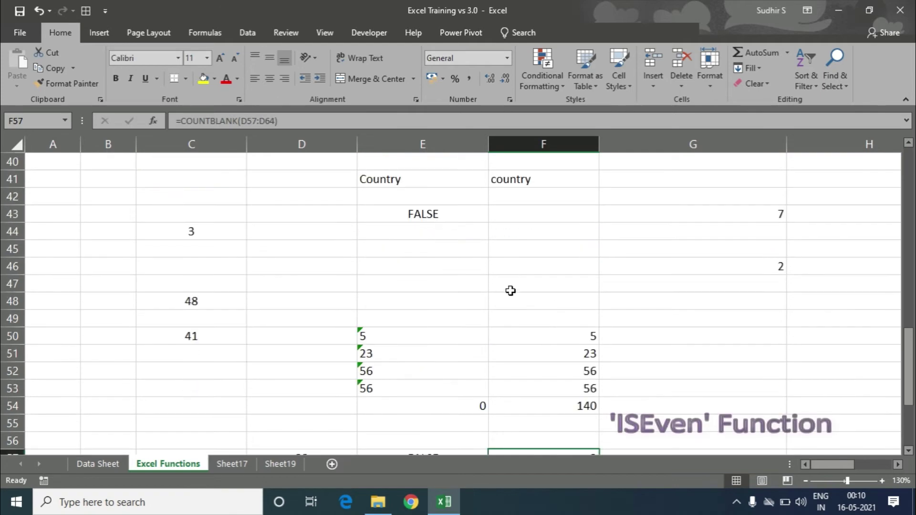
{"action": "scroll", "coordinate": [509, 292], "scroll_direction": "down", "scroll_amount": 1}
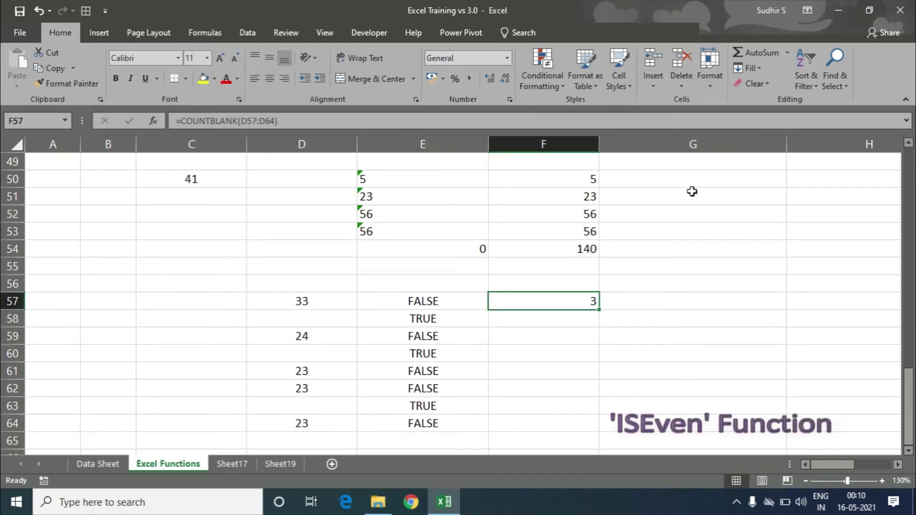
{"action": "left_click", "coordinate": [677, 182]}
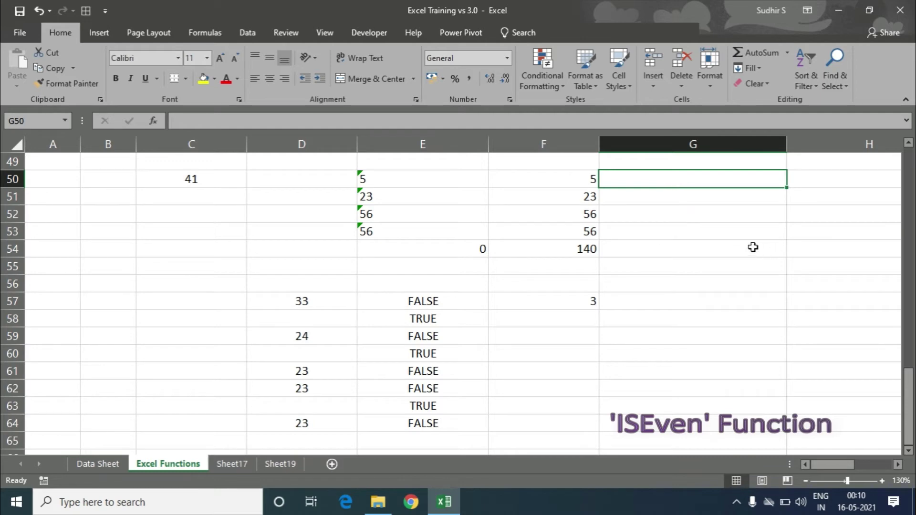
{"action": "type", "text": "="}
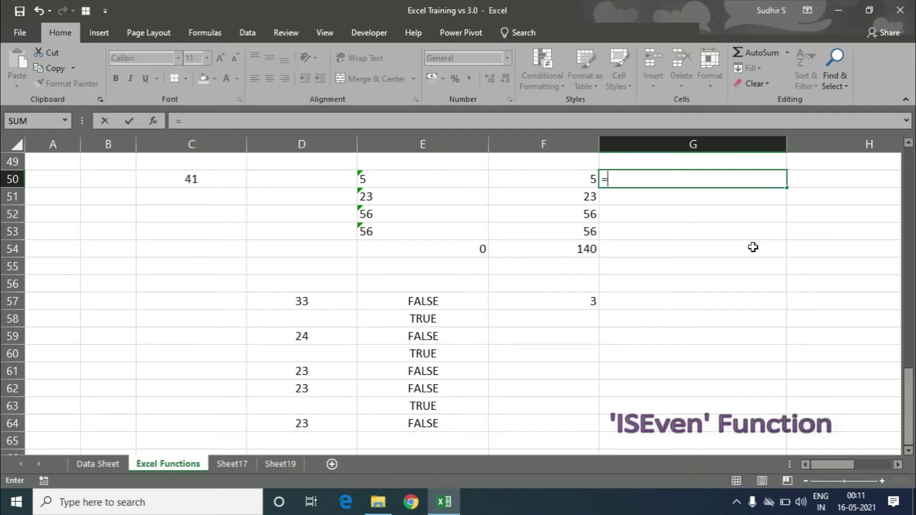
{"action": "type", "text": "ise"}
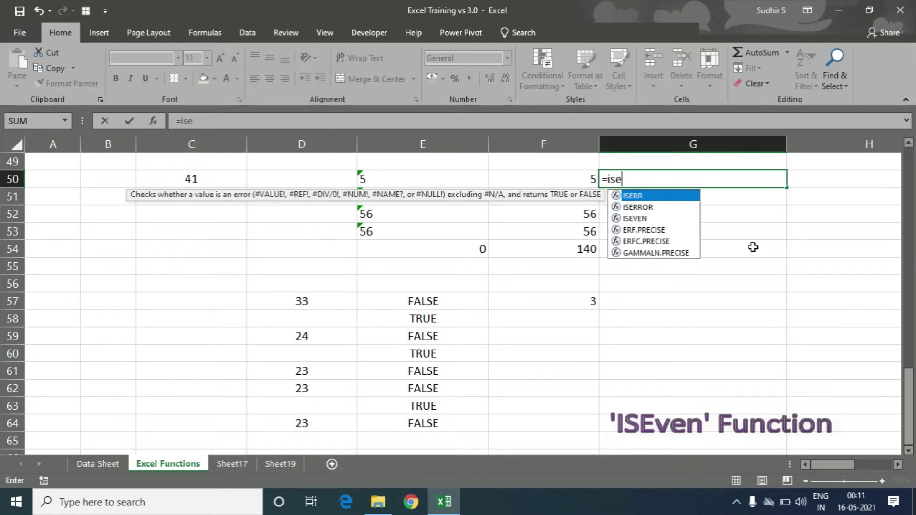
{"action": "key", "text": "Down"}
{"action": "key", "text": "Down"}
{"action": "key", "text": "Tab"}
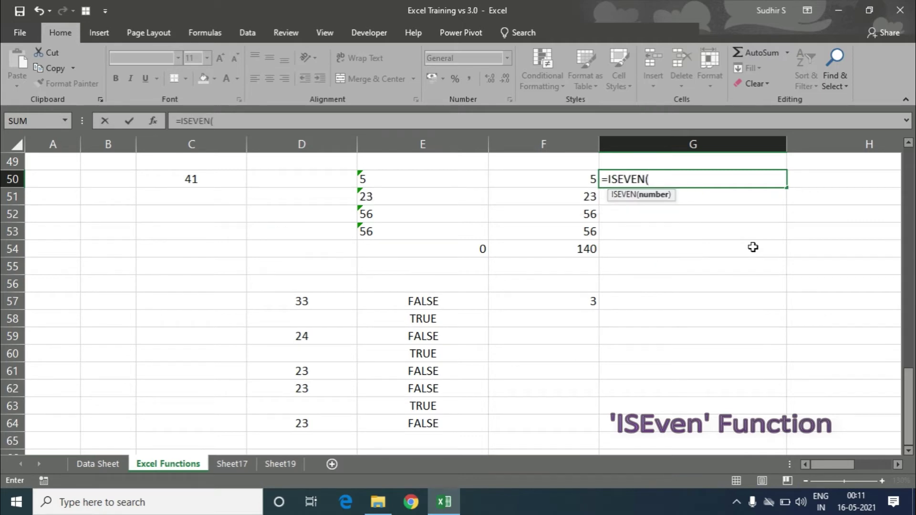
{"action": "left_click", "coordinate": [549, 183]}
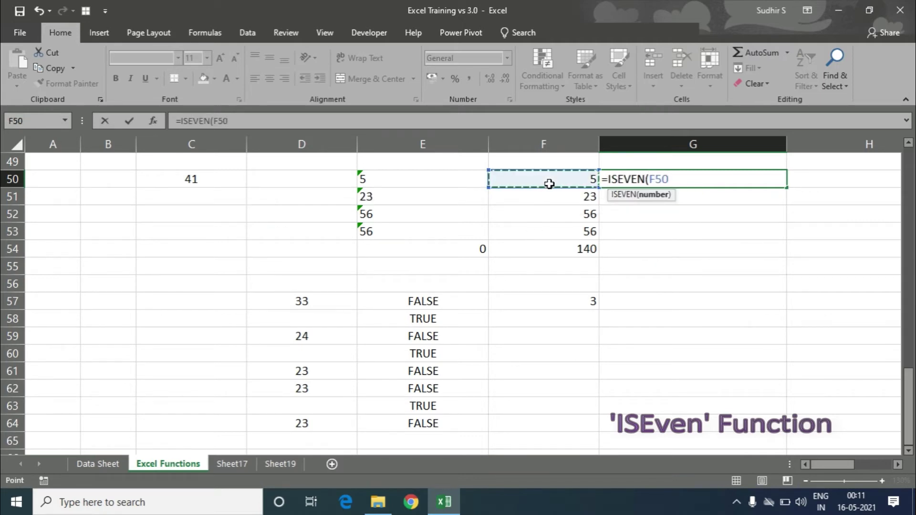
{"action": "type", "text": ")"}
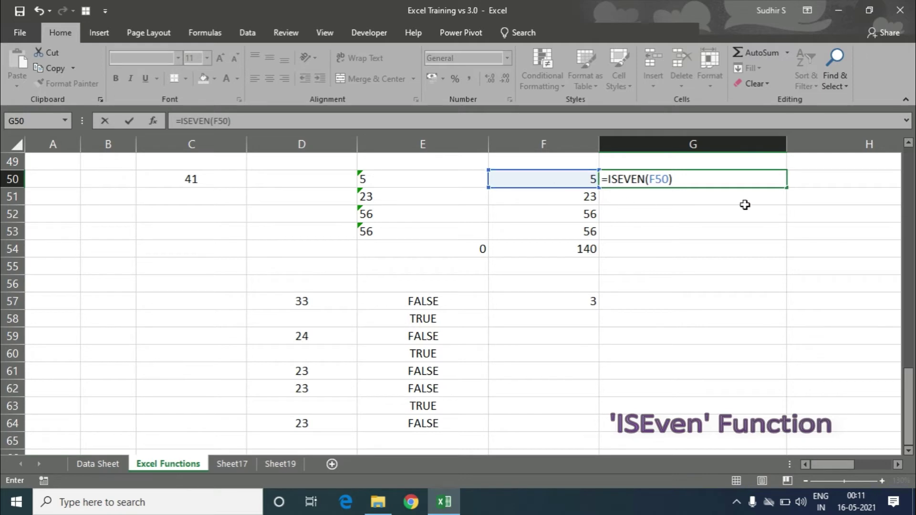
{"action": "key", "text": "Return"}
{"action": "left_click", "coordinate": [756, 178]}
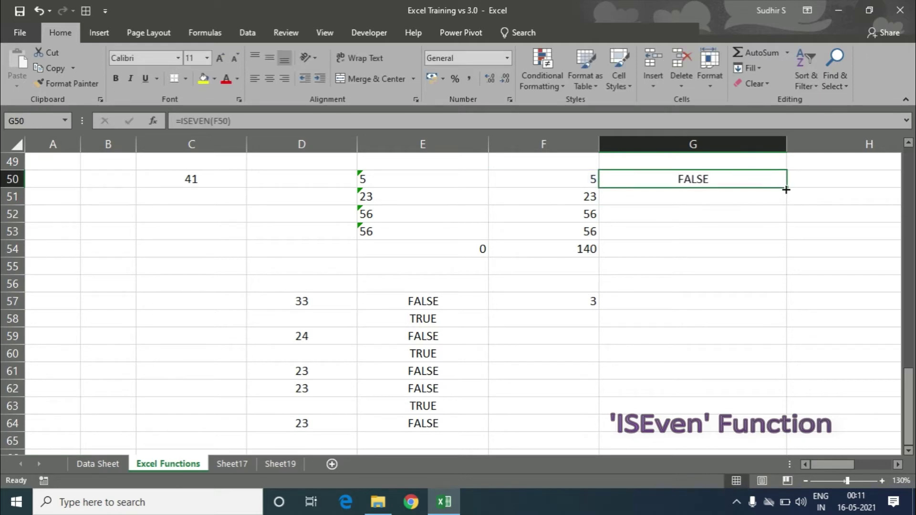
{"action": "left_click_drag", "start_coordinate": [785, 190], "coordinate": [767, 253]}
Step: Enter =ISODD(F50) in cell H50 to test whether the number in F50 is odd
{"action": "left_click", "coordinate": [810, 181]}
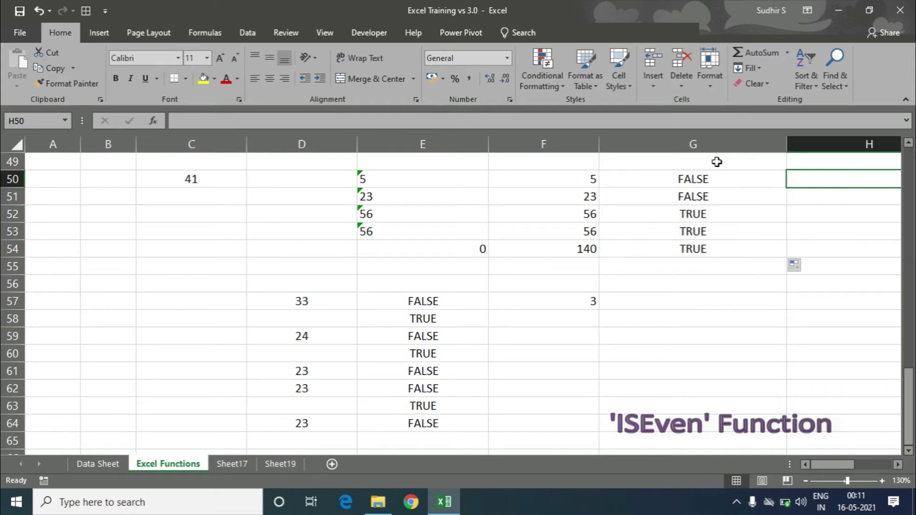
{"action": "scroll", "coordinate": [717, 161], "scroll_direction": "right", "scroll_amount": 3}
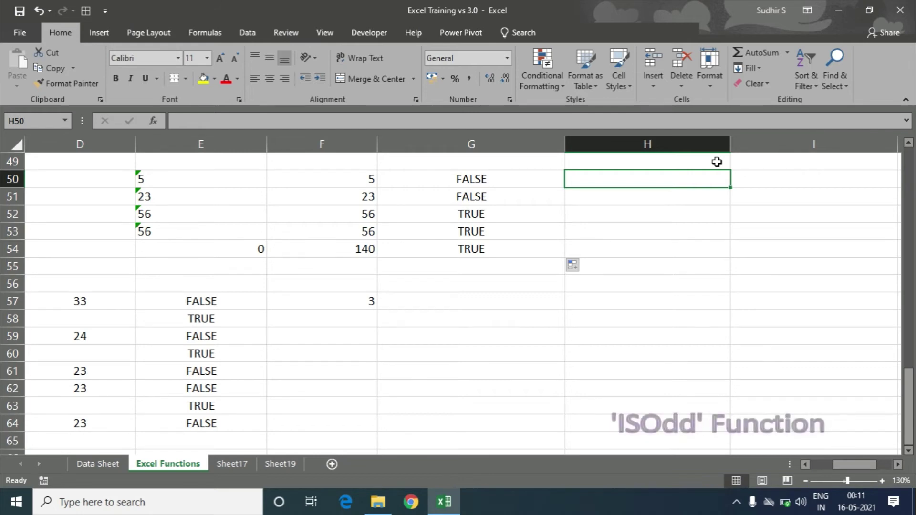
{"action": "type", "text": "=isod"}
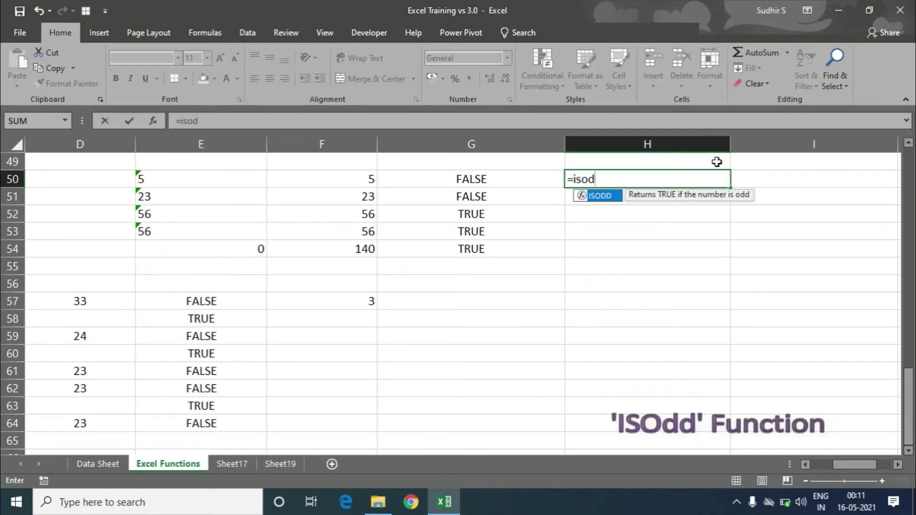
{"action": "key", "text": "Tab"}
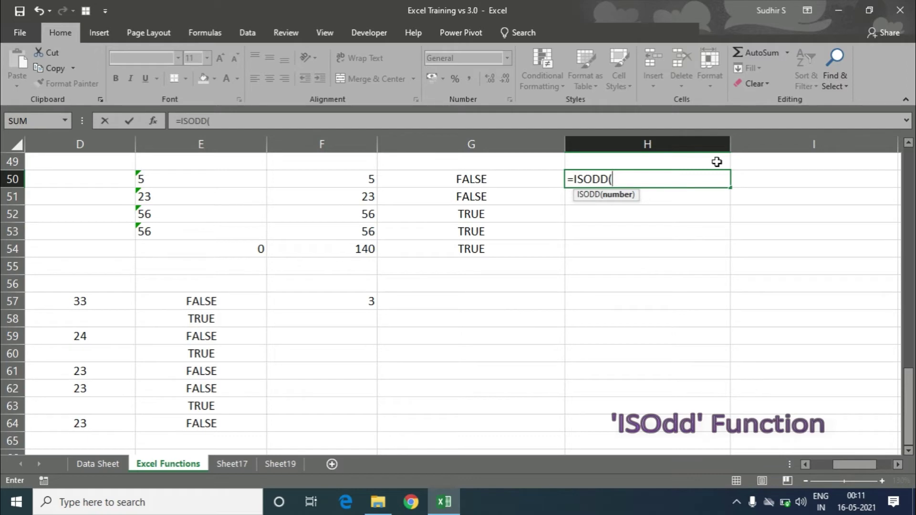
{"action": "left_click", "coordinate": [344, 179]}
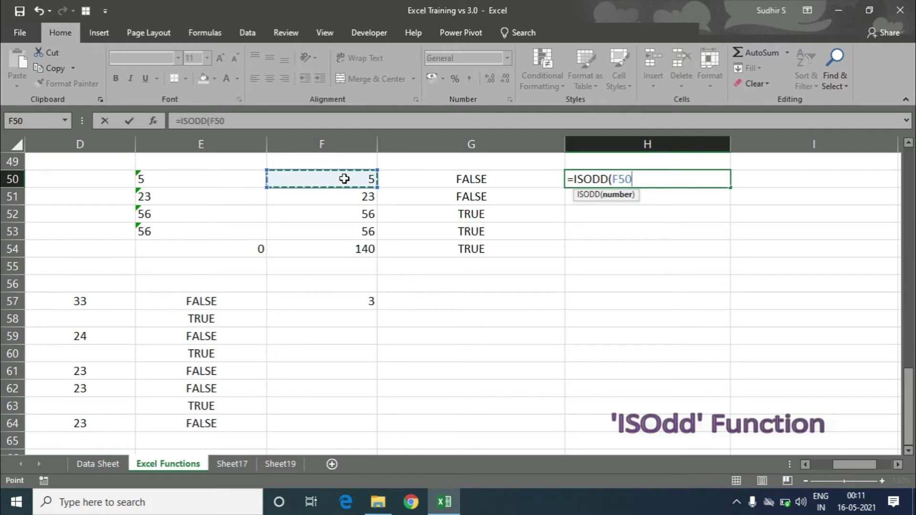
{"action": "type", "text": ")"}
{"action": "key", "text": "Return"}
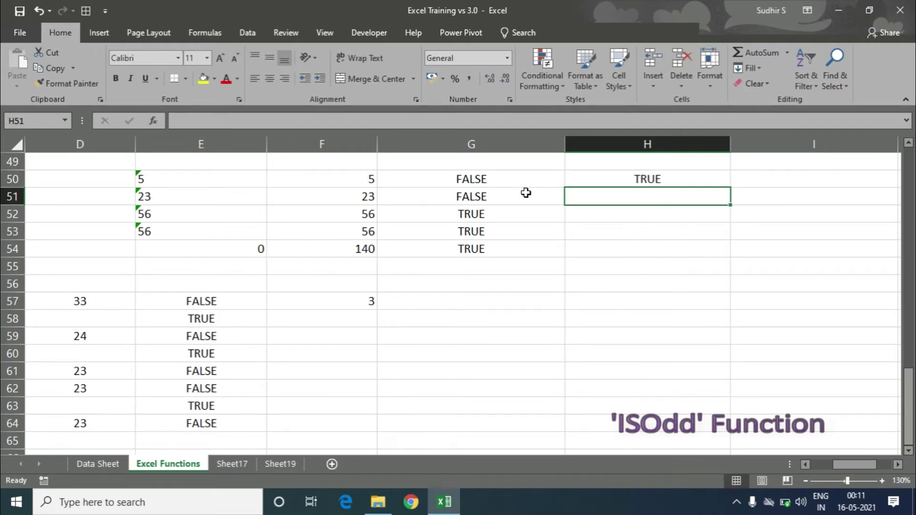
Step: Fill the ISODD formula from H50 down to H54 and check the formula in H52
{"action": "left_click", "coordinate": [675, 179]}
{"action": "left_click_drag", "start_coordinate": [730, 187], "coordinate": [704, 258]}
{"action": "left_click", "coordinate": [369, 198]}
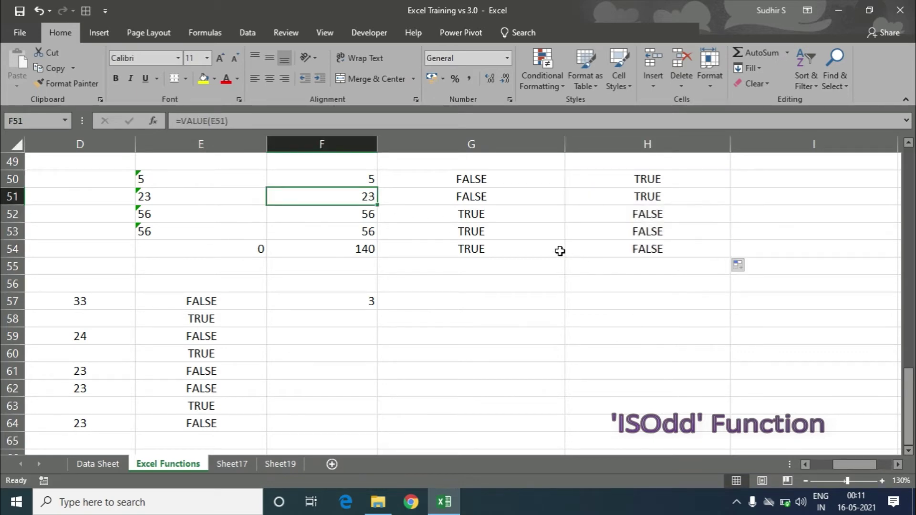
{"action": "key", "text": "Right"}
{"action": "key", "text": "Right"}
{"action": "key", "text": "Down"}
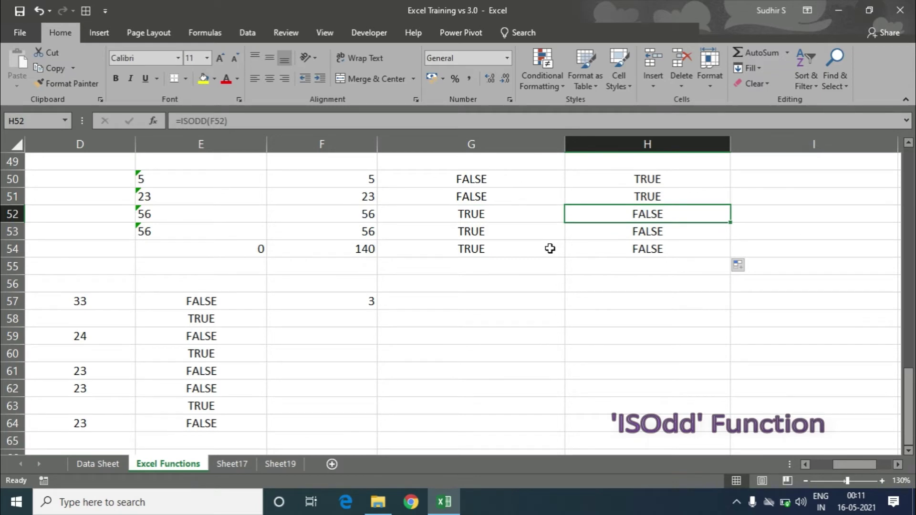
Step: Enter the sample values 34, erer, india, 34 and 35 in cells F59 to F63
{"action": "scroll", "coordinate": [550, 249], "scroll_direction": "up", "scroll_amount": 16}
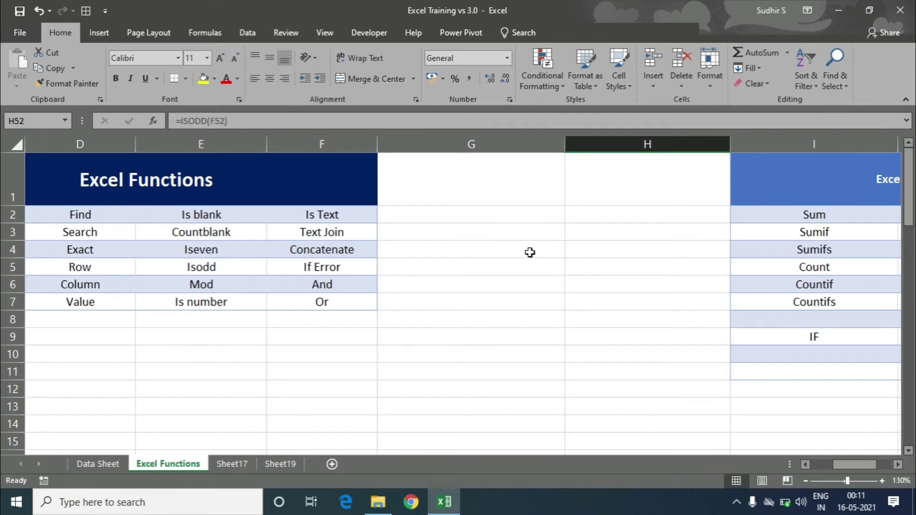
{"action": "scroll", "coordinate": [520, 250], "scroll_direction": "down", "scroll_amount": 8}
{"action": "scroll", "coordinate": [529, 284], "scroll_direction": "down", "scroll_amount": 11}
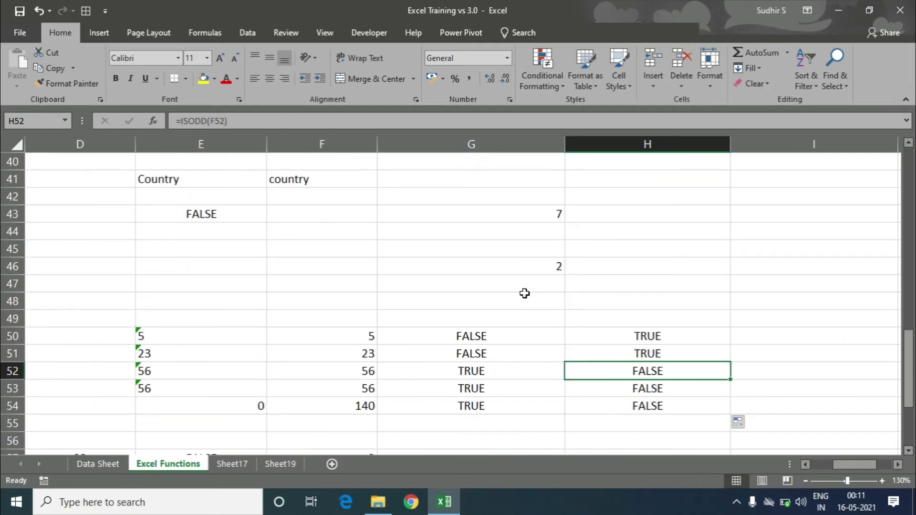
{"action": "scroll", "coordinate": [297, 208], "scroll_direction": "up", "scroll_amount": 2}
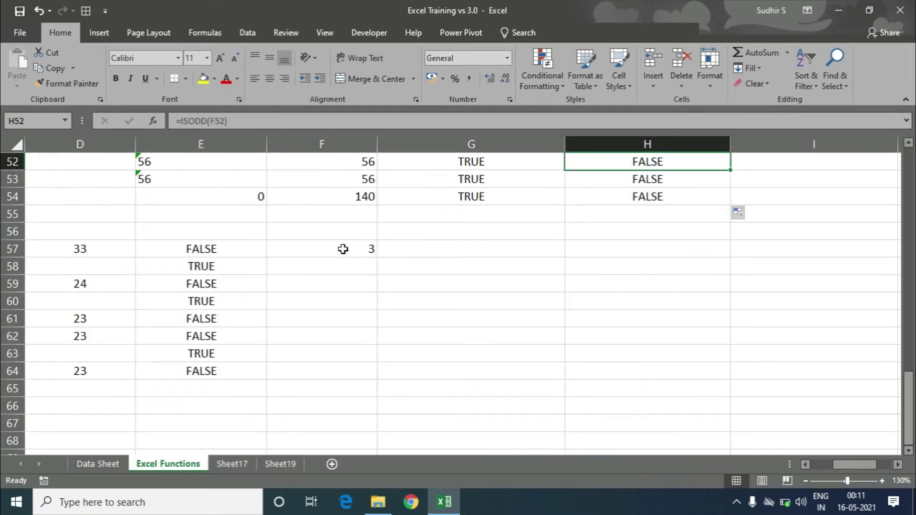
{"action": "left_click", "coordinate": [343, 273]}
{"action": "left_click", "coordinate": [342, 281]}
{"action": "type", "text": "34"}
{"action": "key", "text": "Return"}
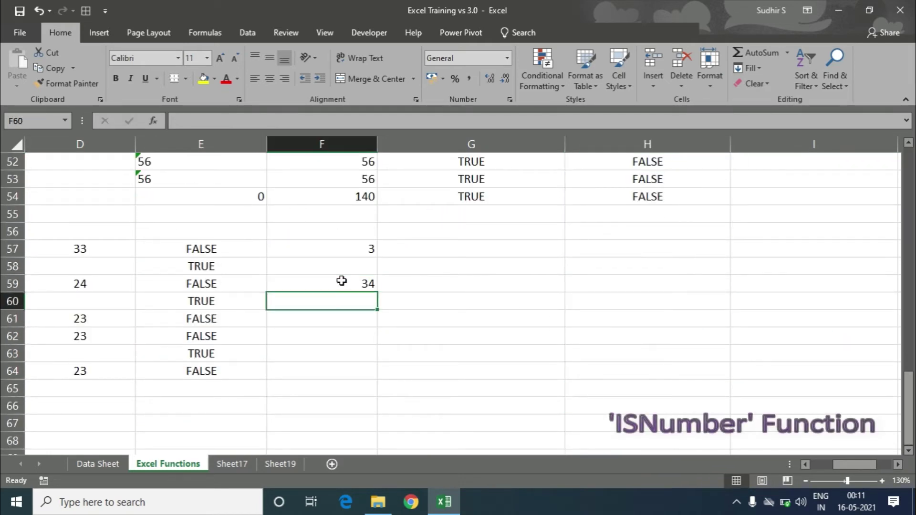
{"action": "type", "text": "erer"}
{"action": "key", "text": "Return"}
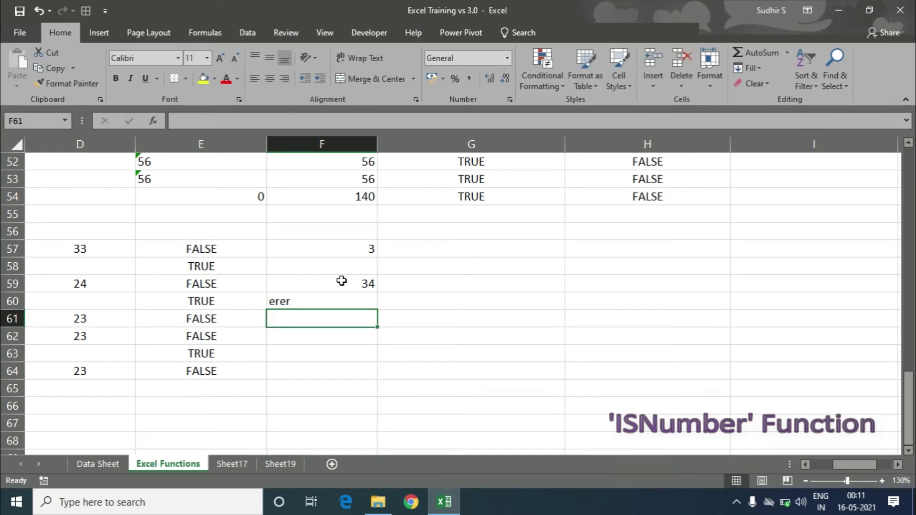
{"action": "type", "text": "india"}
{"action": "key", "text": "Return"}
{"action": "type", "text": "34"}
{"action": "key", "text": "Return"}
{"action": "type", "text": "35"}
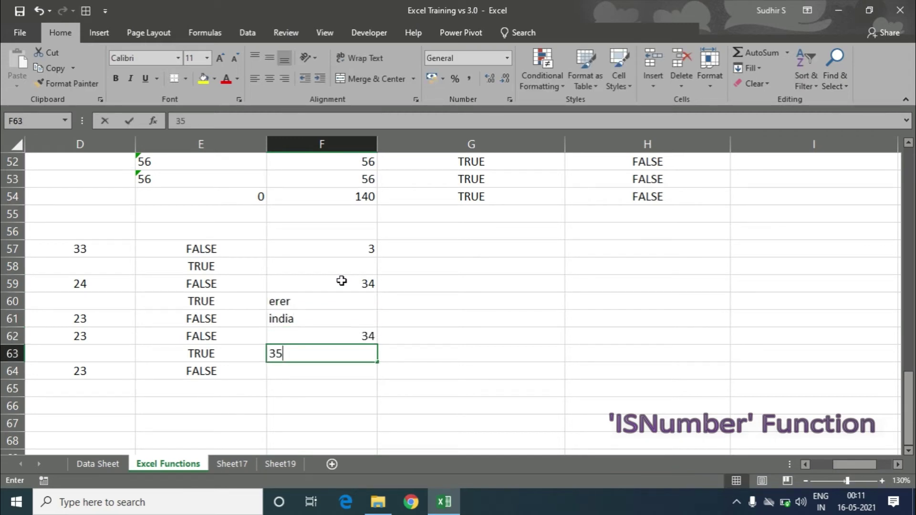
{"action": "key", "text": "Return"}
Step: Replace the text in cell F60 with country
{"action": "left_click", "coordinate": [357, 299]}
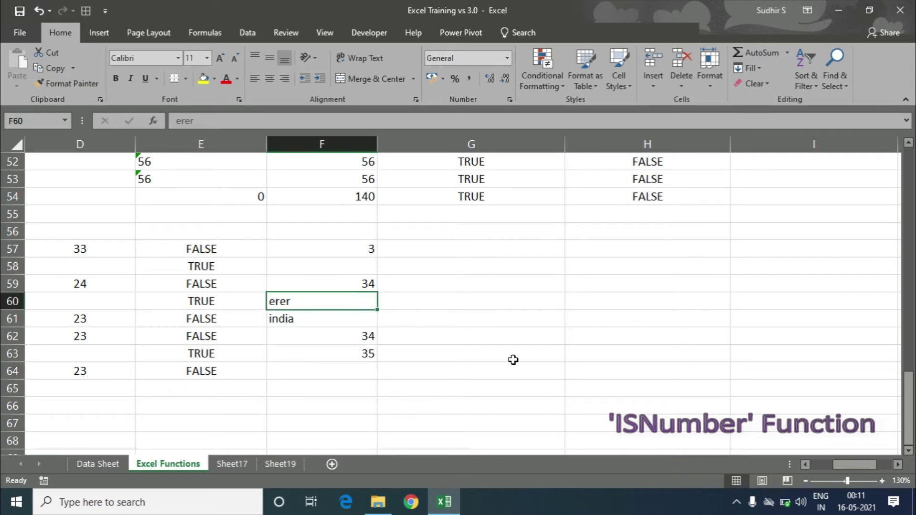
{"action": "type", "text": "country"}
{"action": "key", "text": "Tab"}
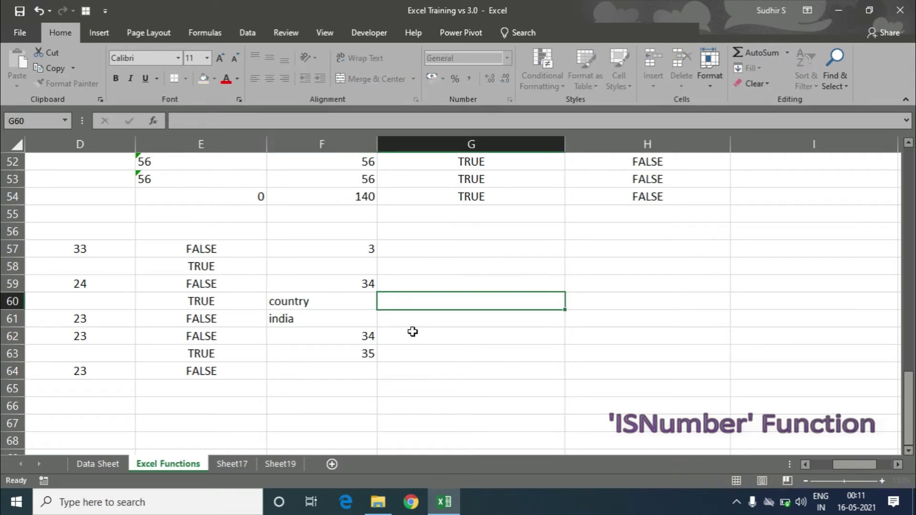
Step: Enter =ISNUMBER(F57) in cell G57 to test whether the adjacent cell holds a number
{"action": "left_click", "coordinate": [427, 239]}
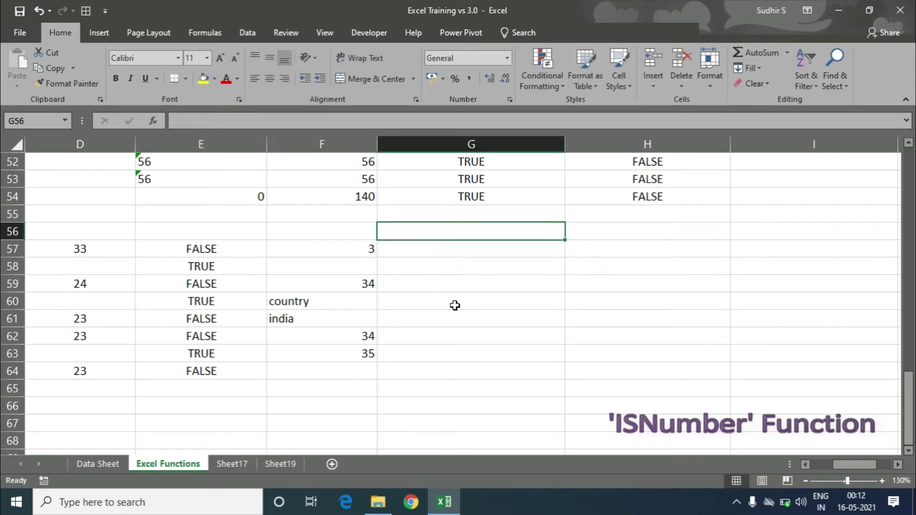
{"action": "left_click", "coordinate": [448, 248]}
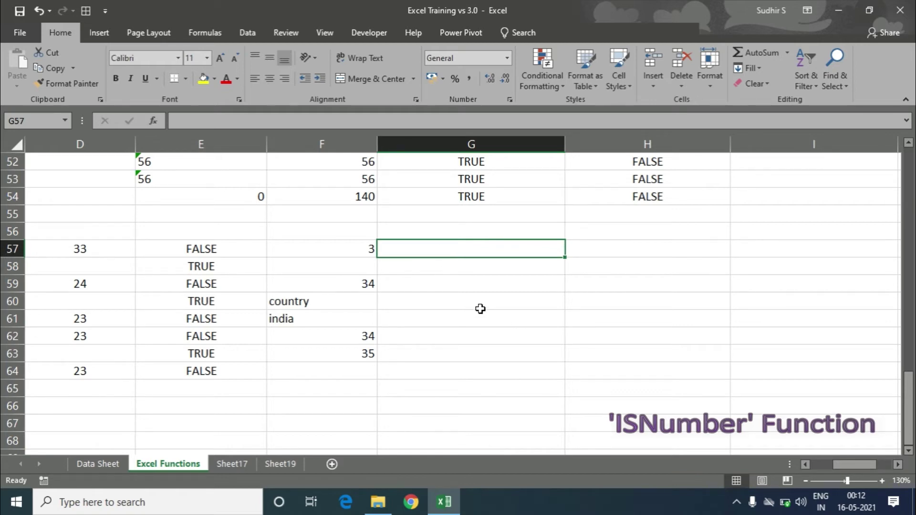
{"action": "type", "text": "=isnu"}
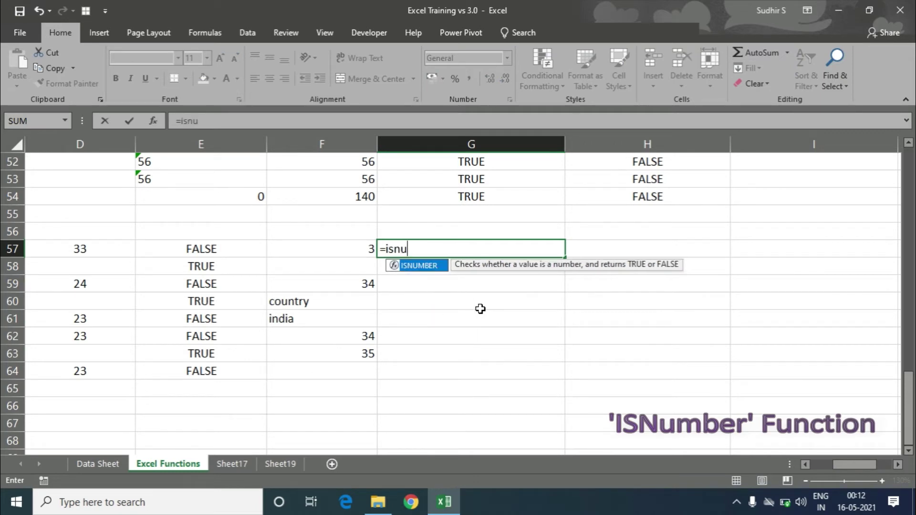
{"action": "key", "text": "Tab"}
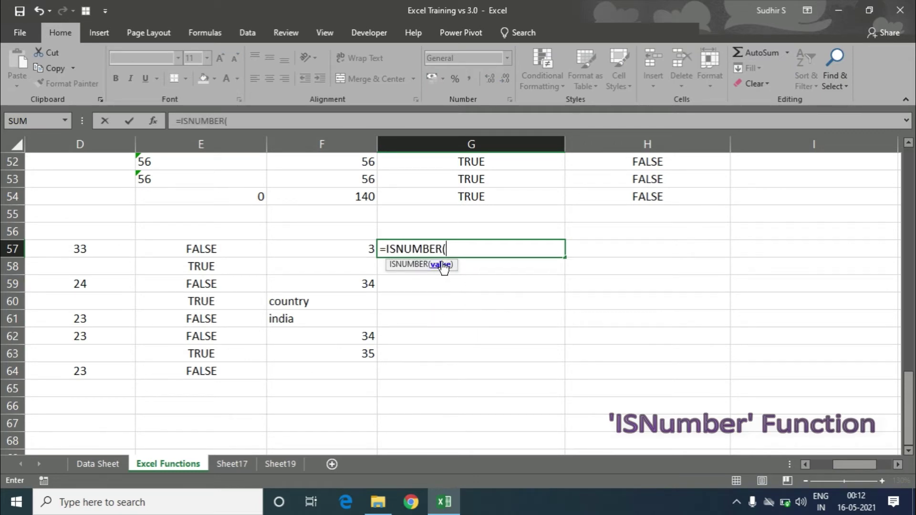
{"action": "left_click", "coordinate": [347, 248]}
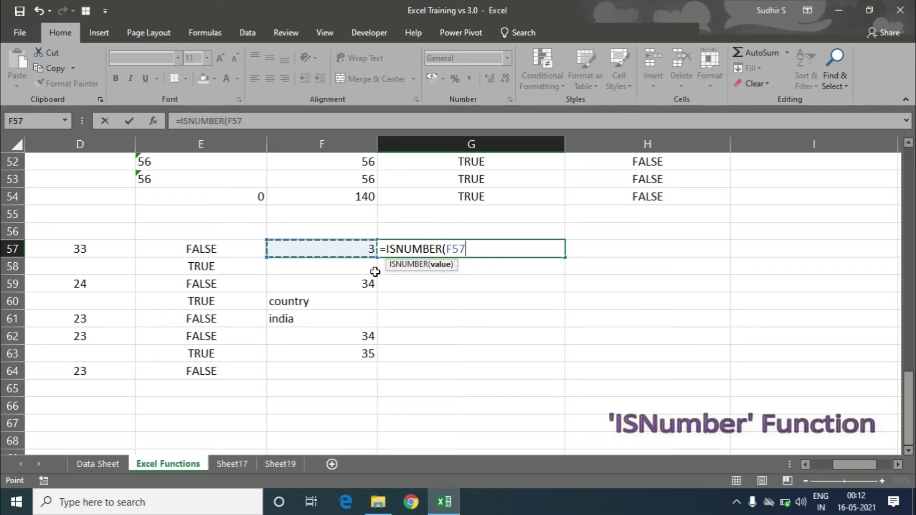
{"action": "type", "text": ")"}
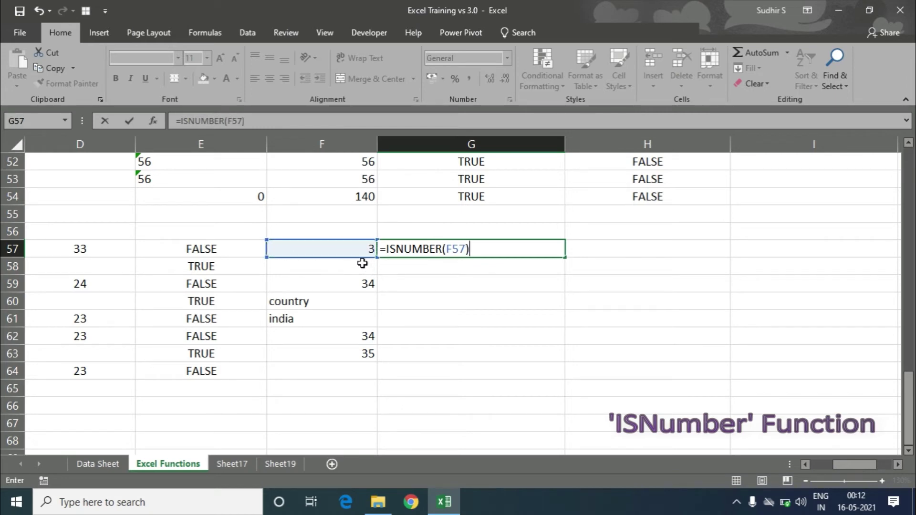
{"action": "key", "text": "Return"}
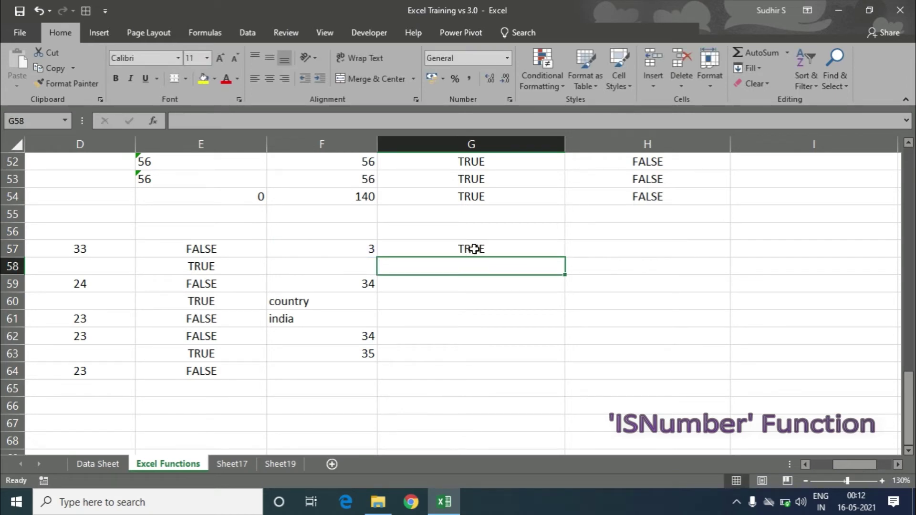
Step: Fill the ISNUMBER formula from G57 down to G63 and check the results for the text in F60 and the blank F58
{"action": "left_click", "coordinate": [472, 247]}
{"action": "left_click_drag", "start_coordinate": [565, 260], "coordinate": [526, 358]}
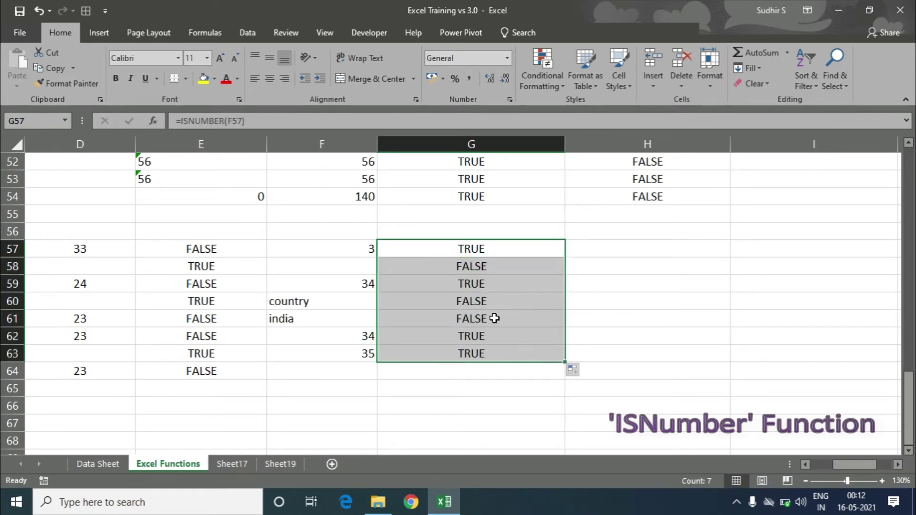
{"action": "left_click", "coordinate": [465, 301]}
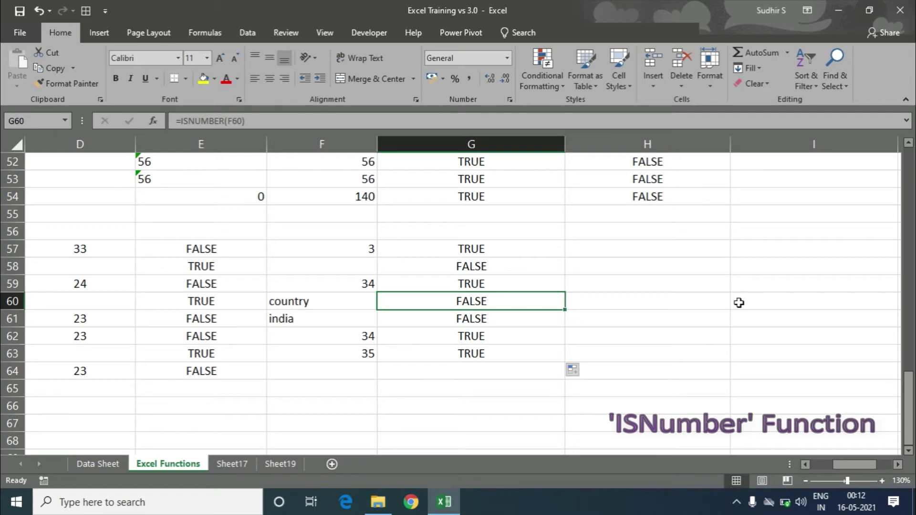
{"action": "left_click", "coordinate": [363, 269]}
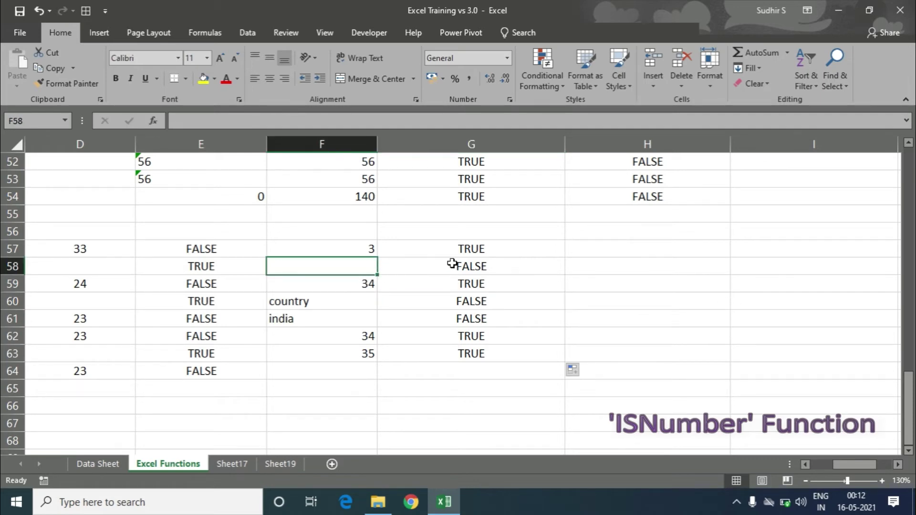
{"action": "left_click", "coordinate": [469, 265]}
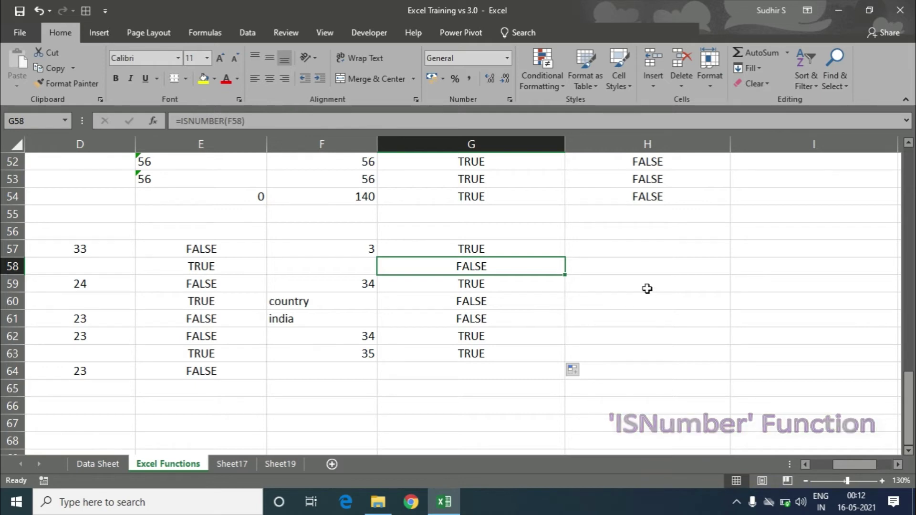
Step: Enter the numbers 52, 36, 100, 29, 52 and 23 in cells F67 to F72
{"action": "scroll", "coordinate": [646, 286], "scroll_direction": "down", "scroll_amount": 2}
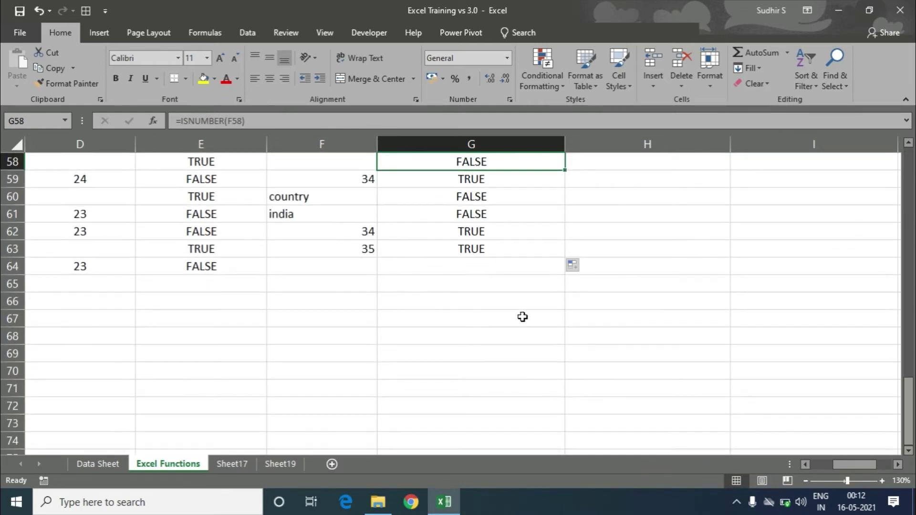
{"action": "left_click", "coordinate": [448, 320]}
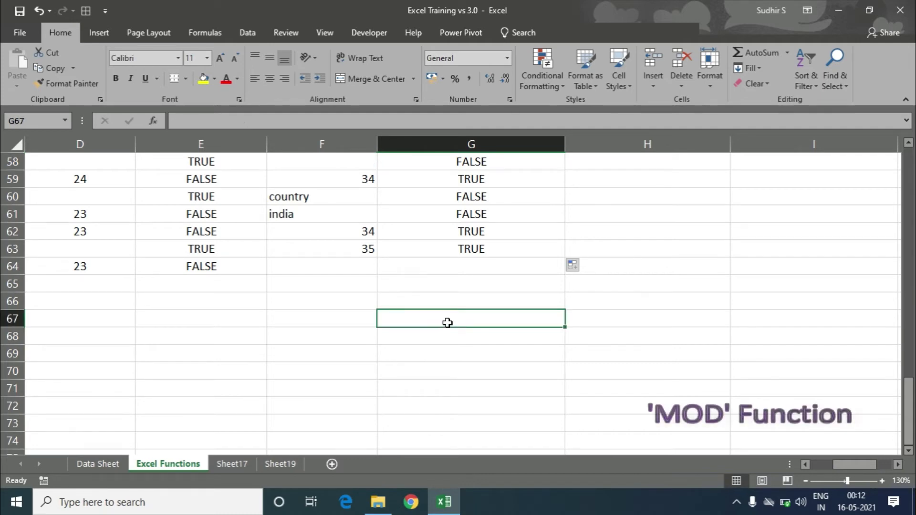
{"action": "key", "text": "Left"}
{"action": "type", "text": "52"}
{"action": "key", "text": "Return"}
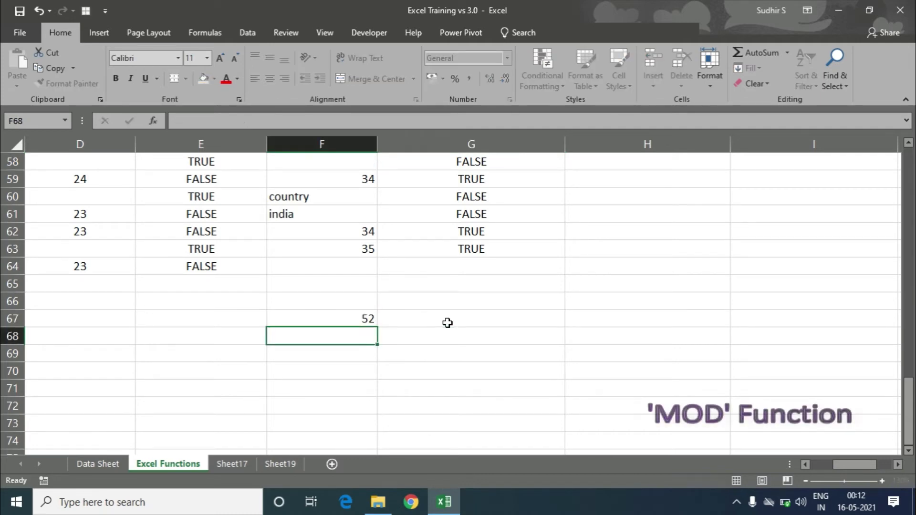
{"action": "type", "text": "36"}
{"action": "key", "text": "Return"}
{"action": "type", "text": "100"}
{"action": "key", "text": "Return"}
{"action": "type", "text": "29"}
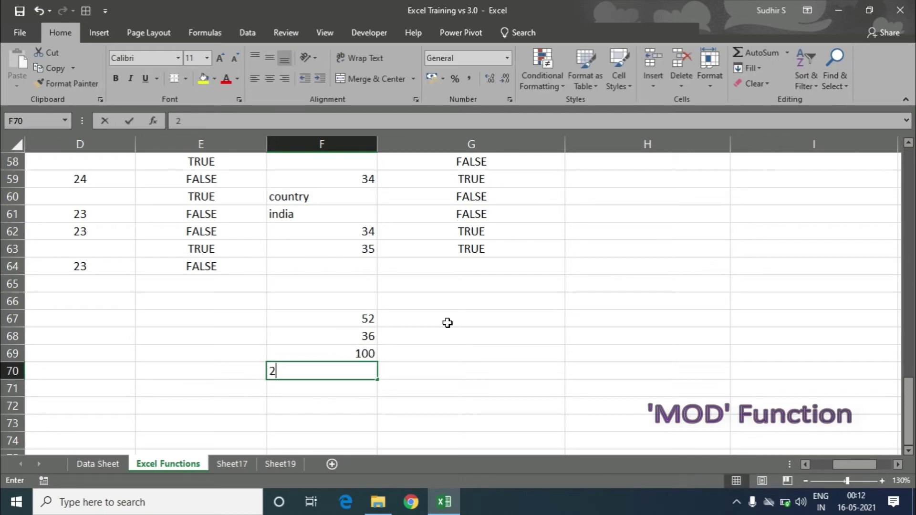
{"action": "key", "text": "Return"}
{"action": "type", "text": "52"}
{"action": "key", "text": "Return"}
{"action": "type", "text": "23"}
{"action": "key", "text": "Return"}
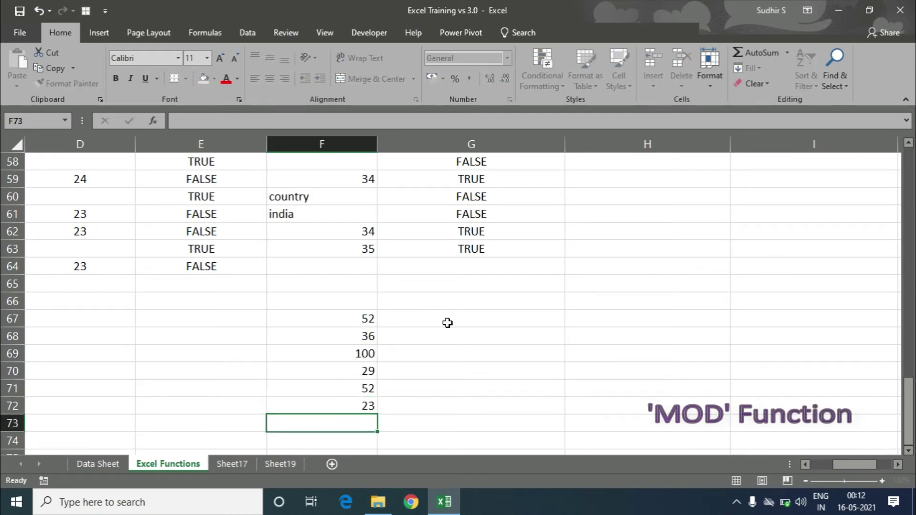
Step: Enter 5 in cell H65 and make G67 the active cell
{"action": "left_click", "coordinate": [447, 323]}
{"action": "left_click", "coordinate": [592, 283]}
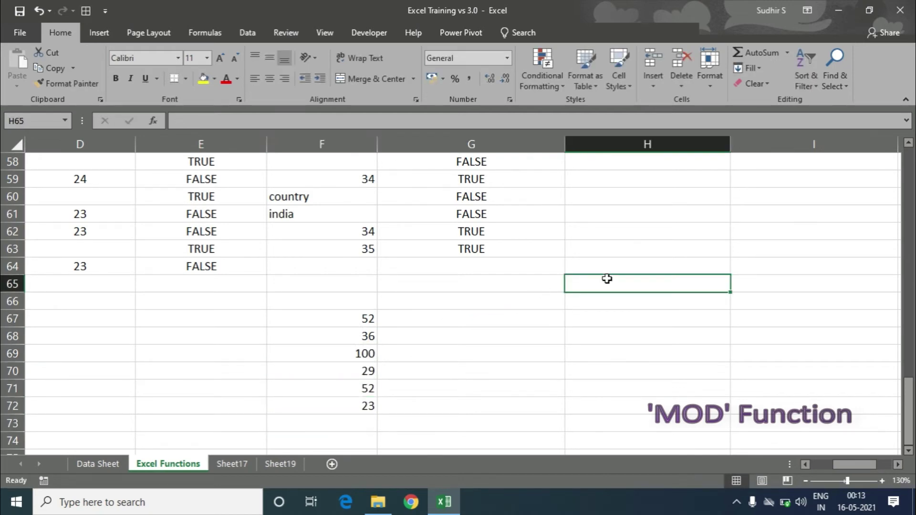
{"action": "type", "text": "5"}
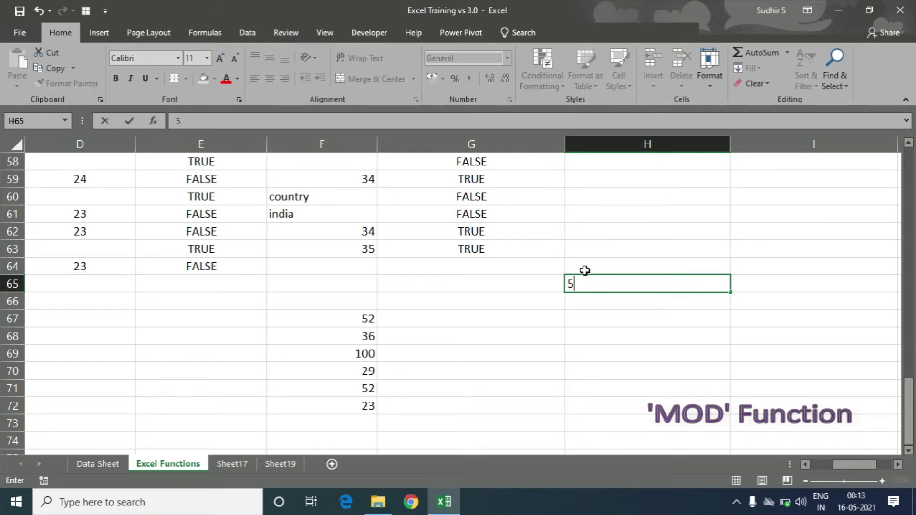
{"action": "key", "text": "Return"}
{"action": "key", "text": "Left"}
{"action": "key", "text": "Down"}
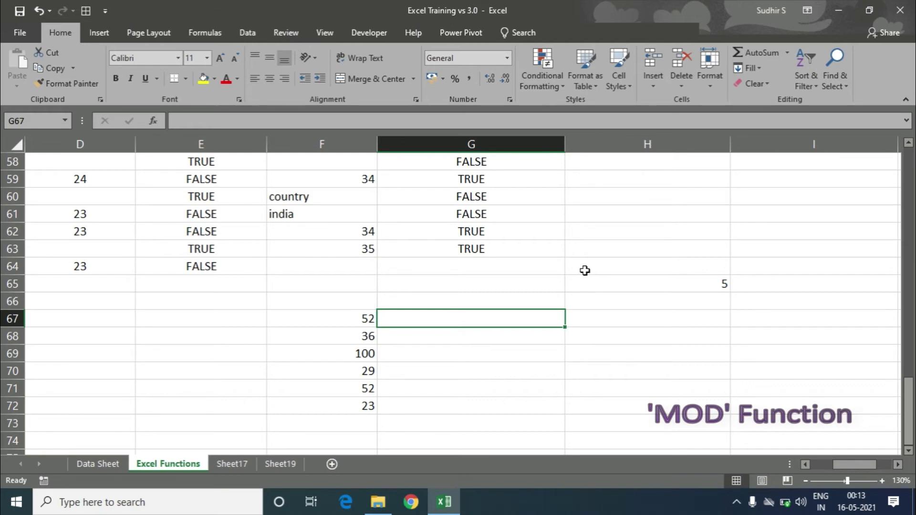
Step: Enter =MOD(F67,$H$65) in cell G67 to return the remainder using a fixed divisor reference
{"action": "type", "text": "=mod"}
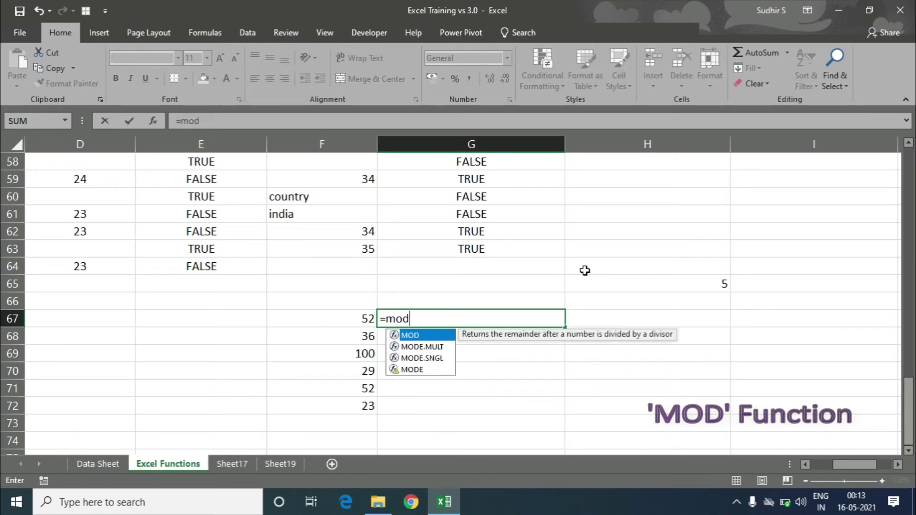
{"action": "key", "text": "Tab"}
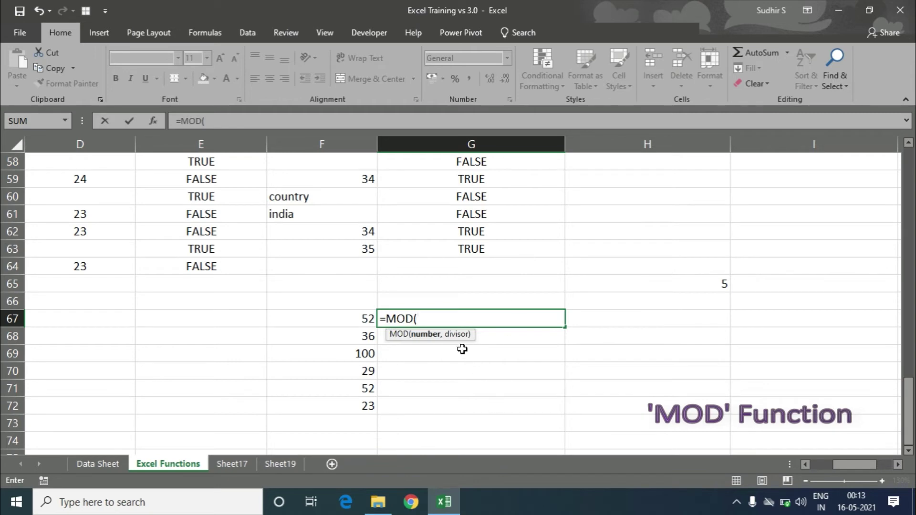
{"action": "left_click", "coordinate": [362, 317]}
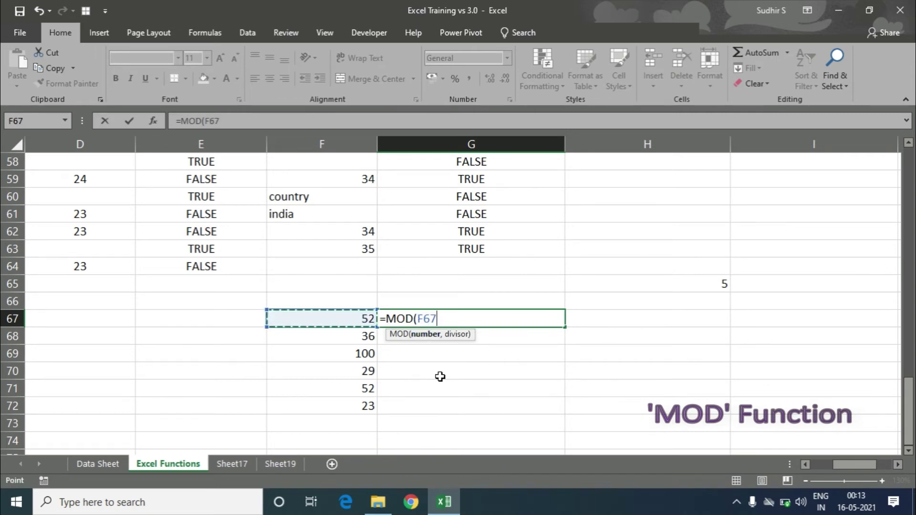
{"action": "type", "text": ","}
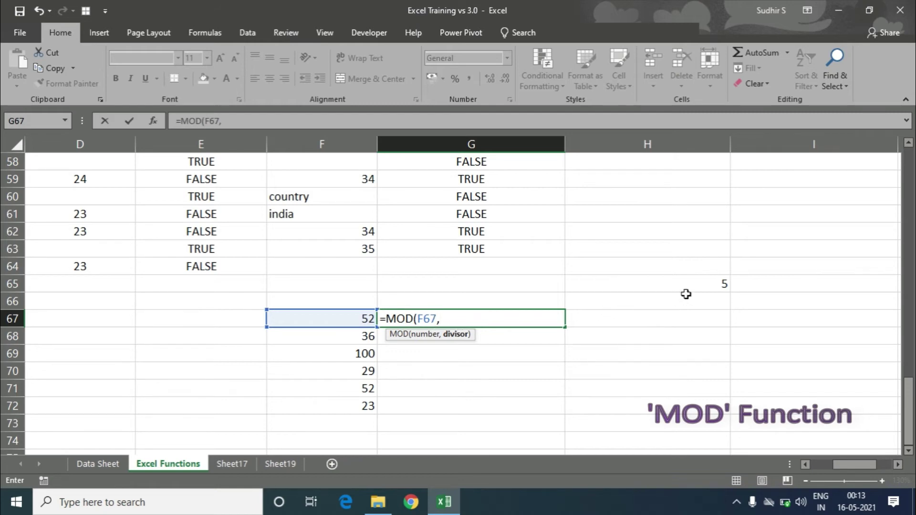
{"action": "left_click", "coordinate": [707, 284]}
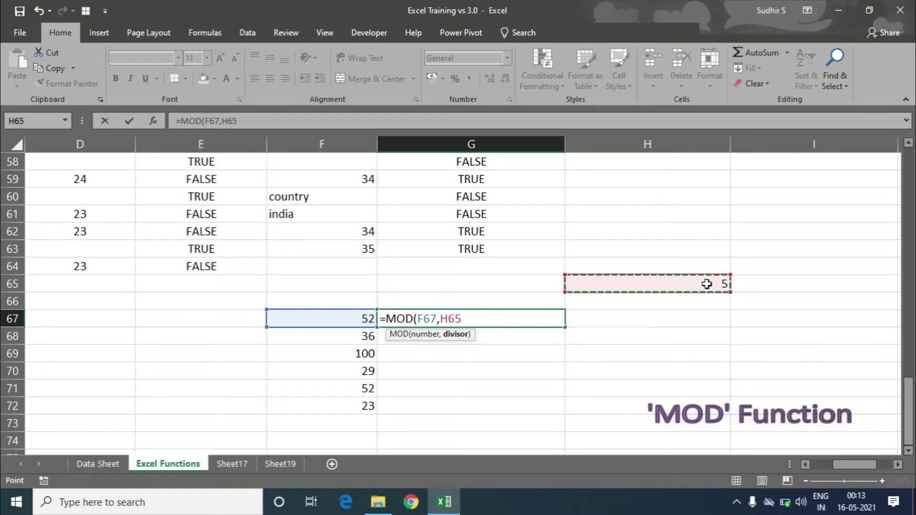
{"action": "key", "text": "F4"}
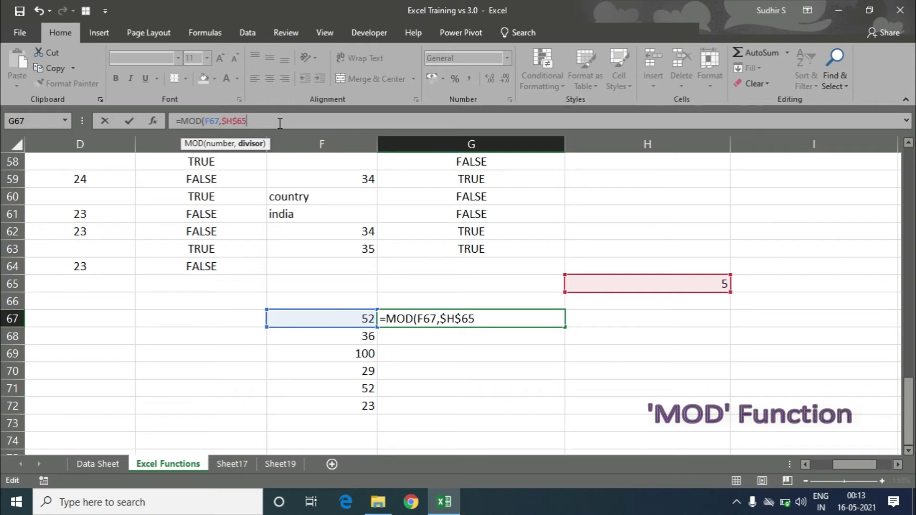
{"action": "type", "text": ")"}
{"action": "key", "text": "Return"}
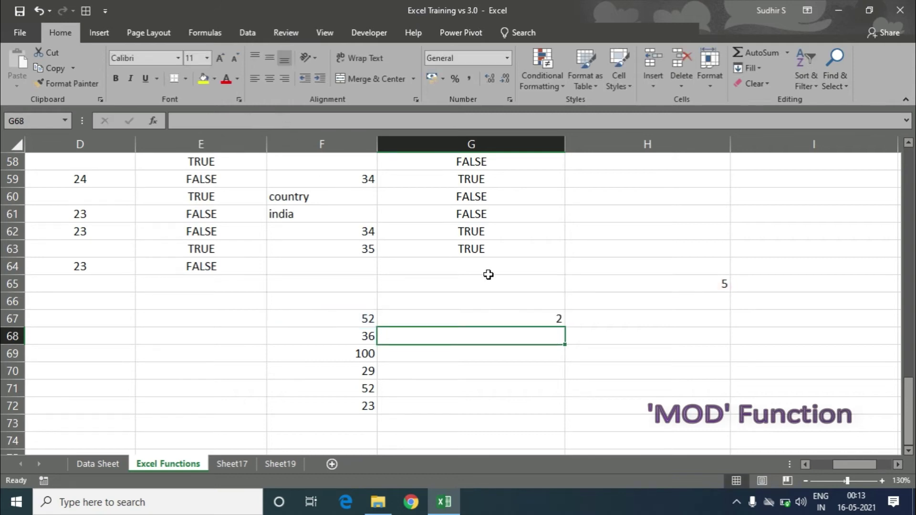
Step: Fill the MOD formula from G67 down to G72
{"action": "left_click", "coordinate": [531, 317]}
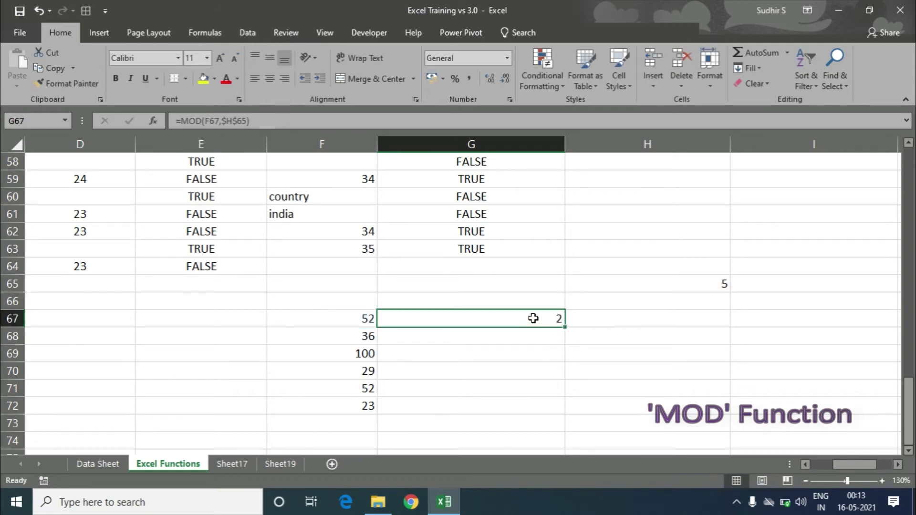
{"action": "double_click", "coordinate": [563, 327]}
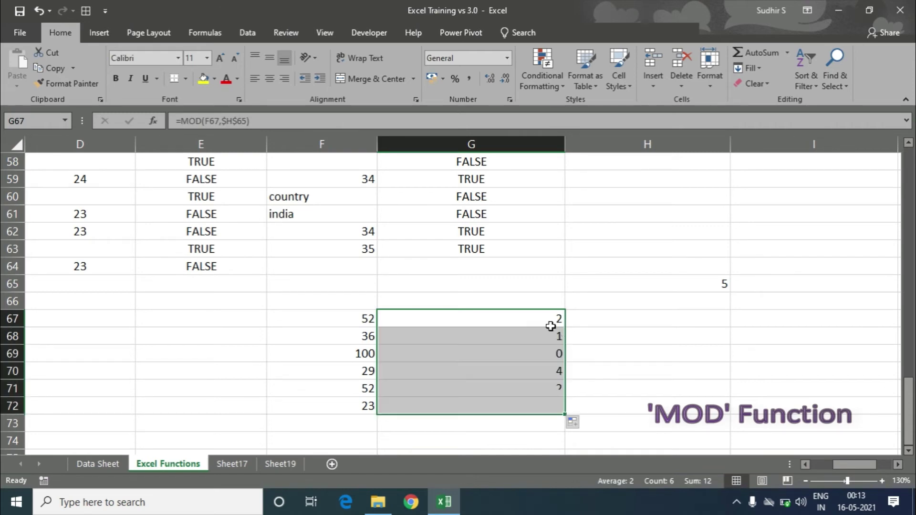
{"action": "left_click", "coordinate": [475, 324]}
Step: Examine the MOD results in G67 to G72 against the numbers in column F and the divisor in H65
{"action": "key", "text": "Down"}
{"action": "key", "text": "Down"}
{"action": "key", "text": "Down"}
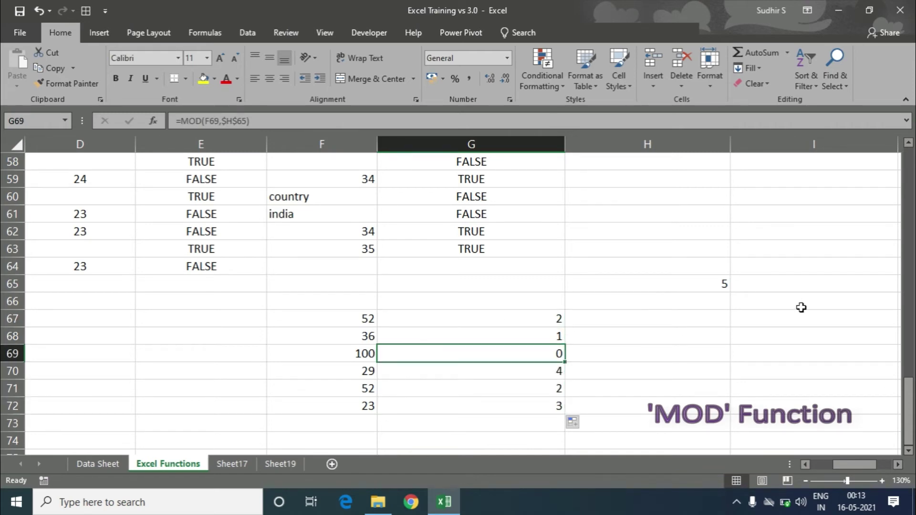
{"action": "key", "text": "Up"}
{"action": "key", "text": "Up"}
{"action": "key", "text": "Up"}
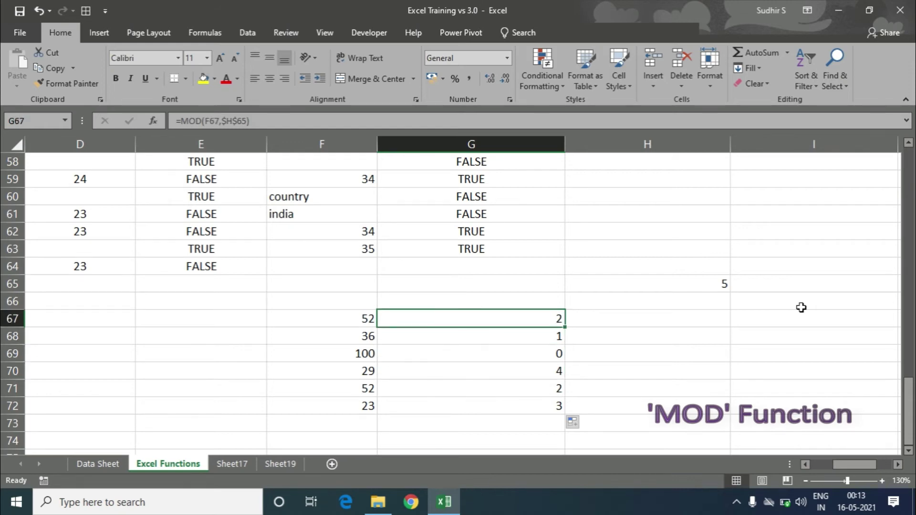
{"action": "key", "text": "Down"}
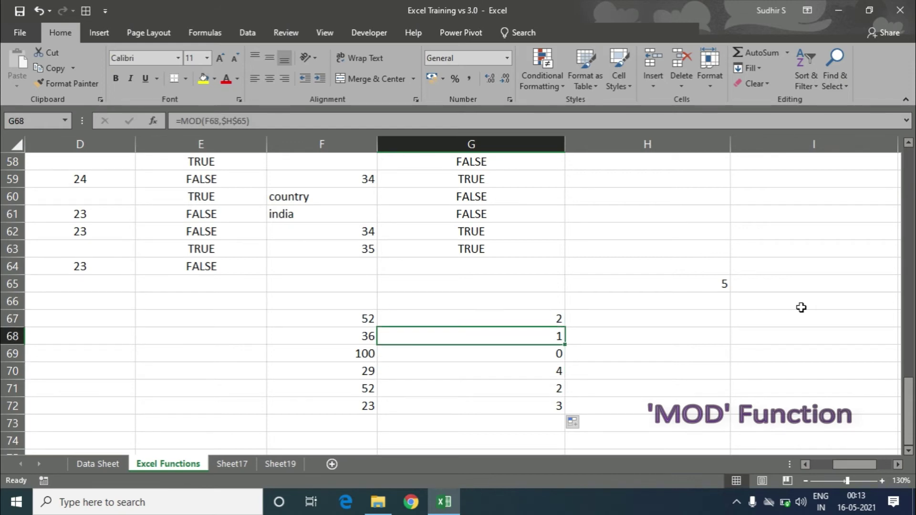
{"action": "key", "text": "Down"}
{"action": "key", "text": "Down"}
{"action": "key", "text": "Down"}
{"action": "key", "text": "Down"}
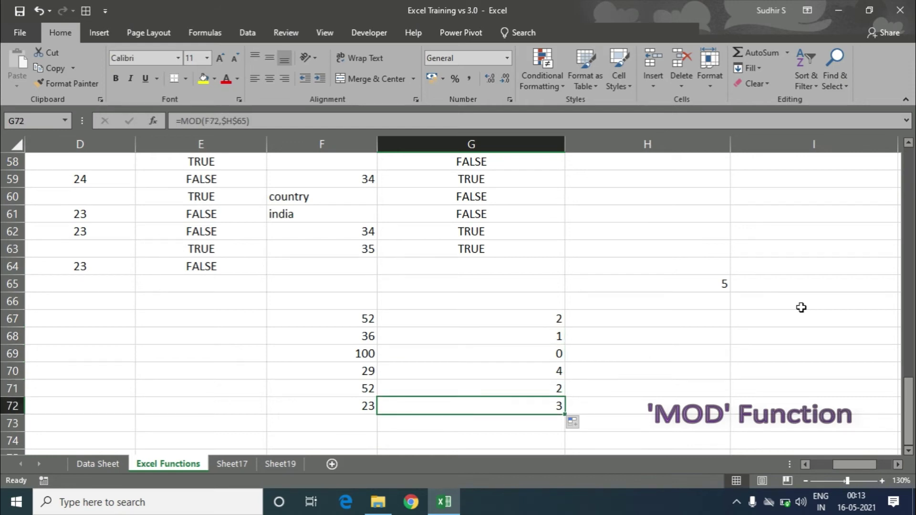
{"action": "left_click", "coordinate": [549, 317]}
Step: Enter =ISTEXT(F57) in cell H57 to test whether F57 holds text
{"action": "scroll", "coordinate": [549, 317], "scroll_direction": "up", "scroll_amount": 19}
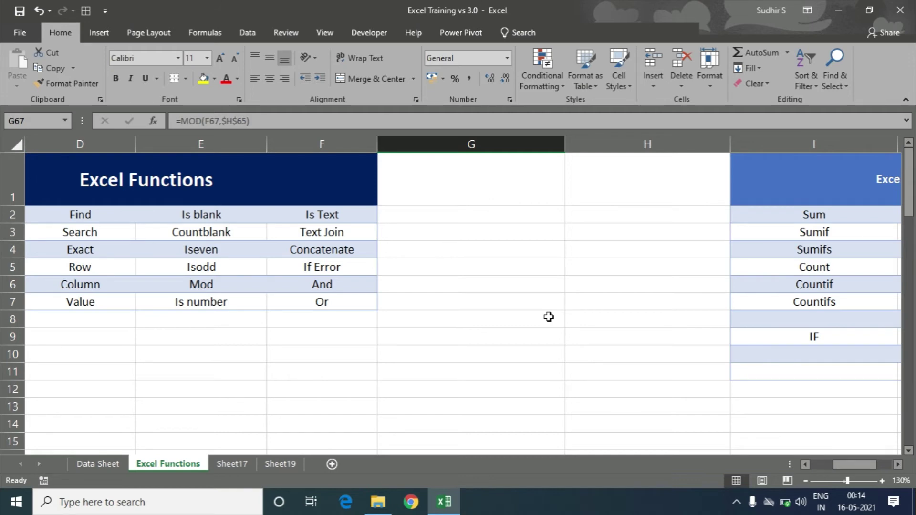
{"action": "scroll", "coordinate": [548, 317], "scroll_direction": "down", "scroll_amount": 18}
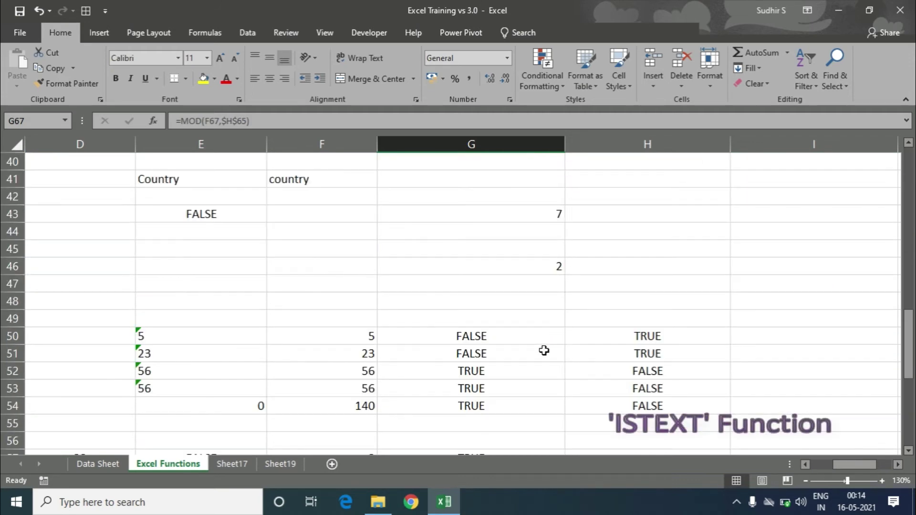
{"action": "left_click", "coordinate": [596, 201]}
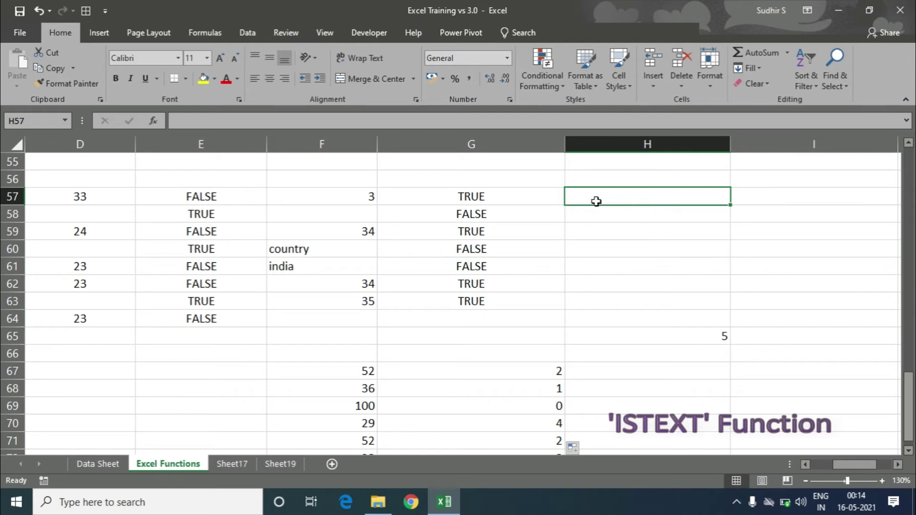
{"action": "type", "text": "=iste"}
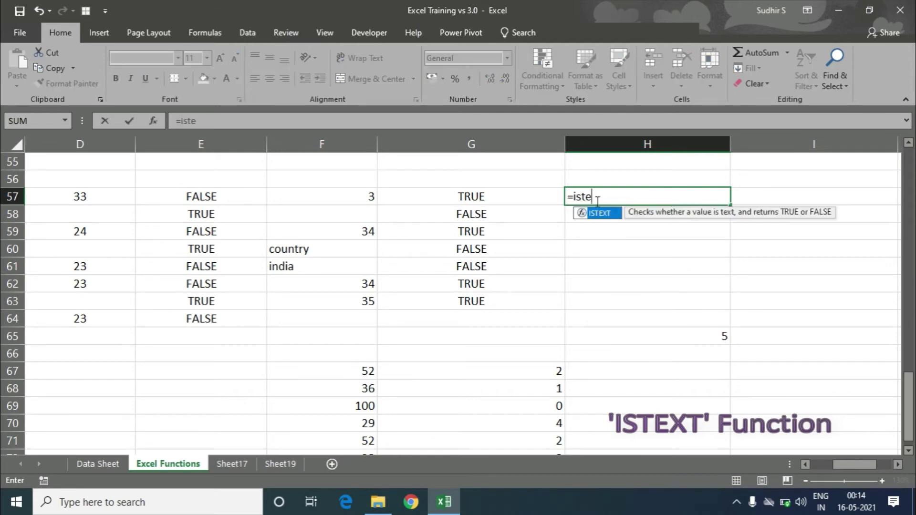
{"action": "key", "text": "Tab"}
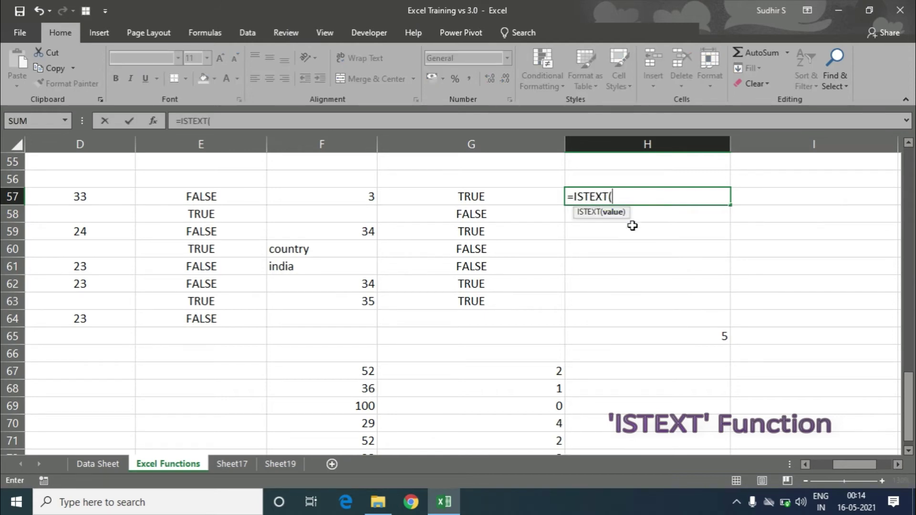
{"action": "left_click", "coordinate": [346, 202]}
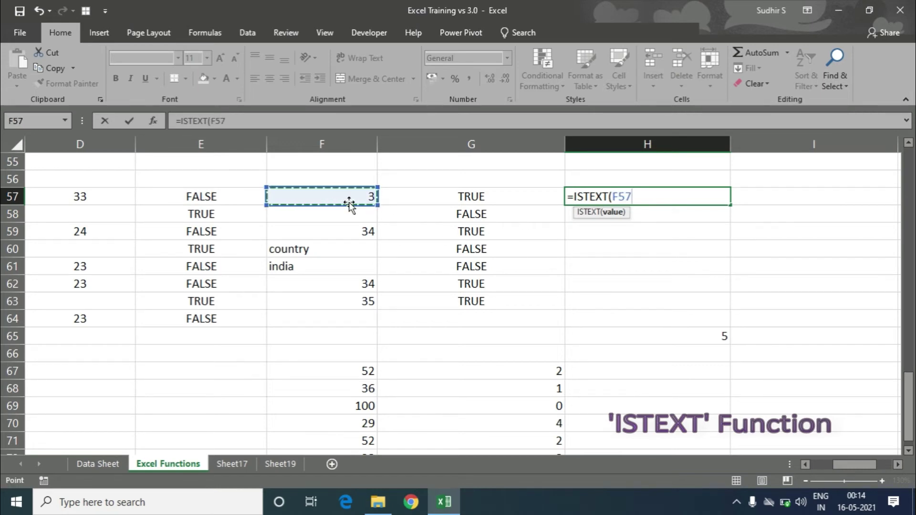
{"action": "type", "text": ")"}
{"action": "key", "text": "Return"}
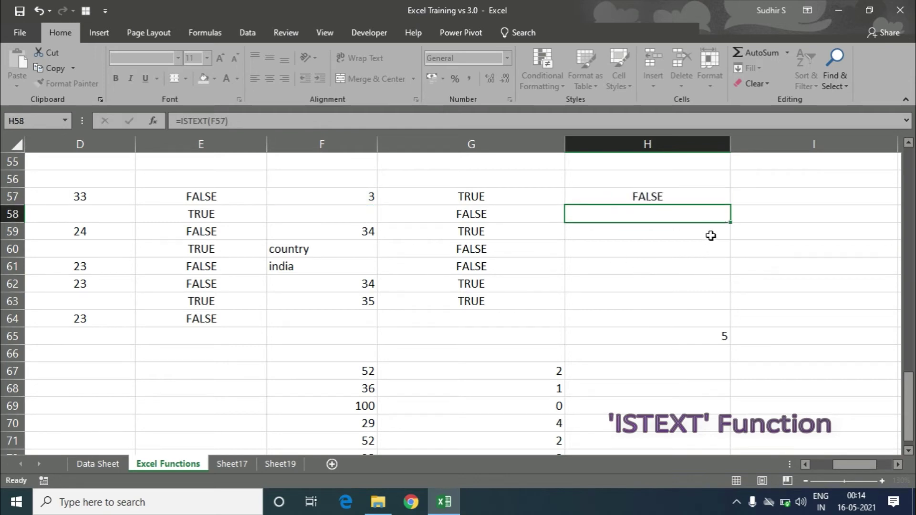
Step: Fill the ISTEXT formula from H57 down to H63 and check the results for the text entries in F60 and F61
{"action": "left_click", "coordinate": [686, 193]}
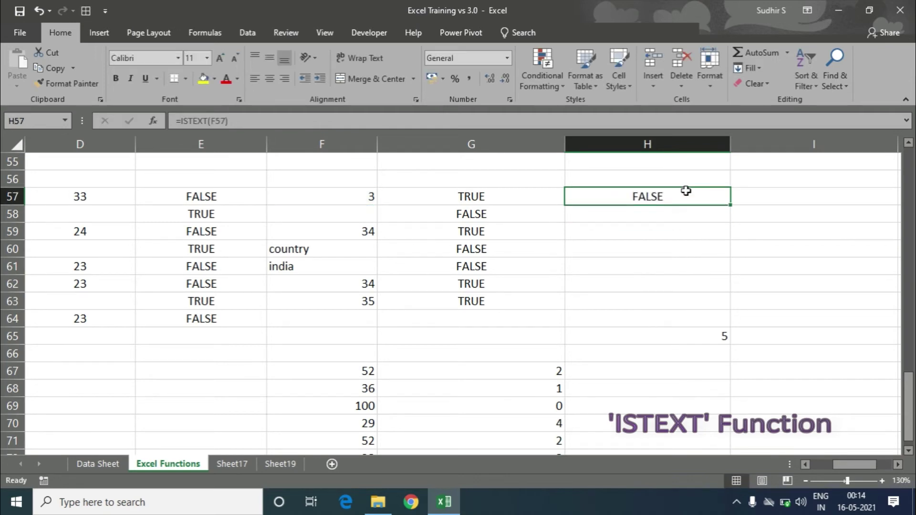
{"action": "left_click", "coordinate": [341, 202]}
{"action": "left_click", "coordinate": [650, 196]}
{"action": "left_click_drag", "start_coordinate": [730, 205], "coordinate": [710, 308]}
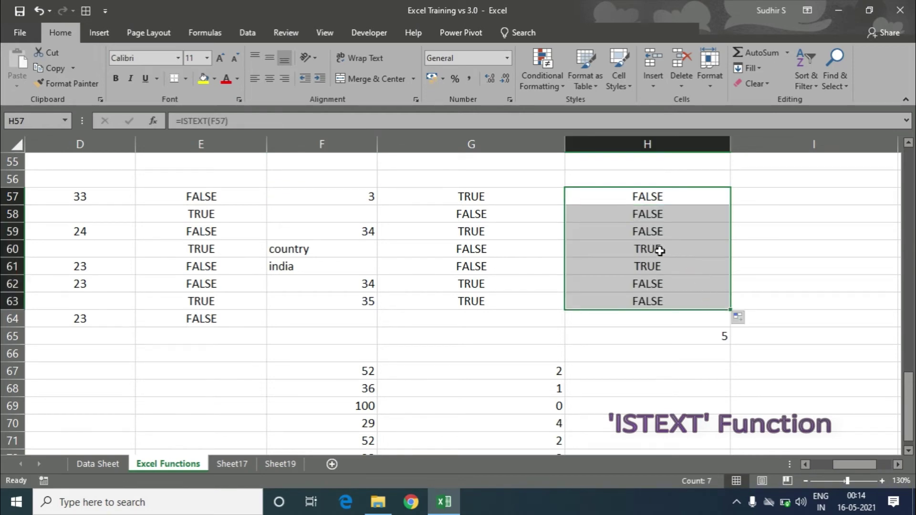
{"action": "left_click_drag", "start_coordinate": [305, 250], "coordinate": [681, 266]}
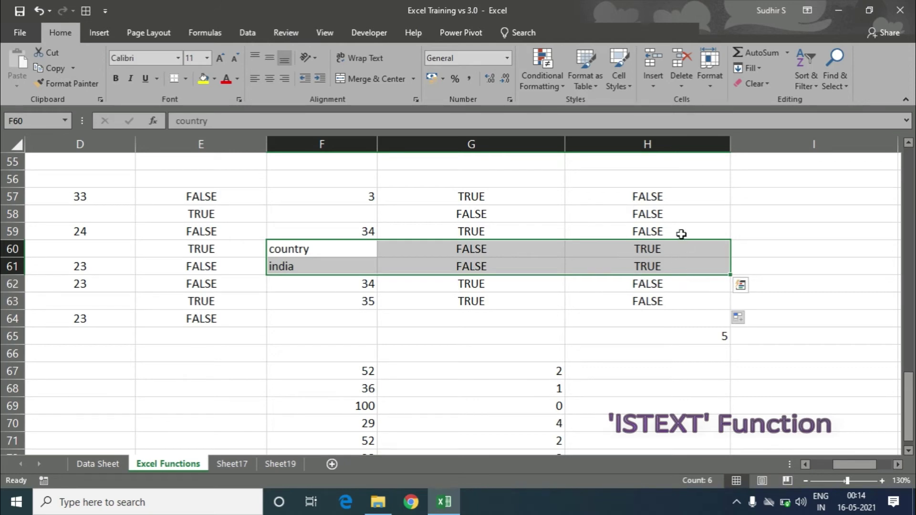
{"action": "left_click", "coordinate": [669, 293]}
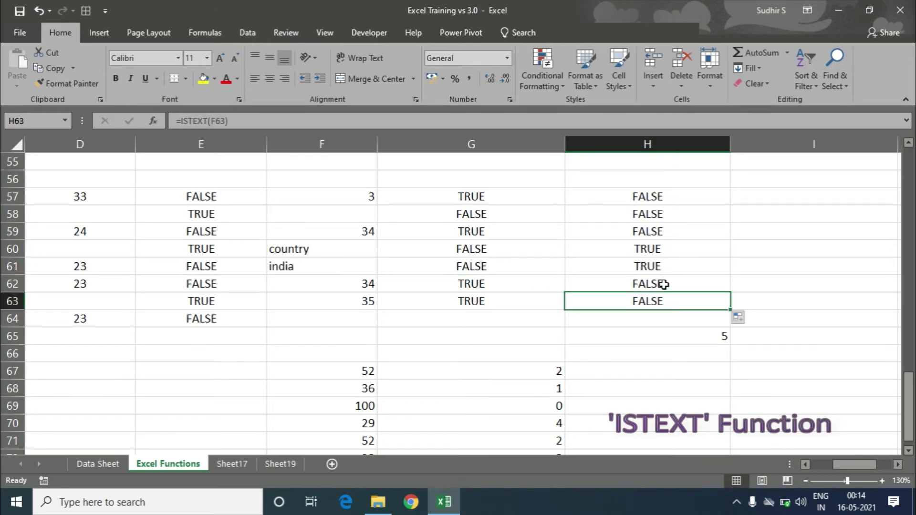
{"action": "left_click", "coordinate": [663, 284]}
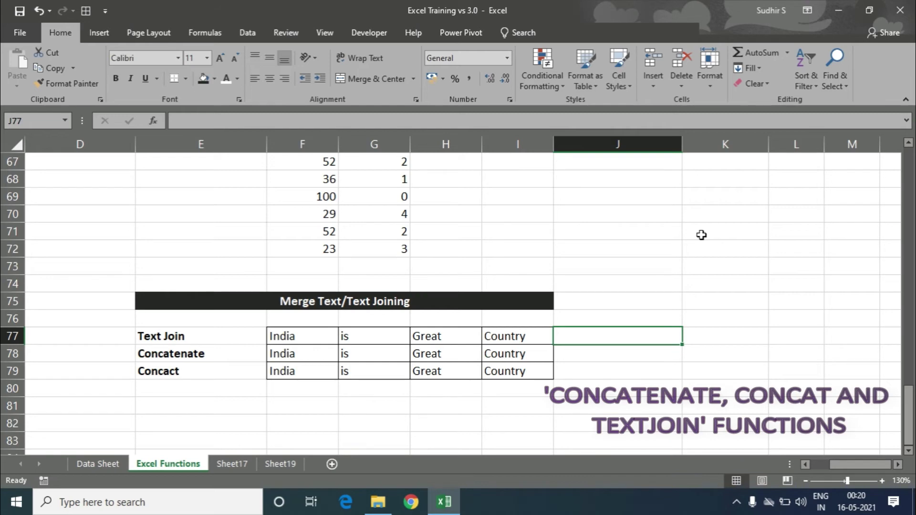
Step: Enter =CONCATENATE(F78,G78,H78,I78) in cell J78 to join the four words of the Concatenate row
{"action": "key", "text": "Right"}
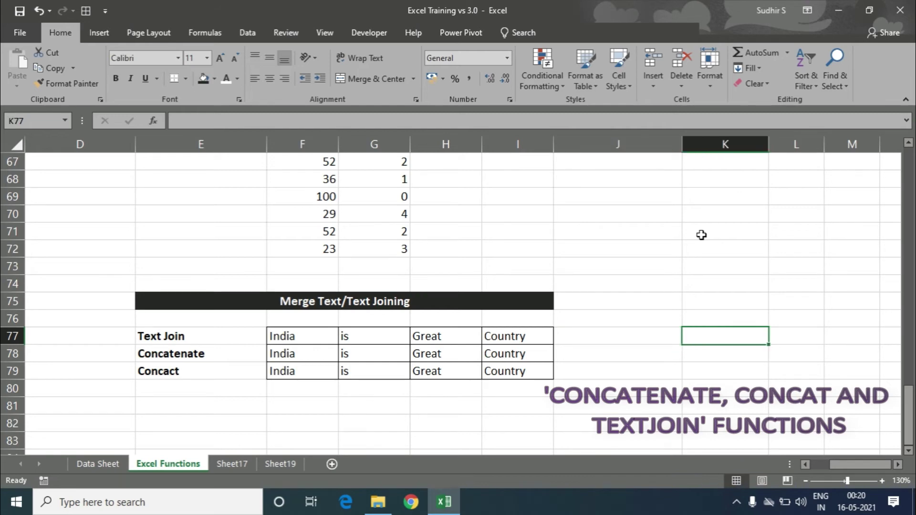
{"action": "key", "text": "Left"}
{"action": "key", "text": "Down"}
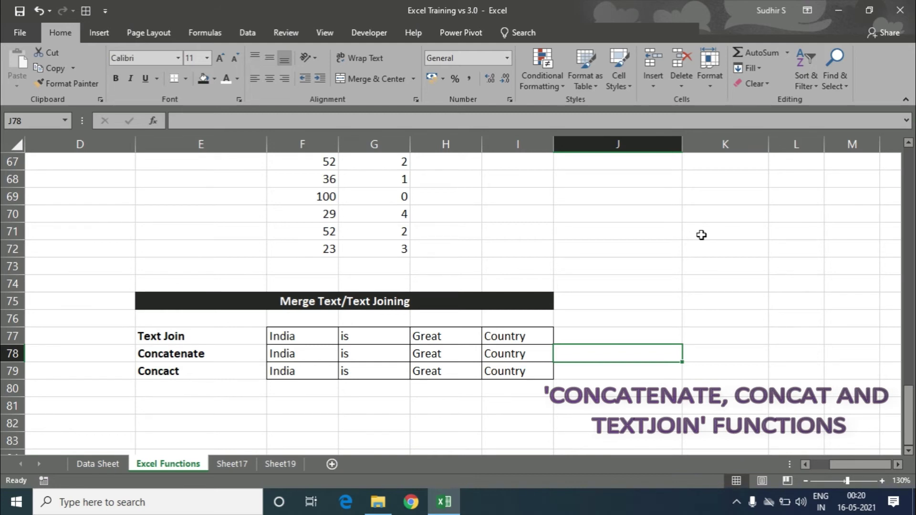
{"action": "type", "text": "=con"}
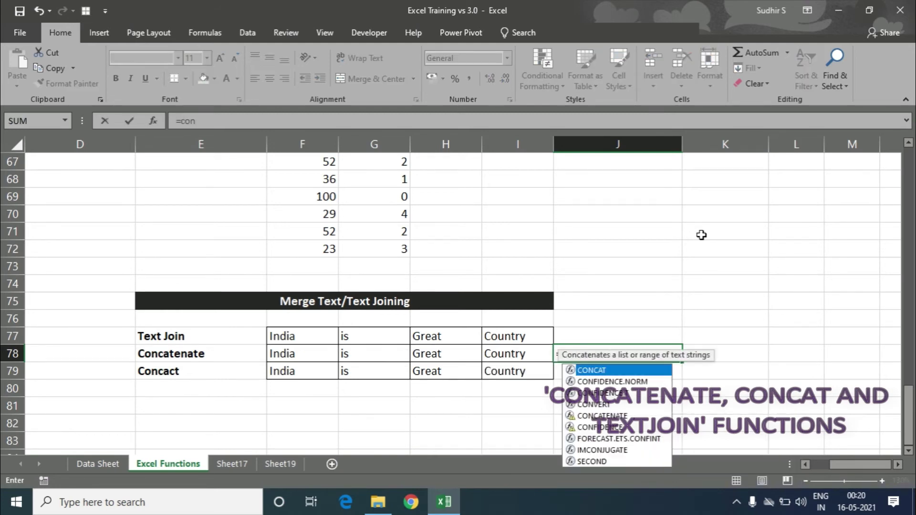
{"action": "type", "text": "ca"}
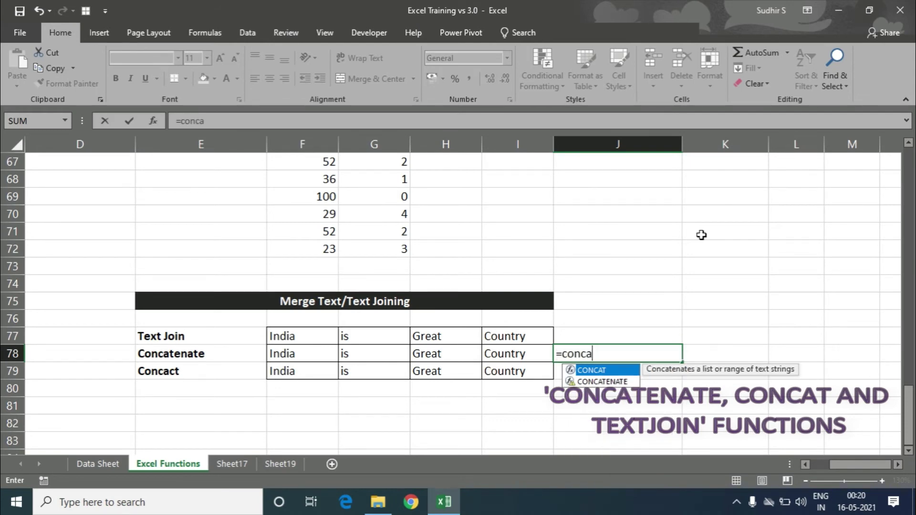
{"action": "key", "text": "Down"}
{"action": "key", "text": "Tab"}
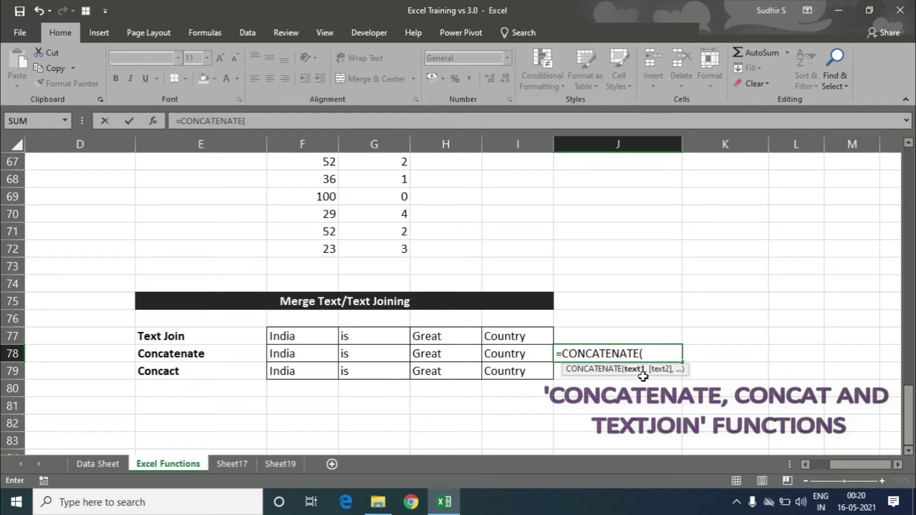
{"action": "left_click", "coordinate": [444, 122]}
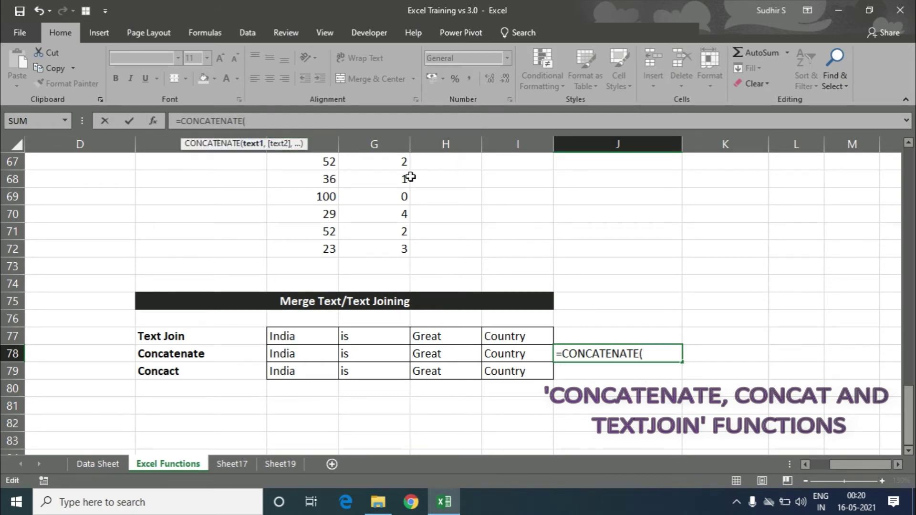
{"action": "left_click", "coordinate": [306, 352]}
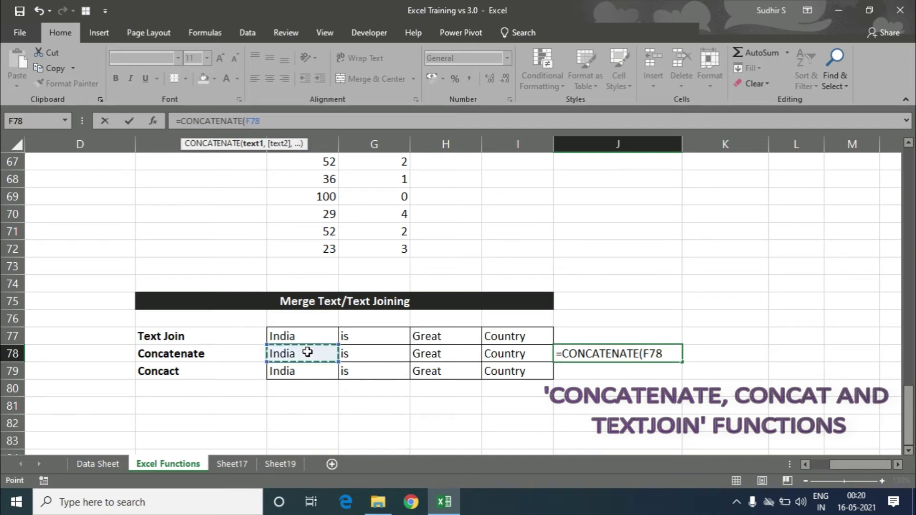
{"action": "type", "text": ","}
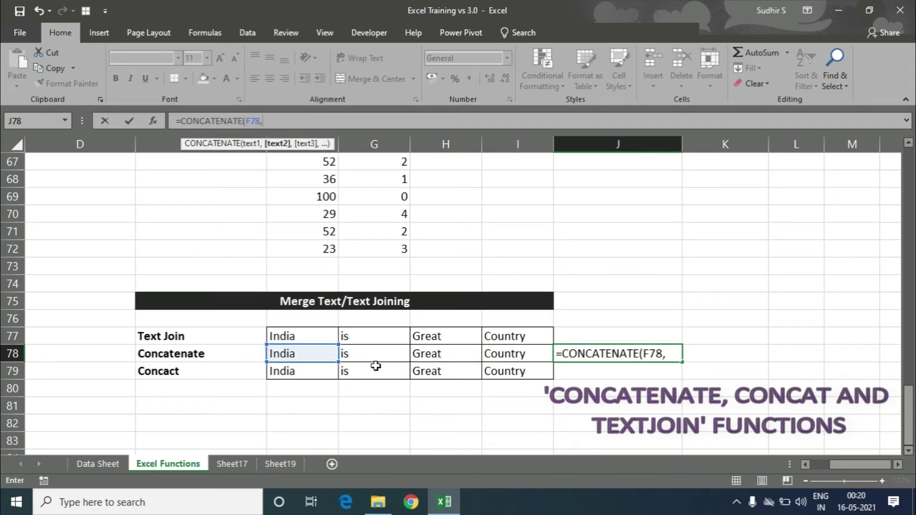
{"action": "left_click", "coordinate": [387, 354]}
{"action": "type", "text": ","}
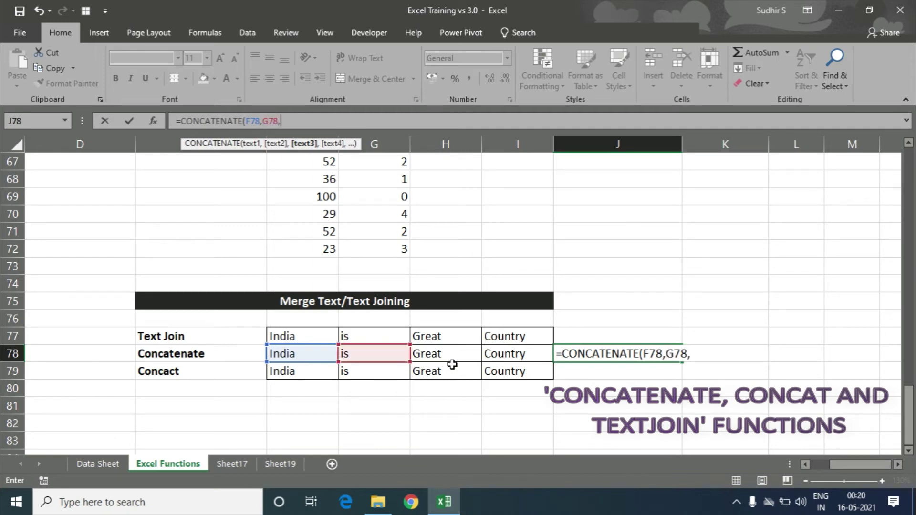
{"action": "left_click", "coordinate": [462, 354]}
{"action": "type", "text": ","}
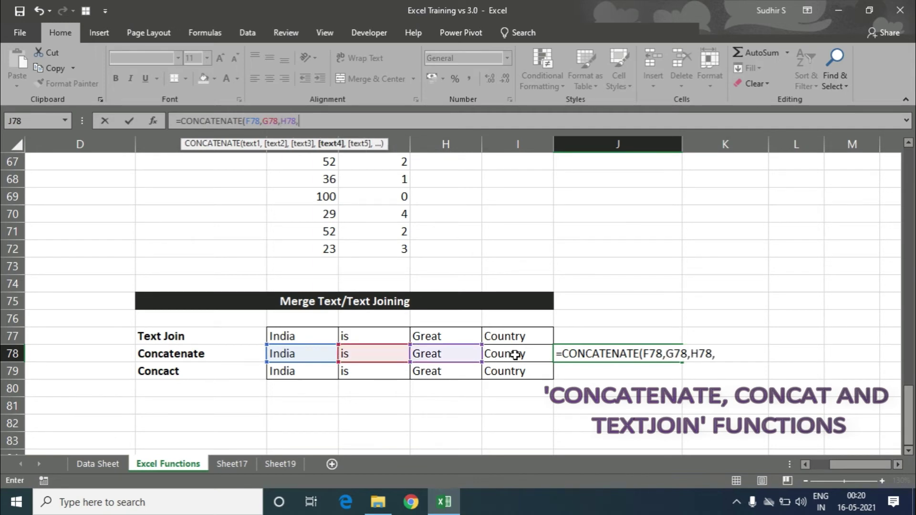
{"action": "left_click", "coordinate": [515, 354]}
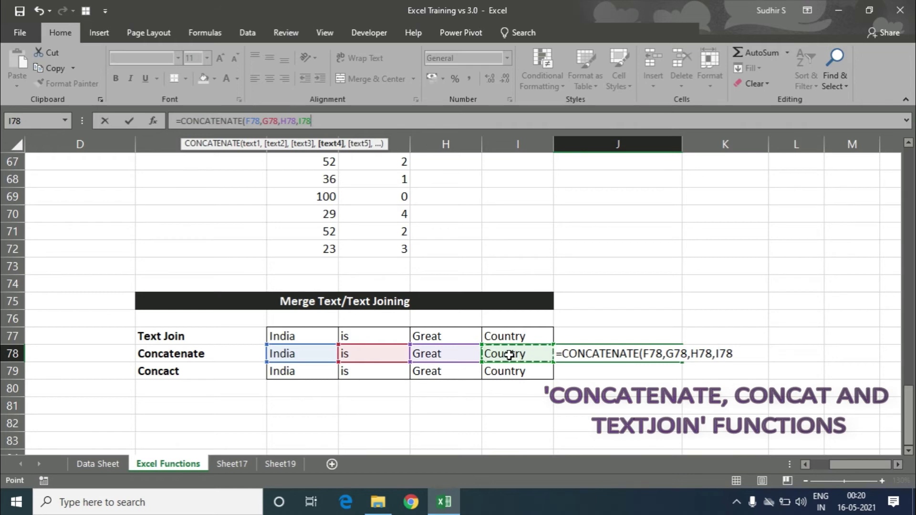
{"action": "type", "text": ")"}
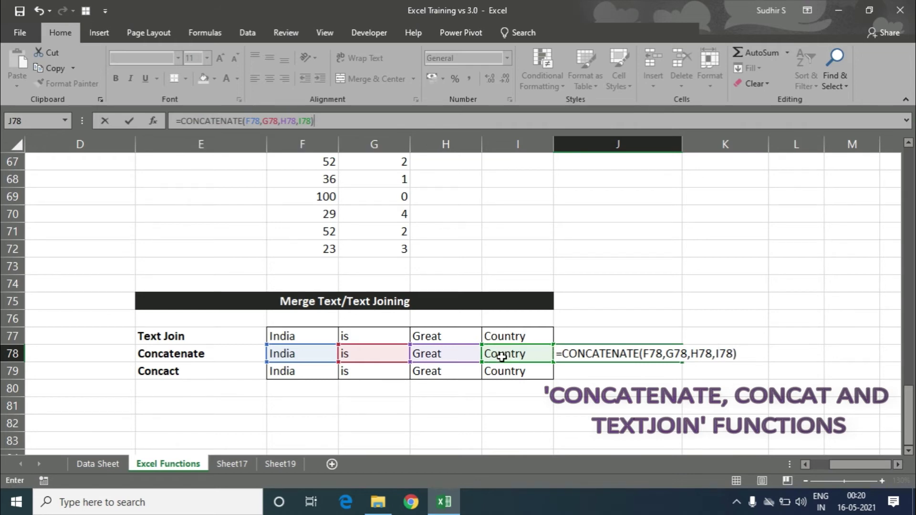
{"action": "key", "text": "Return"}
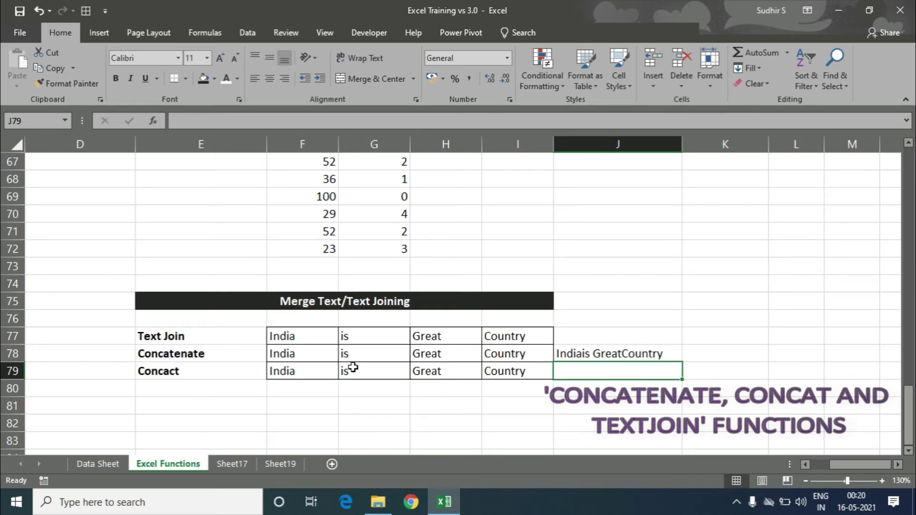
Step: Enter =CONCAT(F79,G79,H79,I79) in cell J79 and compare its result with the CONCATENATE result in J78
{"action": "type", "text": "=con"}
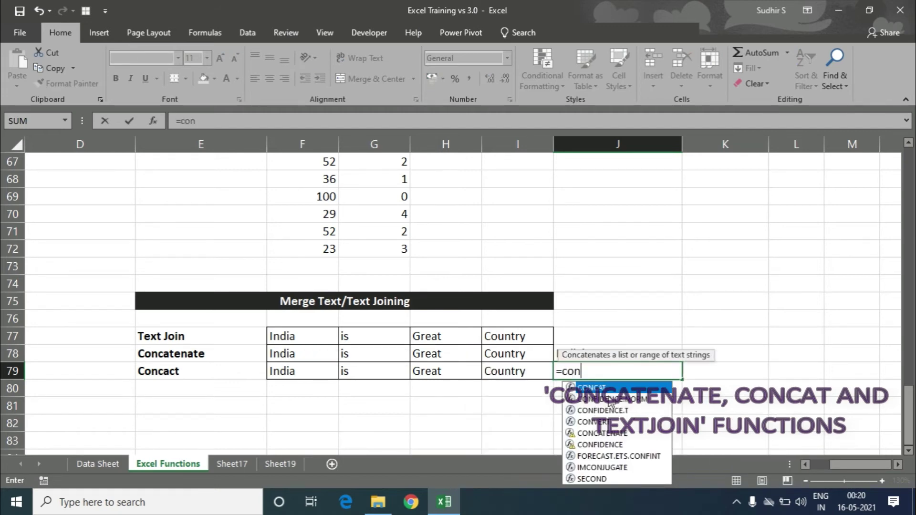
{"action": "key", "text": "Tab"}
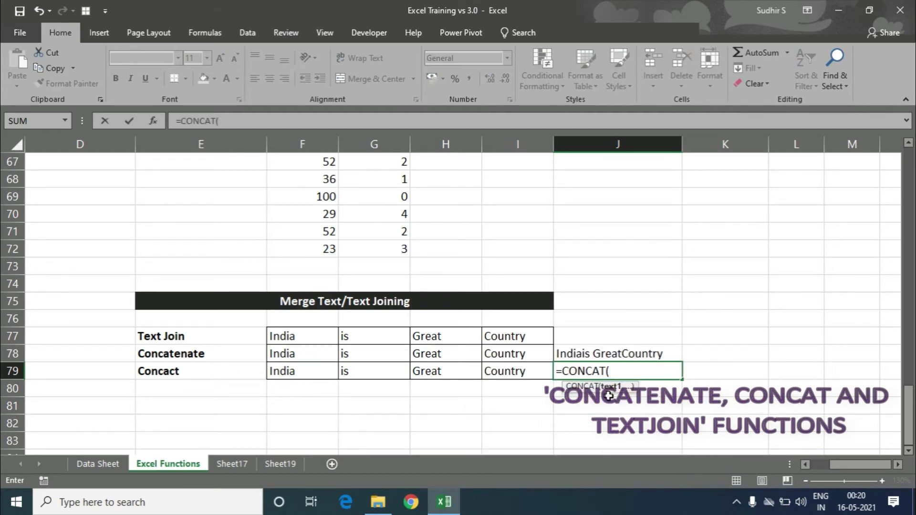
{"action": "left_click", "coordinate": [281, 125]}
{"action": "left_click", "coordinate": [300, 372]}
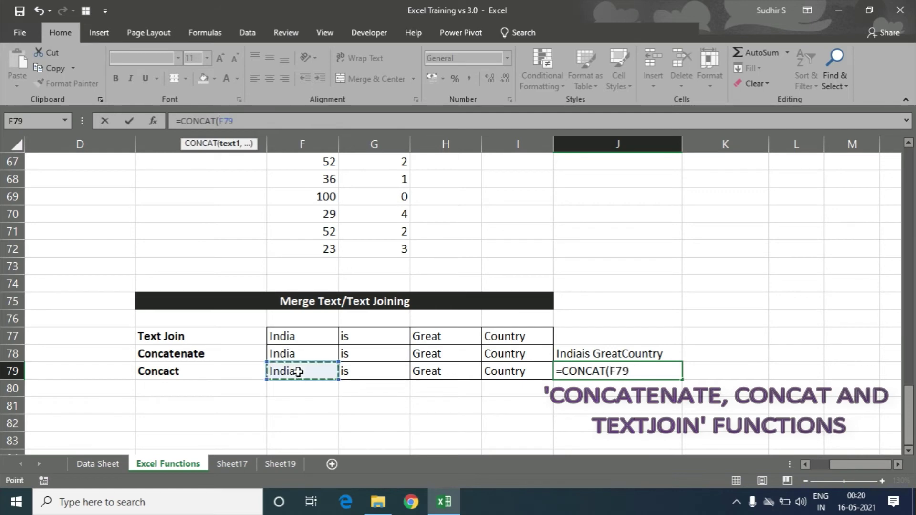
{"action": "type", "text": ","}
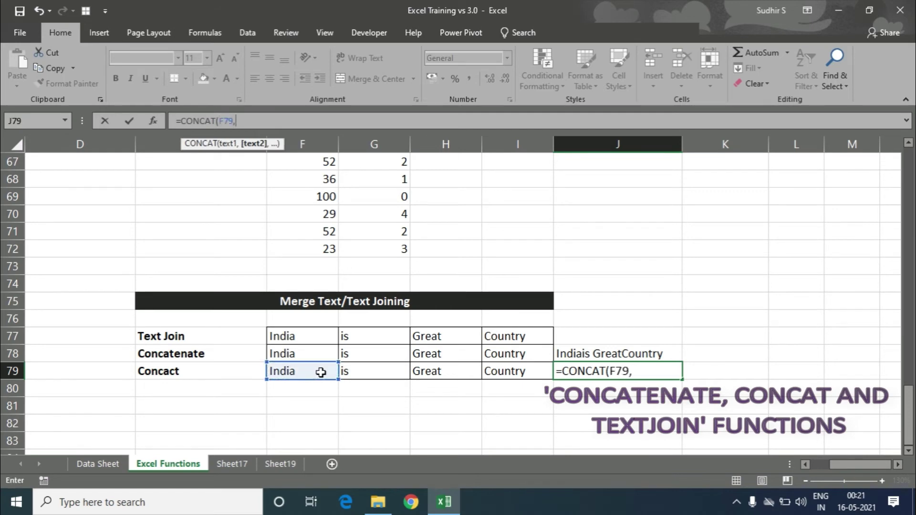
{"action": "left_click", "coordinate": [372, 377]}
{"action": "type", "text": ","}
{"action": "left_click", "coordinate": [448, 371]}
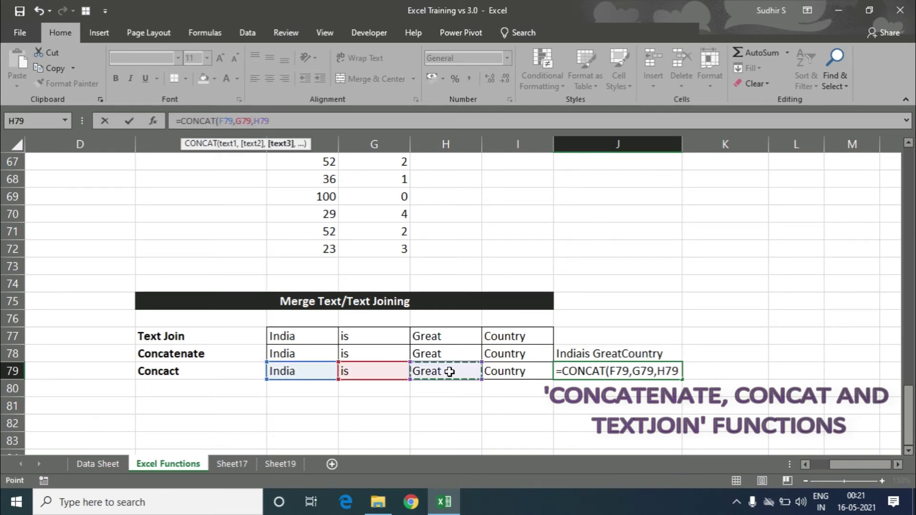
{"action": "type", "text": ","}
{"action": "left_click", "coordinate": [515, 373]}
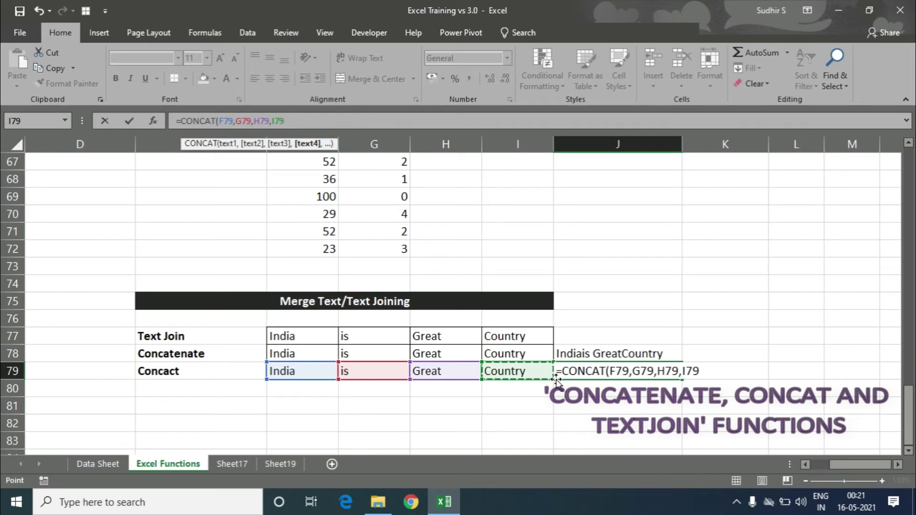
{"action": "type", "text": ")"}
{"action": "key", "text": "Return"}
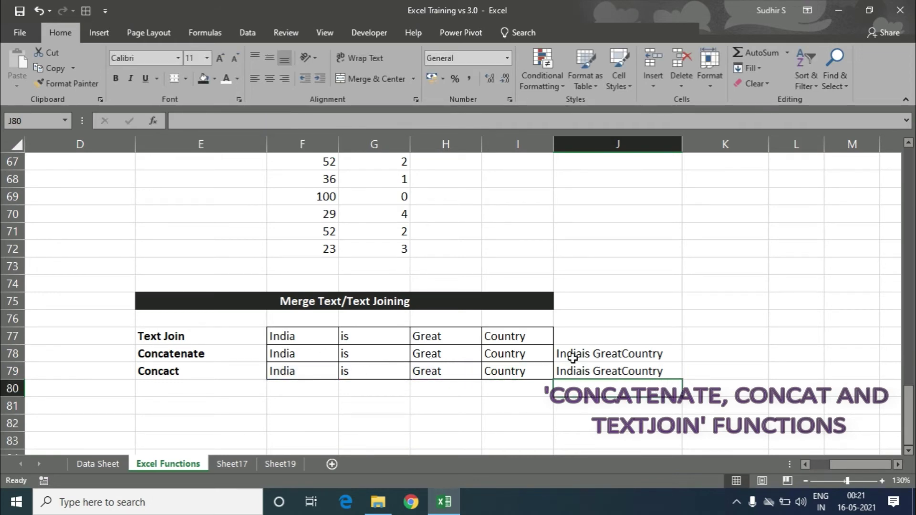
{"action": "left_click", "coordinate": [672, 354]}
{"action": "left_click", "coordinate": [674, 369]}
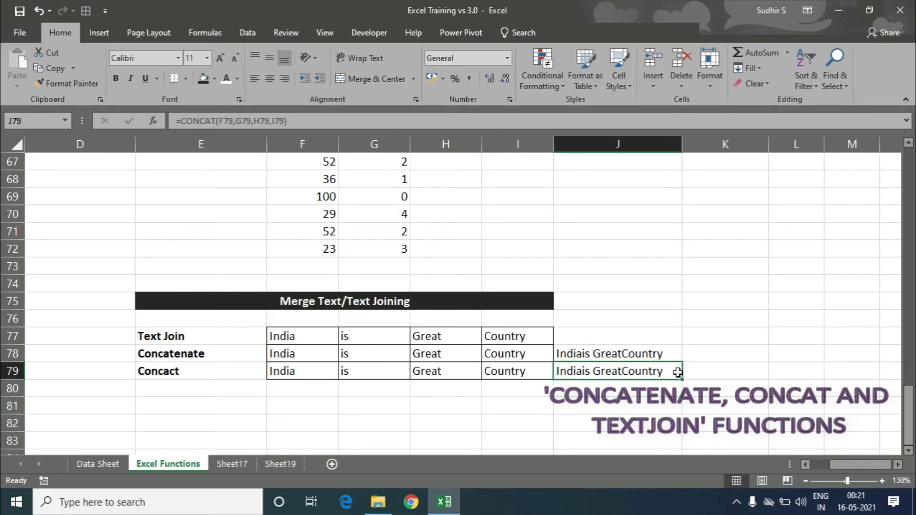
Step: Enter =CONCATENATE(F78:I78) in cell K78 to test the function with a range, and check the result
{"action": "left_click", "coordinate": [699, 361]}
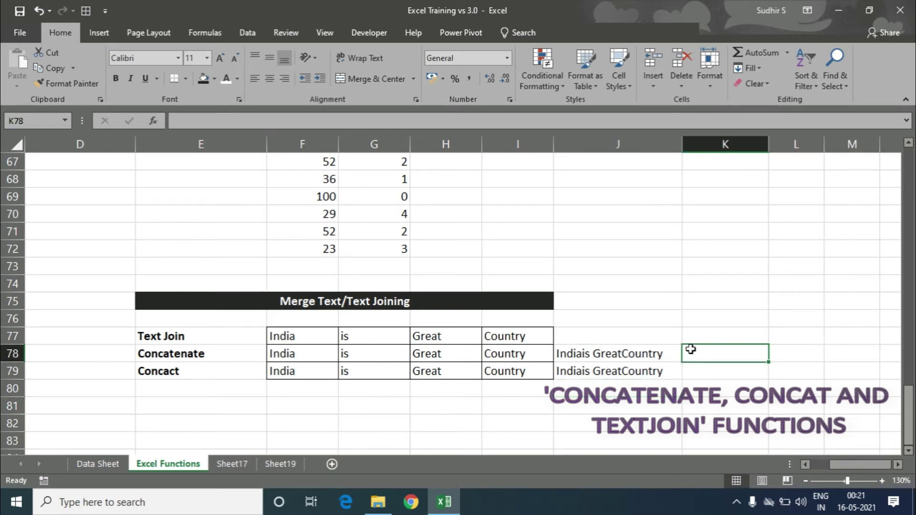
{"action": "type", "text": "=con"}
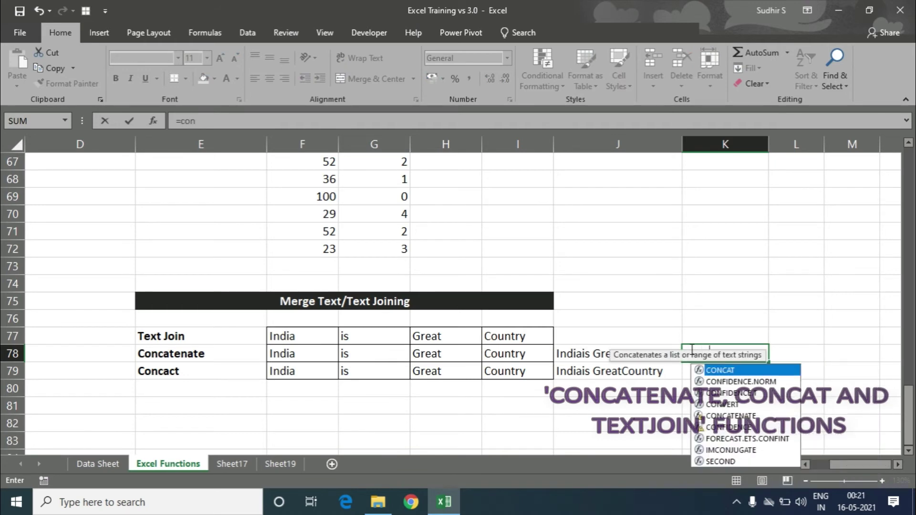
{"action": "type", "text": "ca"}
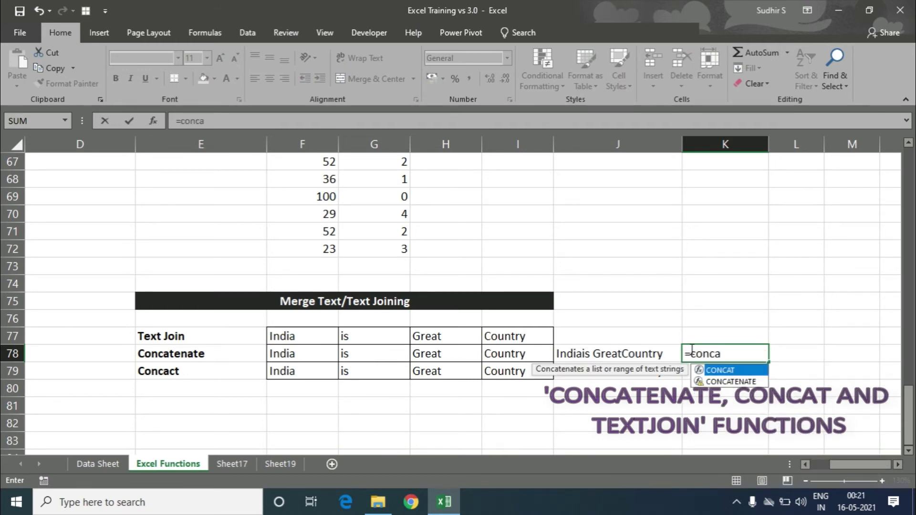
{"action": "key", "text": "Down"}
{"action": "key", "text": "Tab"}
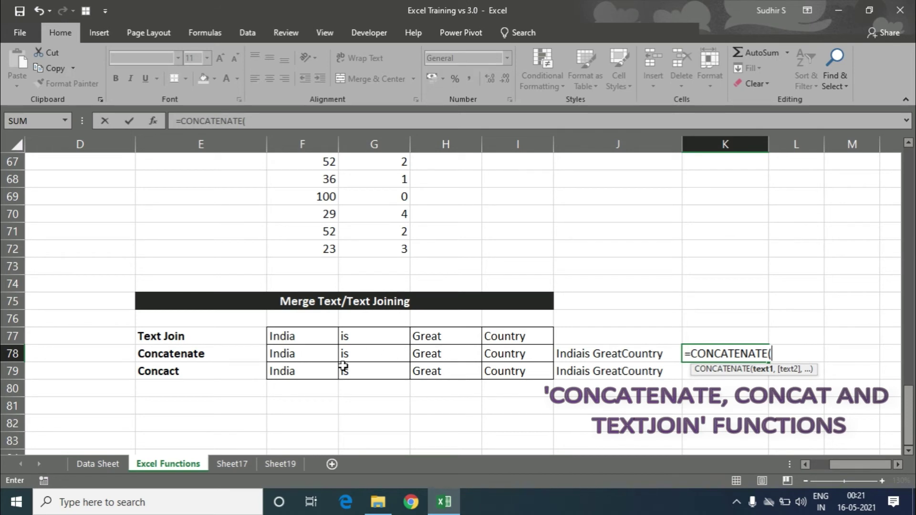
{"action": "left_click_drag", "start_coordinate": [296, 350], "coordinate": [530, 354]}
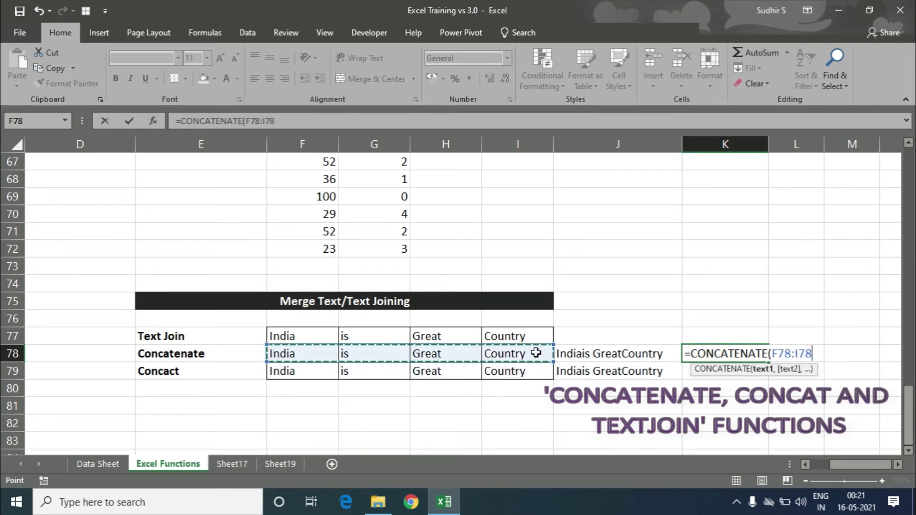
{"action": "type", "text": ")"}
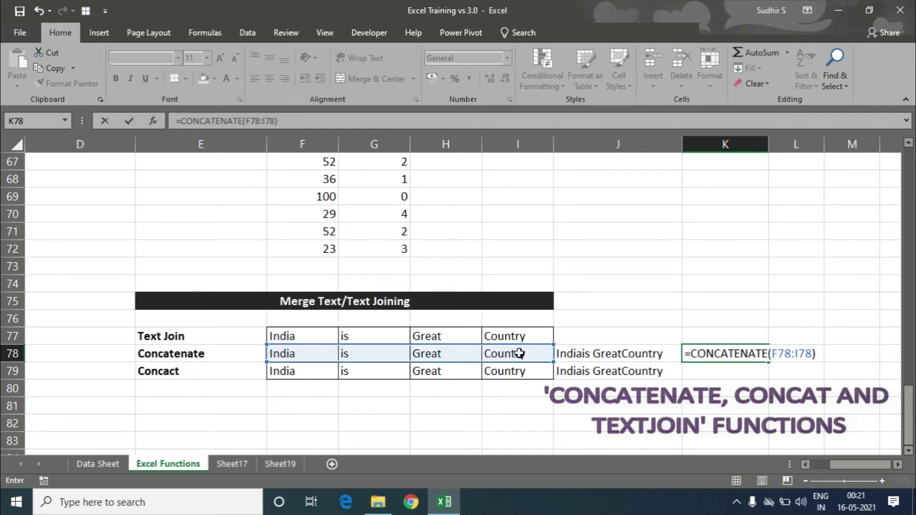
{"action": "key", "text": "Return"}
{"action": "left_click", "coordinate": [753, 357]}
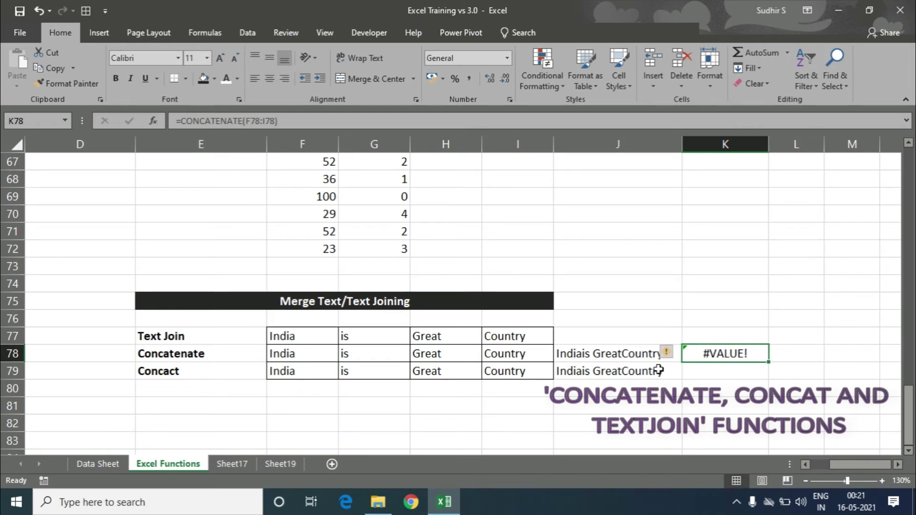
Step: Enter =CONCAT(F79:I79) in cell K79 to join the words as a range, and widen column K to fit the result
{"action": "left_click", "coordinate": [698, 372]}
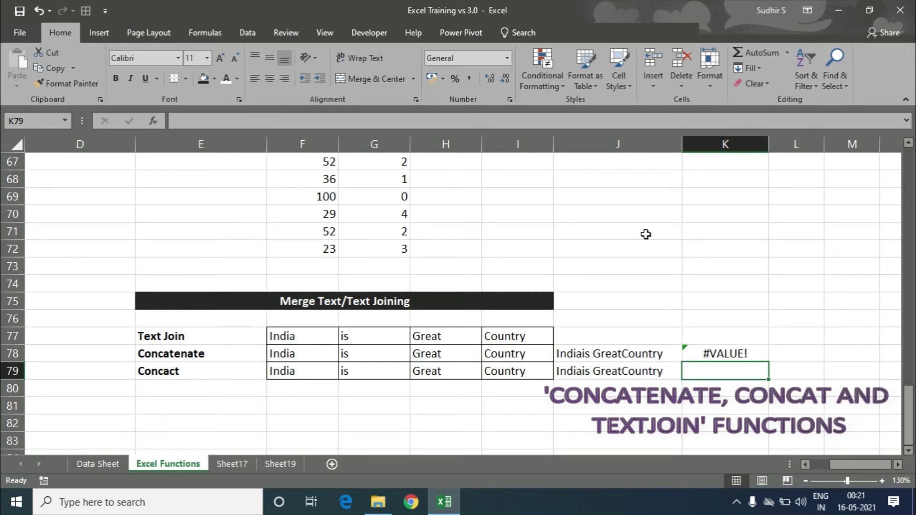
{"action": "type", "text": "=conc"}
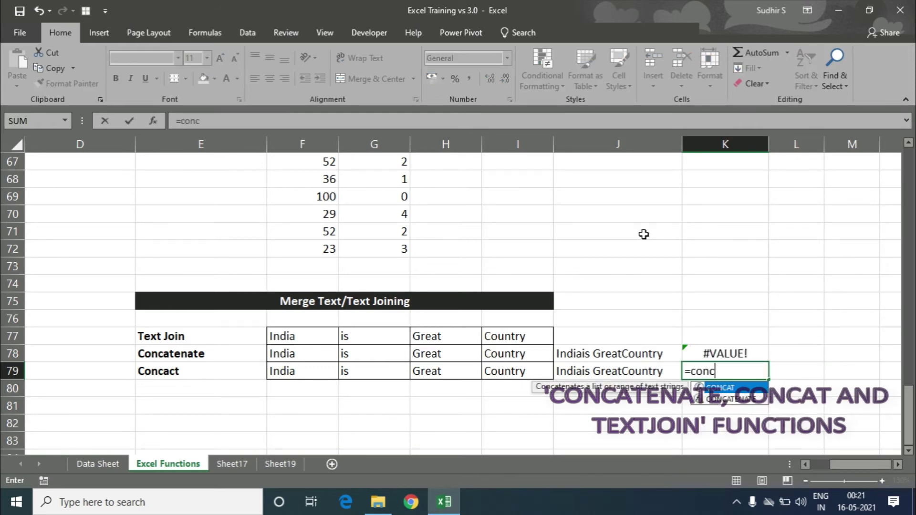
{"action": "key", "text": "Tab"}
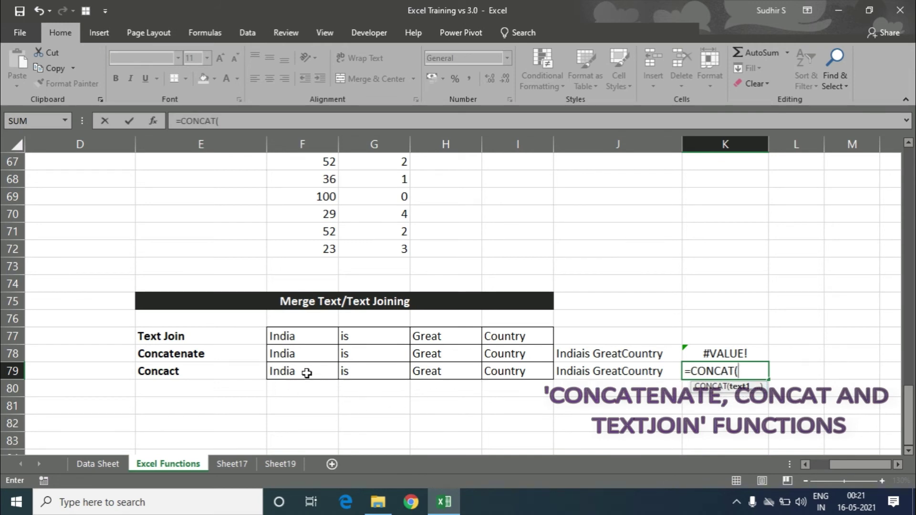
{"action": "left_click_drag", "start_coordinate": [305, 372], "coordinate": [542, 371]}
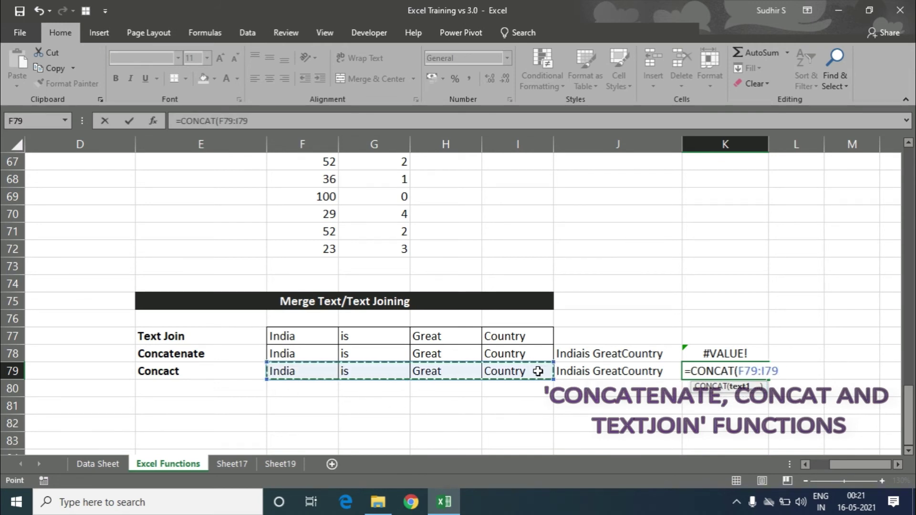
{"action": "type", "text": ")"}
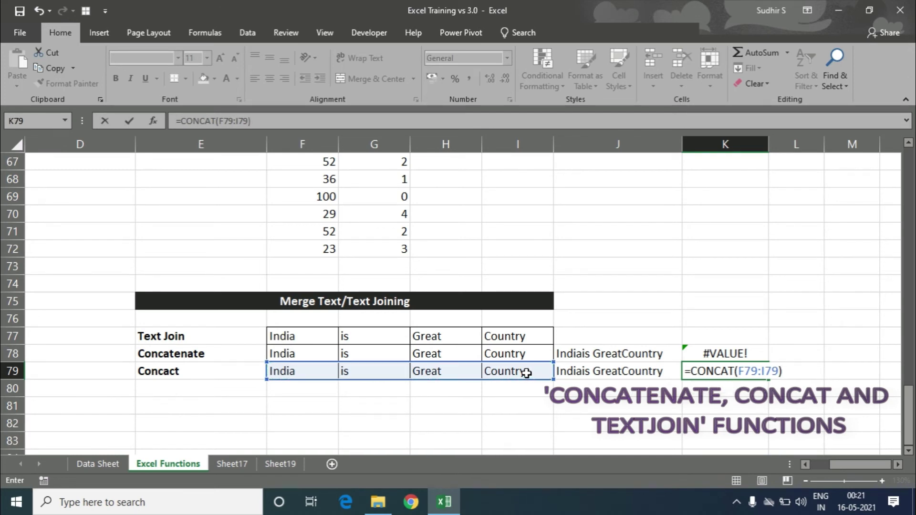
{"action": "key", "text": "Return"}
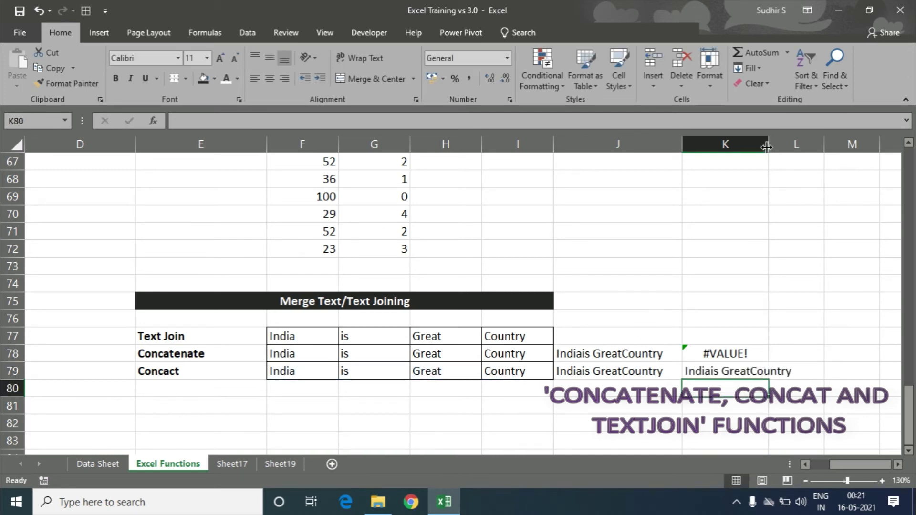
{"action": "left_click_drag", "start_coordinate": [768, 144], "coordinate": [804, 148]}
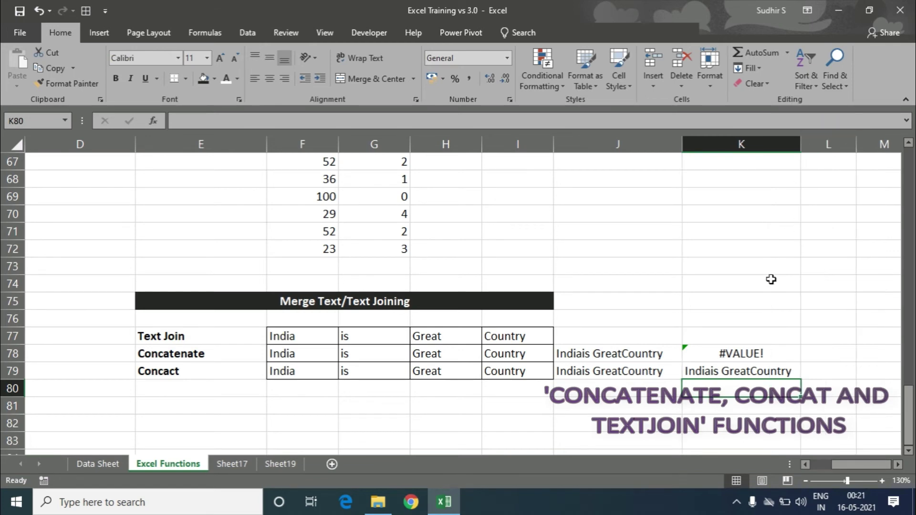
Step: Check the range formulas in K78 and K79, and begin a TEXTJOIN formula in J77 with a space delimiter and TRUE for ignoring empty cells
{"action": "left_click", "coordinate": [744, 353]}
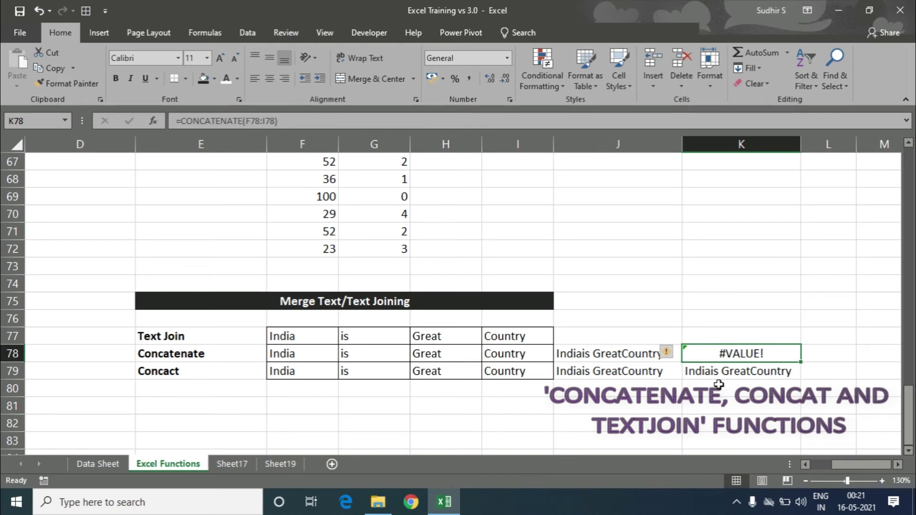
{"action": "left_click", "coordinate": [745, 375]}
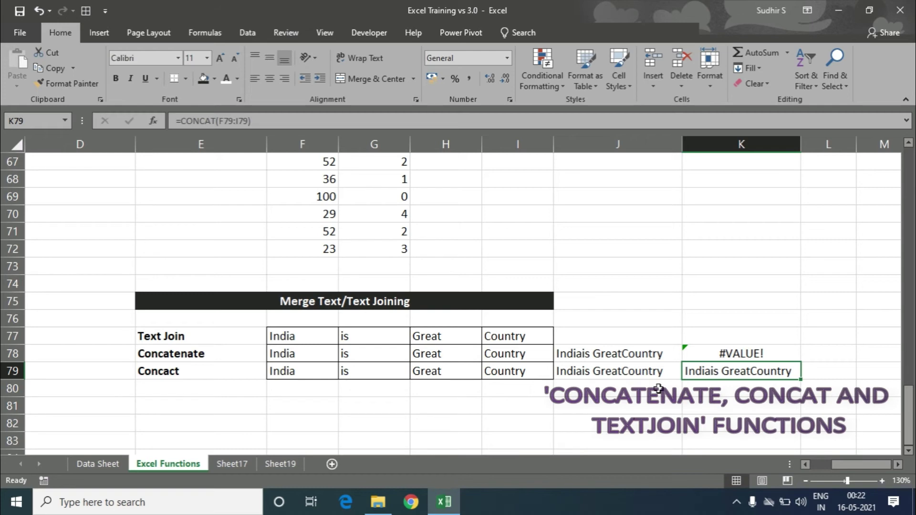
{"action": "left_click", "coordinate": [600, 339]}
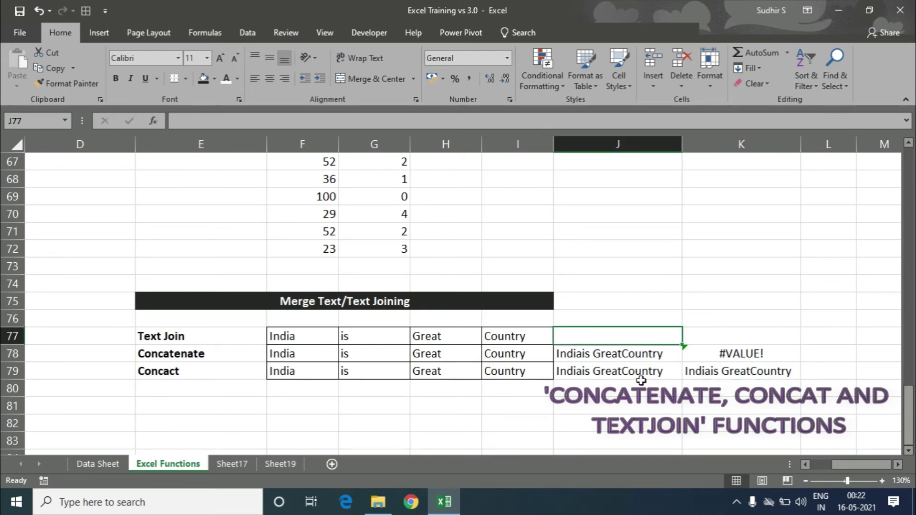
{"action": "type", "text": "=tex"}
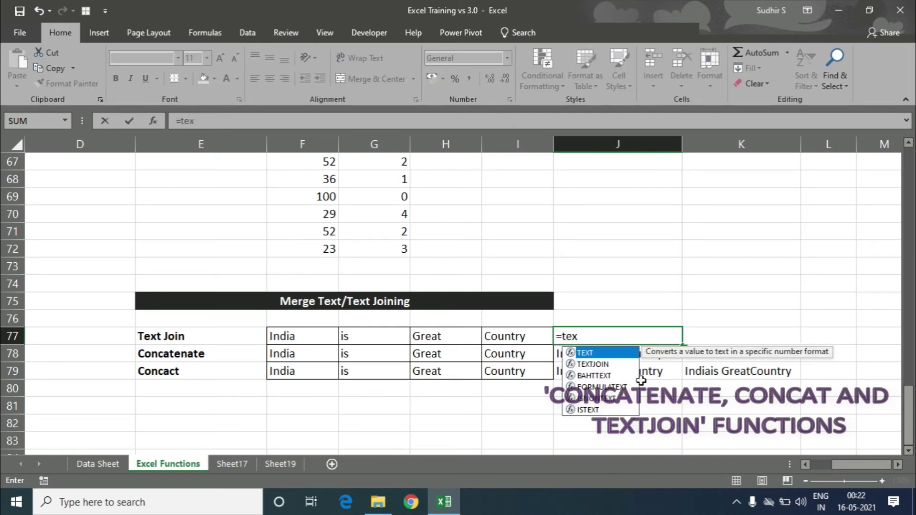
{"action": "key", "text": "Down"}
{"action": "key", "text": "Tab"}
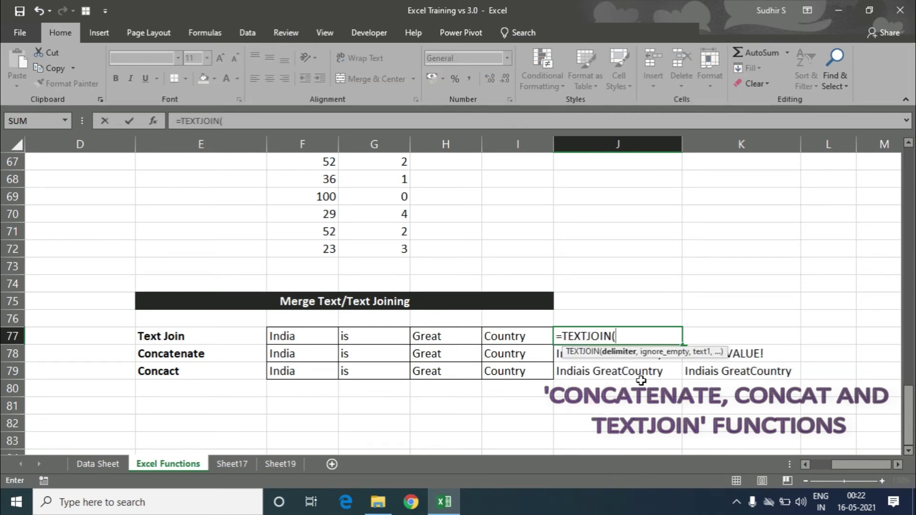
{"action": "left_click", "coordinate": [381, 120]}
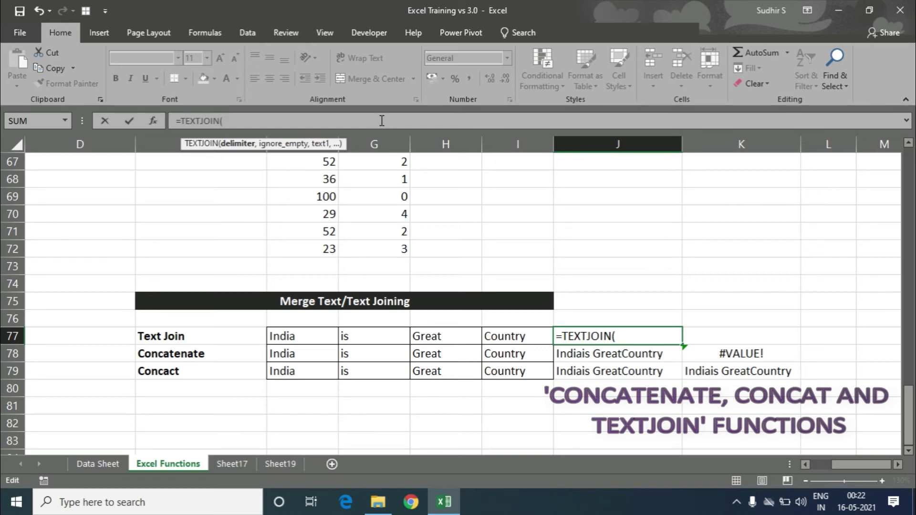
{"action": "type", "text": "\" \","}
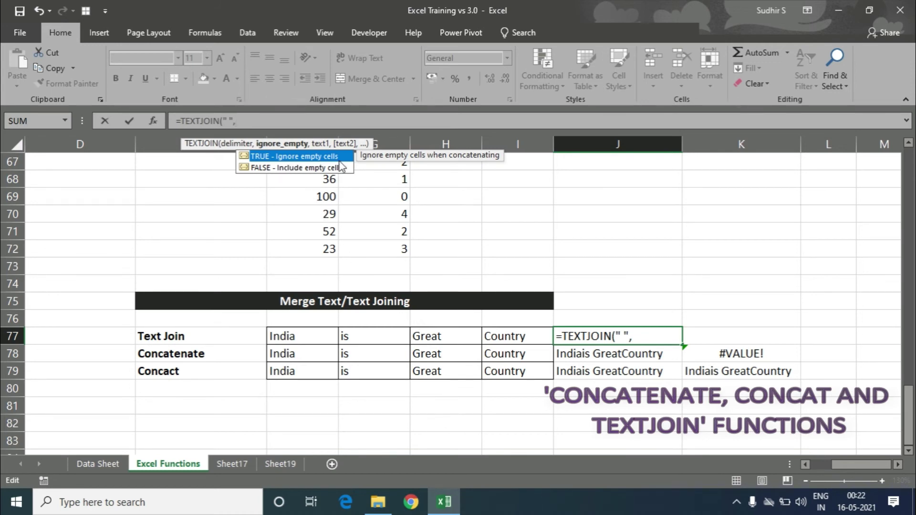
{"action": "key", "text": "Tab"}
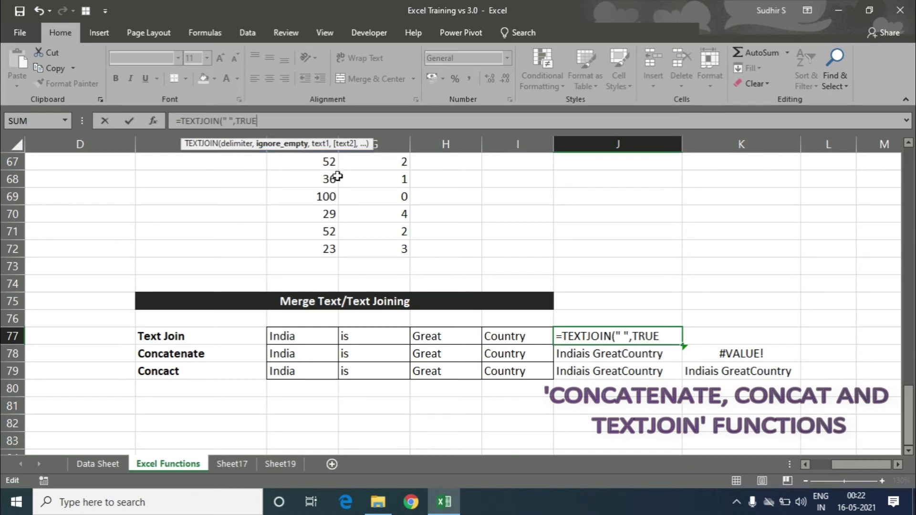
{"action": "type", "text": ","}
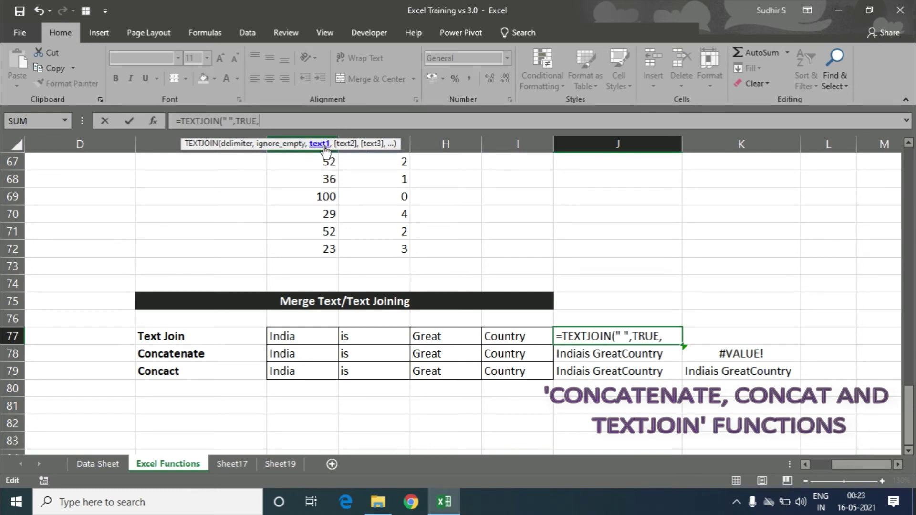
Step: Complete the J77 formula as =TEXTJOIN(" ",TRUE,F77,G77,H77,I77) to join the four words of the Text Join row, and check the result
{"action": "left_click", "coordinate": [310, 336]}
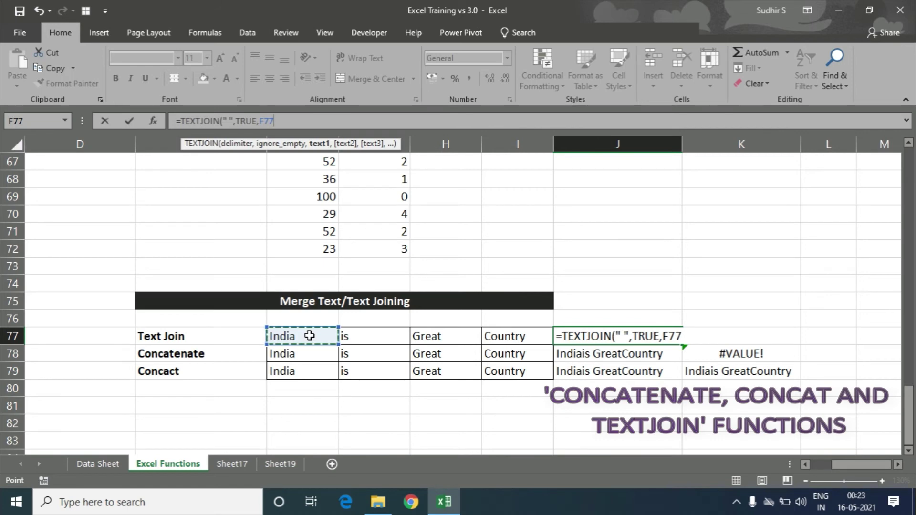
{"action": "type", "text": ","}
{"action": "left_click", "coordinate": [358, 337]}
{"action": "type", "text": ","}
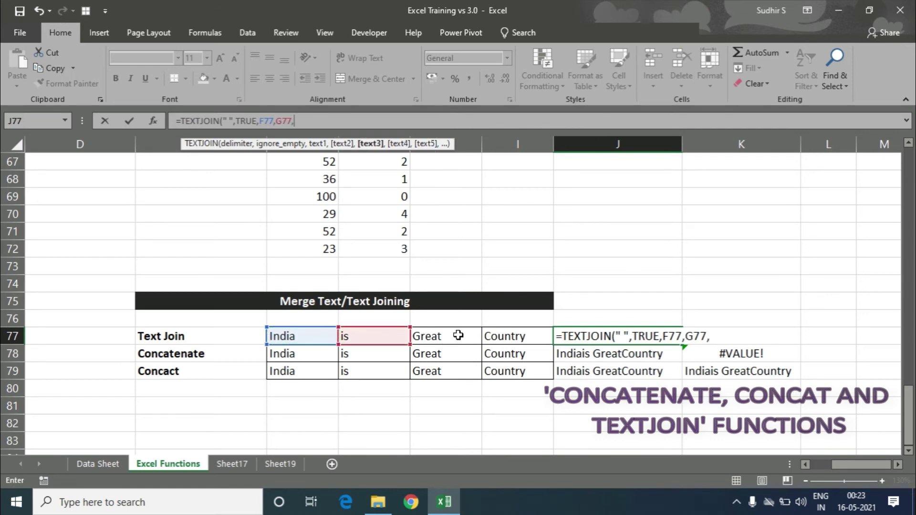
{"action": "left_click", "coordinate": [458, 336]}
{"action": "type", "text": ","}
{"action": "left_click", "coordinate": [529, 336]}
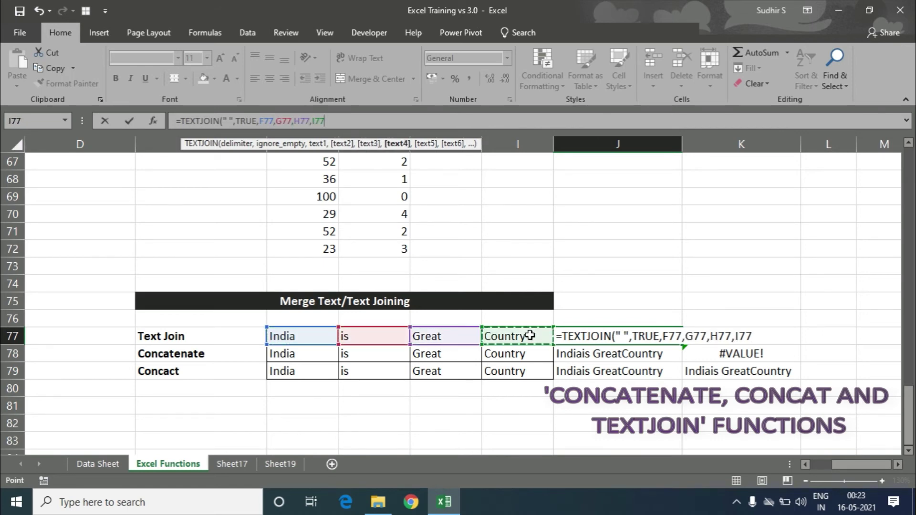
{"action": "type", "text": ")"}
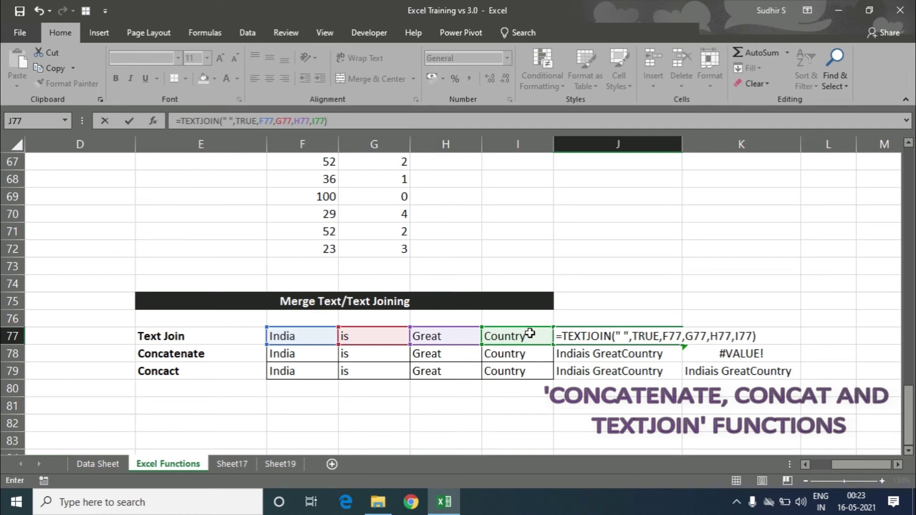
{"action": "key", "text": "Return"}
{"action": "left_click", "coordinate": [634, 338]}
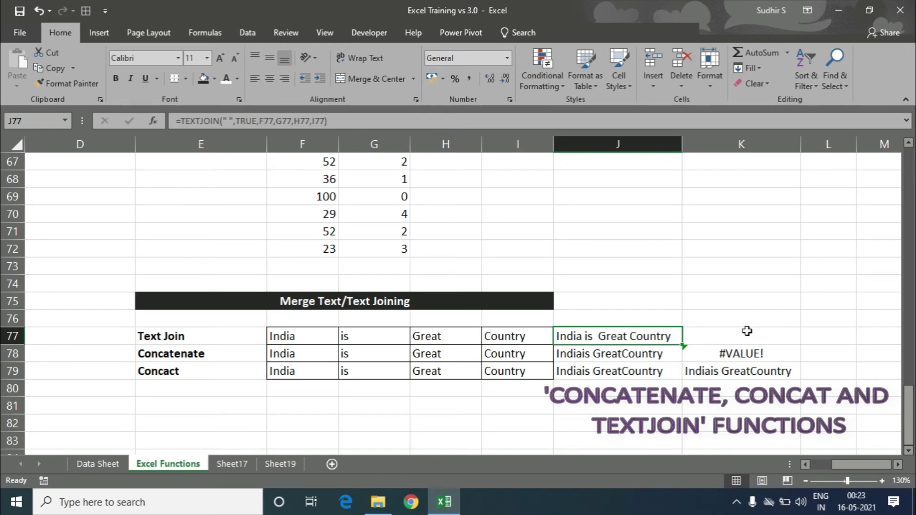
Step: Enter =TEXTJOIN("-",TRUE,F77:I77) in cell K77 to join the words as a hyphen-separated range, and widen column K to fit the result
{"action": "left_click", "coordinate": [711, 329]}
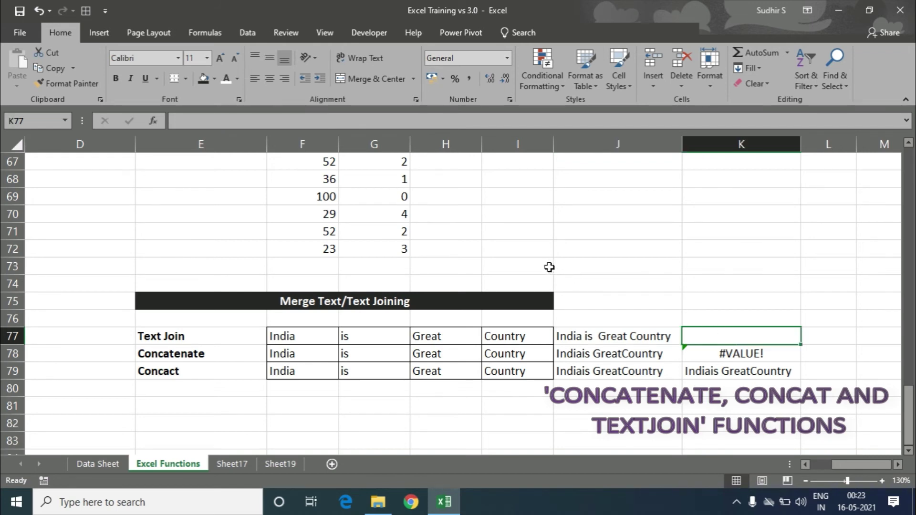
{"action": "type", "text": "=tex"}
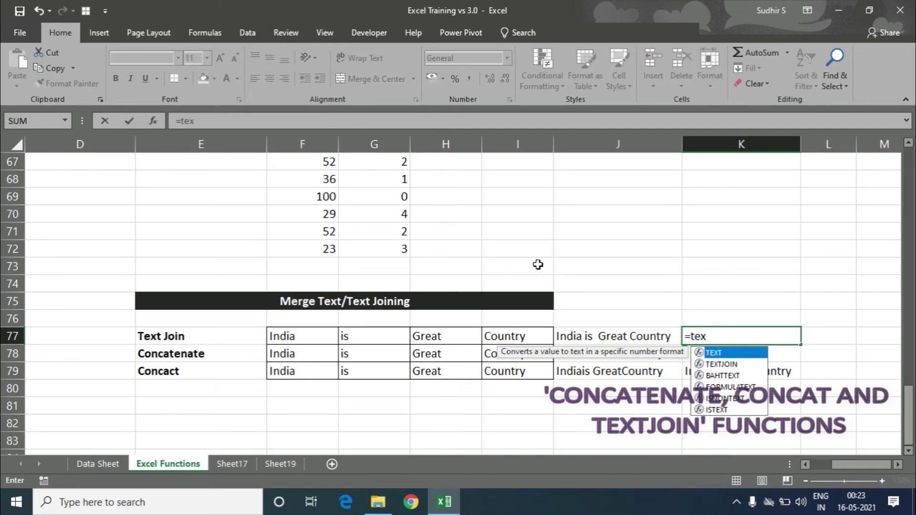
{"action": "key", "text": "Down"}
{"action": "key", "text": "Tab"}
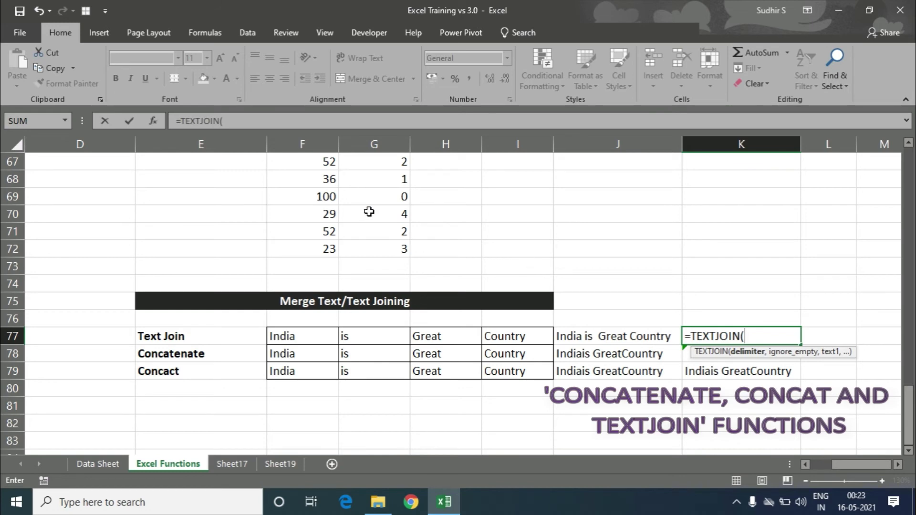
{"action": "left_click", "coordinate": [317, 125]}
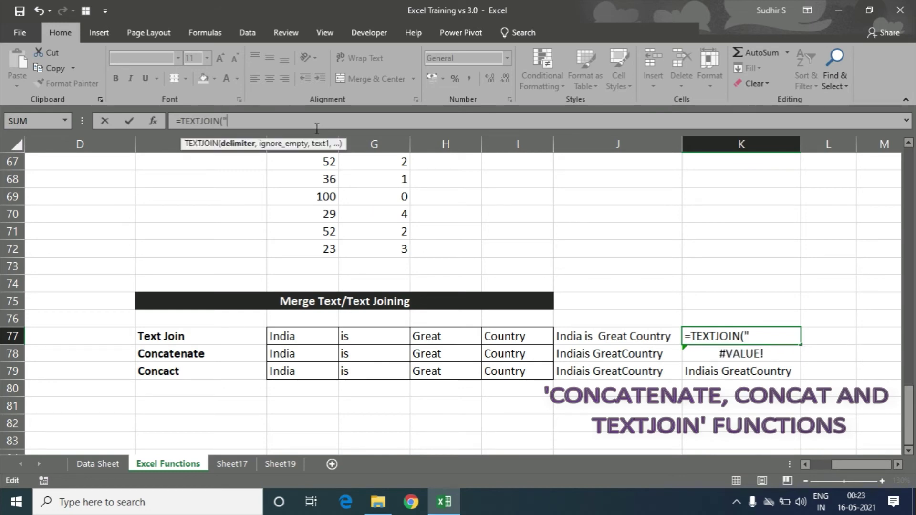
{"action": "type", "text": "\"-\","}
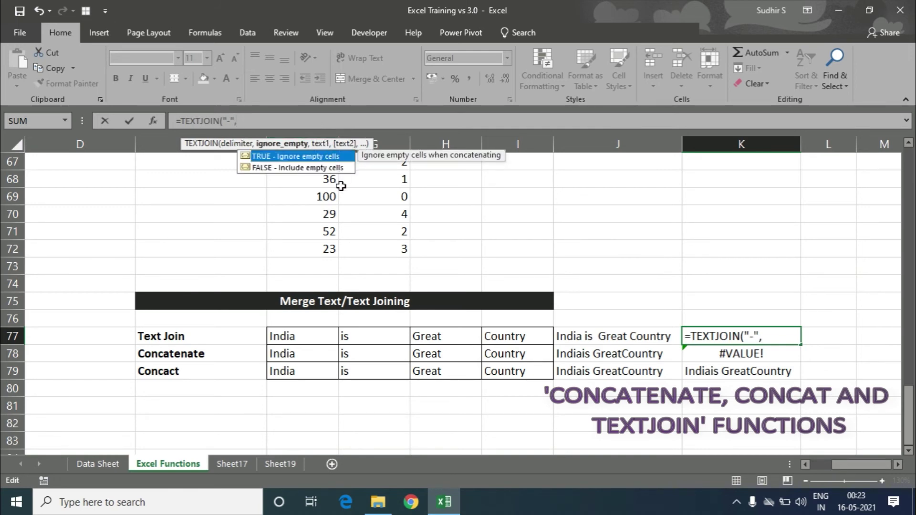
{"action": "key", "text": "Tab"}
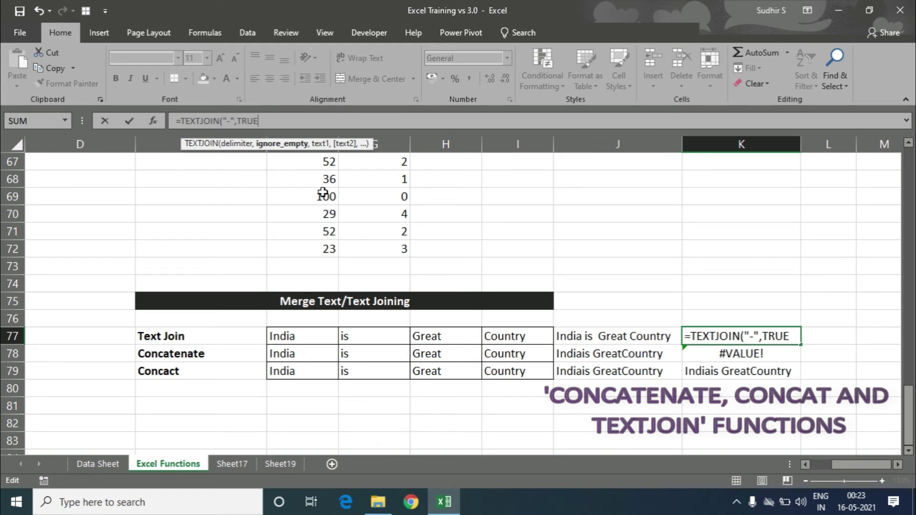
{"action": "type", "text": ","}
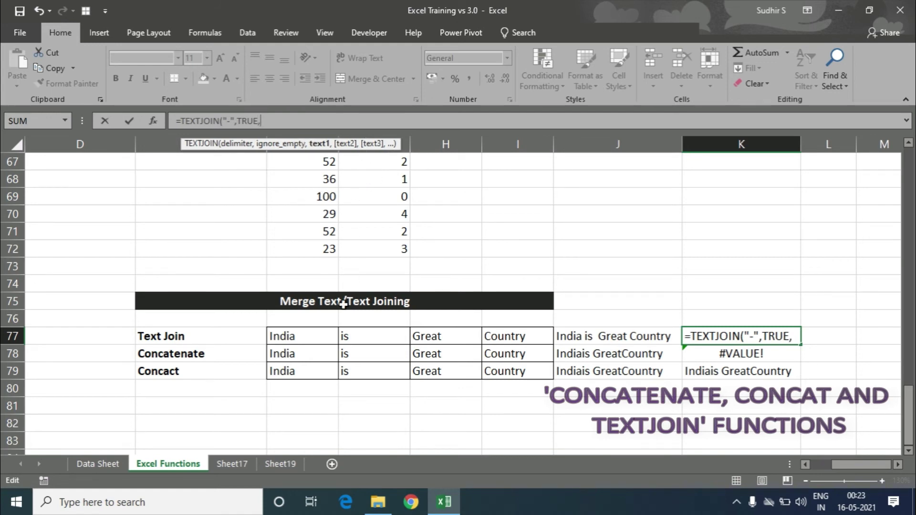
{"action": "left_click", "coordinate": [313, 338]}
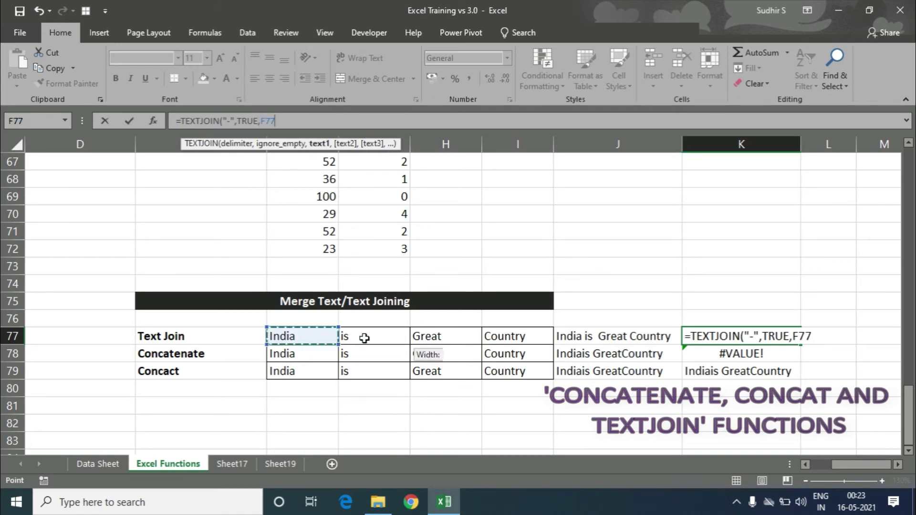
{"action": "left_click_drag", "start_coordinate": [364, 338], "coordinate": [538, 331]}
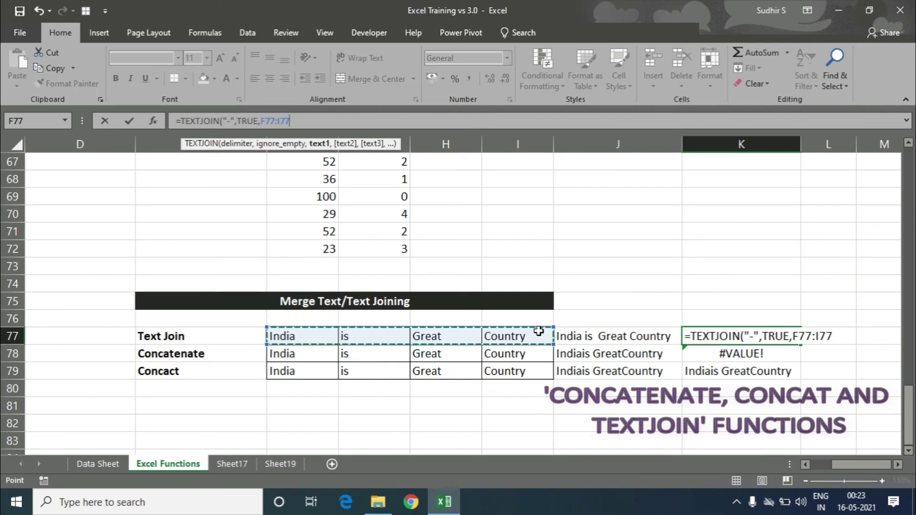
{"action": "key", "text": "ctrl+Return"}
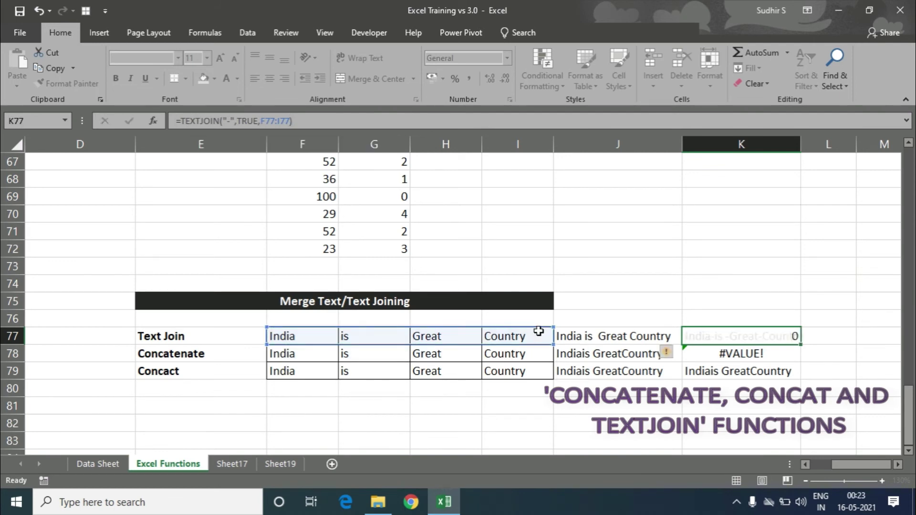
{"action": "double_click", "coordinate": [801, 144]}
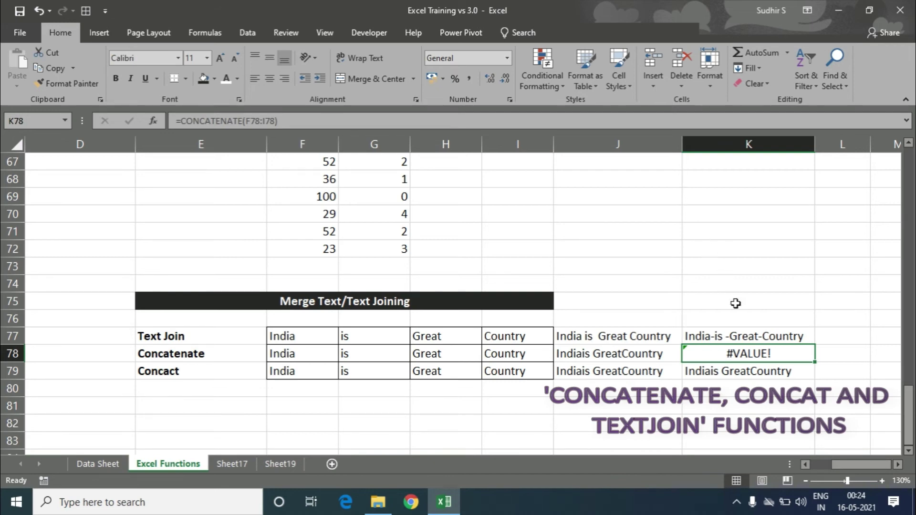
Step: Compare the TEXTJOIN, CONCATENATE and CONCAT range formulas in K77:K79, and review the cells of the Text Join row back to its label
{"action": "left_click", "coordinate": [737, 337]}
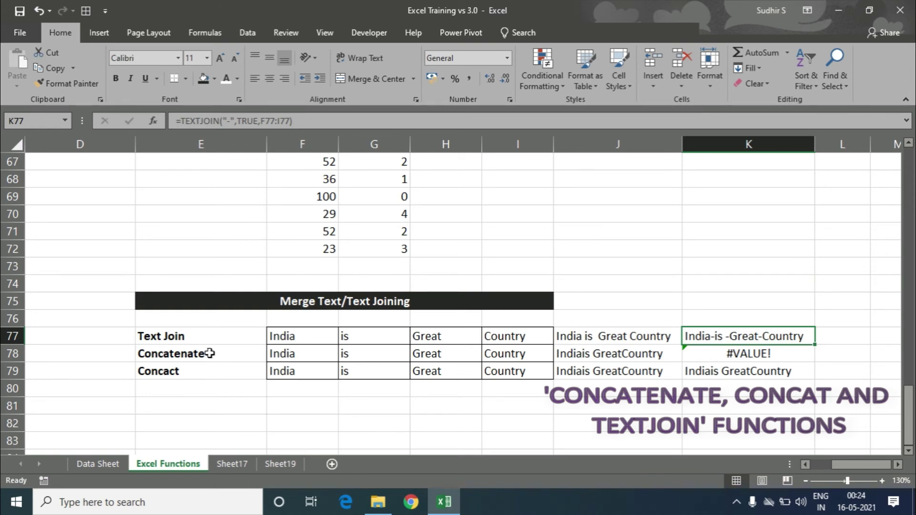
{"action": "left_click", "coordinate": [181, 337]}
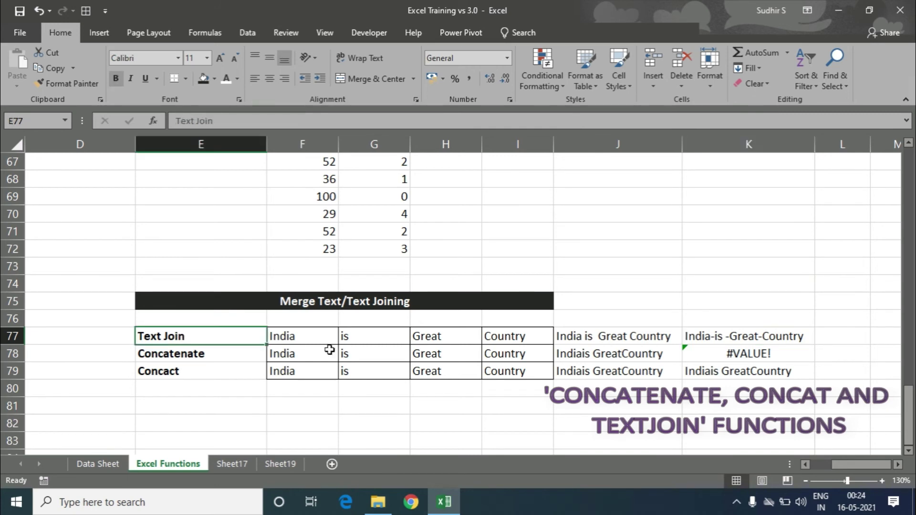
{"action": "left_click", "coordinate": [752, 334]}
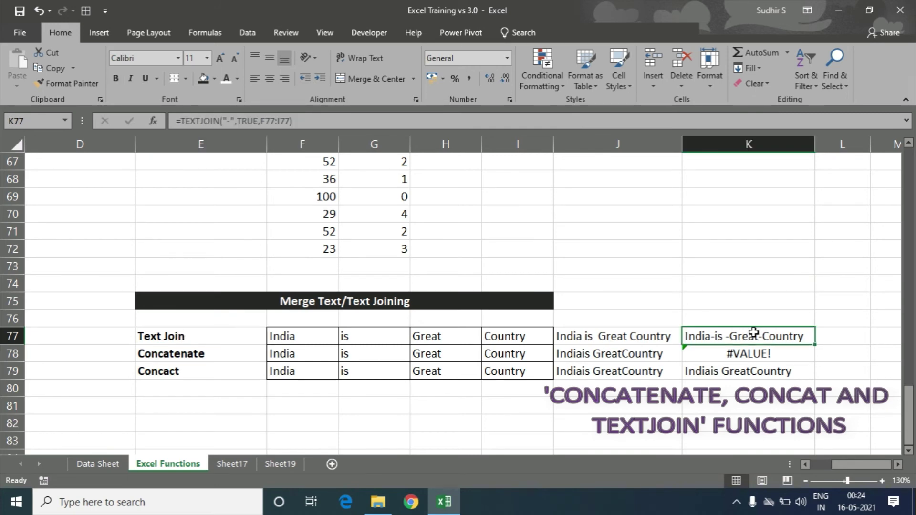
{"action": "left_click", "coordinate": [742, 361]}
{"action": "left_click", "coordinate": [743, 364]}
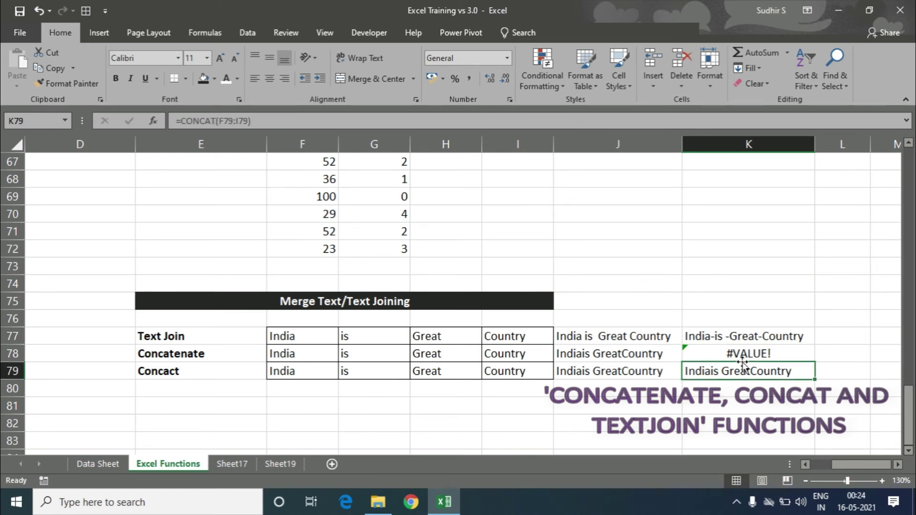
{"action": "left_click", "coordinate": [742, 360]}
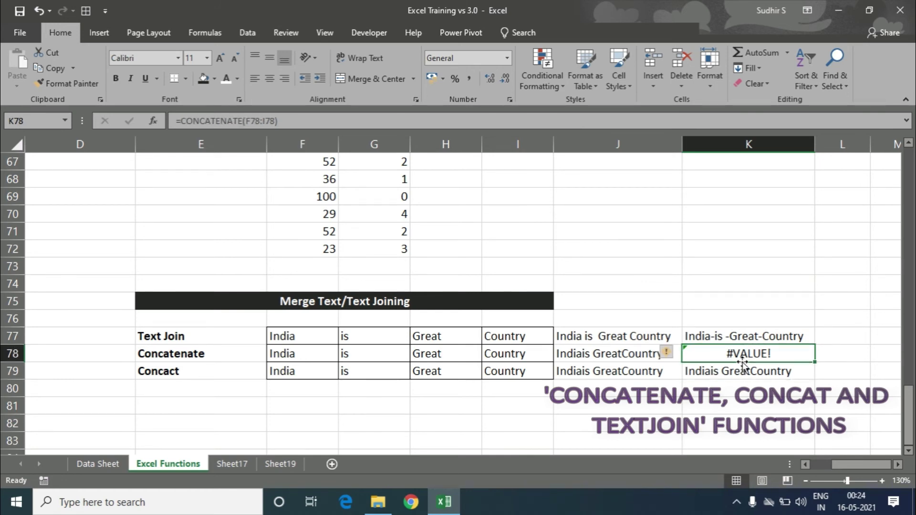
{"action": "left_click", "coordinate": [743, 364]}
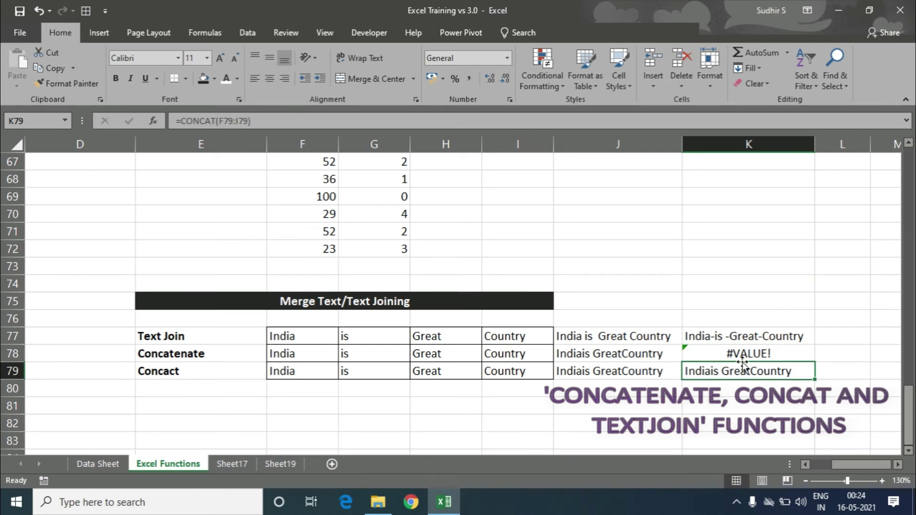
{"action": "key", "text": "Up"}
{"action": "key", "text": "Up"}
{"action": "key", "text": "Left"}
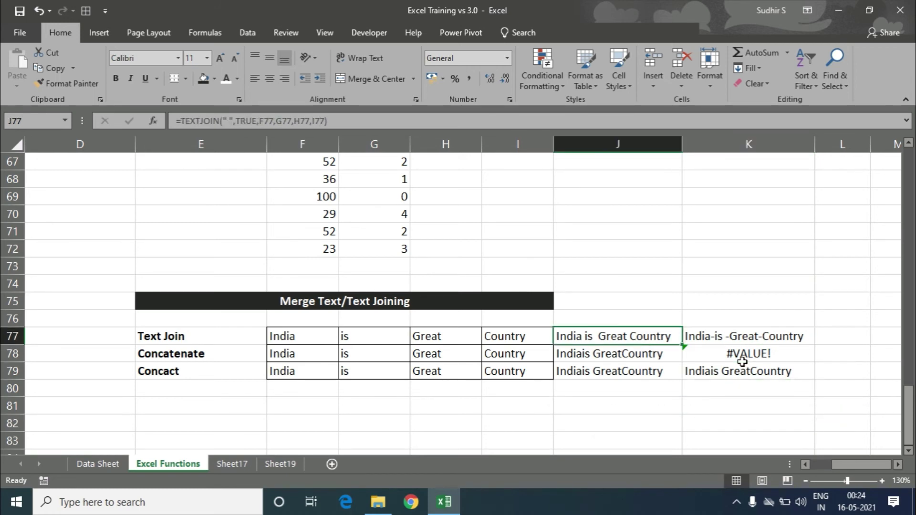
{"action": "key", "text": "Left"}
{"action": "key", "text": "Left"}
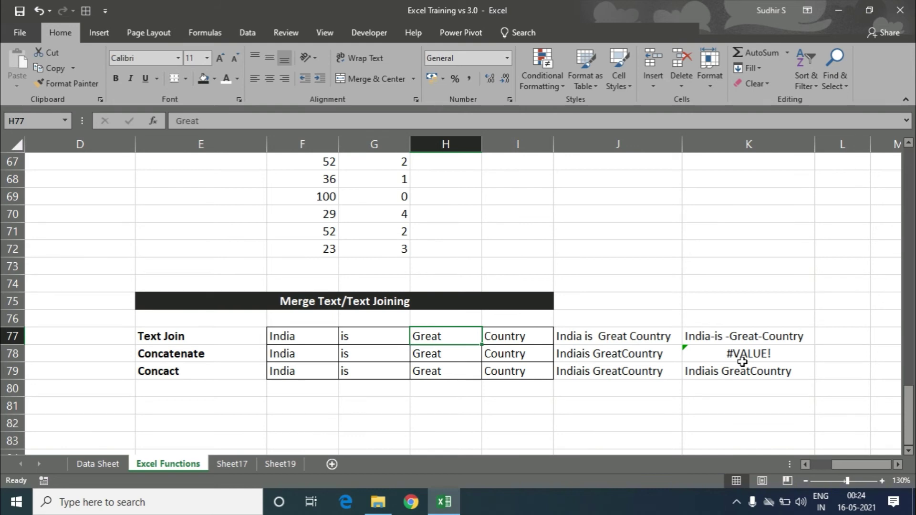
{"action": "key", "text": "Left"}
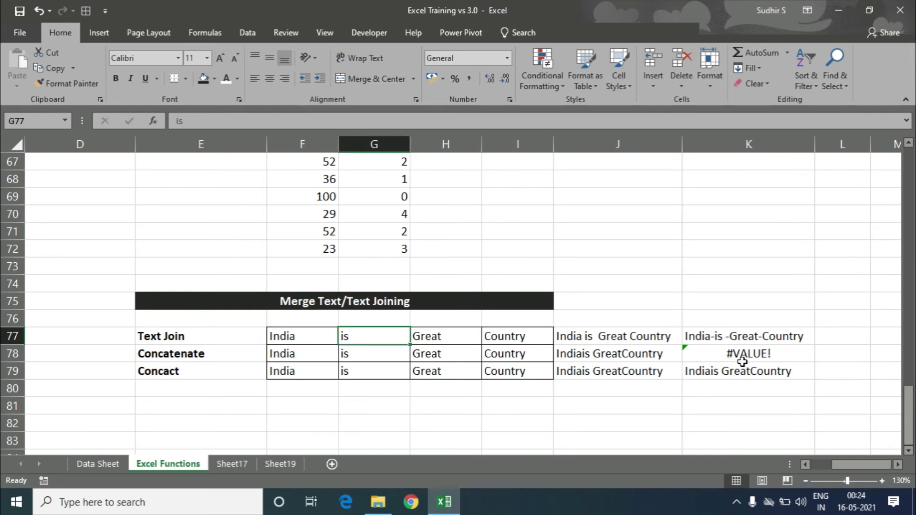
{"action": "key", "text": "Left"}
{"action": "key", "text": "Left"}
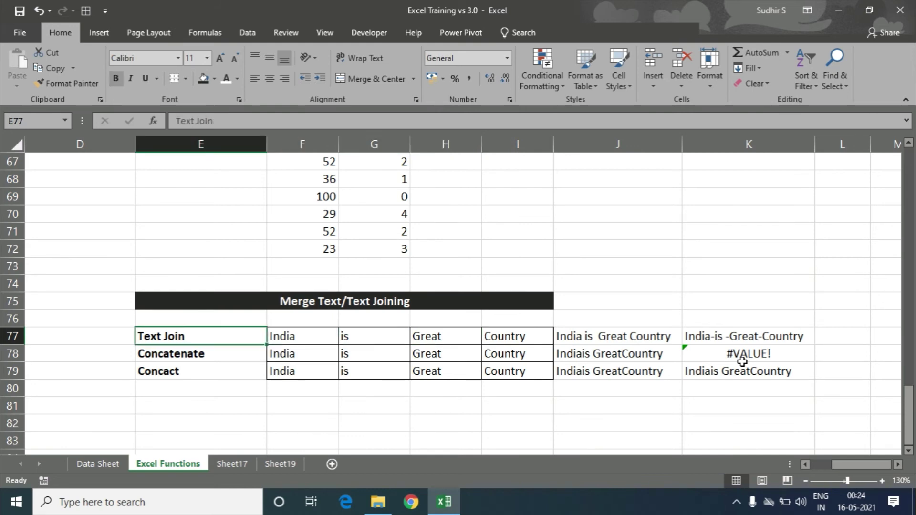
Step: Enter the numbers 45, 23, 85, 100, 52 and 62 in cells F83:F88, below the text joining table
{"action": "key", "text": "Down"}
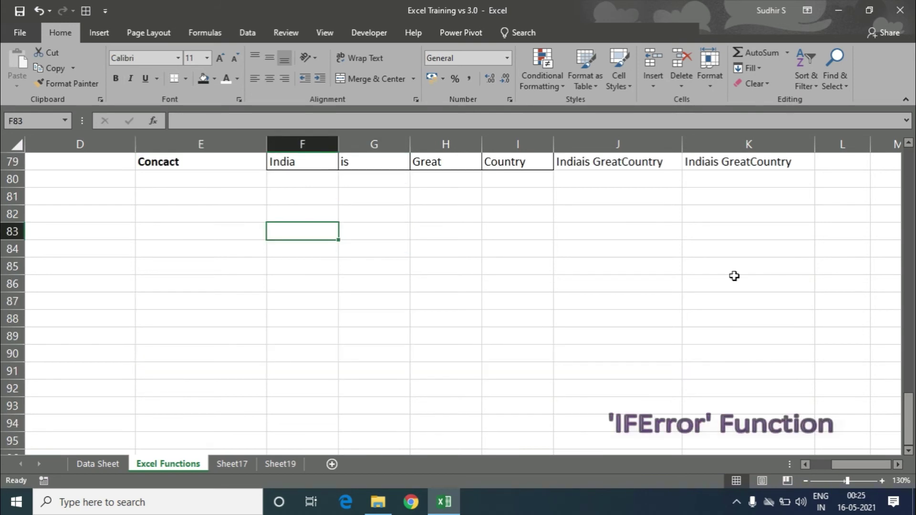
{"action": "type", "text": "45"}
{"action": "key", "text": "Return"}
{"action": "type", "text": "23"}
{"action": "key", "text": "Return"}
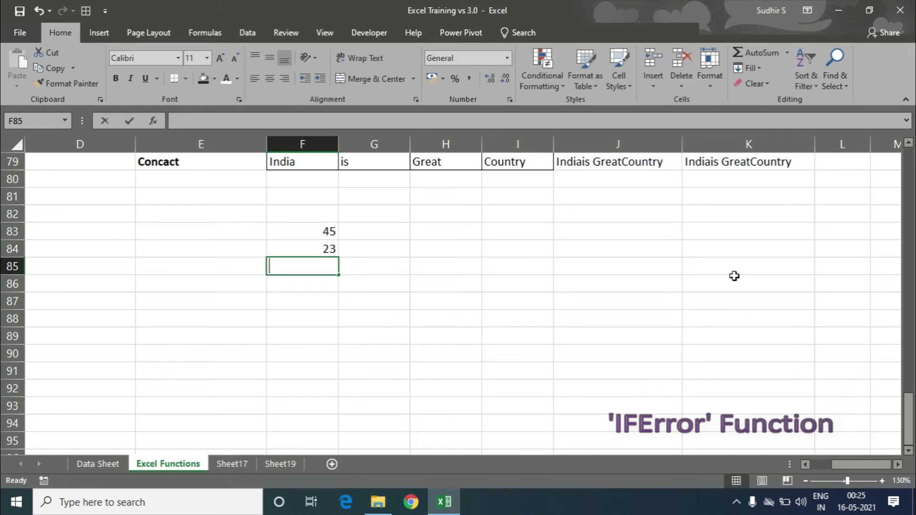
{"action": "type", "text": "85"}
{"action": "key", "text": "Return"}
{"action": "type", "text": "100"}
{"action": "key", "text": "Return"}
{"action": "type", "text": "52"}
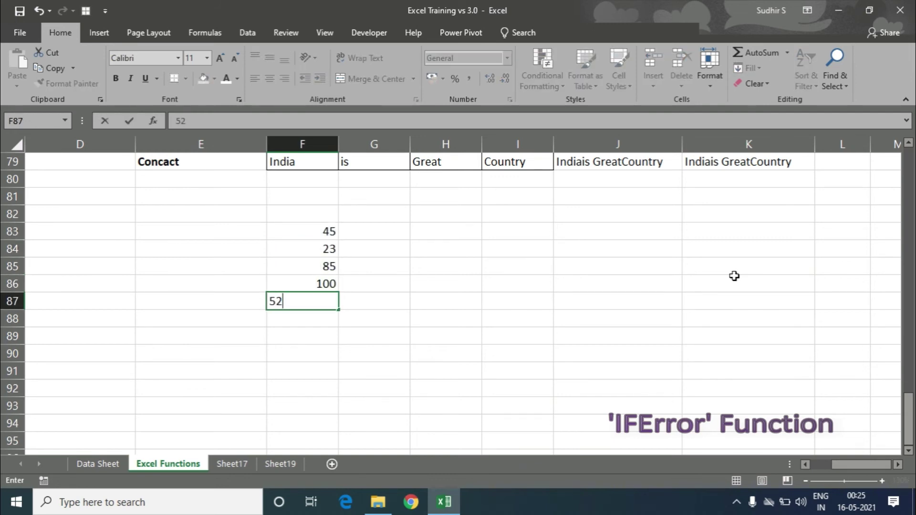
{"action": "key", "text": "Return"}
{"action": "type", "text": "62"}
{"action": "key", "text": "Return"}
Step: Enter the divisors 5, 2, 0, 4, 3 and 2 in cells G83:G88 beside the numbers
{"action": "key", "text": "Up"}
{"action": "key", "text": "Up"}
{"action": "key", "text": "Up"}
{"action": "key", "text": "Up"}
{"action": "key", "text": "Up"}
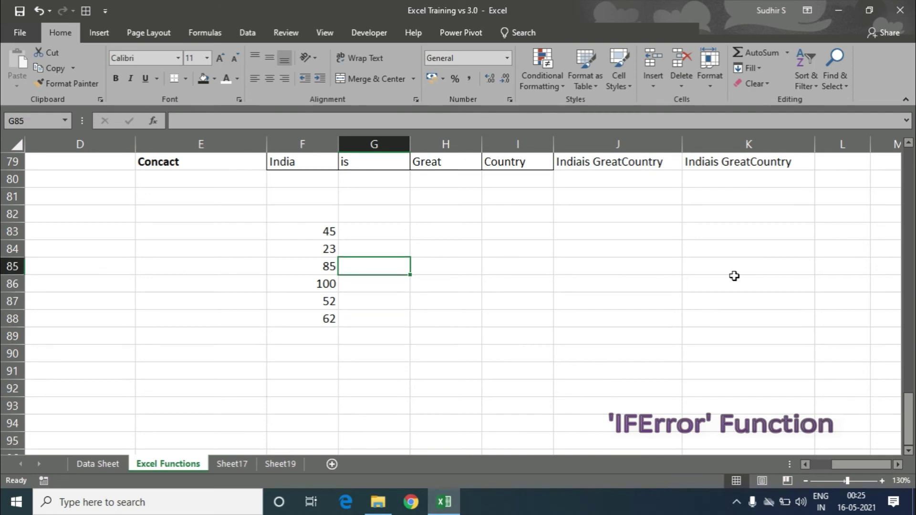
{"action": "type", "text": "5"}
{"action": "key", "text": "Return"}
{"action": "type", "text": "2"}
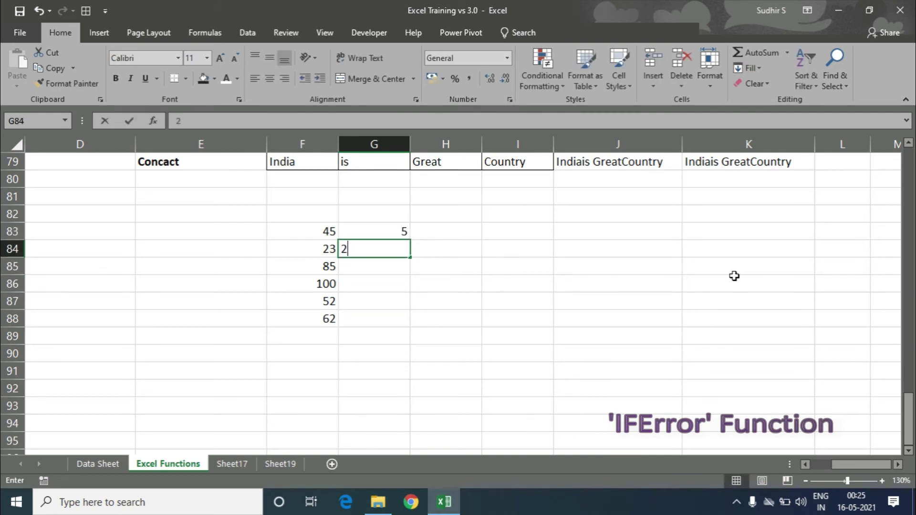
{"action": "key", "text": "Return"}
{"action": "type", "text": "0"}
{"action": "key", "text": "Return"}
{"action": "type", "text": "4"}
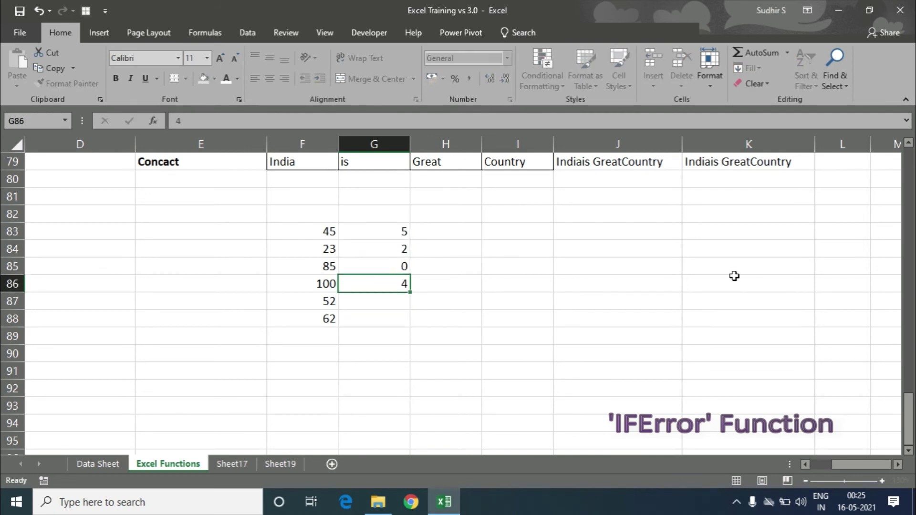
{"action": "key", "text": "Return"}
{"action": "key", "text": "Return"}
{"action": "type", "text": "2"}
{"action": "key", "text": "Return"}
{"action": "key", "text": "Up"}
{"action": "key", "text": "Up"}
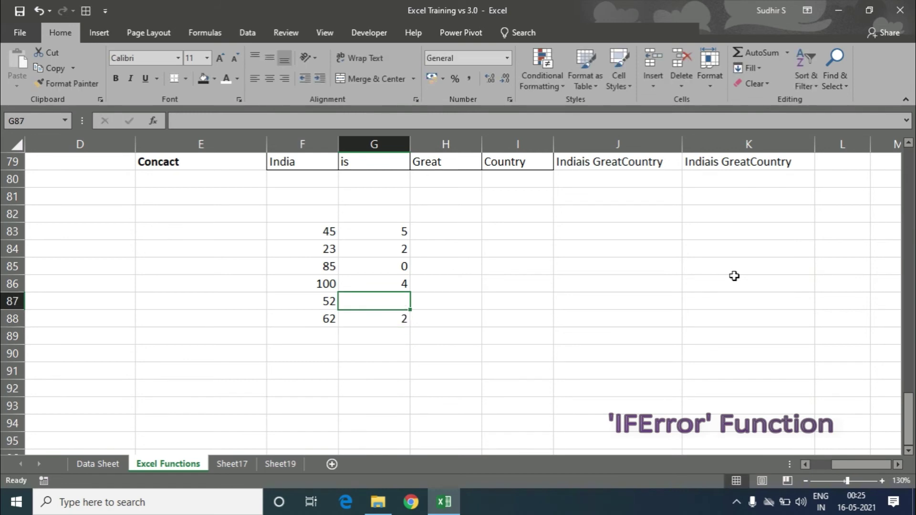
{"action": "type", "text": "3"}
{"action": "key", "text": "Return"}
Step: Review the number pairs in F83:G88 and go to the empty cell H83
{"action": "key", "text": "Up"}
{"action": "key", "text": "Up"}
{"action": "key", "text": "Up"}
{"action": "key", "text": "Up"}
{"action": "key", "text": "Up"}
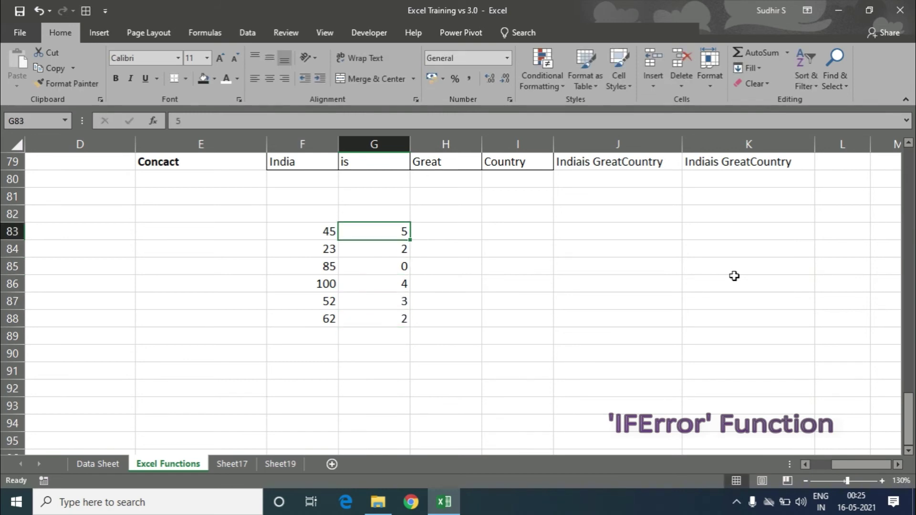
{"action": "key", "text": "Left"}
{"action": "key", "text": "Down"}
{"action": "key", "text": "Down"}
{"action": "key", "text": "Up"}
{"action": "key", "text": "Up"}
{"action": "key", "text": "Right"}
{"action": "key", "text": "Right"}
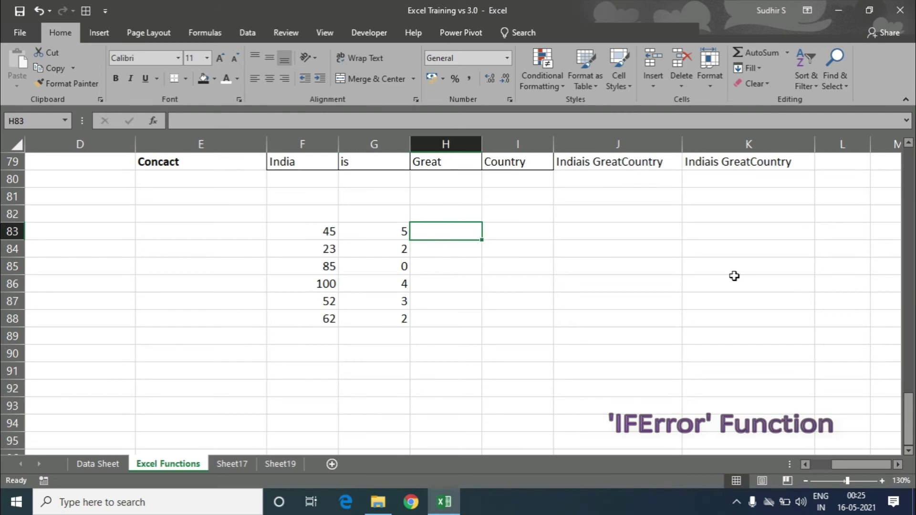
Step: Enter =F83/G83 in cell H83 and fill the division down to H88
{"action": "type", "text": "="}
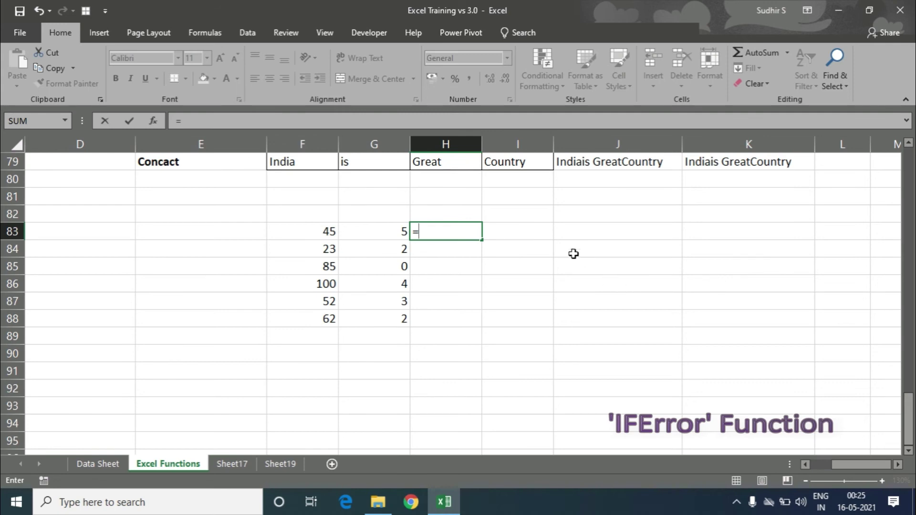
{"action": "left_click", "coordinate": [304, 236]}
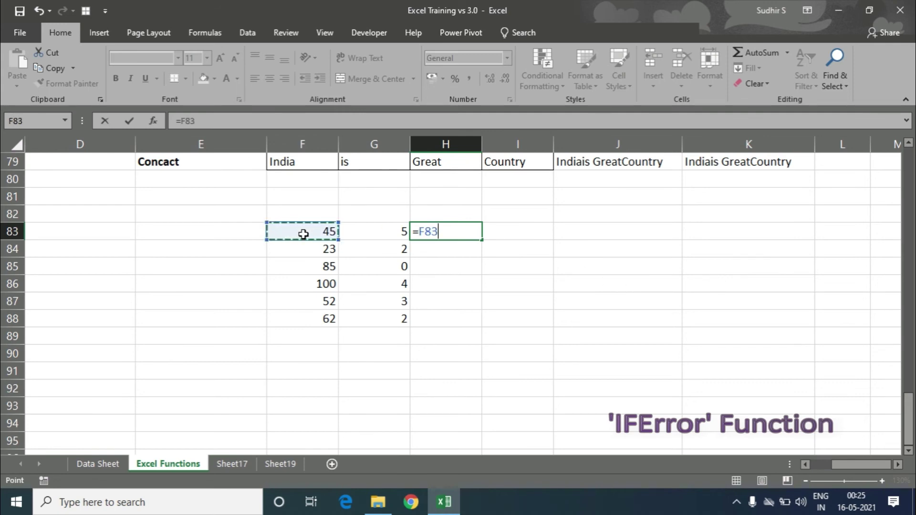
{"action": "type", "text": "/"}
{"action": "left_click", "coordinate": [376, 233]}
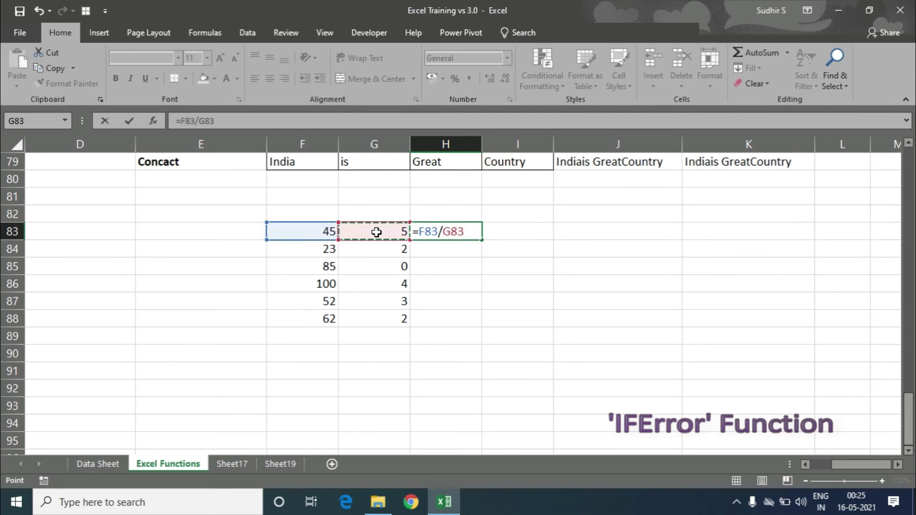
{"action": "key", "text": "Return"}
{"action": "left_click", "coordinate": [439, 229]}
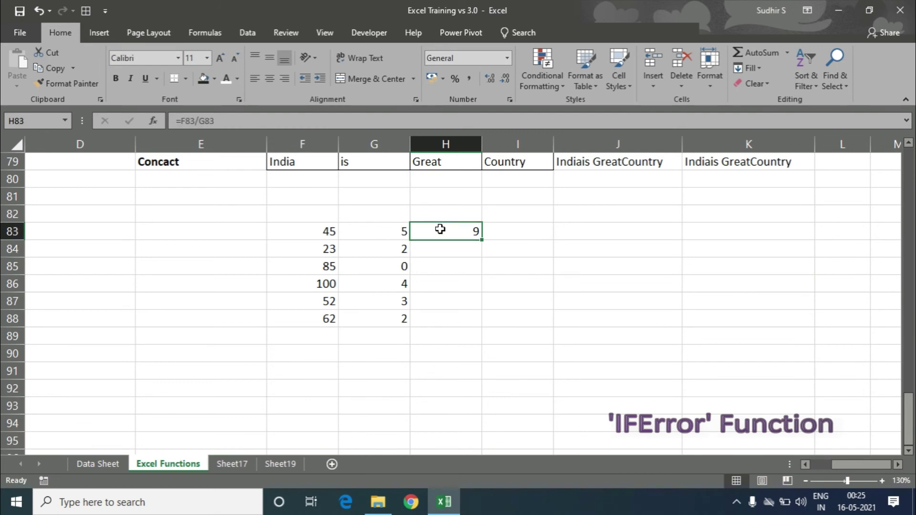
{"action": "double_click", "coordinate": [482, 240]}
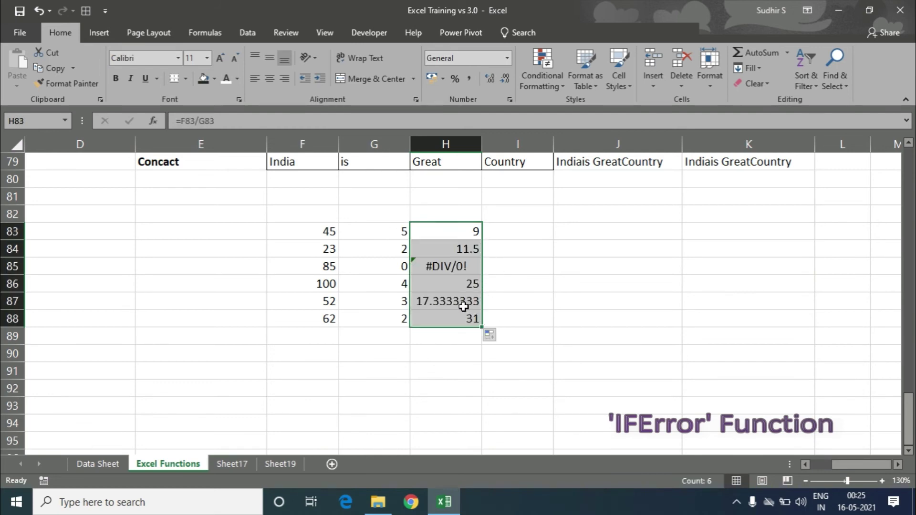
Step: Examine the division results in H83:H88, especially the row with the zero divisor
{"action": "left_click", "coordinate": [514, 231]}
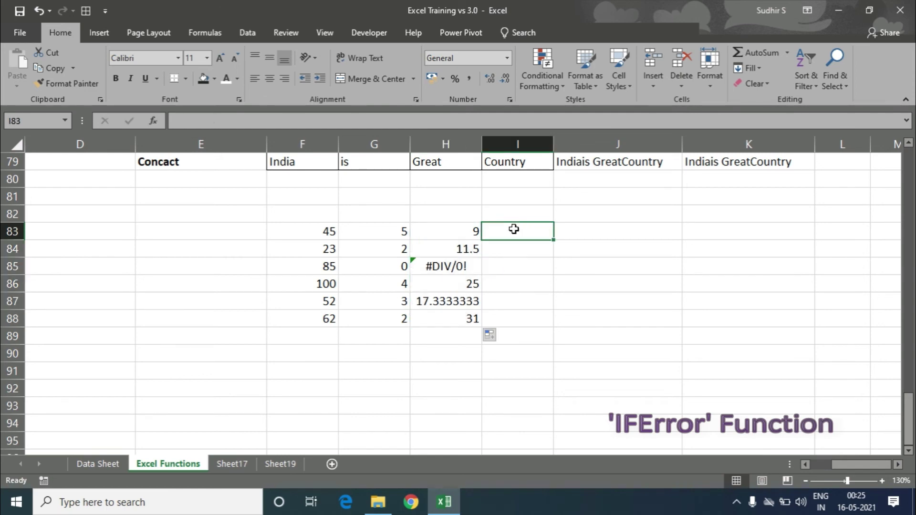
{"action": "left_click", "coordinate": [452, 269]}
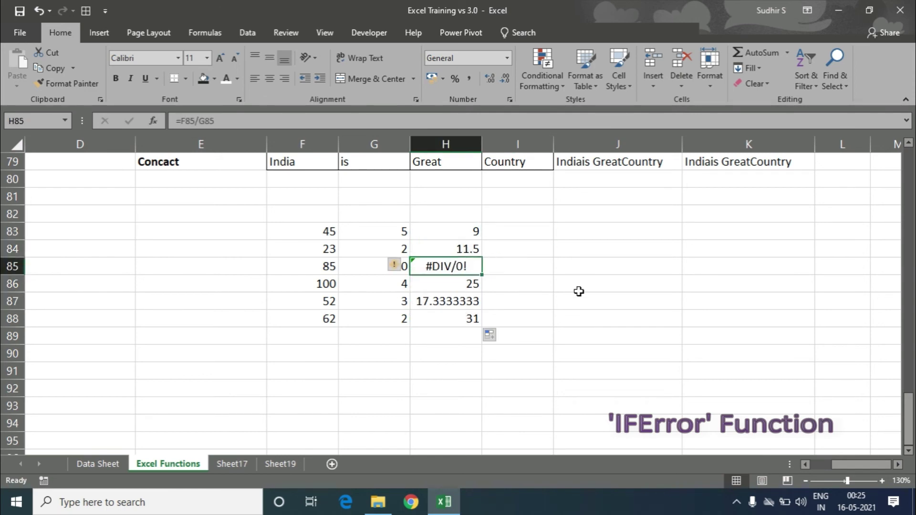
{"action": "key", "text": "Down"}
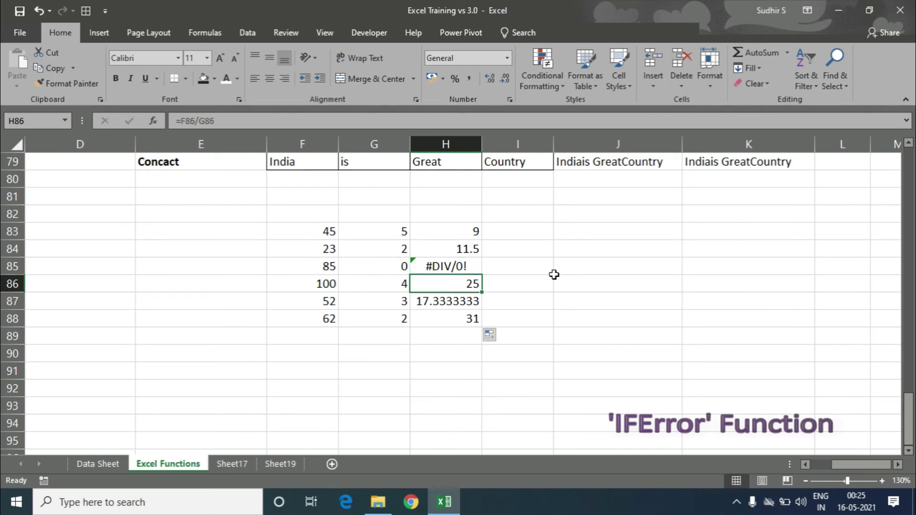
{"action": "key", "text": "Up"}
{"action": "key", "text": "Up"}
{"action": "key", "text": "Up"}
{"action": "key", "text": "Down"}
{"action": "key", "text": "Down"}
{"action": "key", "text": "Down"}
{"action": "key", "text": "Down"}
{"action": "key", "text": "Down"}
{"action": "key", "text": "Up"}
{"action": "key", "text": "Up"}
{"action": "key", "text": "Up"}
{"action": "key", "text": "Up"}
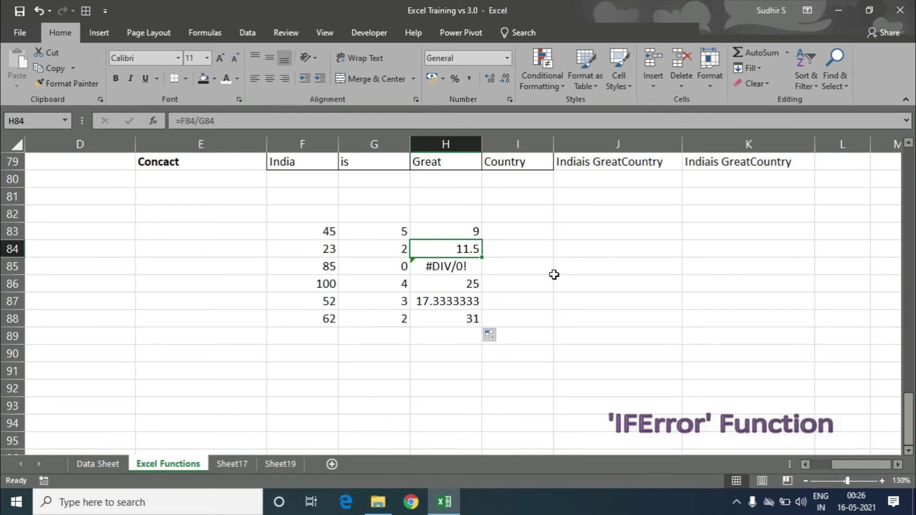
{"action": "key", "text": "Up"}
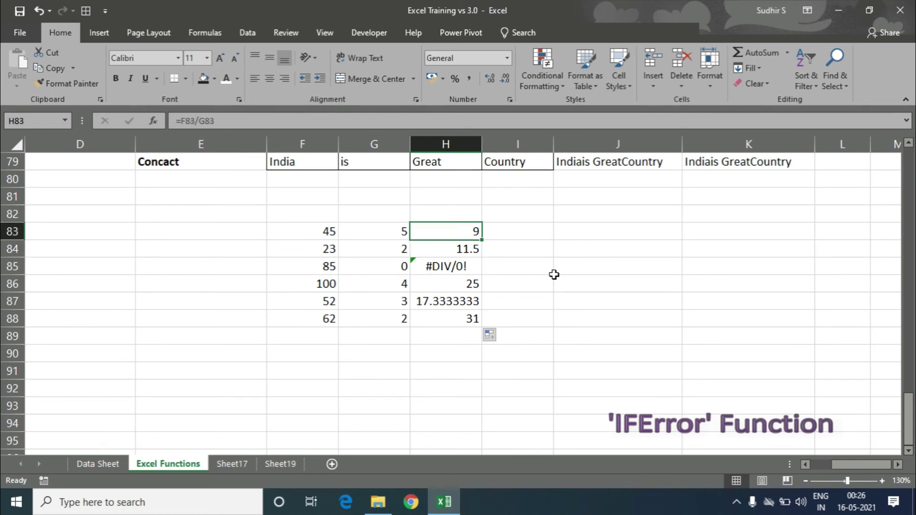
{"action": "key", "text": "Right"}
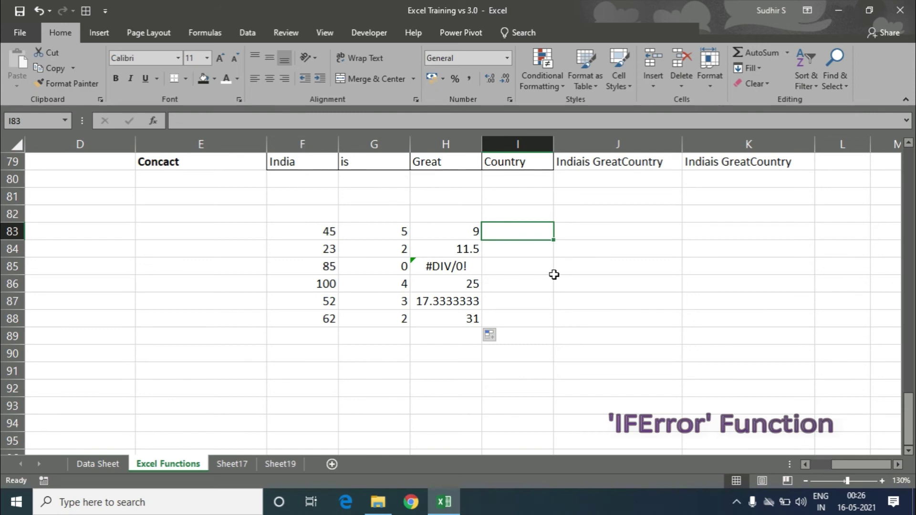
Step: Wrap the division in H83 in IFERROR with a hyphen as the fallback, as =IFERROR(F83/G83,"-")
{"action": "left_click", "coordinate": [461, 237]}
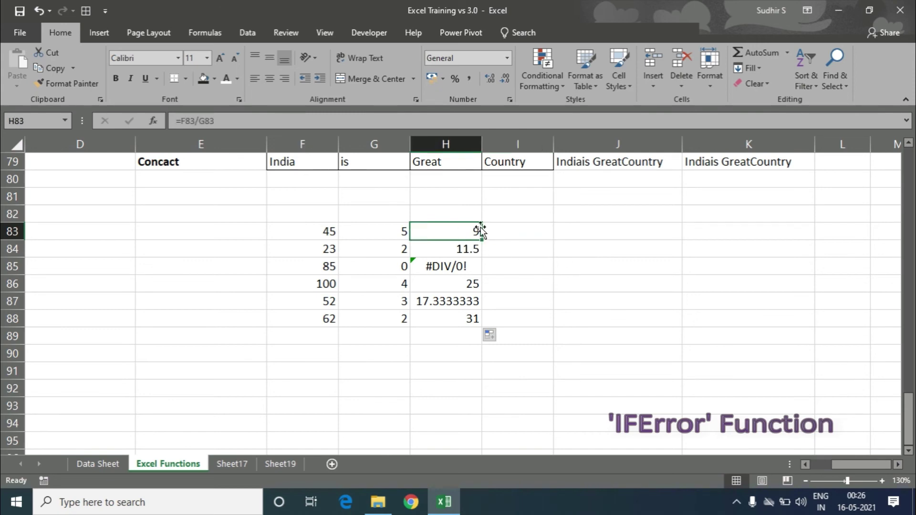
{"action": "left_click", "coordinate": [188, 120]}
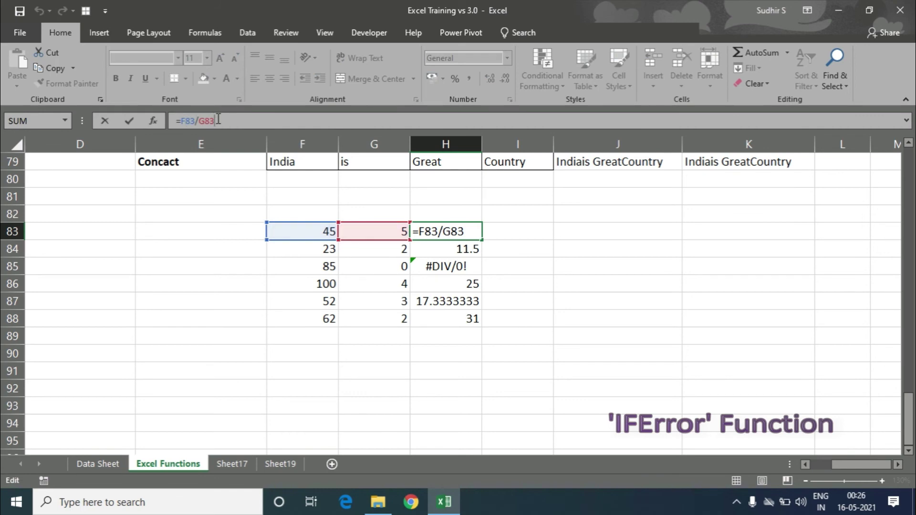
{"action": "left_click", "coordinate": [182, 116]}
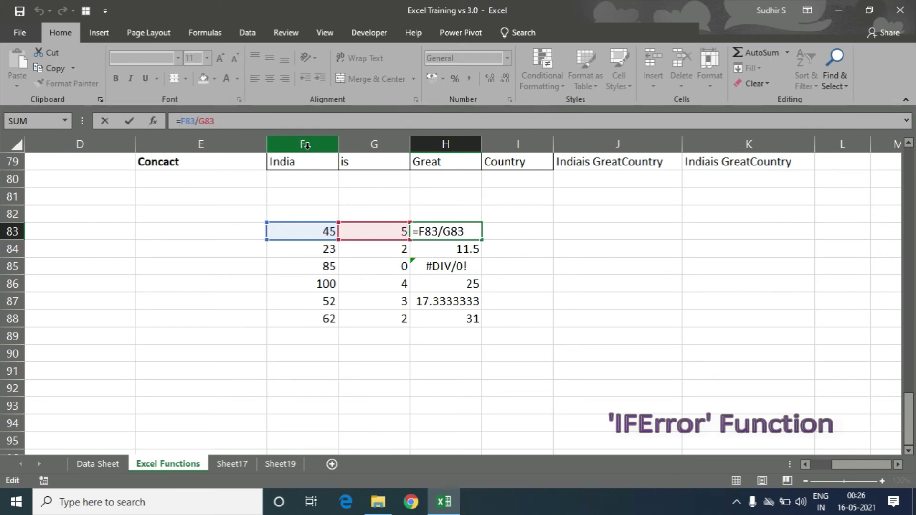
{"action": "type", "text": "IF"}
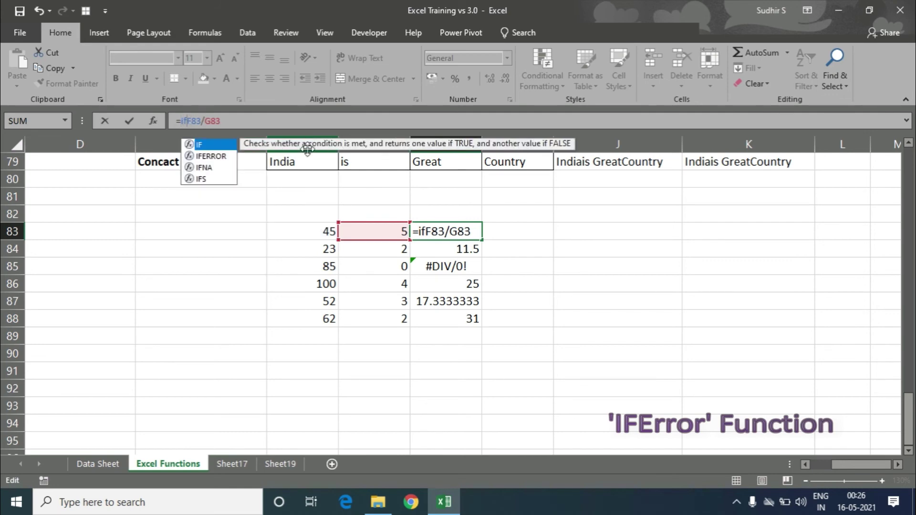
{"action": "key", "text": "Down"}
{"action": "key", "text": "Tab"}
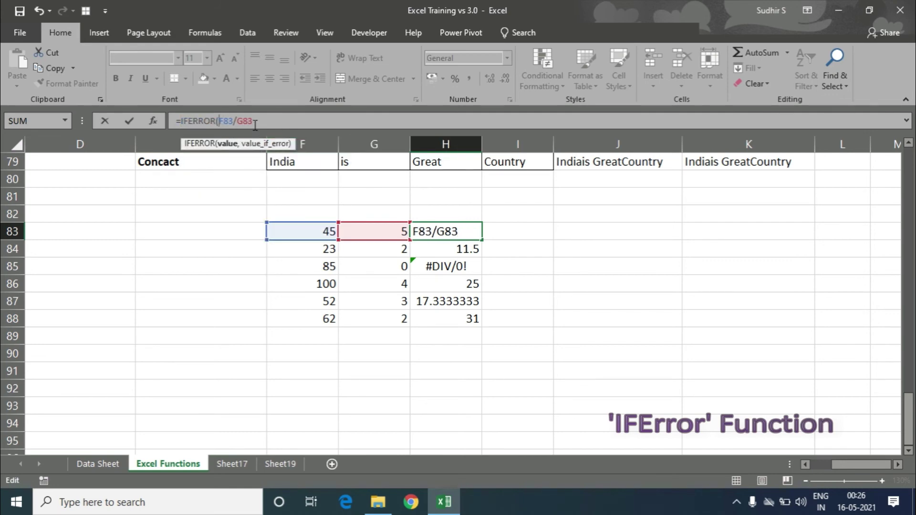
{"action": "left_click_drag", "start_coordinate": [255, 120], "coordinate": [219, 121]}
{"action": "left_click", "coordinate": [275, 121]}
{"action": "type", "text": ","}
{"action": "type", "text": "\"-\")"}
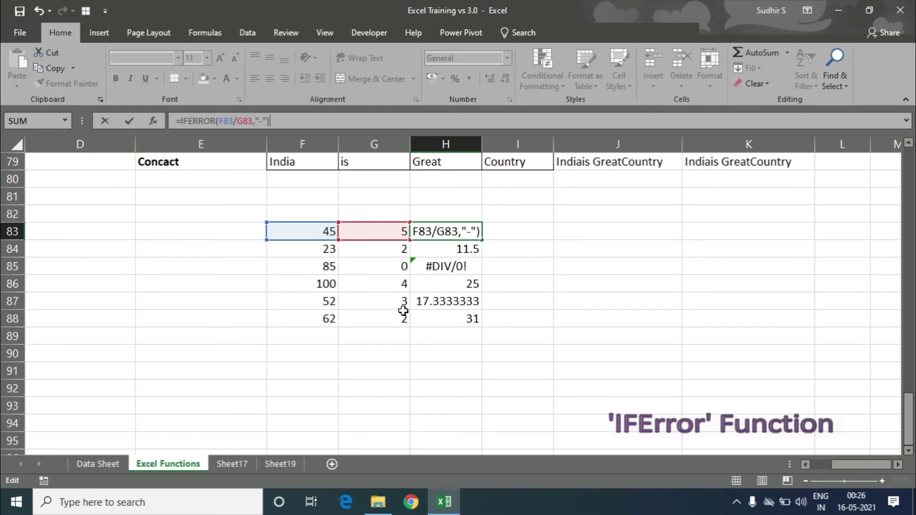
{"action": "left_click", "coordinate": [262, 121]}
{"action": "left_click", "coordinate": [307, 120]}
{"action": "key", "text": "Return"}
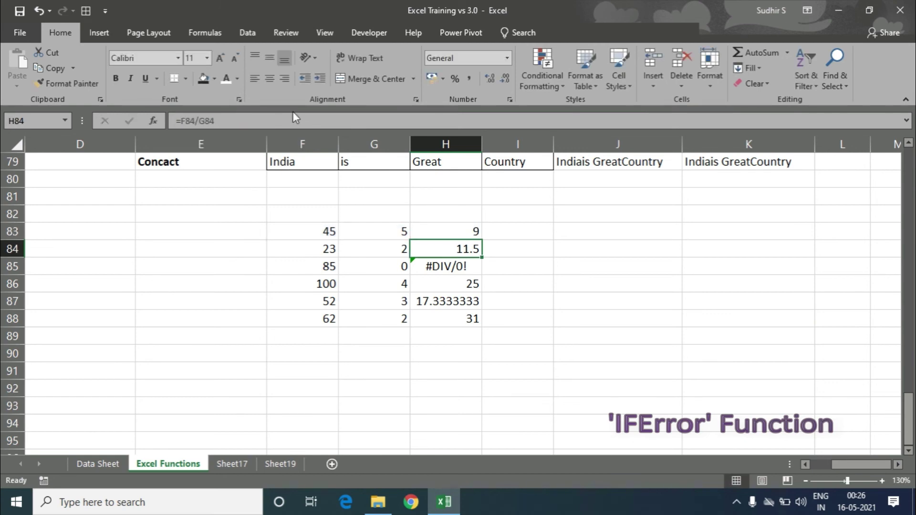
Step: Fill the IFERROR formula from H83 down to H88 and check the results row by row
{"action": "left_click", "coordinate": [466, 234]}
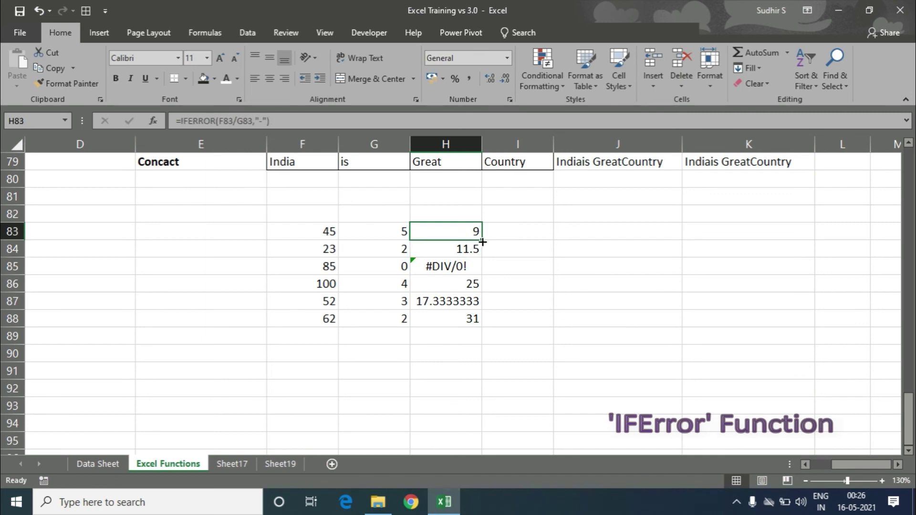
{"action": "double_click", "coordinate": [482, 242]}
{"action": "left_click", "coordinate": [456, 265]}
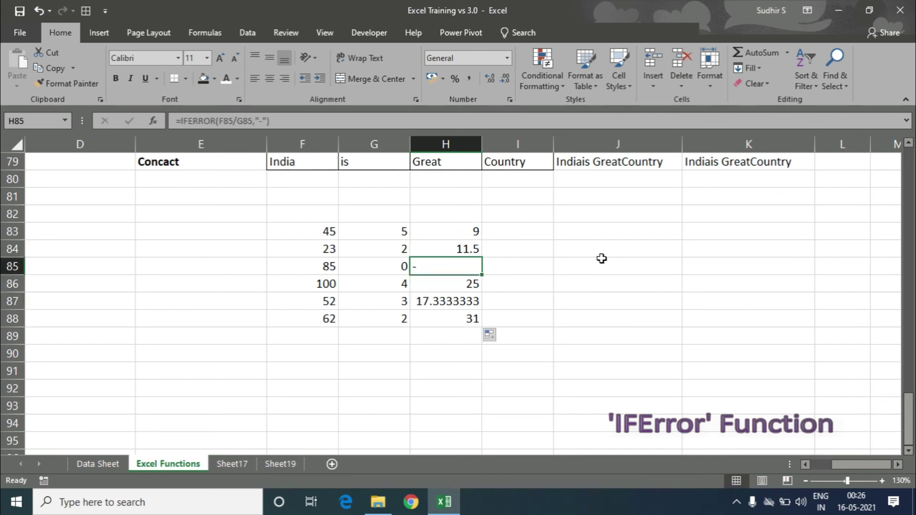
{"action": "key", "text": "Up"}
{"action": "key", "text": "Down"}
{"action": "key", "text": "Down"}
{"action": "key", "text": "Down"}
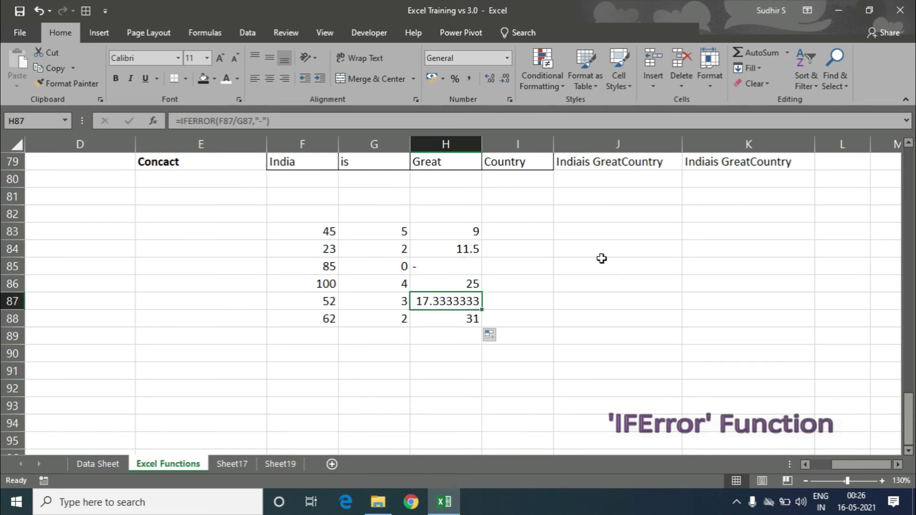
{"action": "key", "text": "Down"}
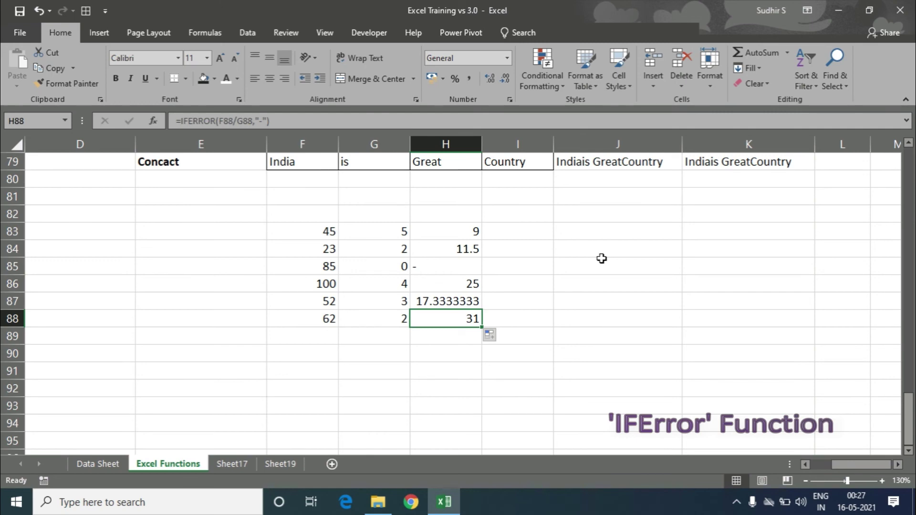
Step: Replace the hyphen fallback in H83 with an empty string, making the formula =IFERROR(F83/G83,"")
{"action": "left_click_drag", "start_coordinate": [451, 276], "coordinate": [450, 273]}
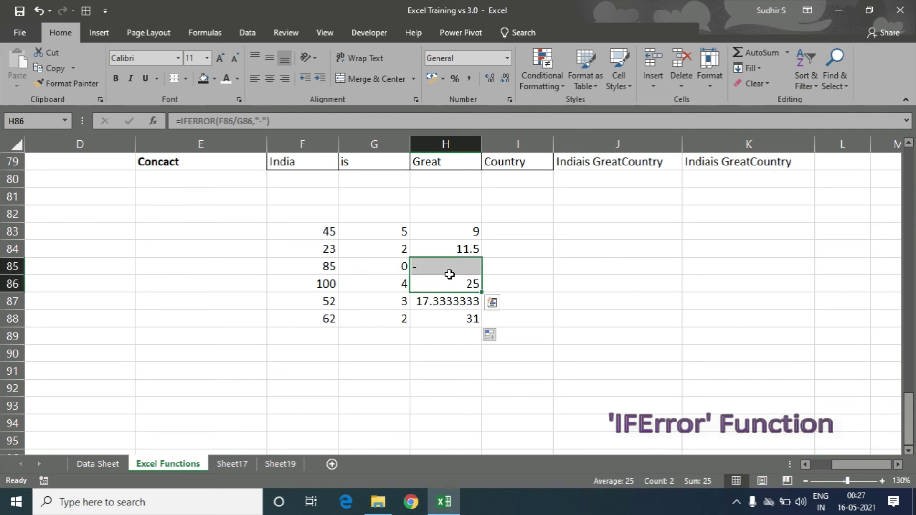
{"action": "left_click", "coordinate": [448, 268]}
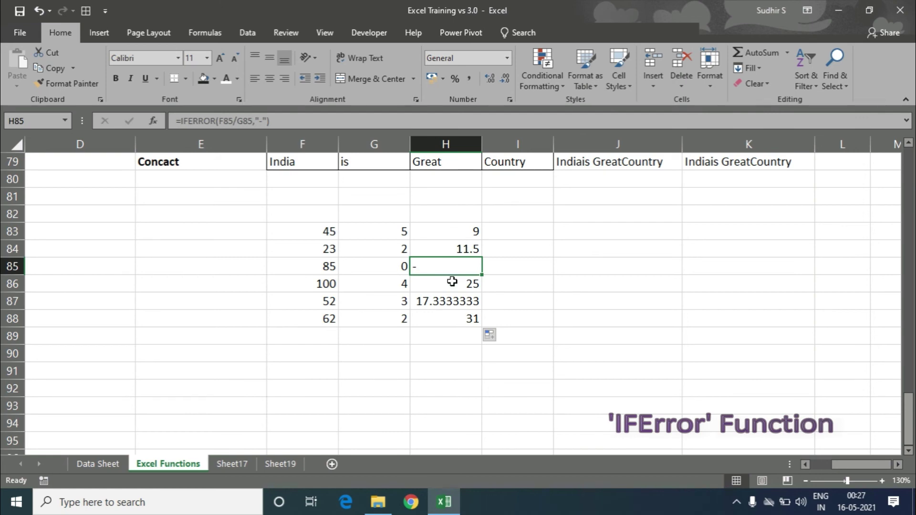
{"action": "left_click", "coordinate": [262, 116]}
{"action": "left_click", "coordinate": [482, 232]}
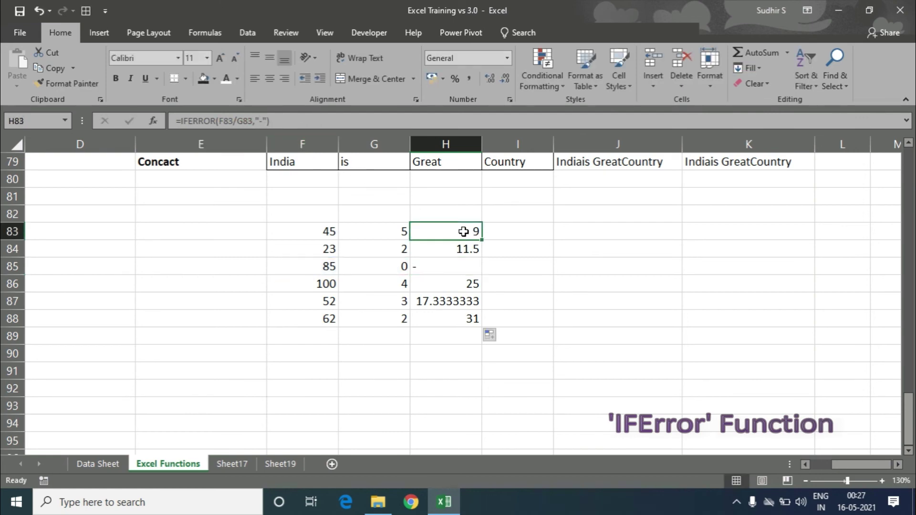
{"action": "left_click", "coordinate": [262, 125]}
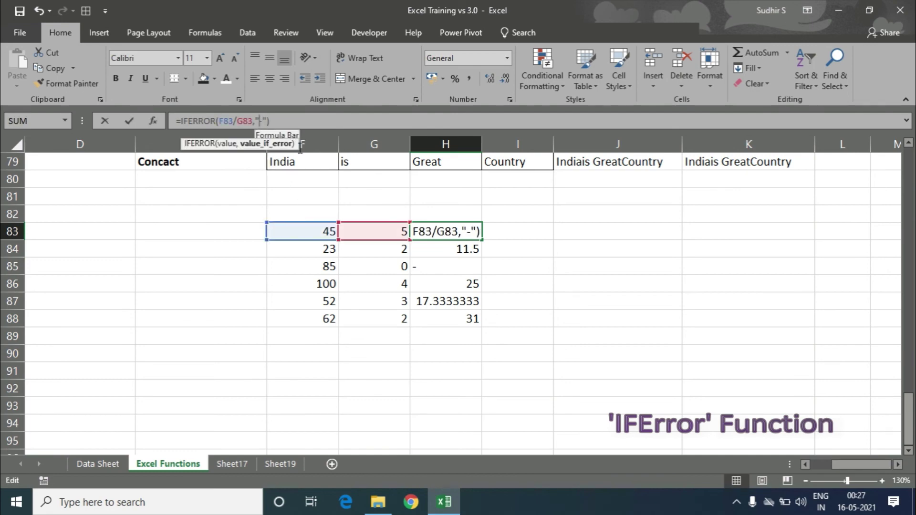
{"action": "key", "text": "BackSpace"}
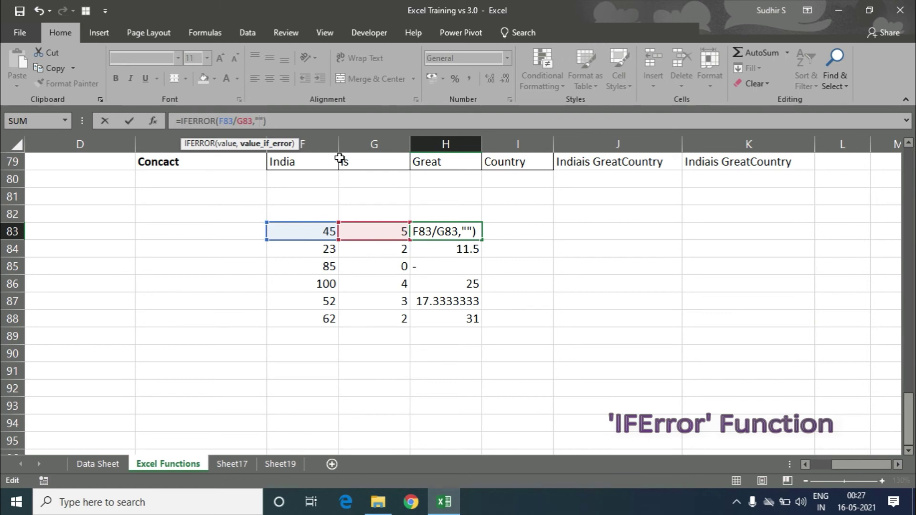
{"action": "key", "text": "Return"}
Step: Fill the revised IFERROR formula from H83 down to H88 and check the zero-divisor row and the rows below
{"action": "left_click", "coordinate": [446, 232]}
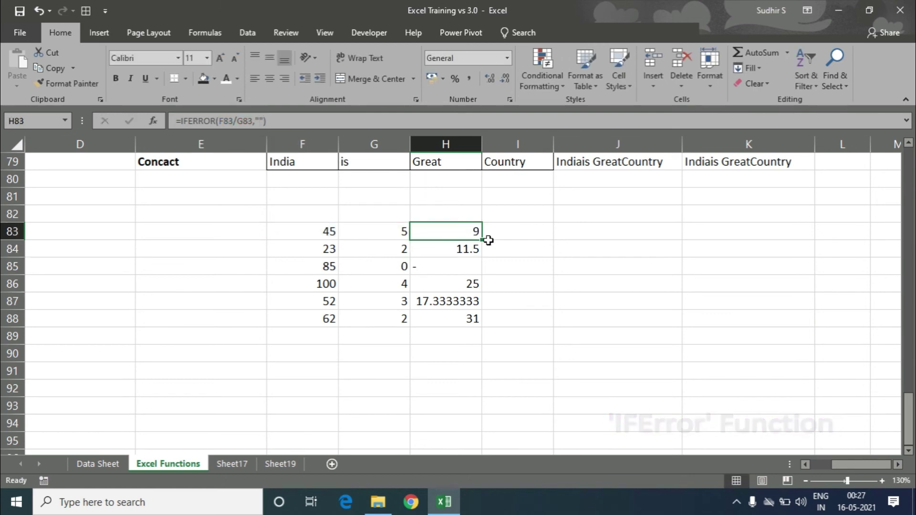
{"action": "double_click", "coordinate": [484, 241]}
{"action": "left_click", "coordinate": [436, 270]}
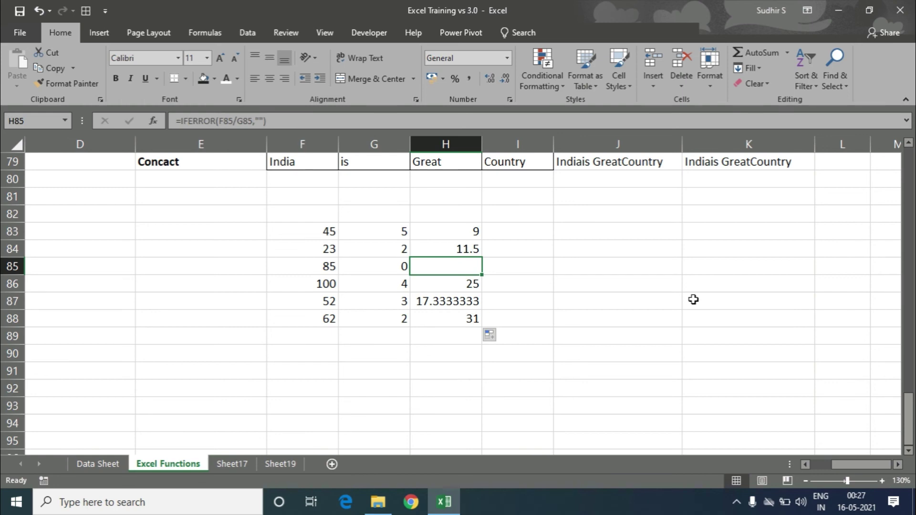
{"action": "key", "text": "Down"}
{"action": "key", "text": "Down"}
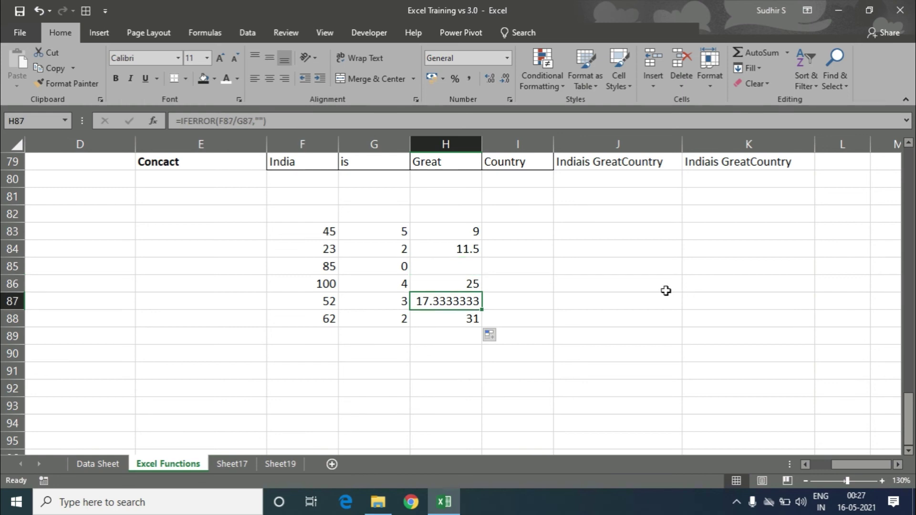
Step: Begin an IF formula with a nested AND in H93, beside the Maths and Hindi marks table
{"action": "scroll", "coordinate": [663, 290], "scroll_direction": "up", "scroll_amount": 20}
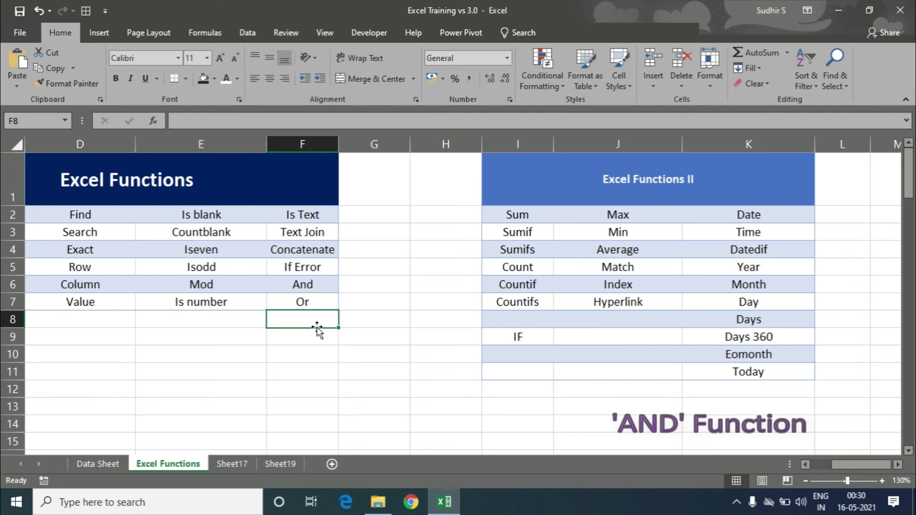
{"action": "scroll", "coordinate": [317, 329], "scroll_direction": "down", "scroll_amount": 12}
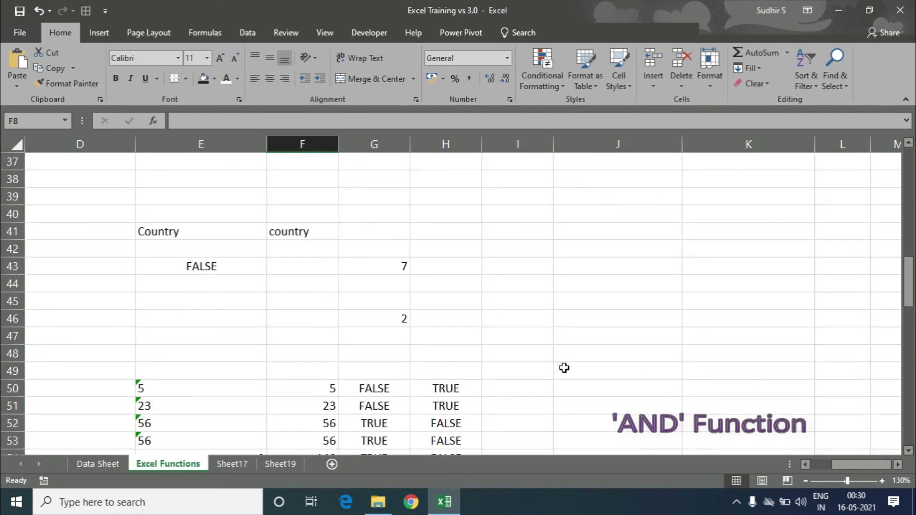
{"action": "left_click", "coordinate": [805, 464]}
{"action": "left_click", "coordinate": [805, 464]}
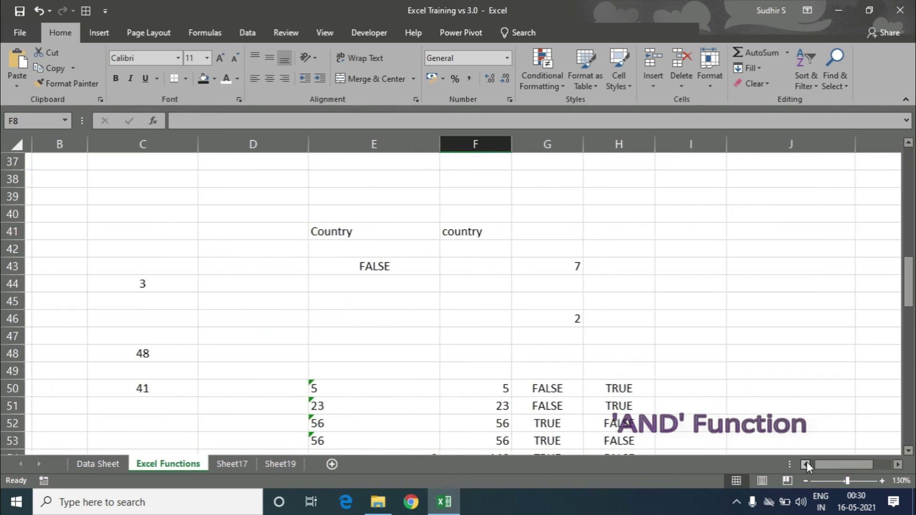
{"action": "left_click", "coordinate": [805, 464]}
{"action": "scroll", "coordinate": [720, 347], "scroll_direction": "down", "scroll_amount": 17}
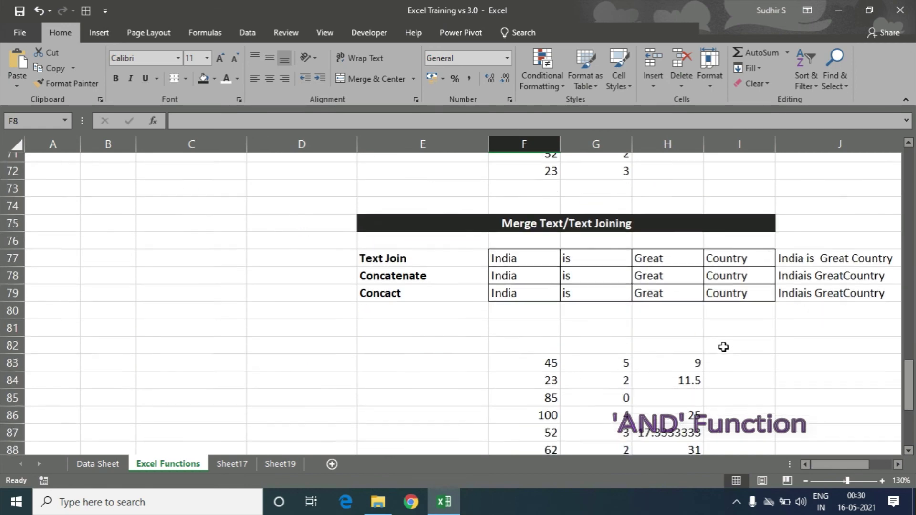
{"action": "scroll", "coordinate": [696, 329], "scroll_direction": "down", "scroll_amount": 1}
{"action": "scroll", "coordinate": [673, 313], "scroll_direction": "up", "scroll_amount": 2}
{"action": "left_click", "coordinate": [617, 305]}
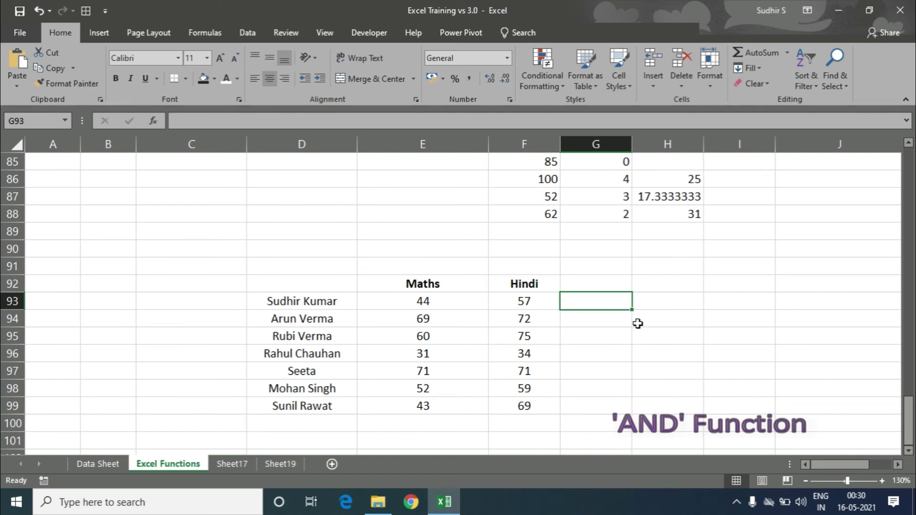
{"action": "key", "text": "Right"}
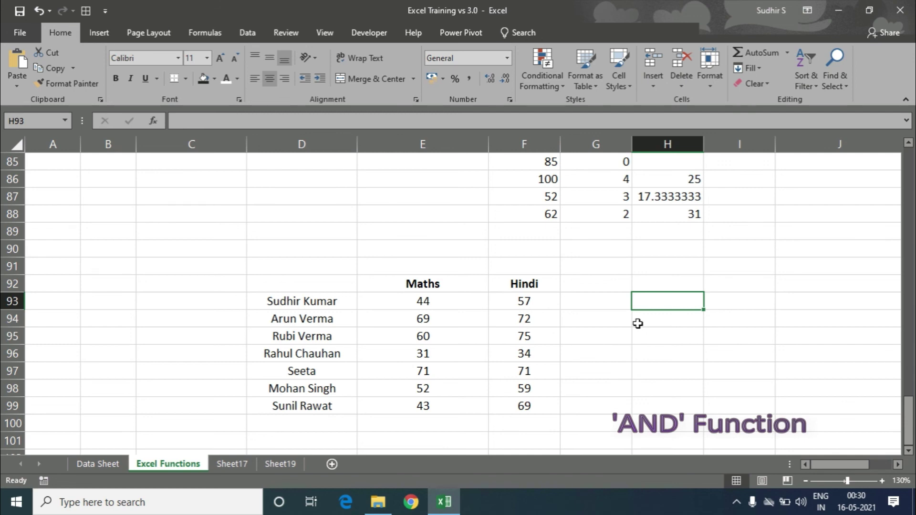
{"action": "type", "text": "=IF("}
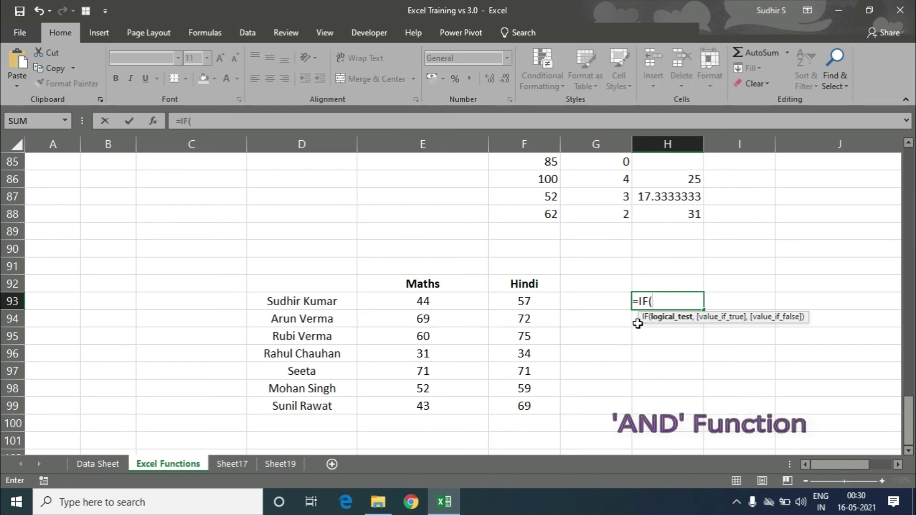
{"action": "left_click", "coordinate": [435, 122]}
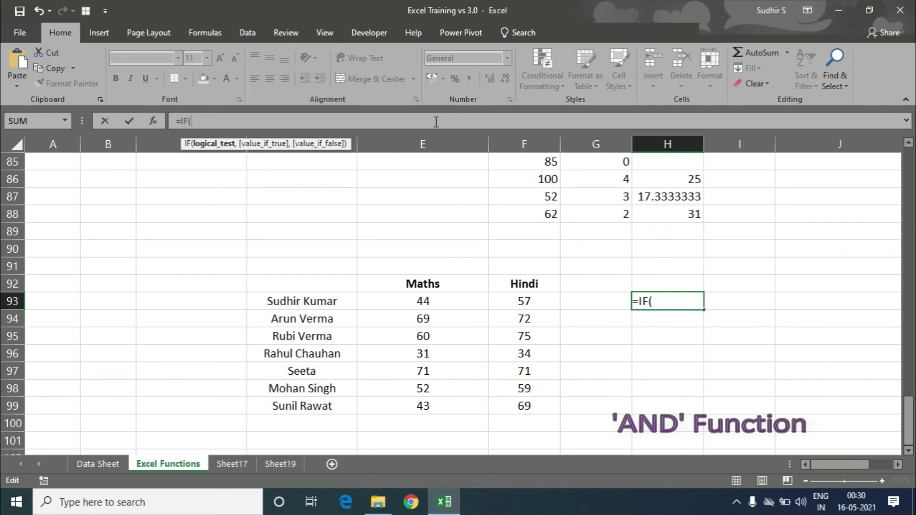
{"action": "type", "text": "and"}
{"action": "key", "text": "Tab"}
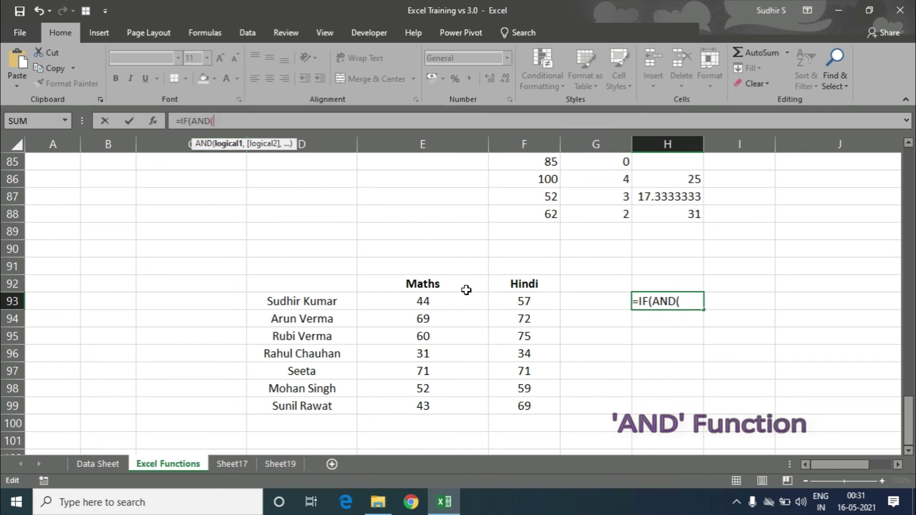
Step: Give the AND function in H93 the two conditions E93>50 and F93>50, and close it
{"action": "left_click", "coordinate": [442, 299]}
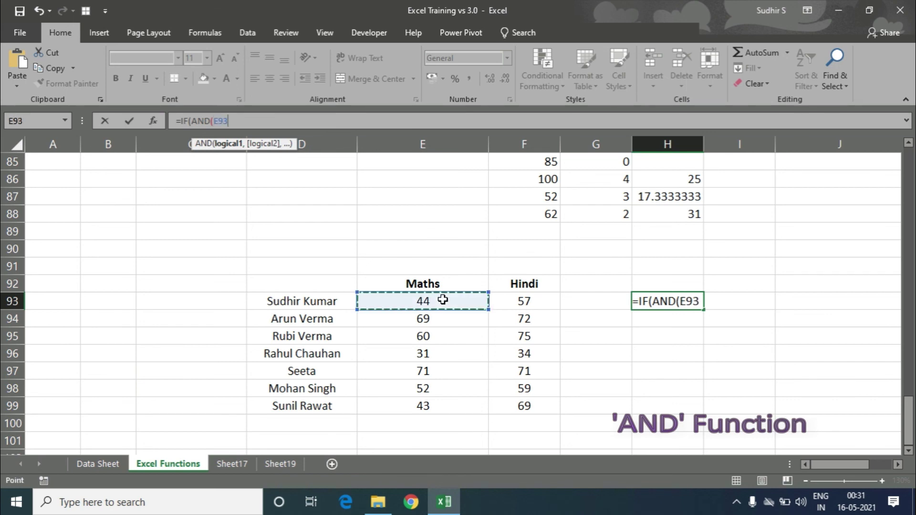
{"action": "type", "text": ">50"}
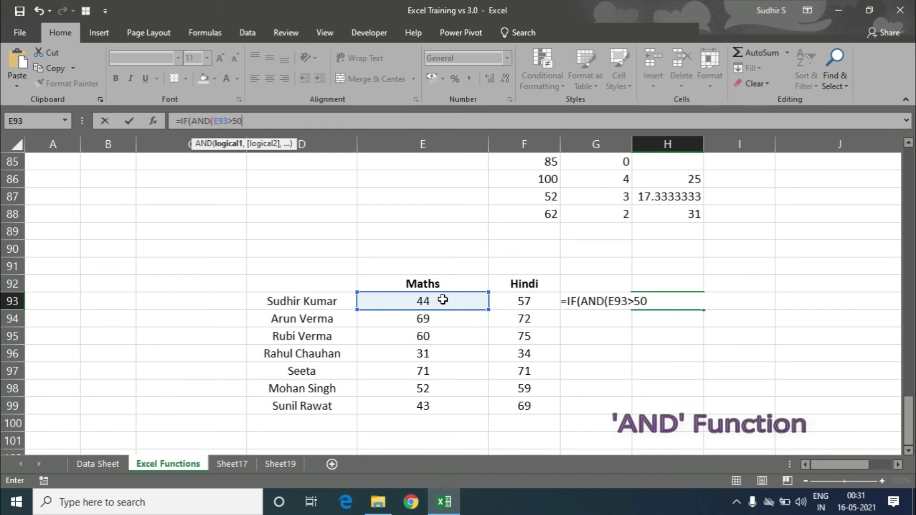
{"action": "type", "text": ","}
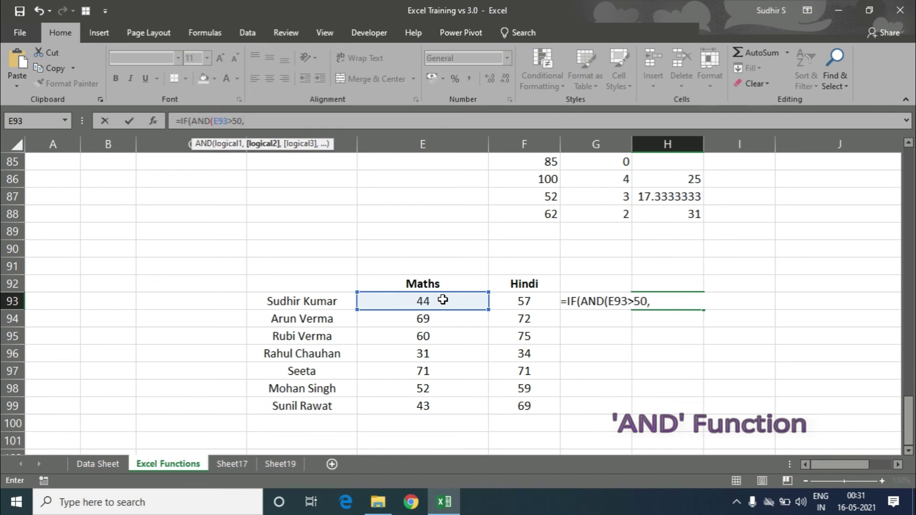
{"action": "left_click", "coordinate": [524, 302]}
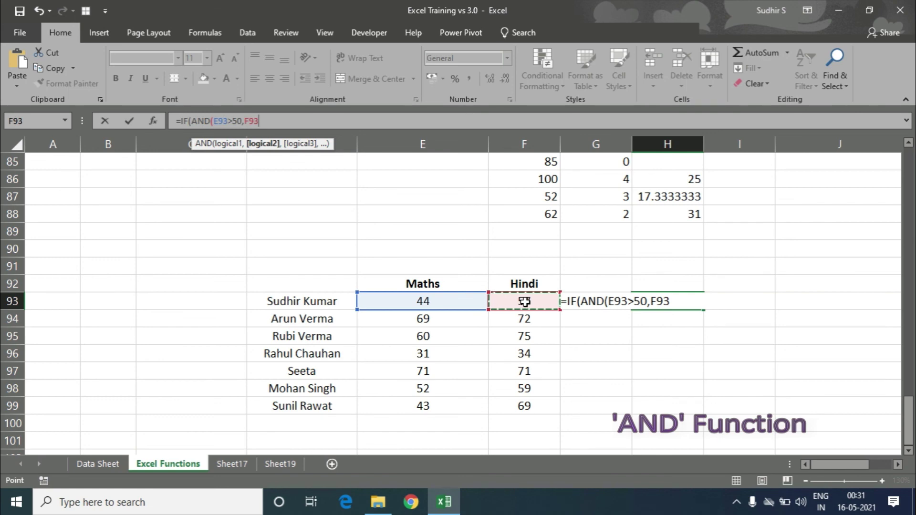
{"action": "type", "text": ">5 "}
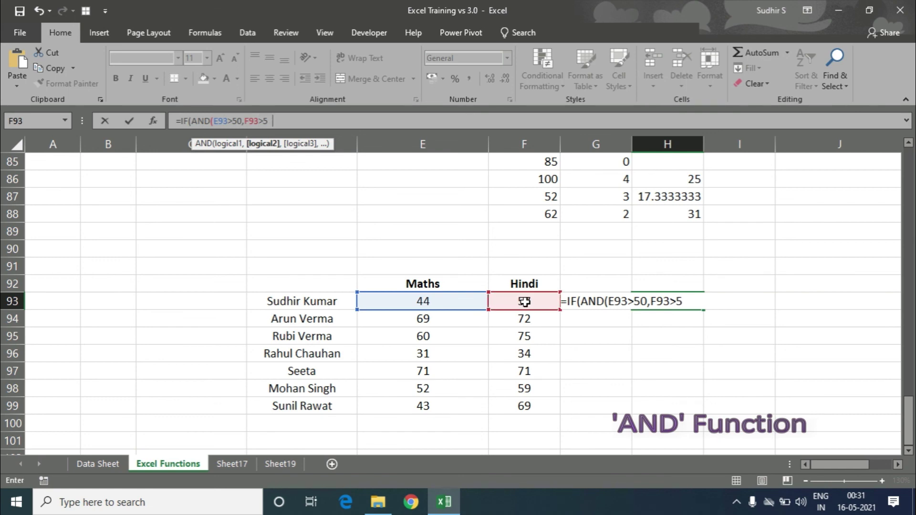
{"action": "type", "text": "0)"}
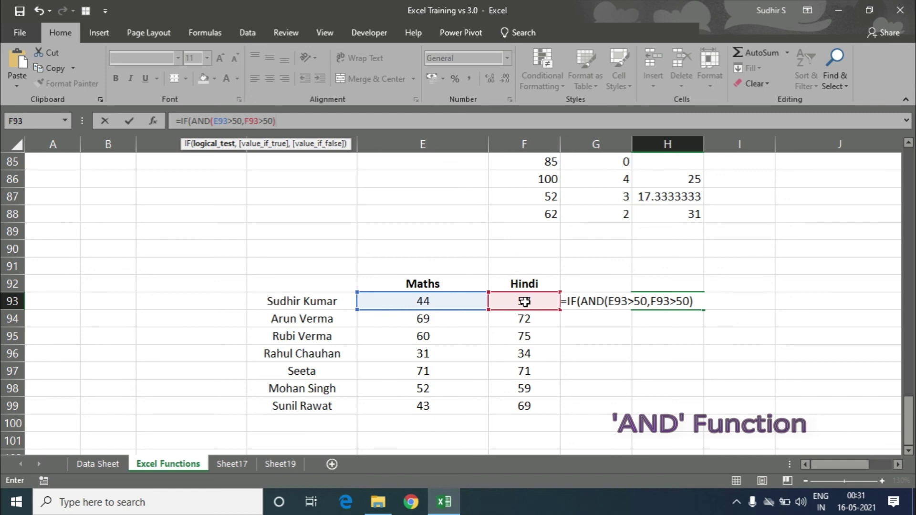
Step: Complete the H93 formula with "Good" as the true value and "Average" as the false value
{"action": "type", "text": ","}
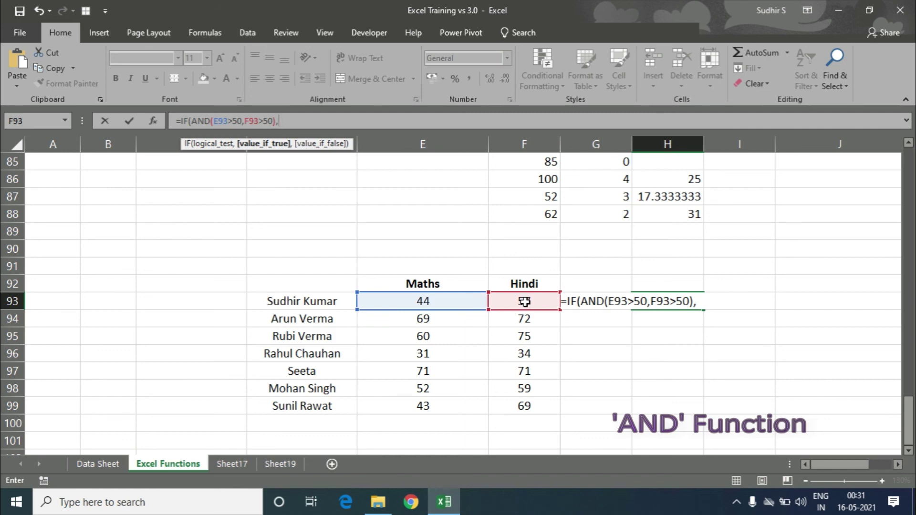
{"action": "type", "text": "\"Good\","}
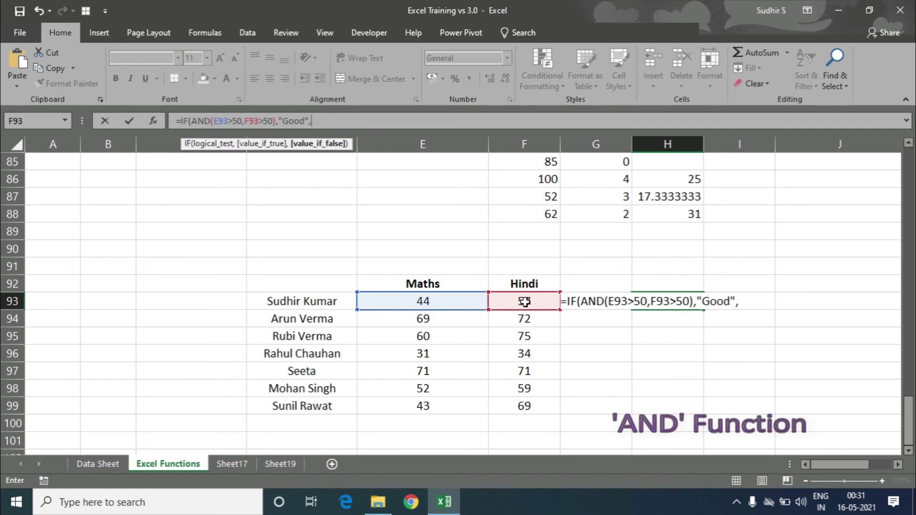
{"action": "type", "text": "\"Average\""}
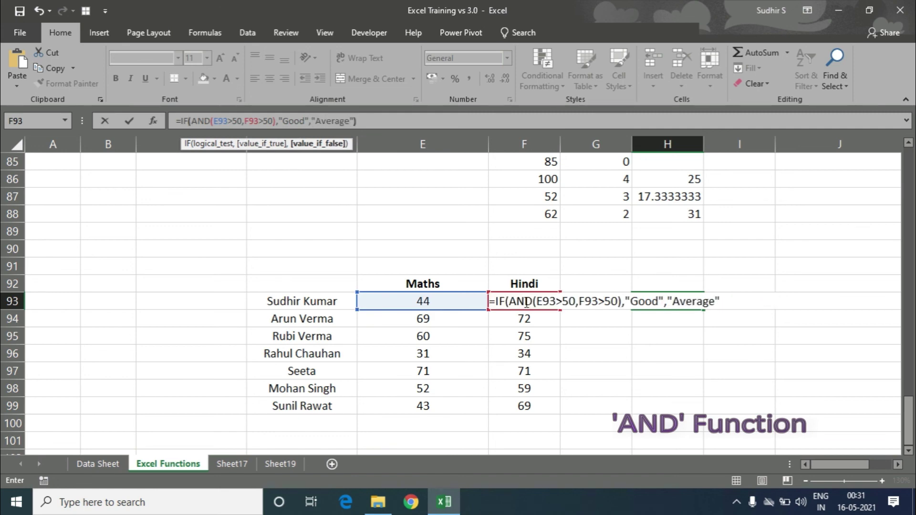
{"action": "type", "text": ")"}
{"action": "key", "text": "Return"}
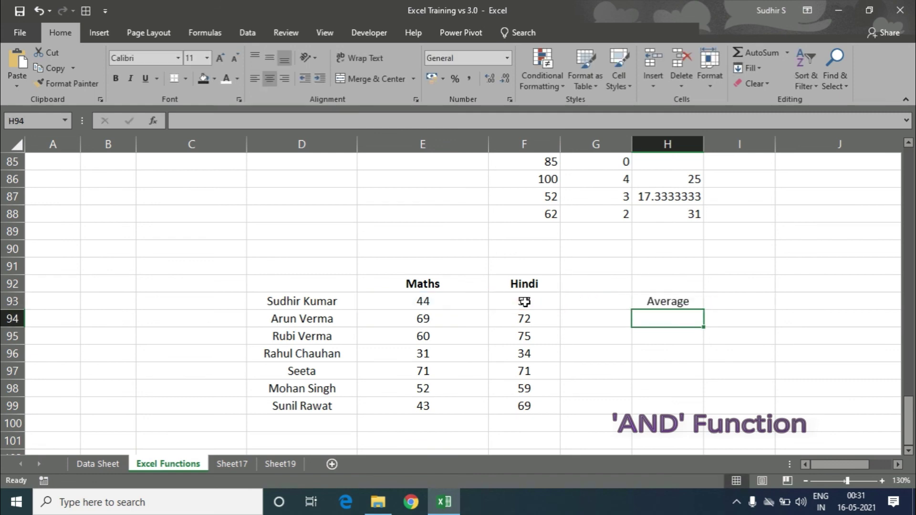
Step: Check the H93 result against the marks in E93 and F93, and fill the formula down to H99
{"action": "left_click", "coordinate": [689, 301]}
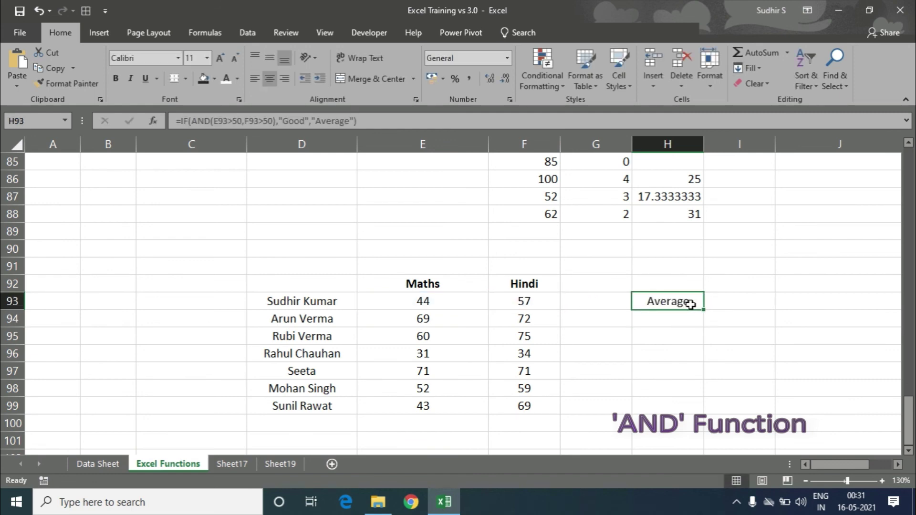
{"action": "left_click", "coordinate": [445, 300]}
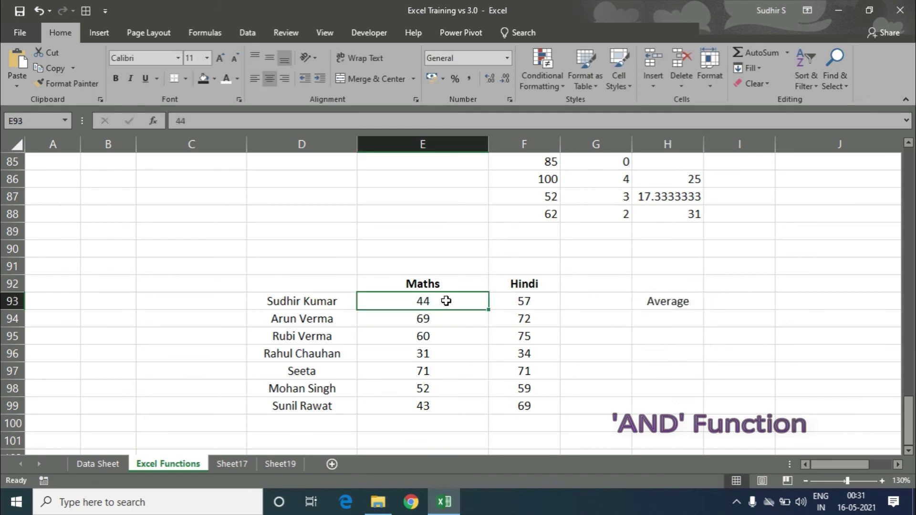
{"action": "left_click", "coordinate": [516, 302]}
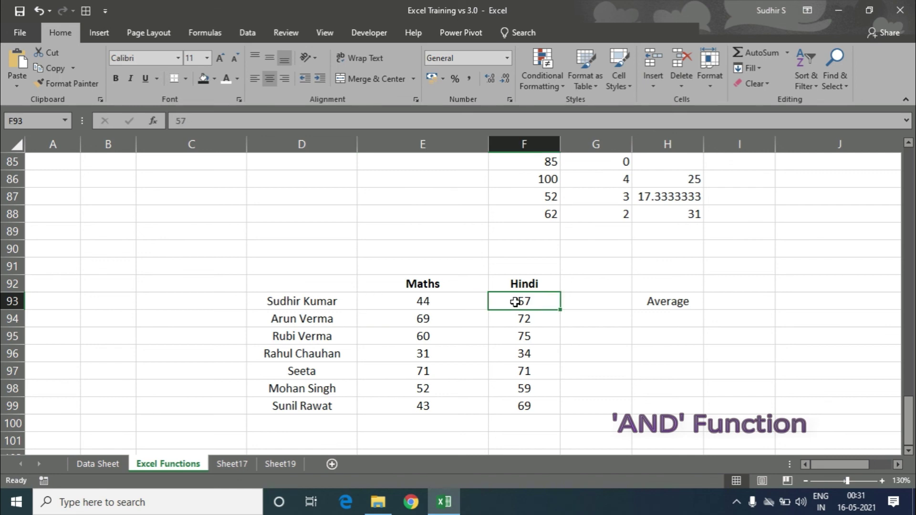
{"action": "left_click", "coordinate": [693, 305]}
{"action": "left_click_drag", "start_coordinate": [702, 309], "coordinate": [702, 415]}
Step: Compare the results in H94:H96 with each student's Maths and Hindi marks row by row
{"action": "left_click", "coordinate": [666, 320]}
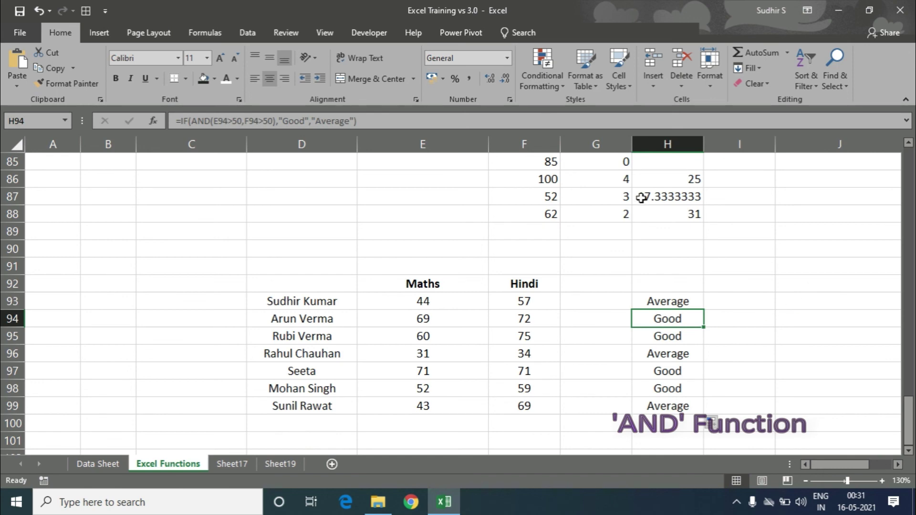
{"action": "key", "text": "Left"}
{"action": "key", "text": "Left"}
{"action": "key", "text": "Left"}
{"action": "key", "text": "Right"}
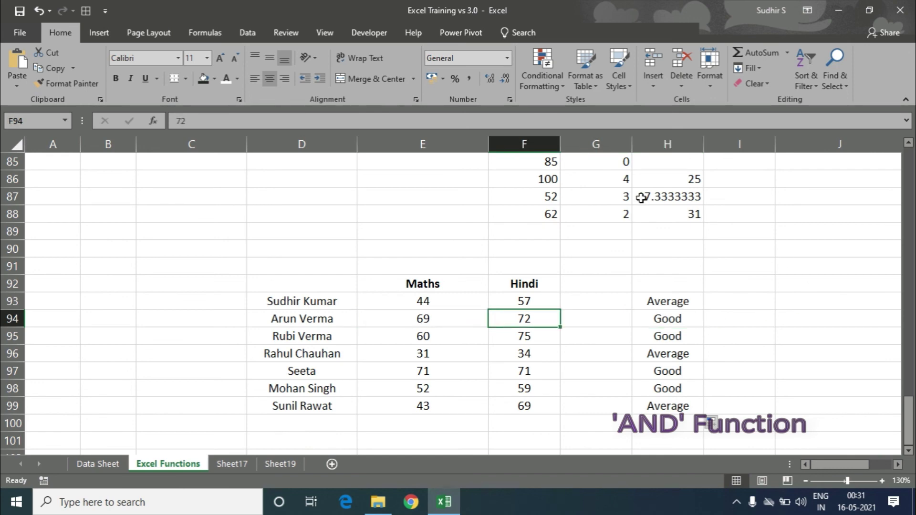
{"action": "key", "text": "Left"}
{"action": "key", "text": "Right"}
{"action": "key", "text": "Down"}
{"action": "key", "text": "Left"}
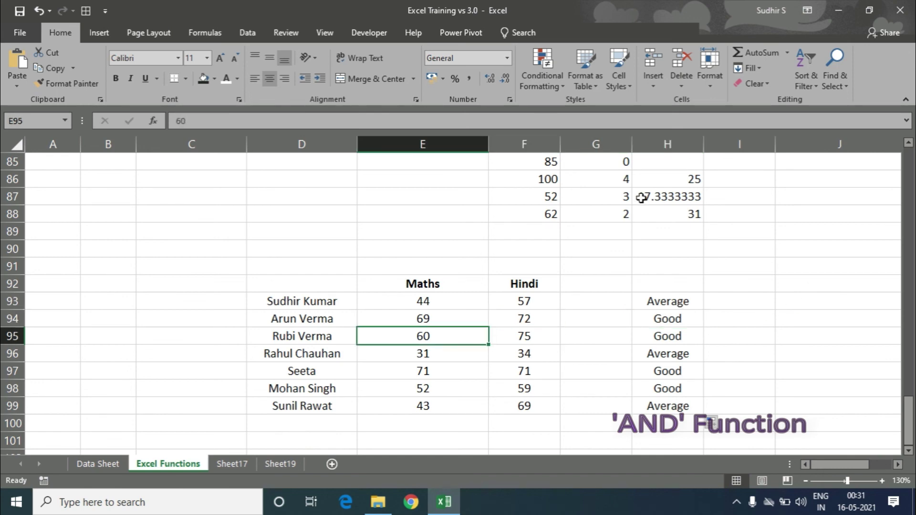
{"action": "key", "text": "Right"}
{"action": "key", "text": "Right"}
{"action": "key", "text": "Right"}
{"action": "key", "text": "Down"}
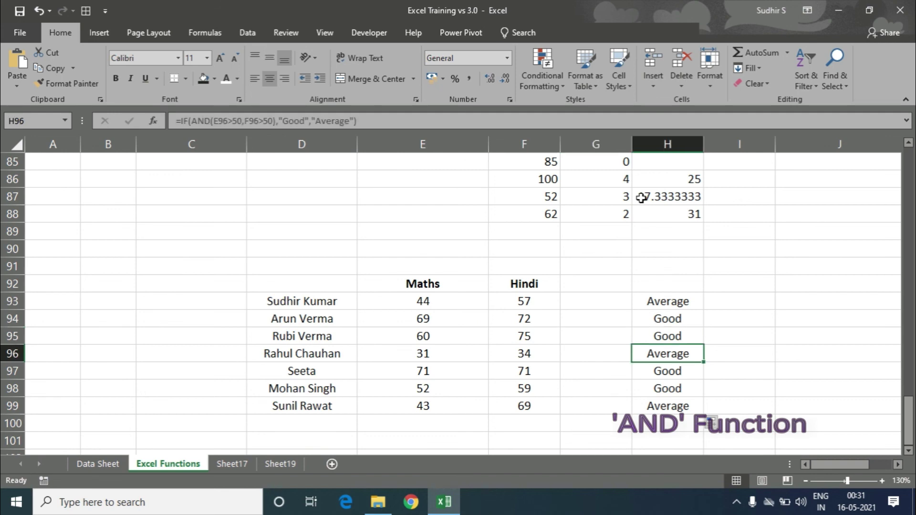
{"action": "key", "text": "Left"}
{"action": "key", "text": "Left"}
{"action": "key", "text": "Left"}
{"action": "key", "text": "Right"}
{"action": "key", "text": "Right"}
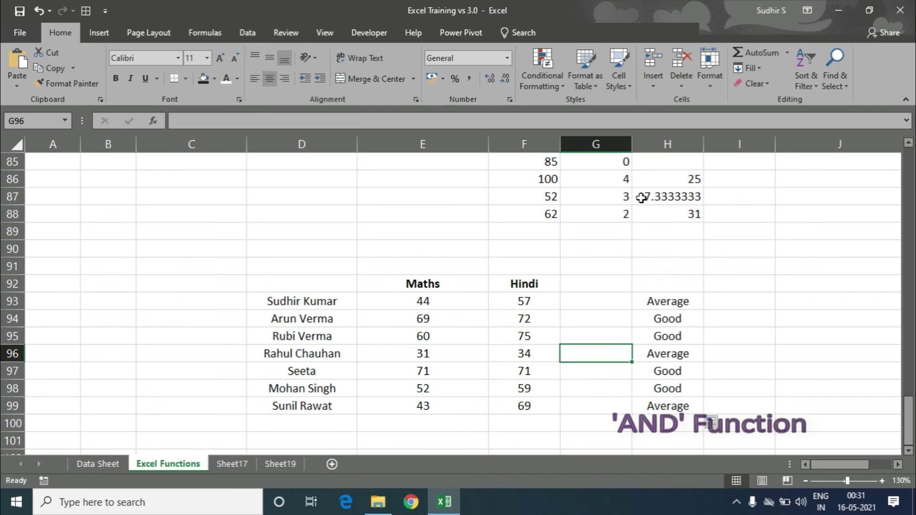
Step: Compare the AND results in H96 and H99 with the Maths and Hindi marks in the same rows
{"action": "key", "text": "Right"}
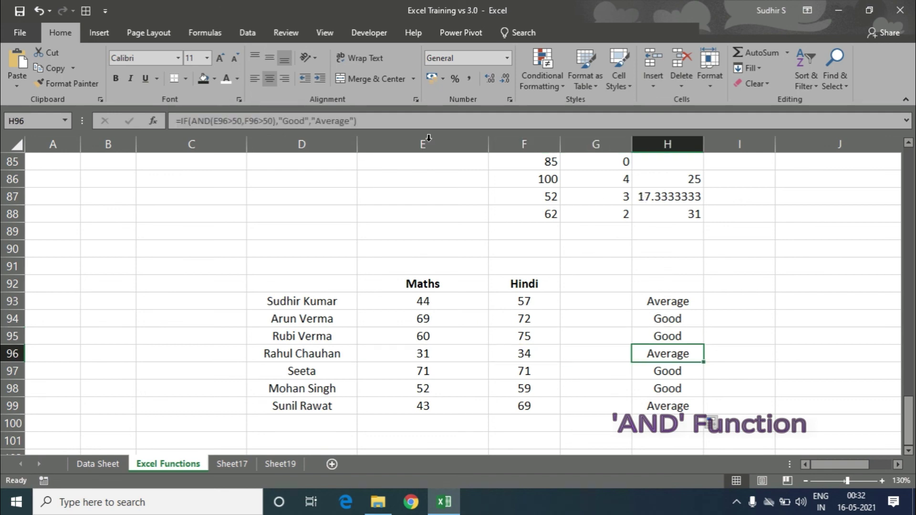
{"action": "left_click", "coordinate": [444, 407]}
{"action": "key", "text": "Right"}
{"action": "key", "text": "Left"}
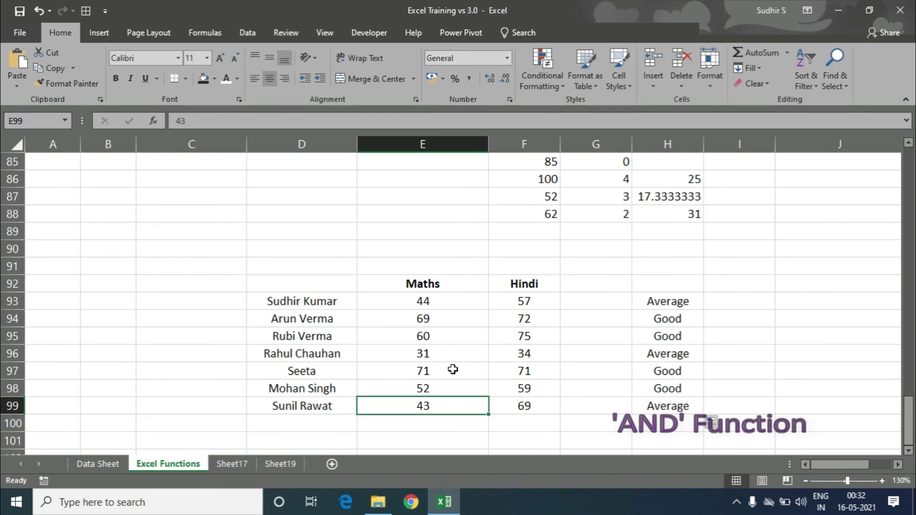
{"action": "key", "text": "Right"}
{"action": "key", "text": "Right"}
{"action": "key", "text": "Right"}
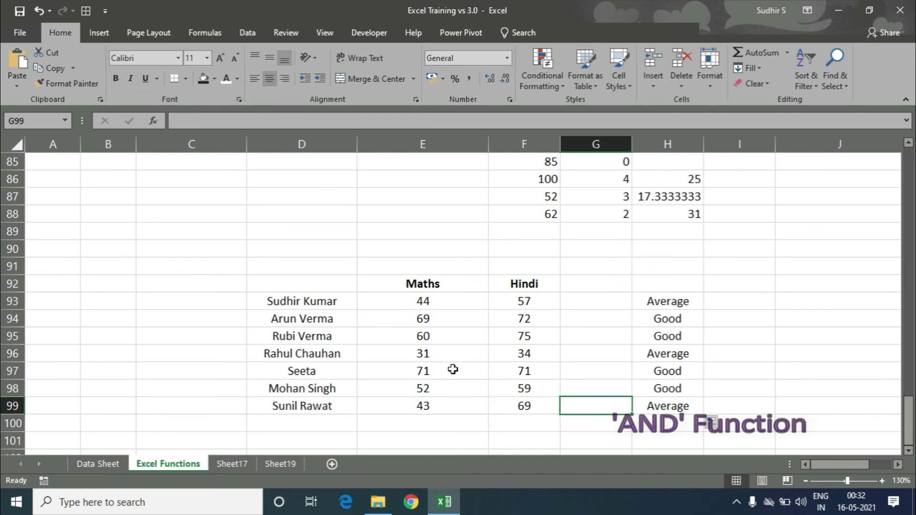
{"action": "key", "text": "Right"}
{"action": "key", "text": "Right"}
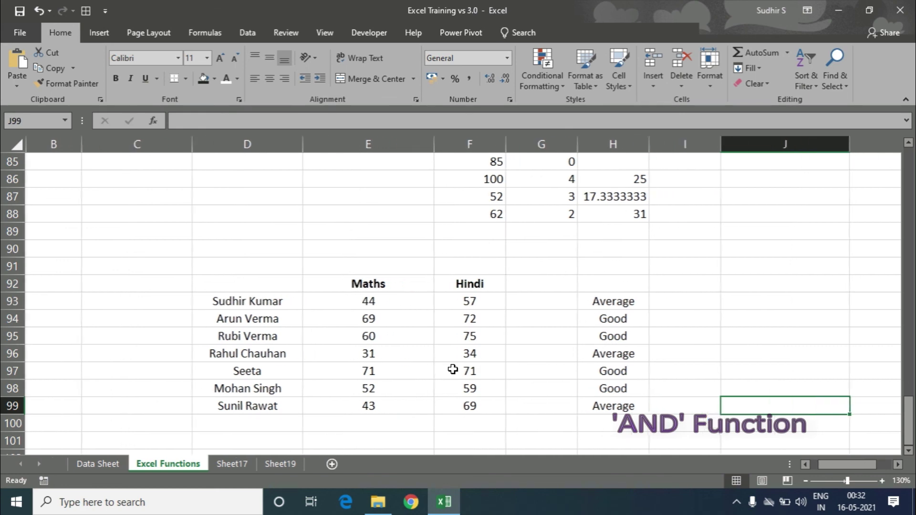
Step: Copy the text of the H93 formula into I93, keeping its references to E93 and F93
{"action": "key", "text": "Left"}
{"action": "key", "text": "Up"}
{"action": "key", "text": "Up"}
{"action": "key", "text": "Up"}
{"action": "key", "text": "Up"}
{"action": "key", "text": "Up"}
{"action": "key", "text": "Up"}
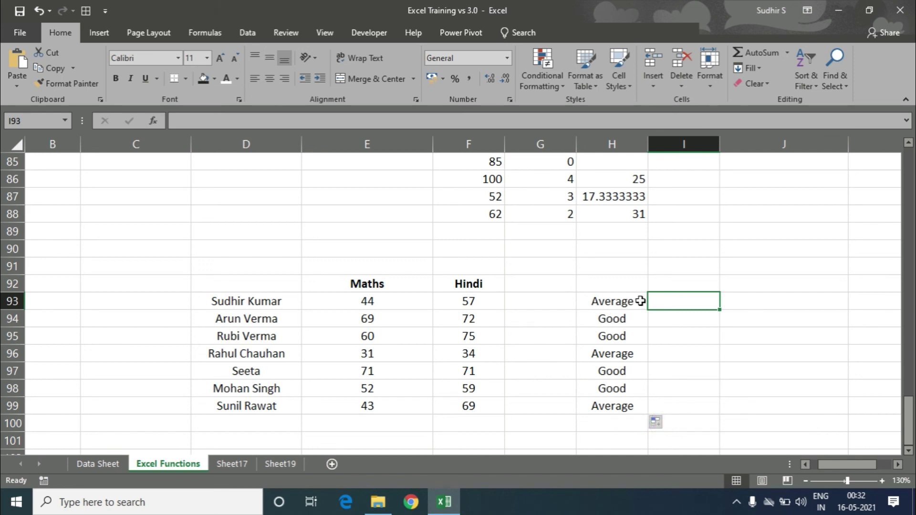
{"action": "left_click", "coordinate": [378, 299]}
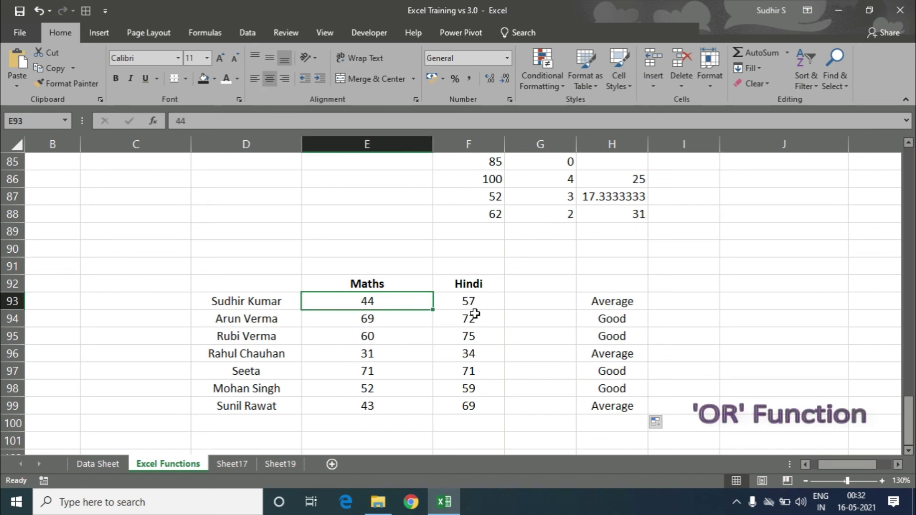
{"action": "left_click", "coordinate": [607, 302]}
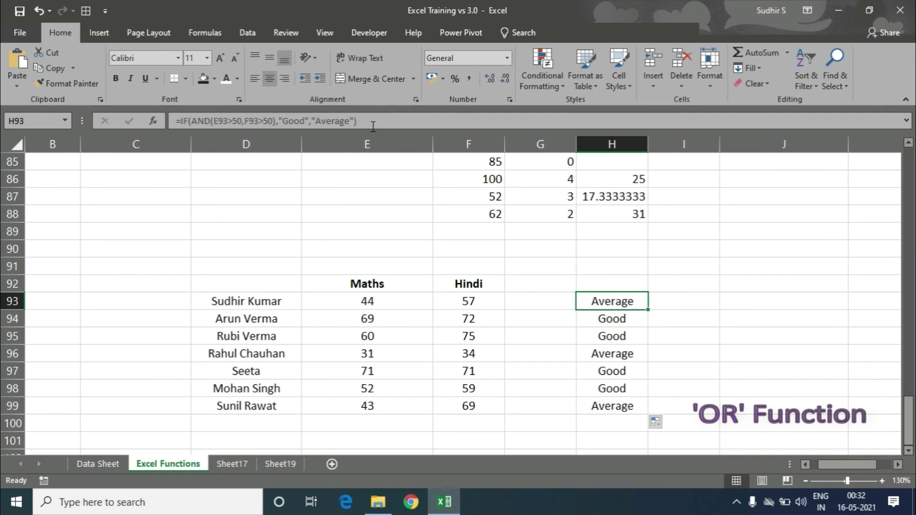
{"action": "left_click_drag", "start_coordinate": [372, 121], "coordinate": [176, 121]}
{"action": "key", "text": "ctrl+c"}
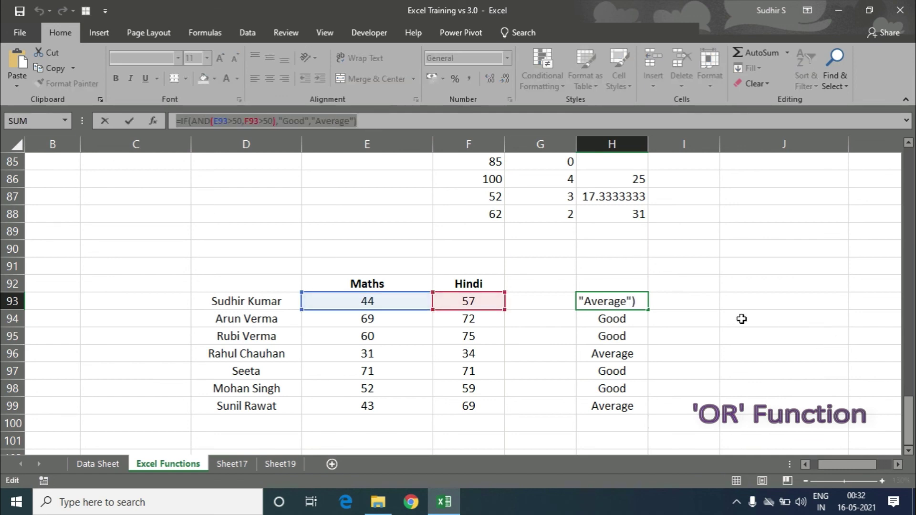
{"action": "left_click", "coordinate": [674, 298]}
{"action": "double_click", "coordinate": [675, 299]}
{"action": "key", "text": "ctrl+v"}
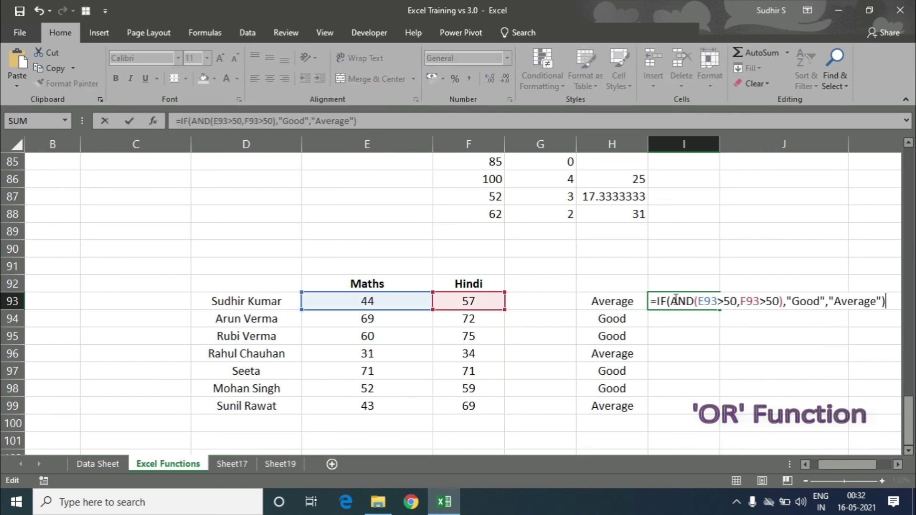
Step: Replace AND with OR in the I93 formula and fill it down to I99
{"action": "double_click", "coordinate": [684, 298]}
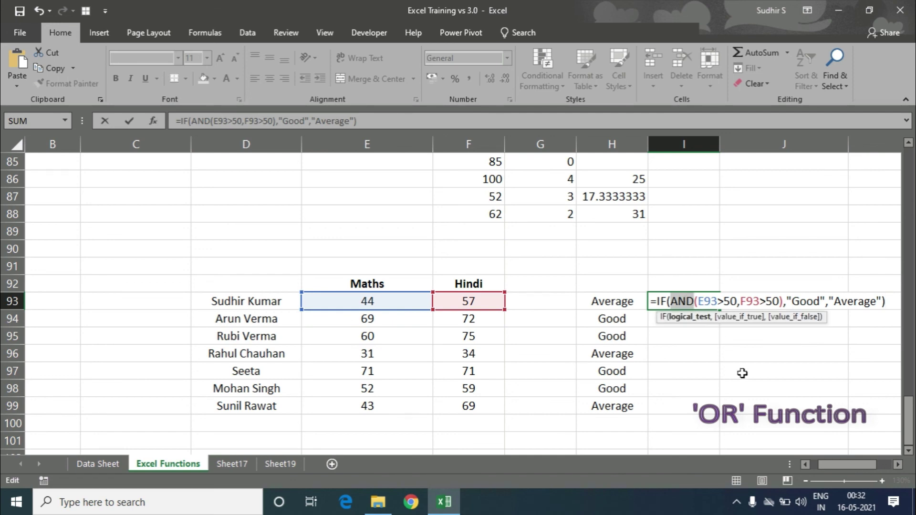
{"action": "type", "text": "or"}
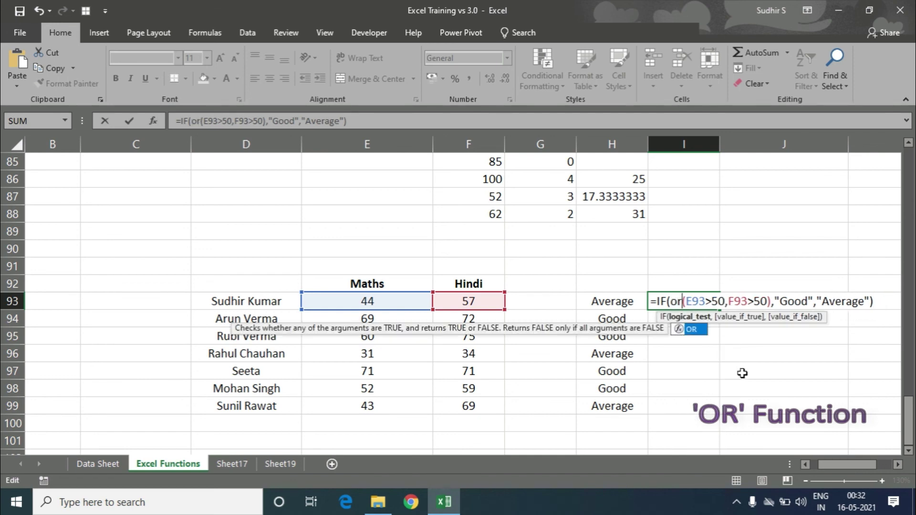
{"action": "key", "text": "Return"}
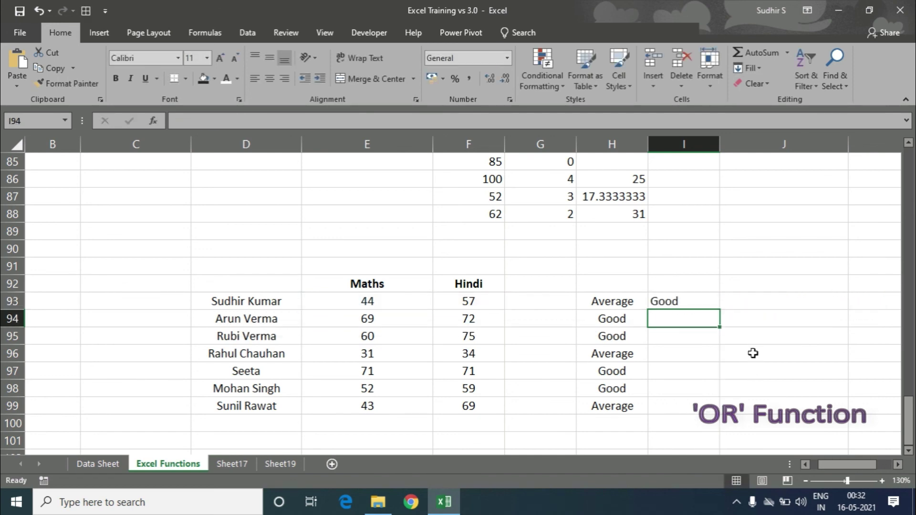
{"action": "left_click", "coordinate": [696, 303]}
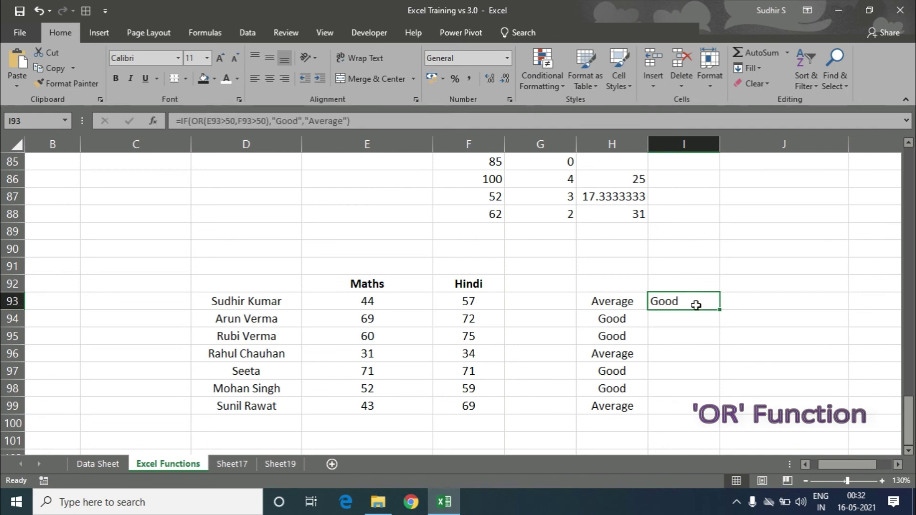
{"action": "double_click", "coordinate": [723, 309]}
{"action": "left_click", "coordinate": [690, 303]}
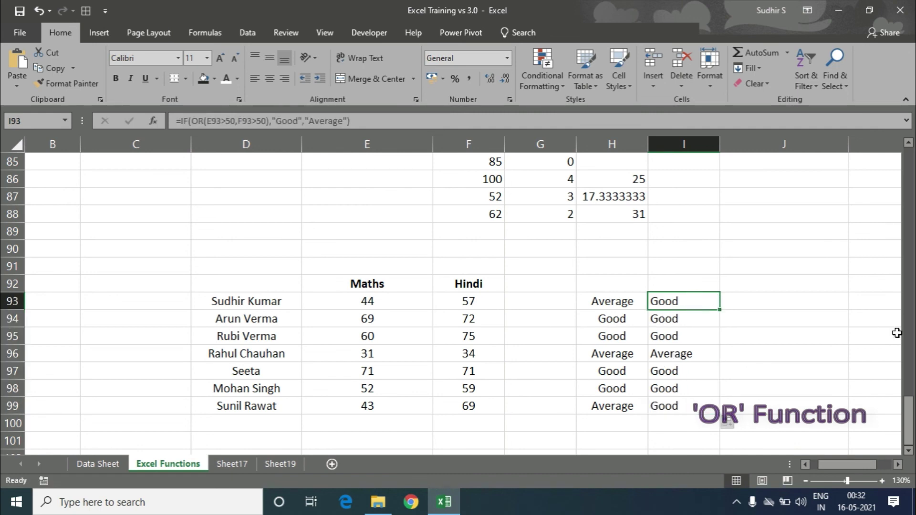
Step: Check the OR results in column I against the Maths and Hindi marks in rows 93 and 96
{"action": "key", "text": "Left"}
{"action": "key", "text": "Left"}
{"action": "key", "text": "Left"}
{"action": "key", "text": "Left"}
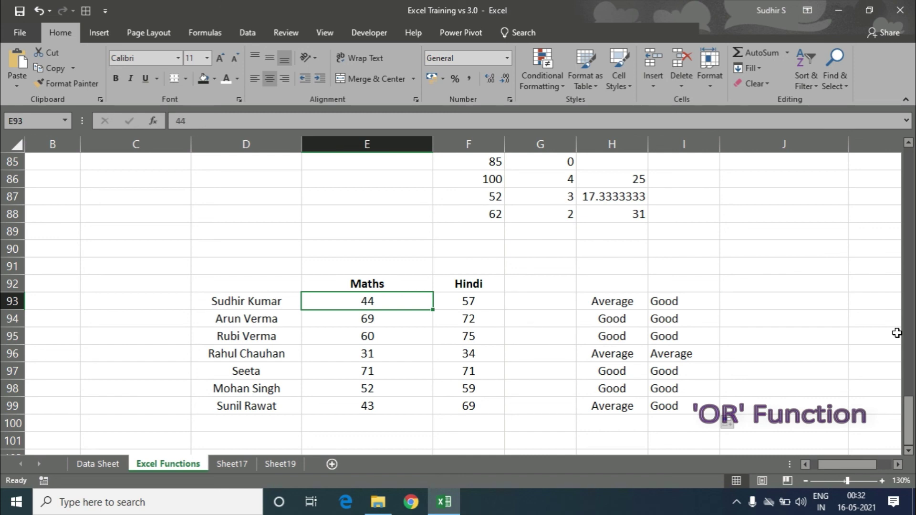
{"action": "key", "text": "Right"}
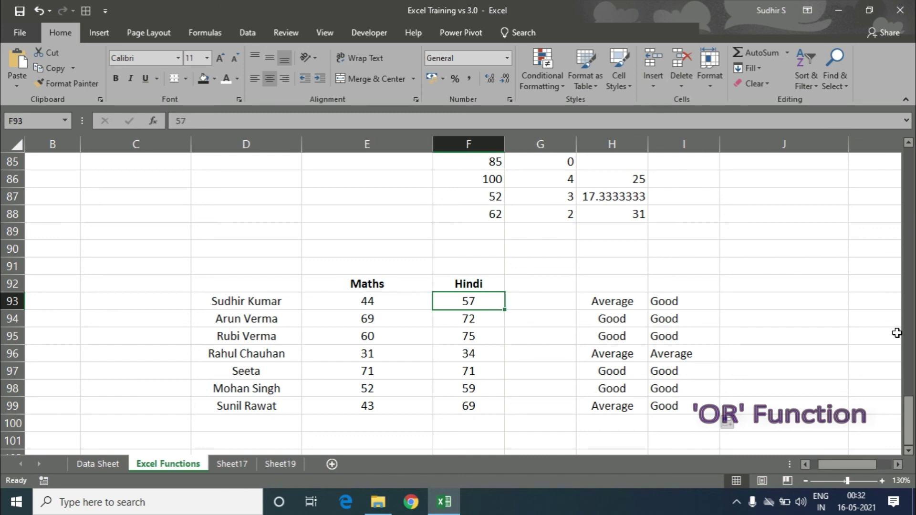
{"action": "key", "text": "Down"}
{"action": "key", "text": "Down"}
{"action": "key", "text": "Down"}
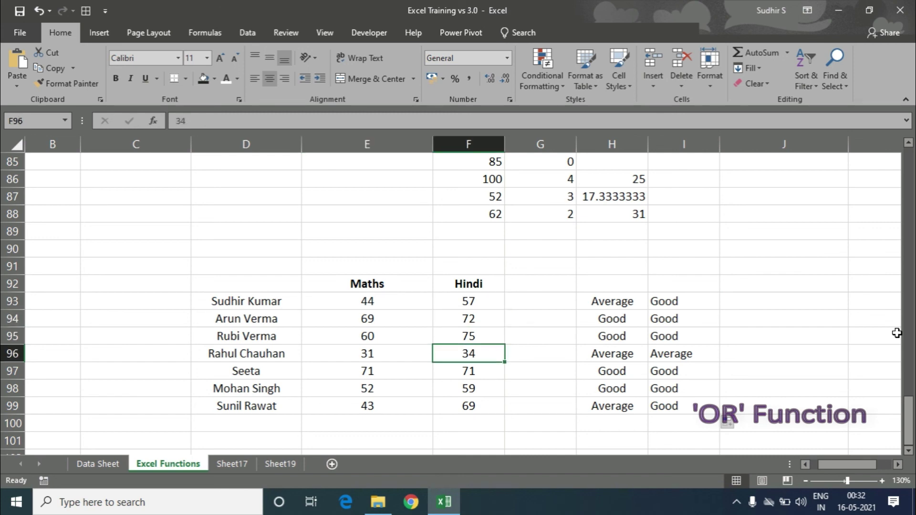
{"action": "key", "text": "Left"}
{"action": "key", "text": "Right"}
{"action": "key", "text": "Left"}
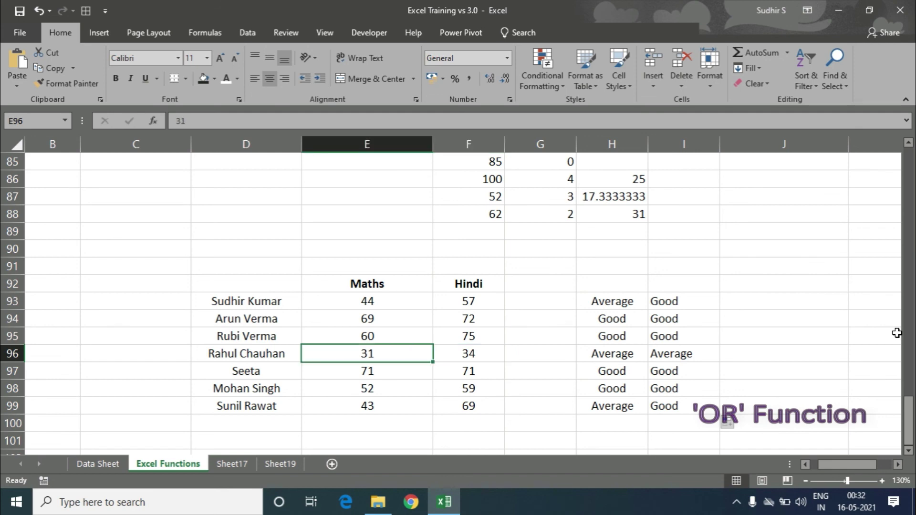
{"action": "key", "text": "Right"}
{"action": "key", "text": "Right"}
{"action": "key", "text": "Right"}
{"action": "key", "text": "Right"}
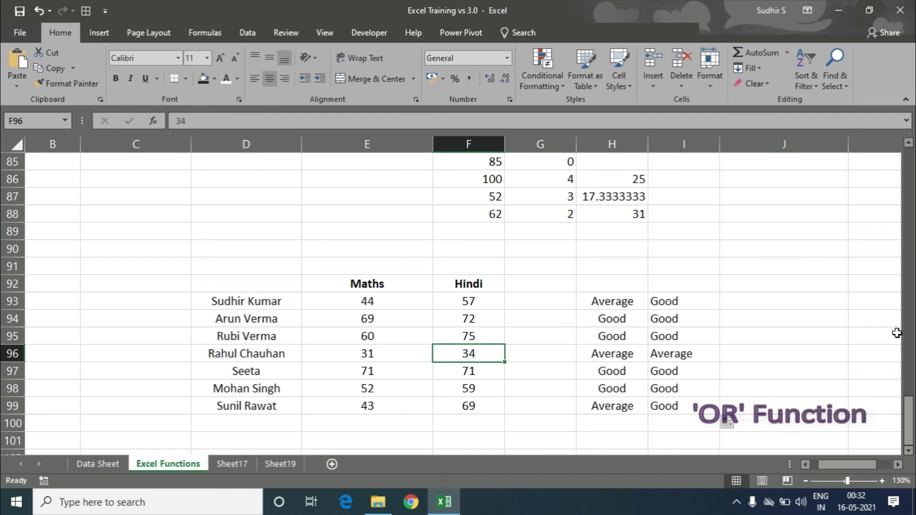
{"action": "key", "text": "Left"}
{"action": "key", "text": "Left"}
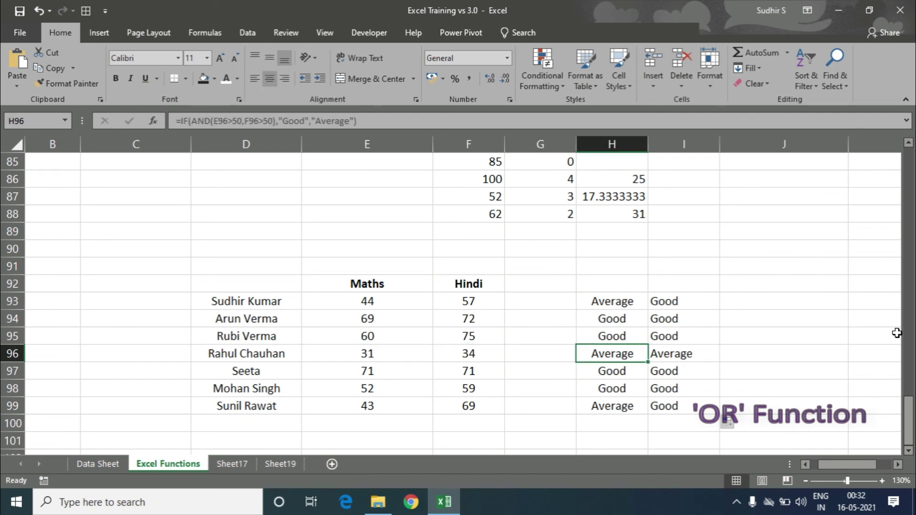
Step: Compare the AND formula result in H93 with the OR formula result in I93
{"action": "key", "text": "Up"}
{"action": "key", "text": "Up"}
{"action": "key", "text": "Up"}
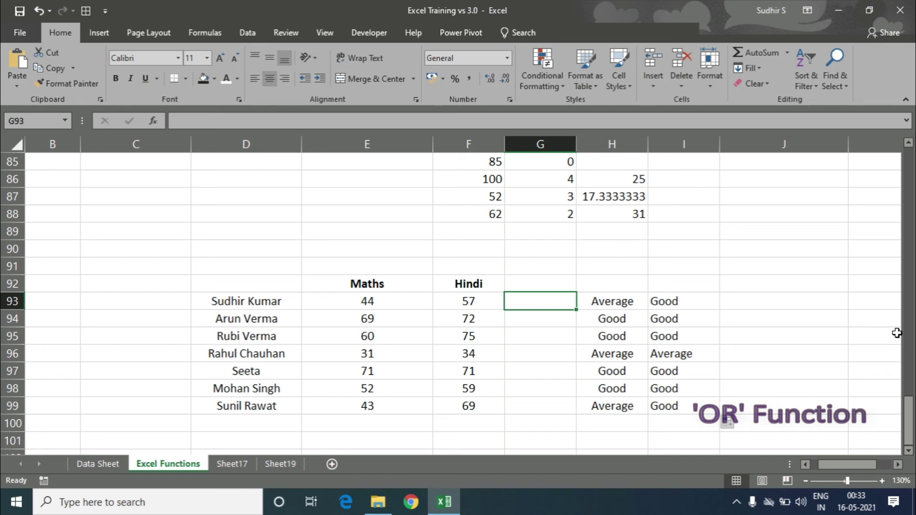
{"action": "key", "text": "Right"}
{"action": "key", "text": "Right"}
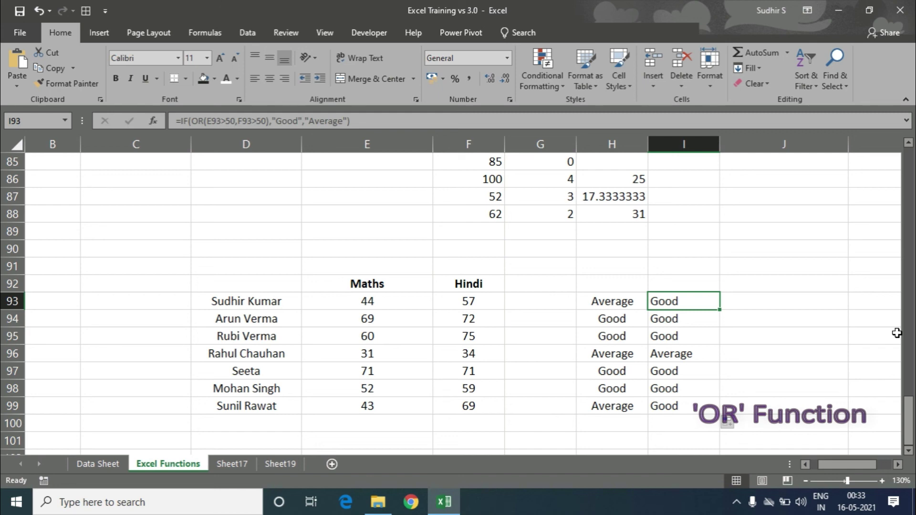
{"action": "key", "text": "Left"}
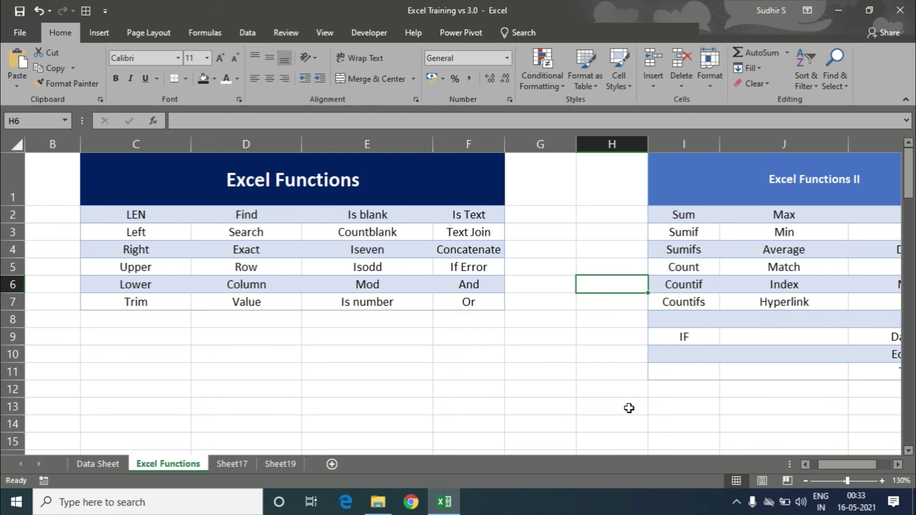
Step: Review the Excel Functions II list in I1:K11 alongside the first Excel Functions list
{"action": "left_click", "coordinate": [898, 465]}
{"action": "left_click", "coordinate": [899, 466]}
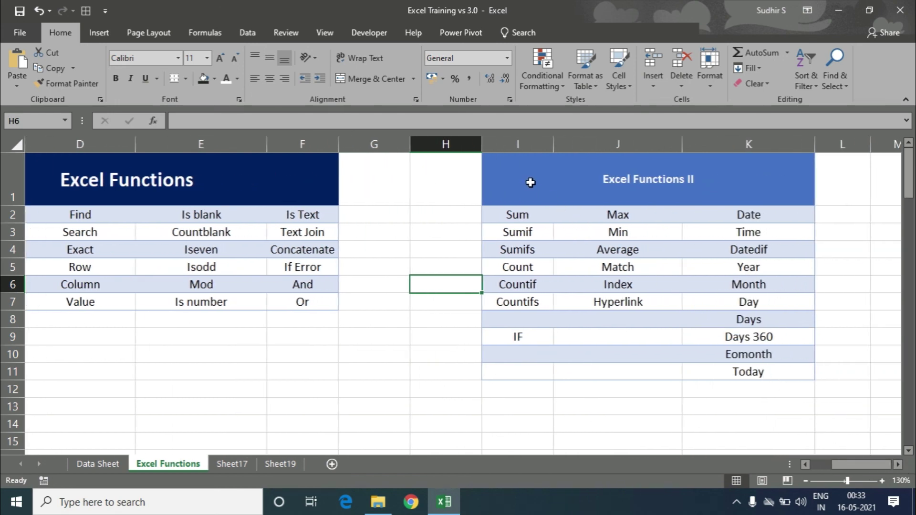
{"action": "left_click_drag", "start_coordinate": [531, 183], "coordinate": [746, 383]}
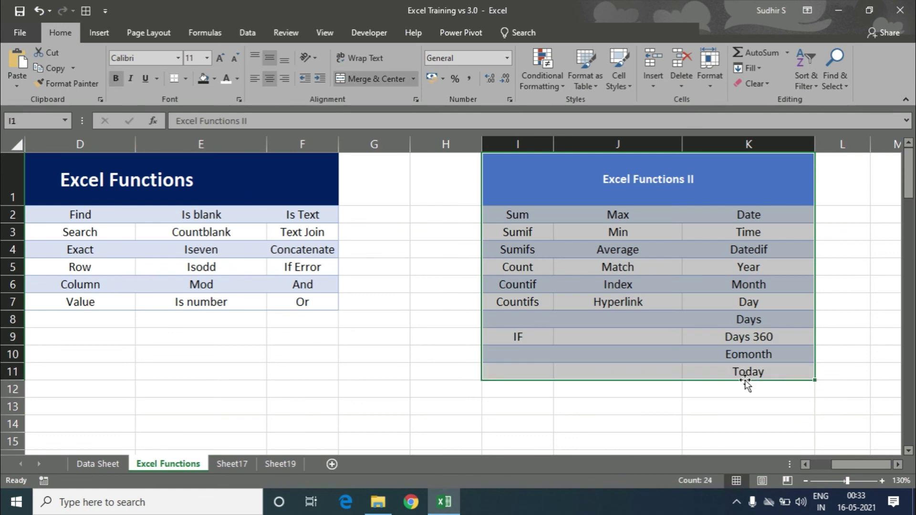
{"action": "left_click", "coordinate": [533, 216]}
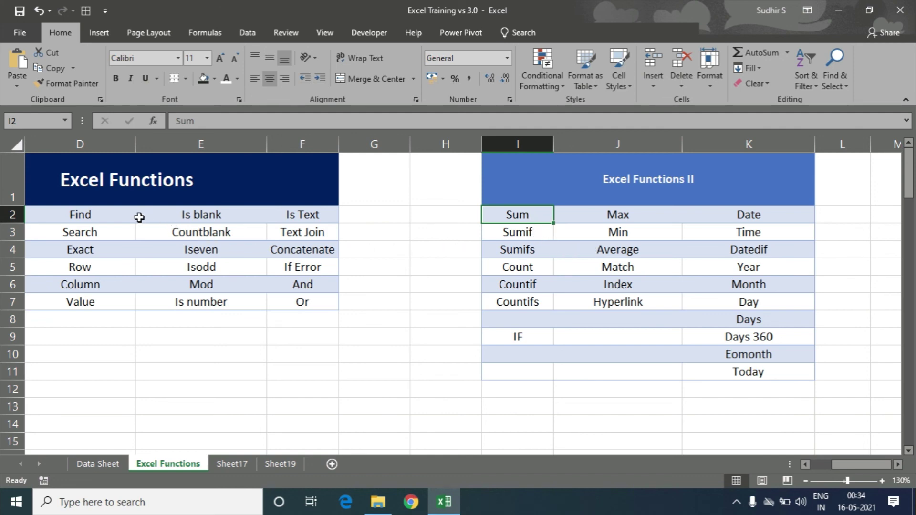
{"action": "left_click", "coordinate": [122, 216]}
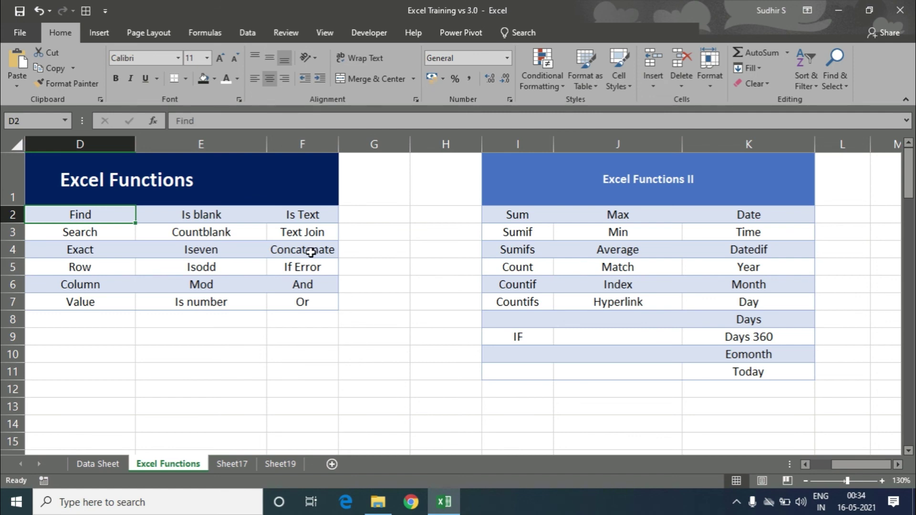
{"action": "left_click", "coordinate": [353, 251]}
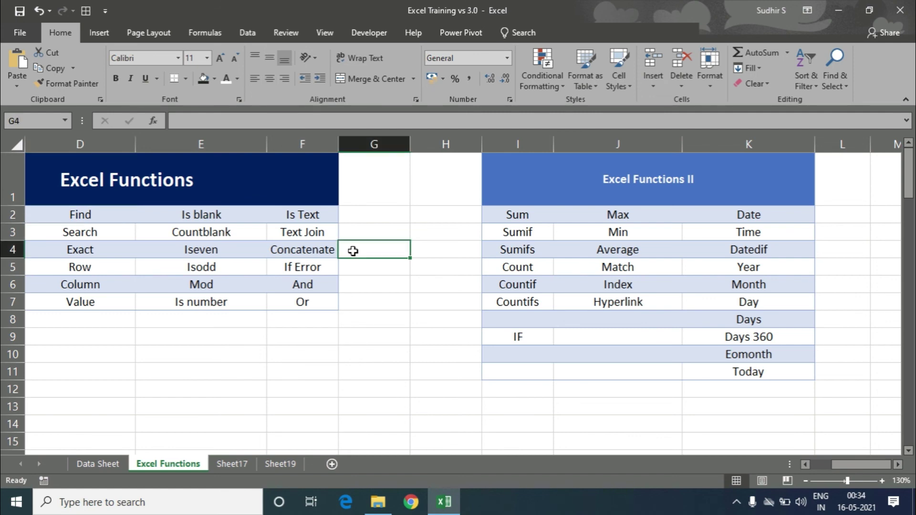